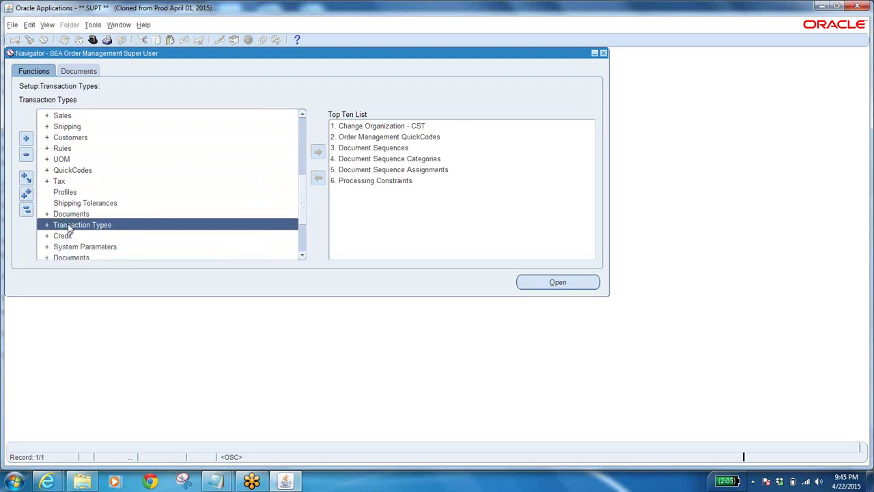
double_click(69, 225)
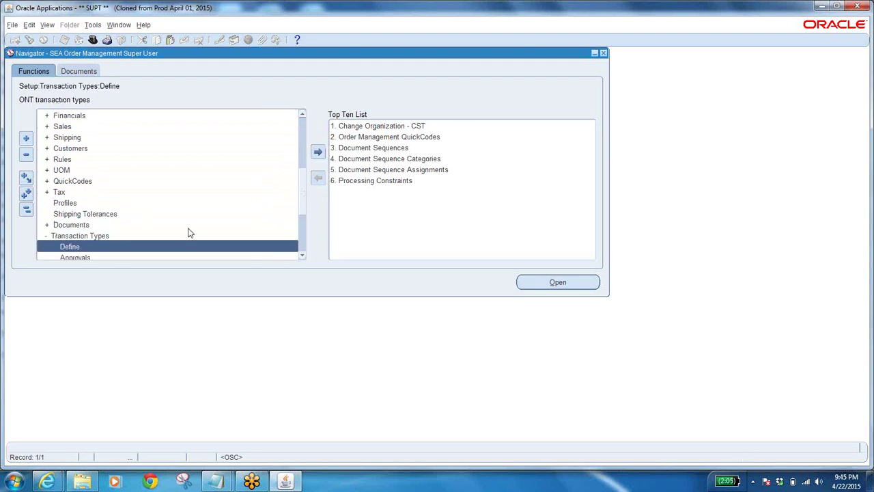
click(303, 257)
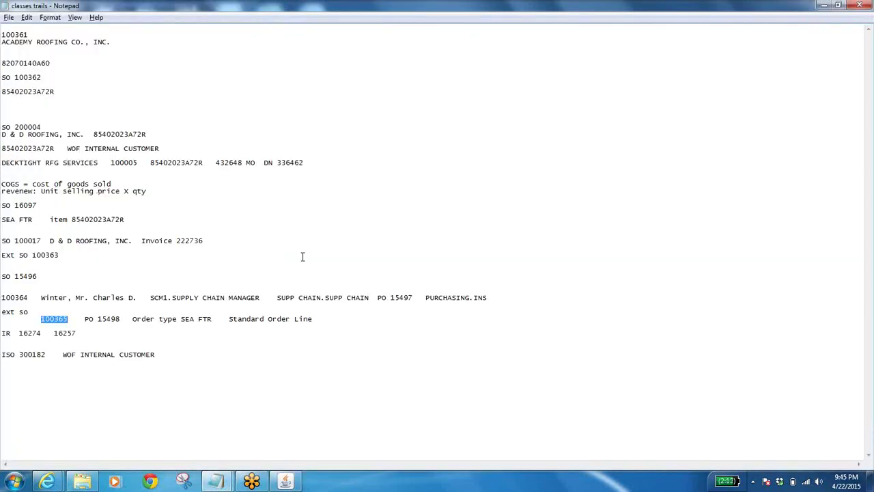
click(286, 483)
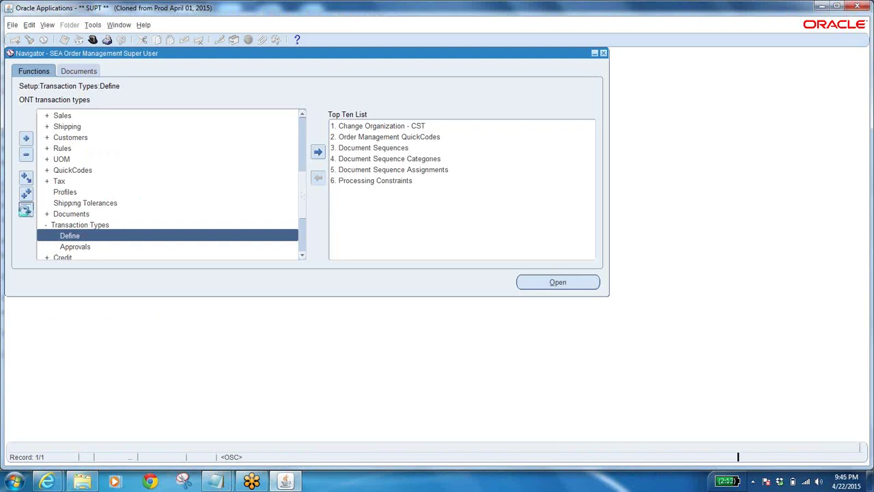
click(26, 212)
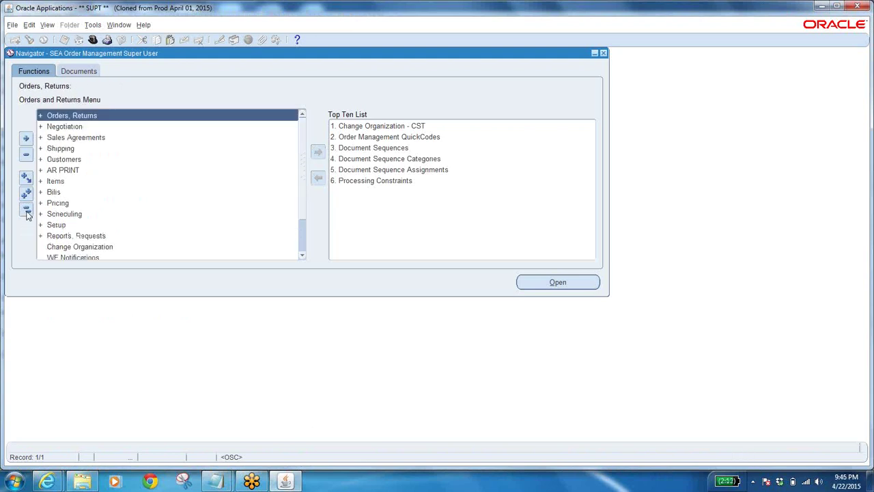
- Open the Define form for transaction types under Setup in the Order Management navigator
double_click(59, 226)
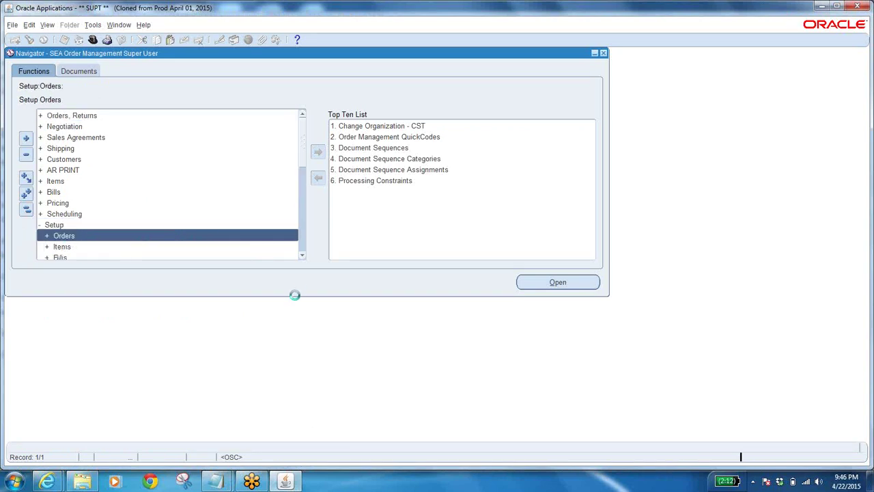
drag(303, 257, 301, 258)
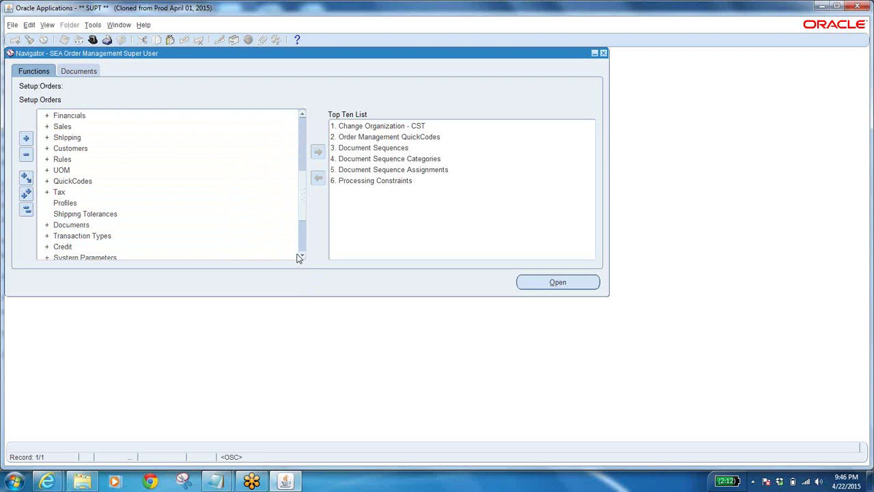
click(92, 237)
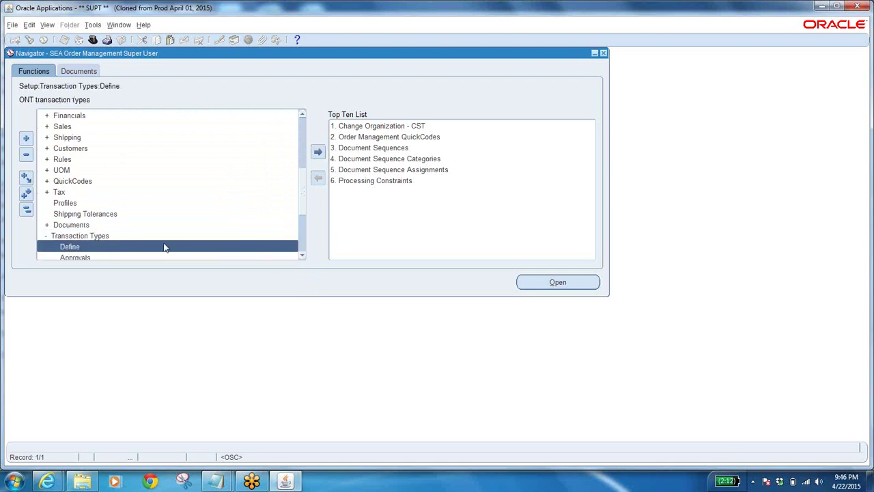
click(302, 255)
click(302, 255)
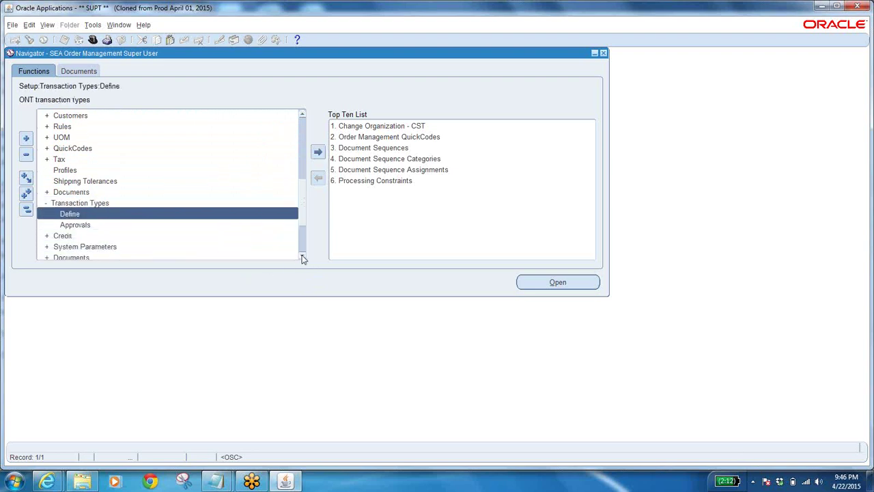
click(123, 218)
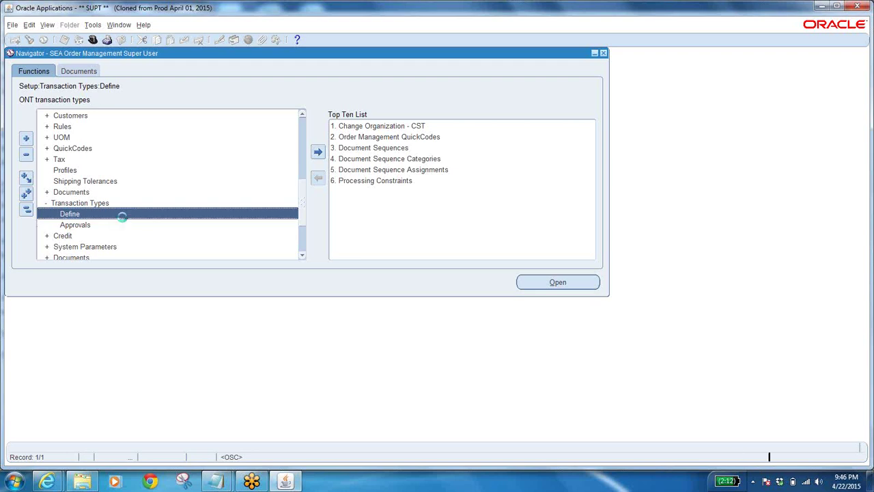
double_click(124, 217)
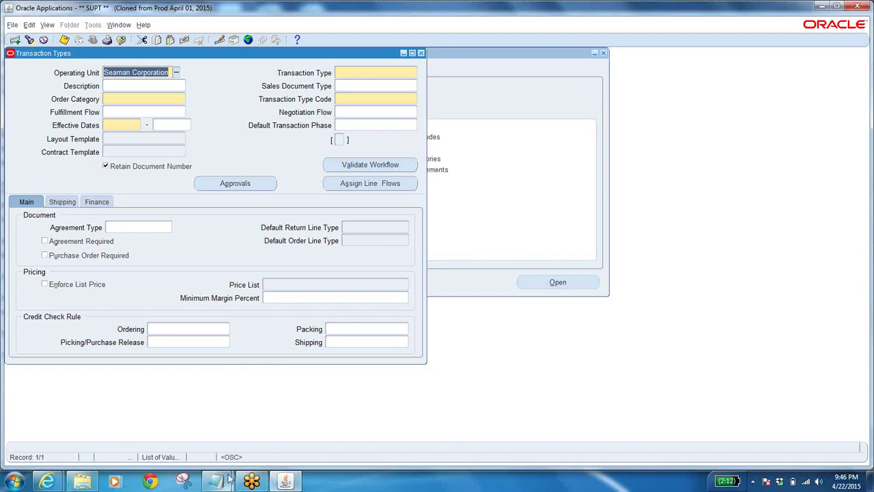
- Switch to the "classes trails" notes in Notepad and examine the order type and line type noted for the external sales order
mouse_move(229, 481)
click(257, 443)
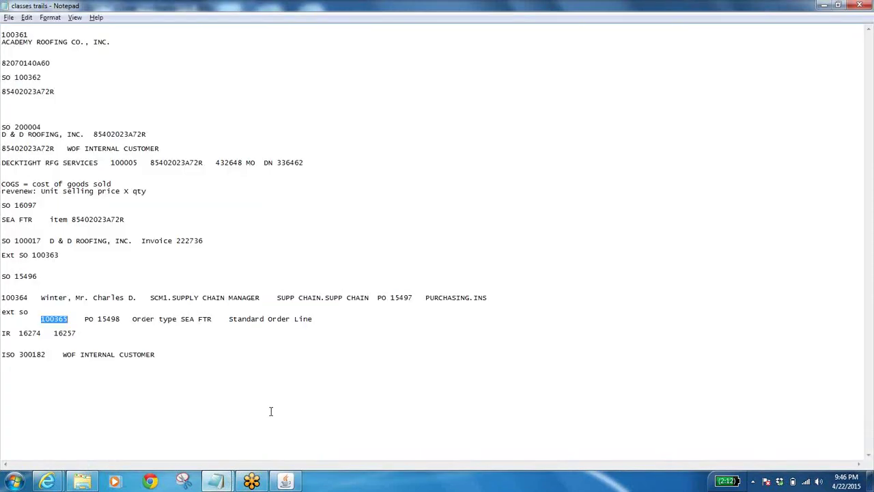
click(181, 320)
drag(159, 320, 201, 326)
click(212, 321)
drag(213, 319, 183, 319)
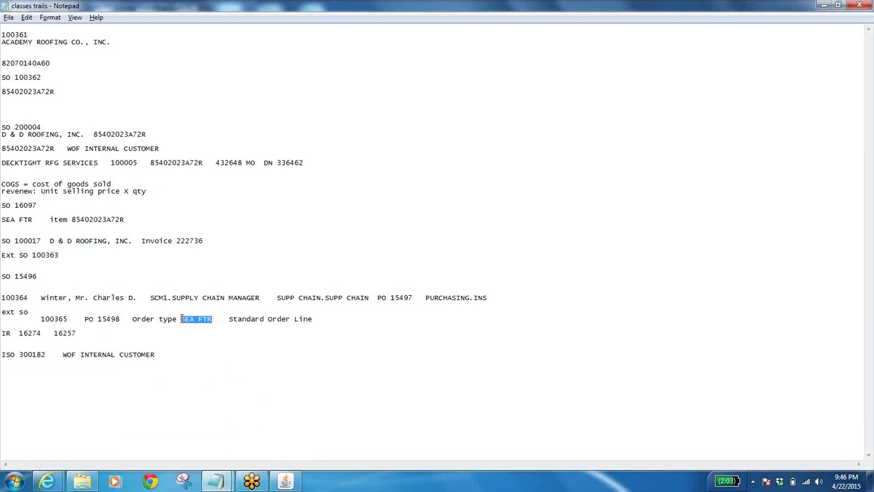
click(228, 320)
drag(229, 319, 312, 316)
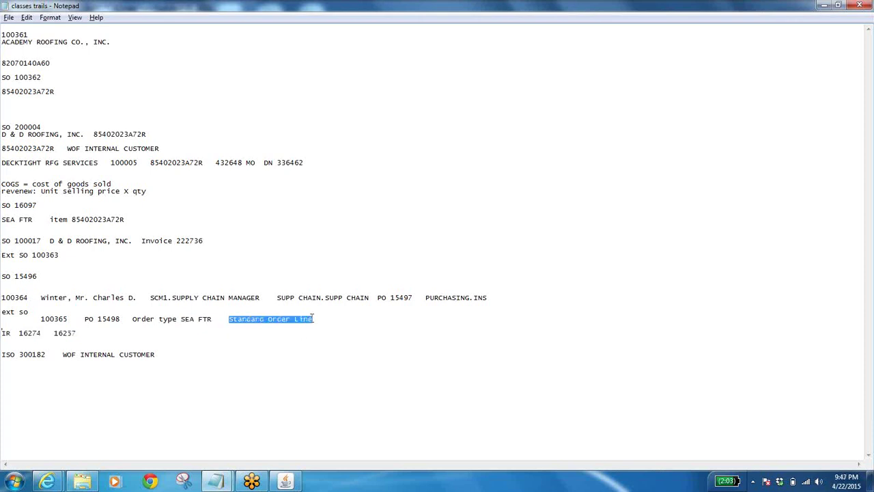
click(182, 319)
drag(158, 319, 210, 324)
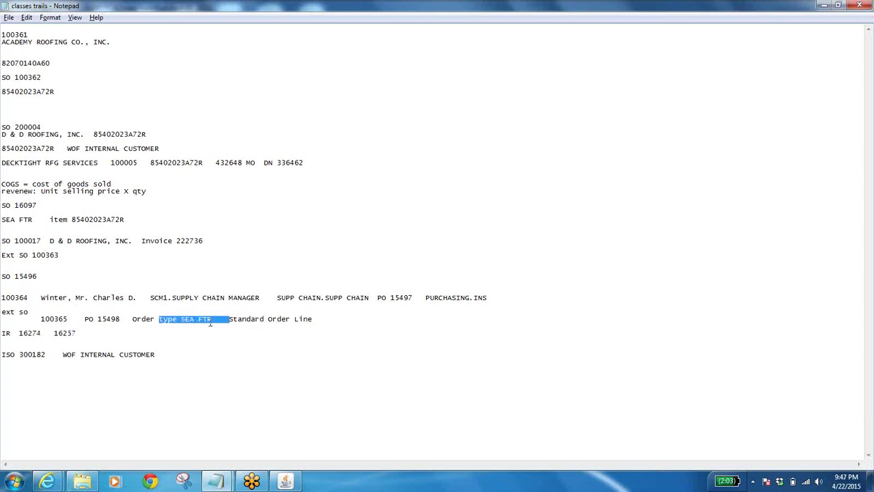
click(205, 328)
click(21, 355)
click(32, 355)
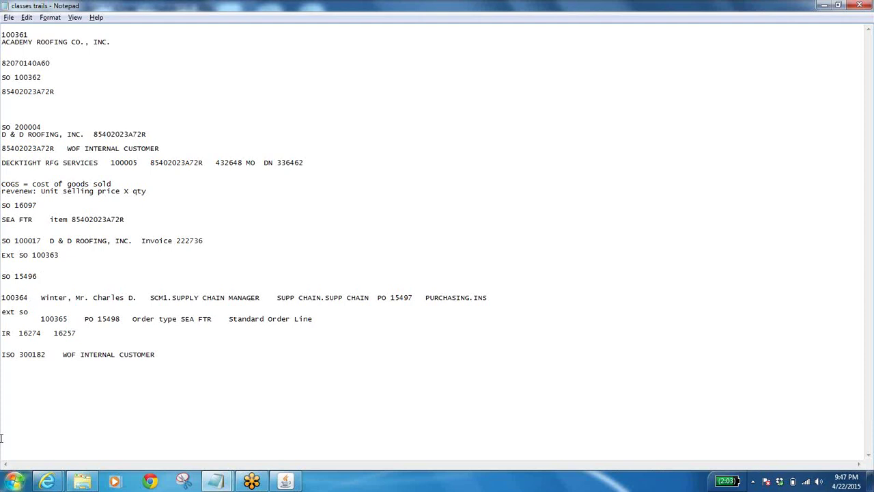
- Copy the order type name SEA FTR from the "classes trails" notes in Notepad for use in the Transaction Types form
click(288, 482)
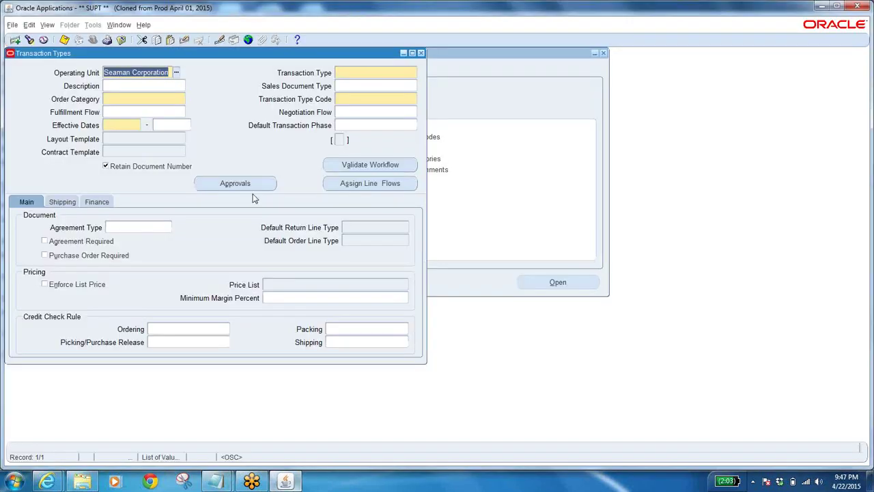
click(356, 73)
mouse_move(215, 482)
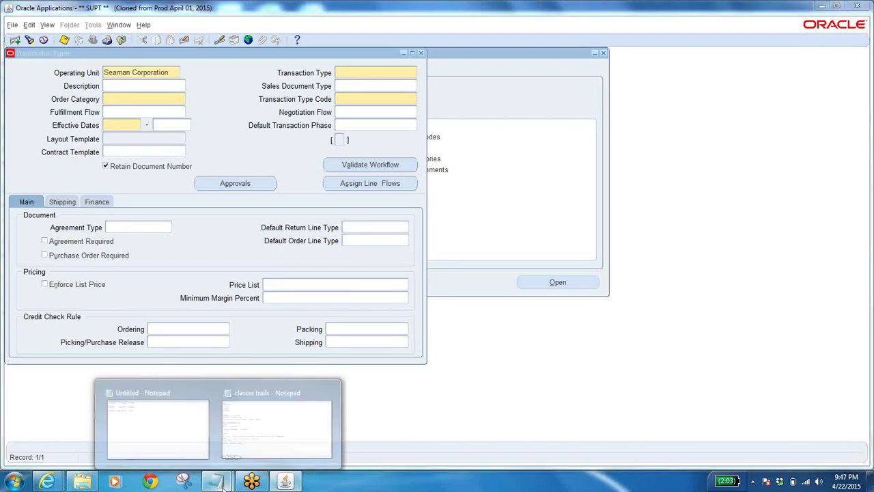
click(261, 432)
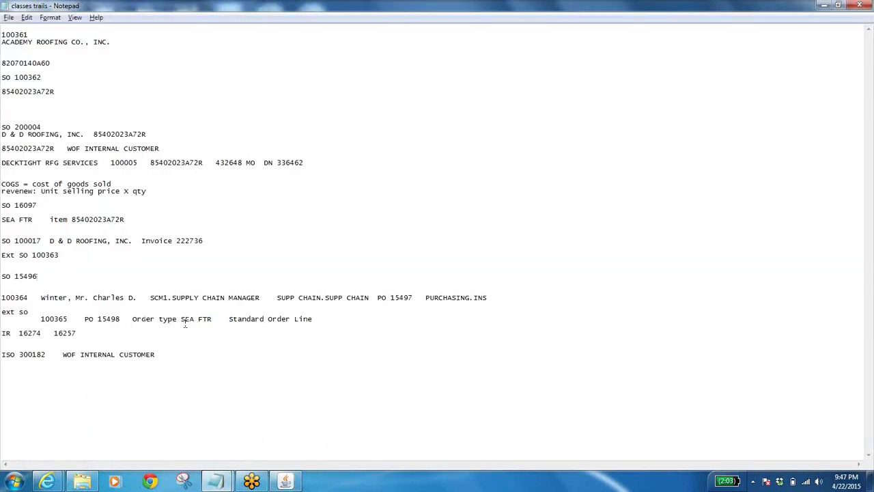
drag(181, 319, 212, 320)
right_click(199, 319)
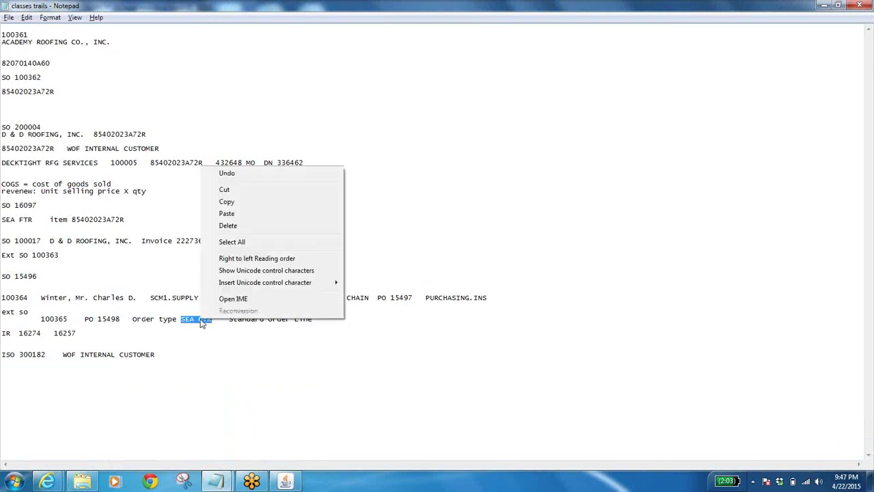
click(251, 205)
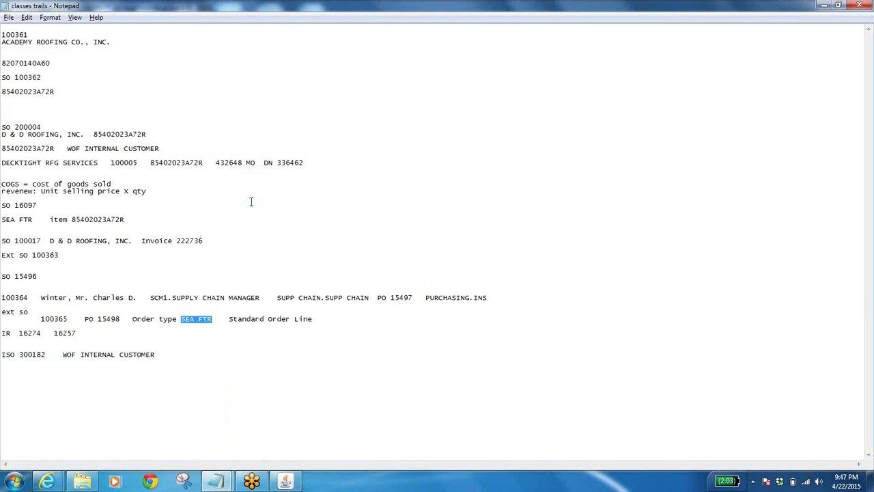
- Switch back to Oracle Applications and query the Transaction Types form for the SEA FTR transaction type
key(alt+Tab)
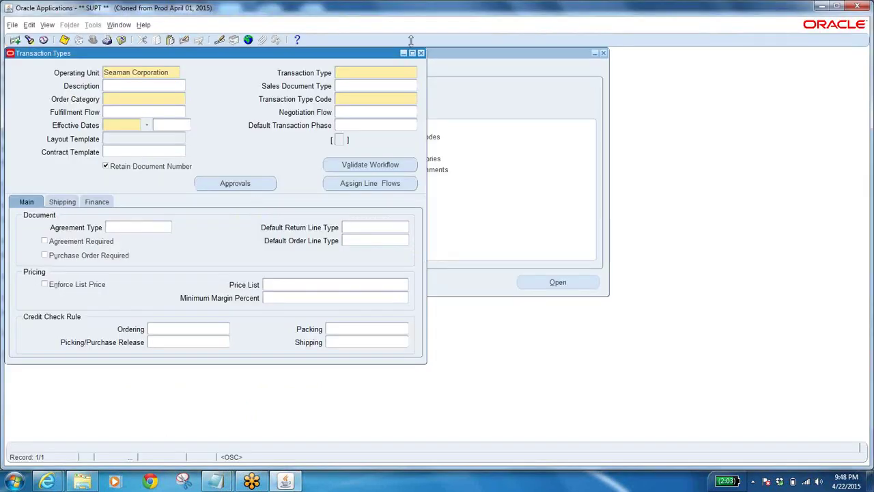
key(Tab)
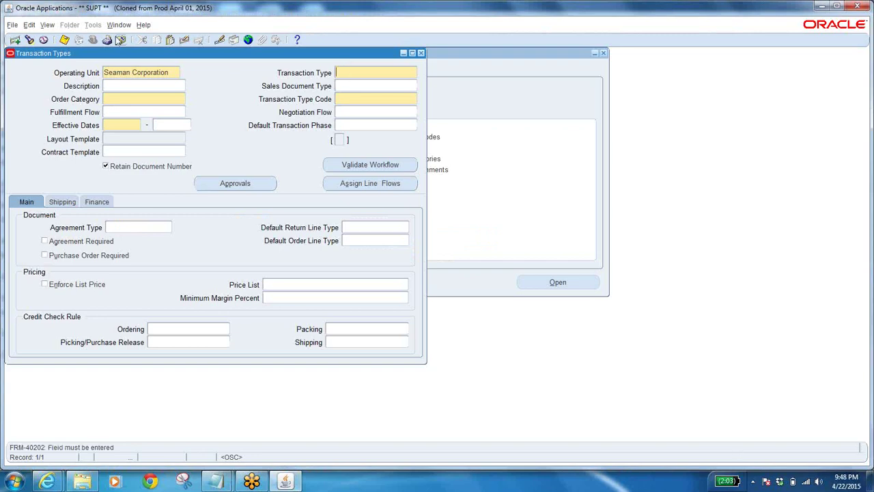
key(shift+Tab)
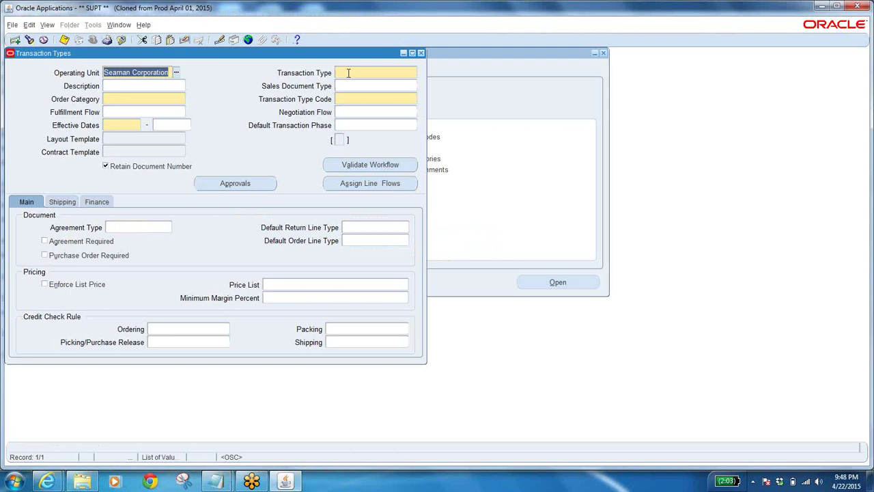
click(348, 73)
key(F11)
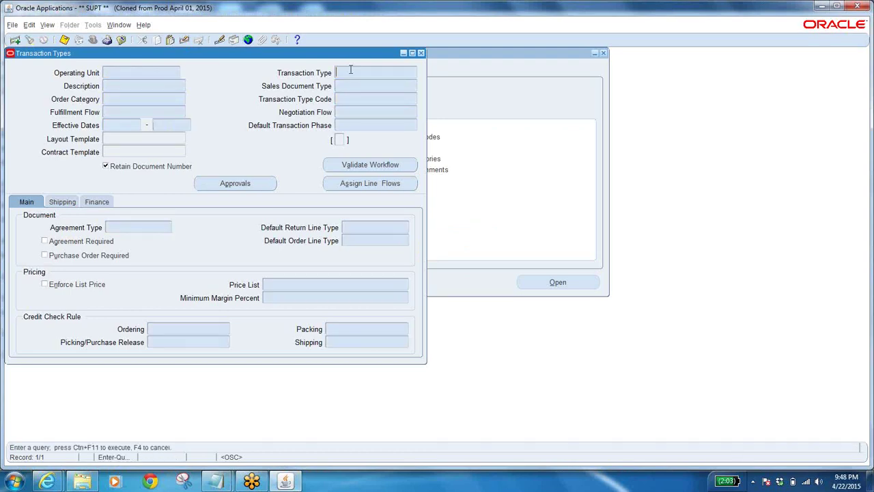
text(SEA%TR)
key(ctrl+F11)
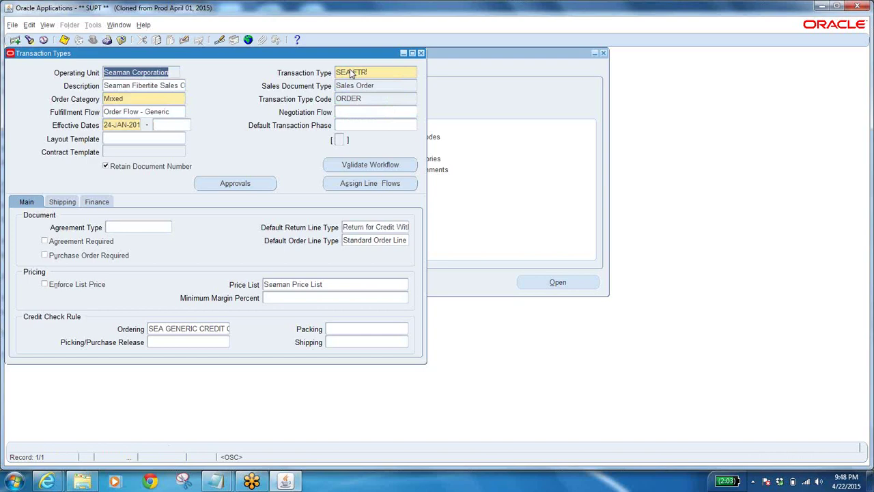
- Examine the SEA FTR record's description, sales document type, order category, fulfillment flow and transaction type code
click(144, 86)
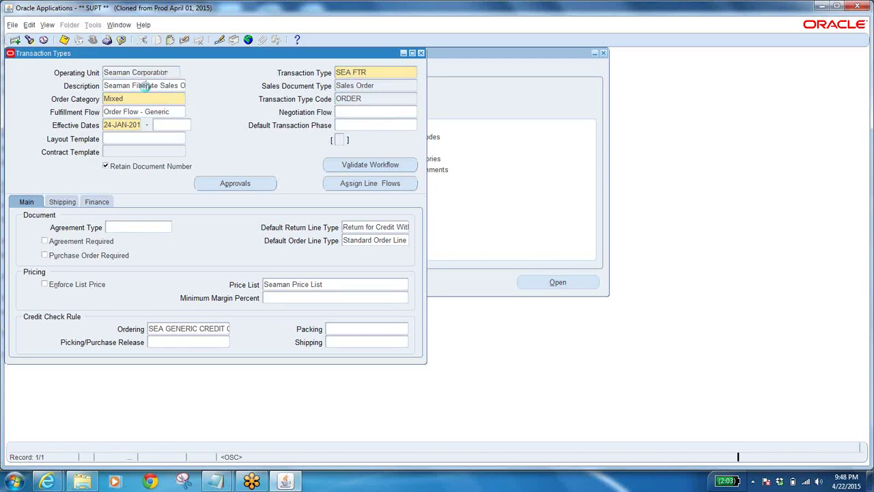
click(130, 100)
click(371, 72)
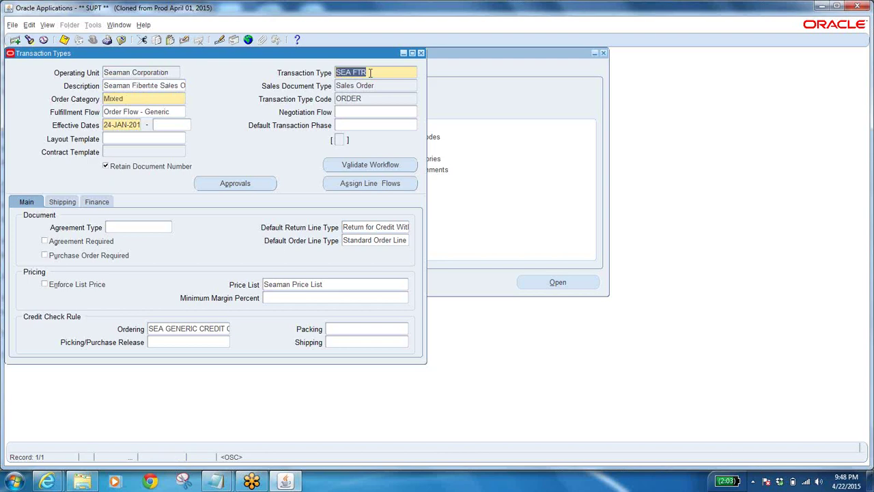
click(179, 86)
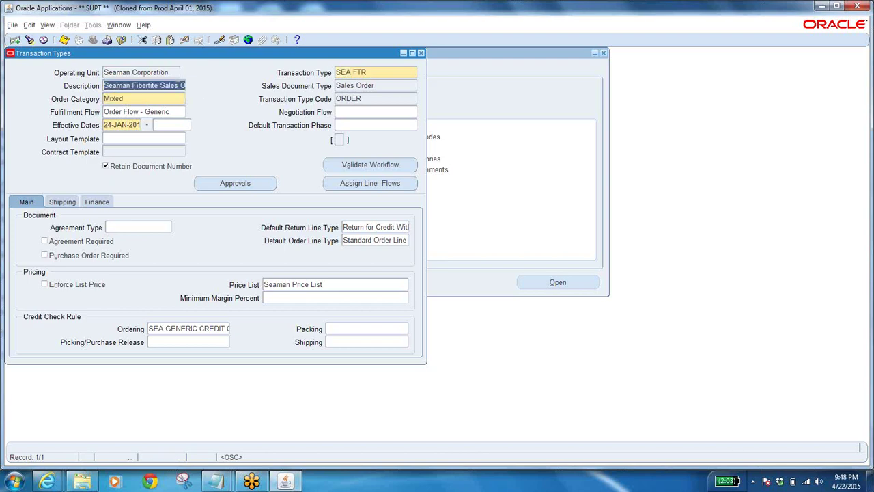
click(378, 86)
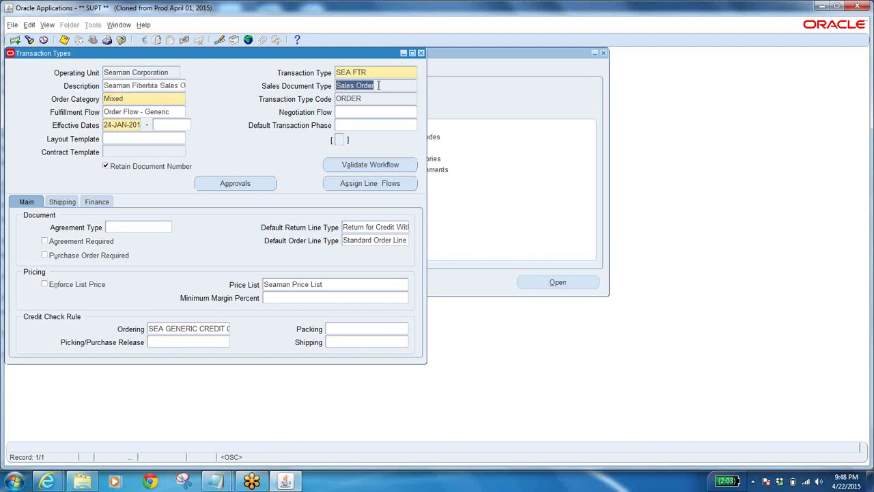
click(134, 98)
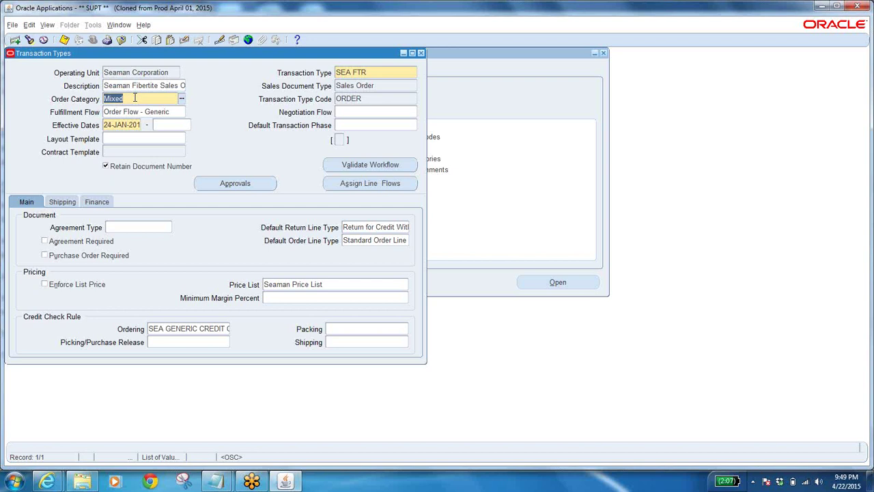
click(175, 113)
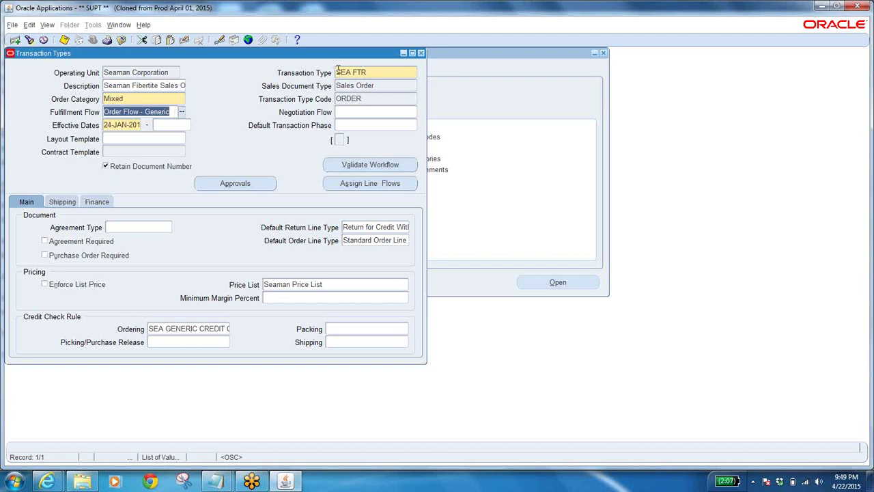
click(381, 74)
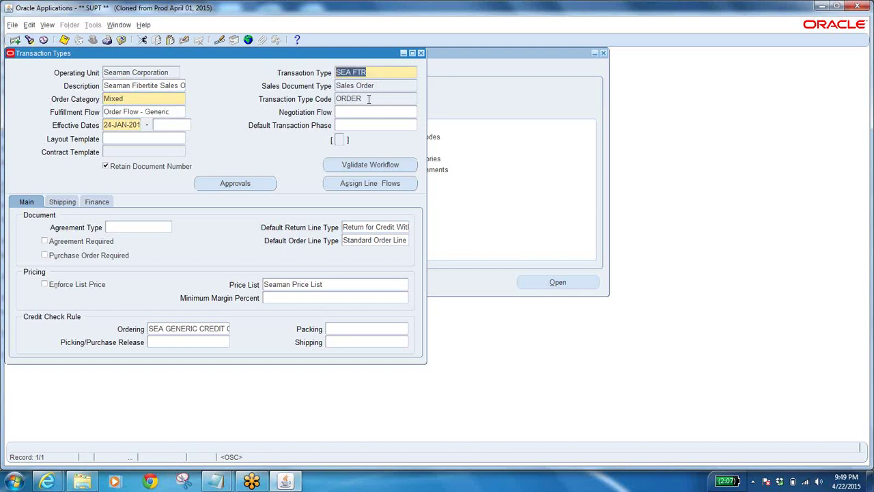
click(368, 99)
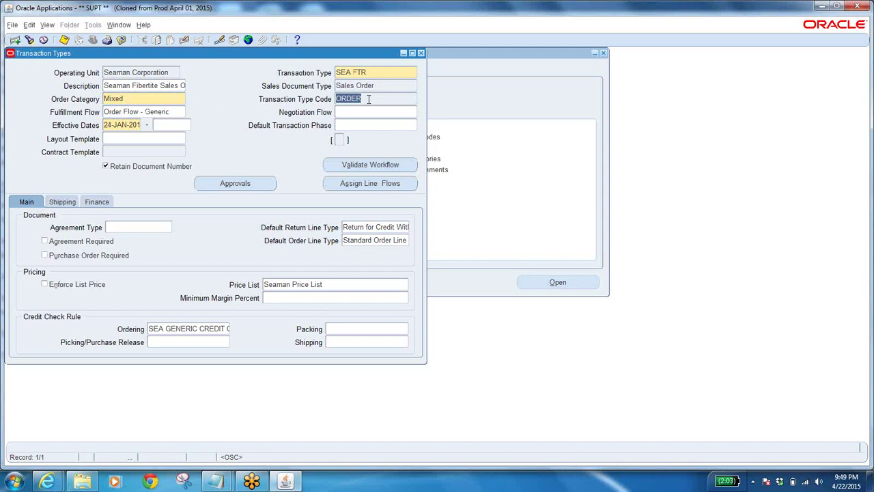
- Examine the order flows available for the fulfillment flow, including the generic, return and mixed variants, and close the list without changing the selection
click(168, 112)
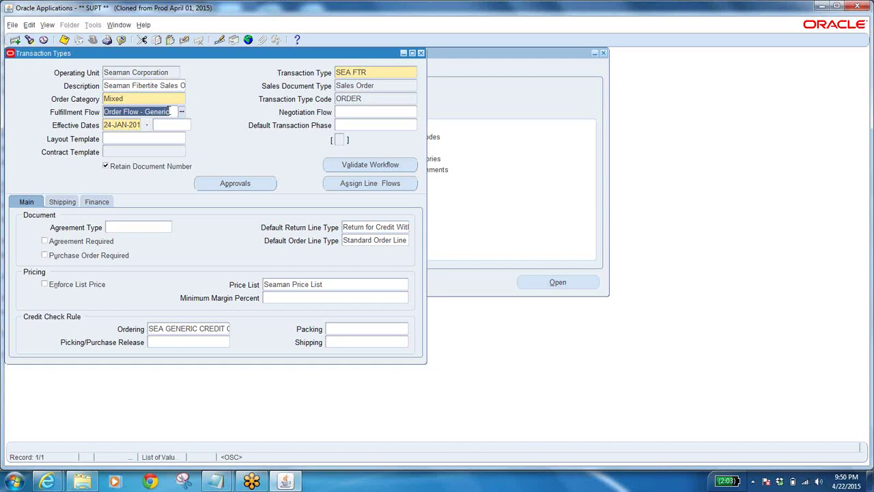
click(181, 113)
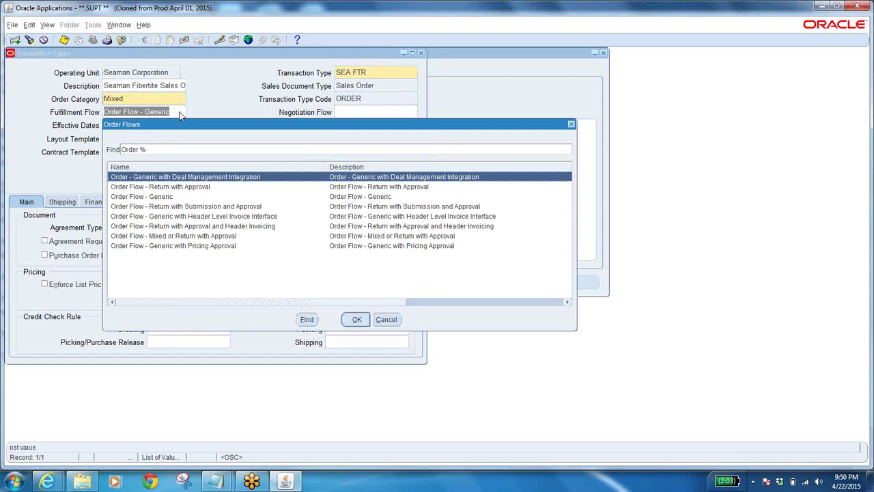
click(360, 198)
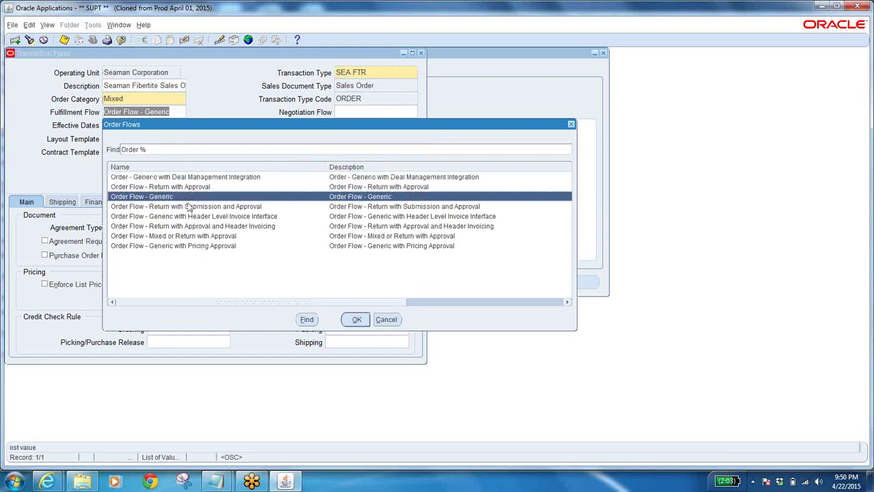
click(259, 209)
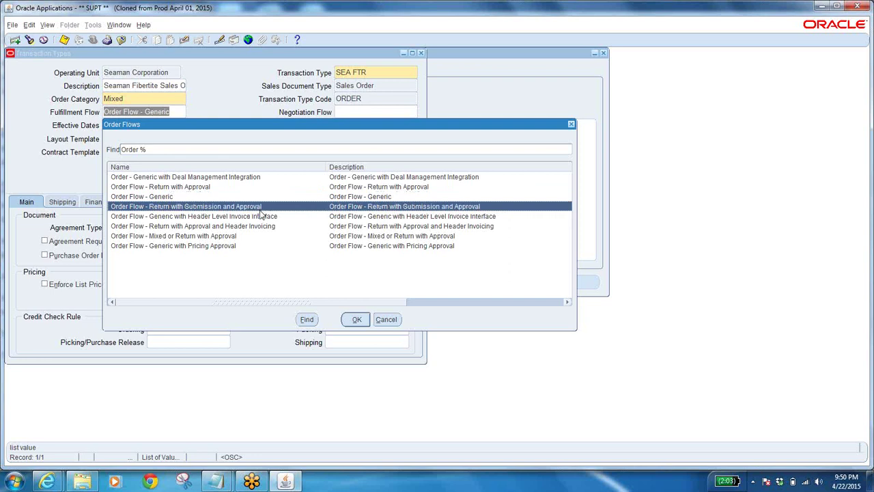
click(217, 237)
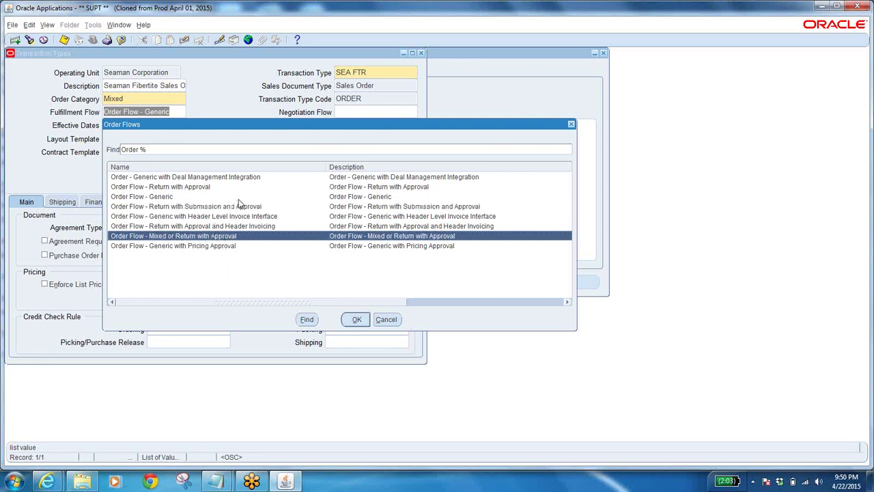
click(198, 187)
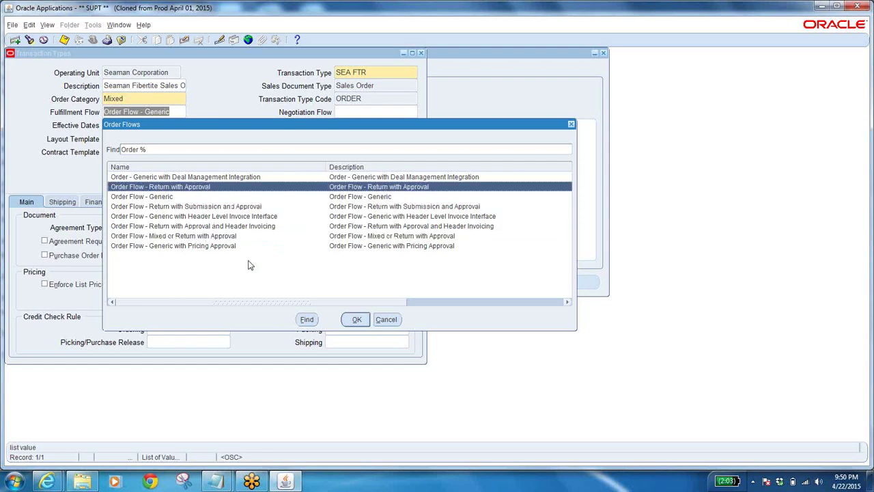
click(225, 206)
click(225, 216)
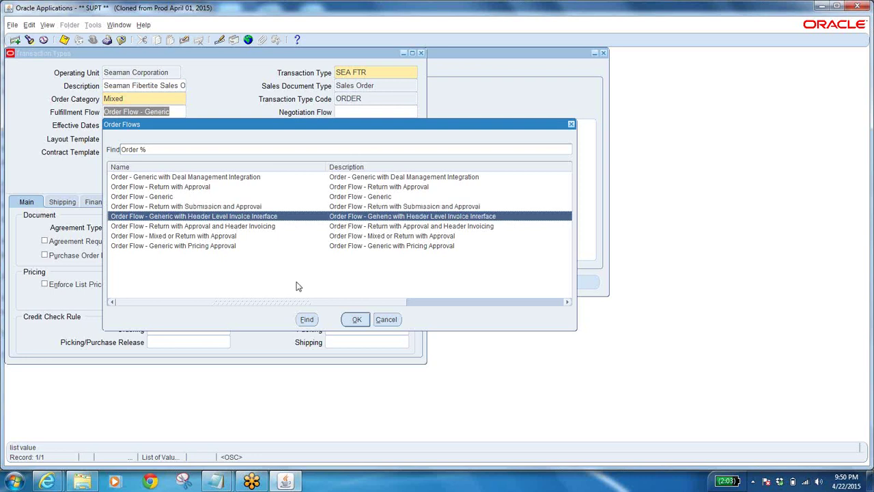
click(172, 198)
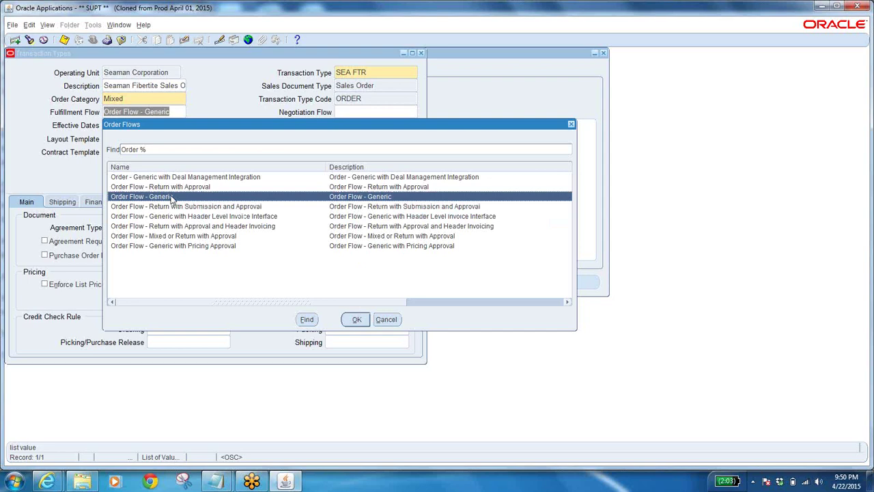
click(388, 319)
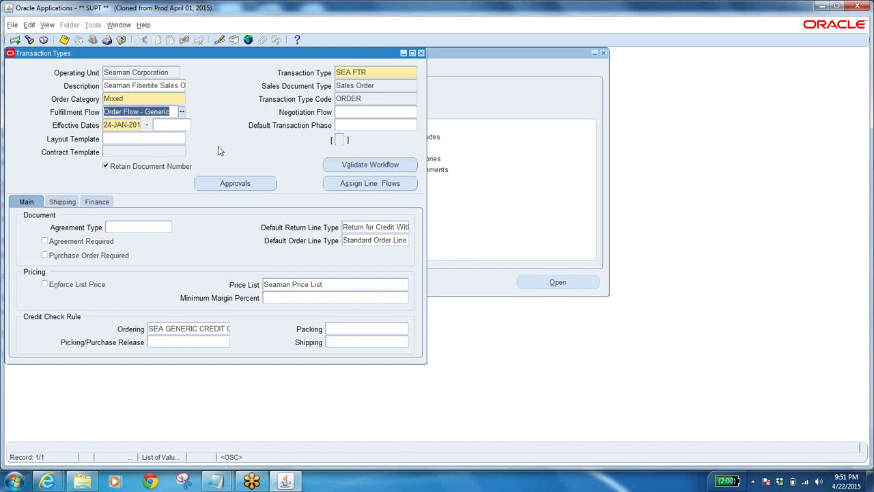
- Examine the transaction type's effective start date and its default return line type
click(129, 125)
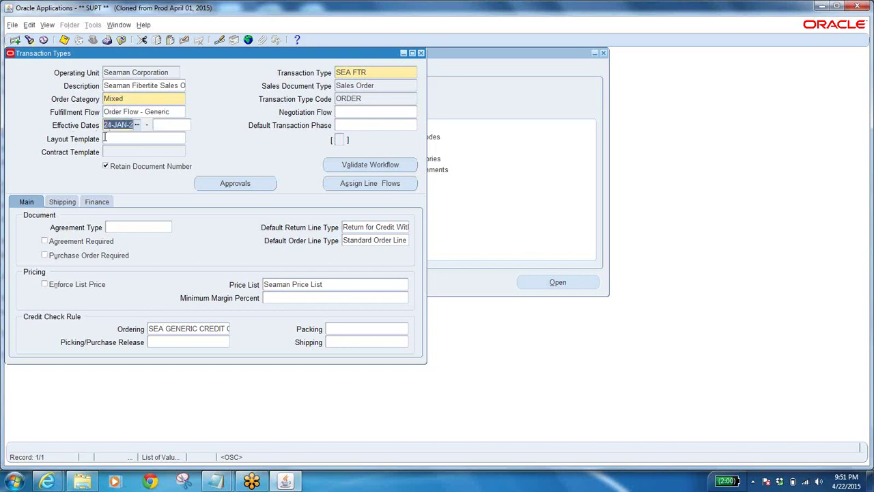
click(386, 73)
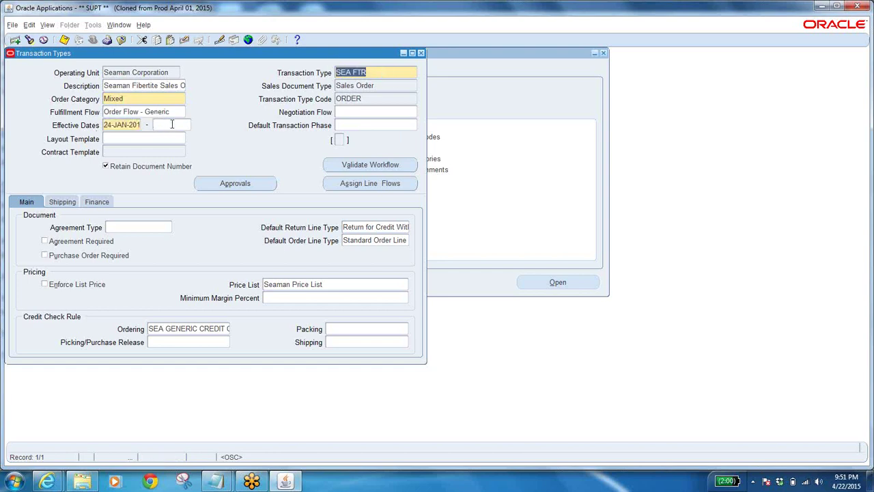
click(374, 73)
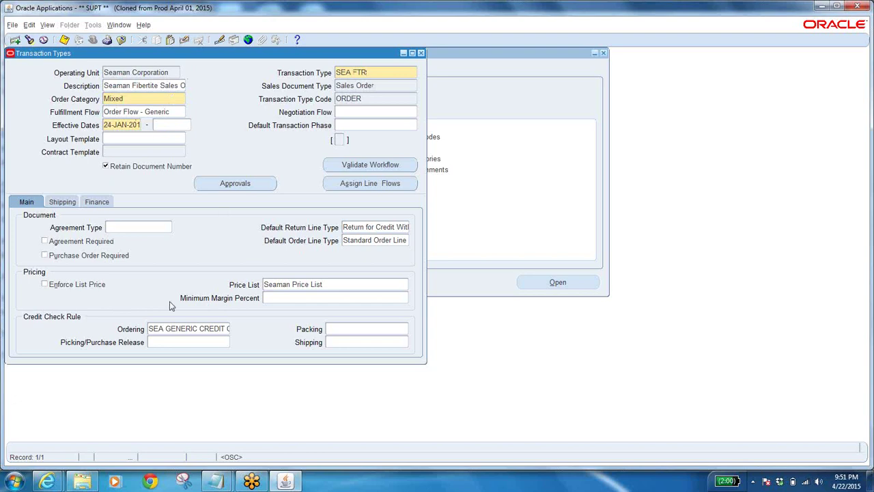
click(386, 227)
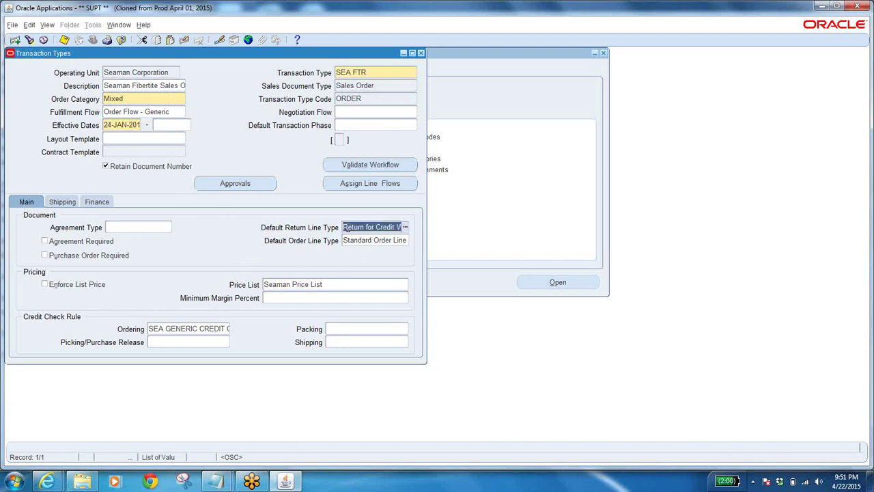
click(344, 227)
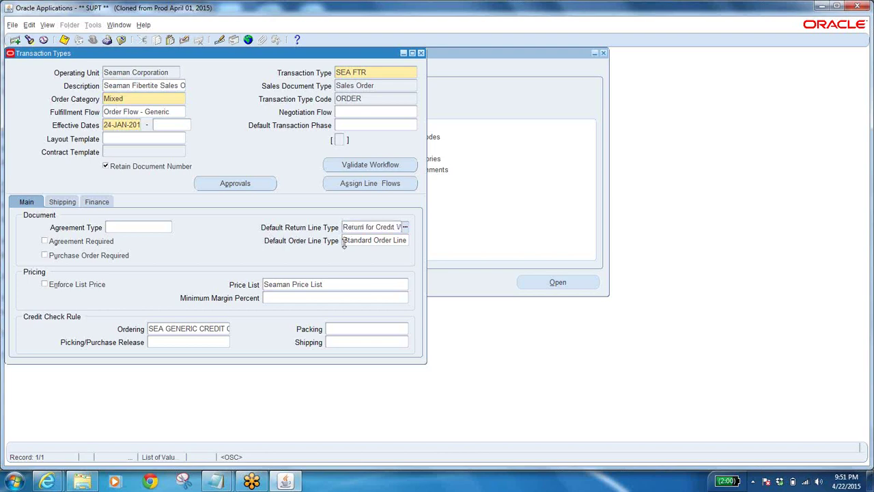
- Check the line type noted beside order type SEA FTR in the "classes trails" notes in Notepad and return to Oracle Applications
mouse_move(216, 483)
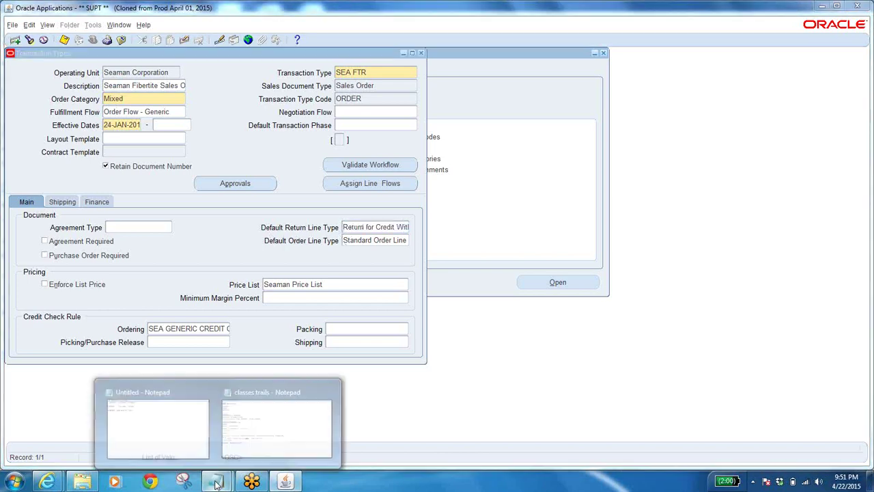
click(289, 441)
click(238, 321)
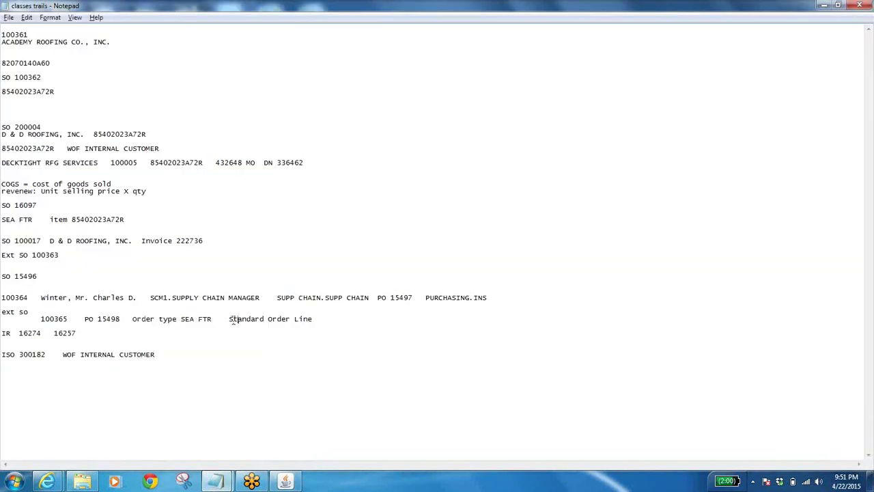
drag(230, 318, 313, 323)
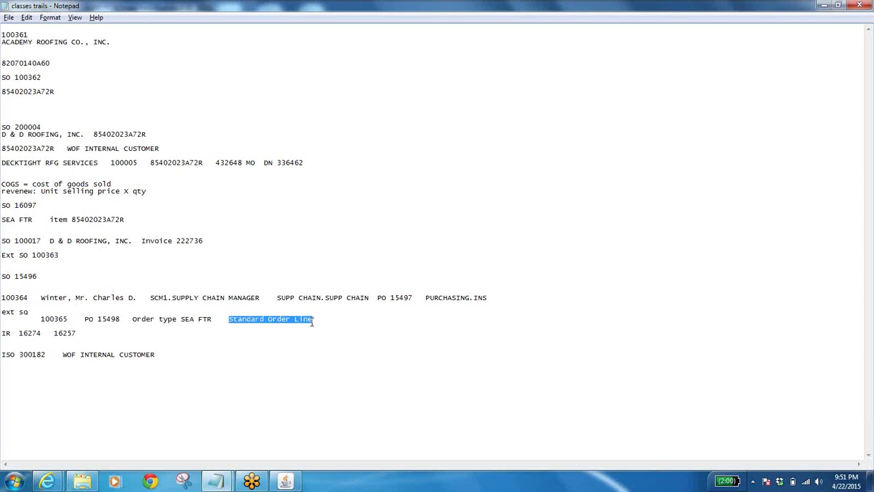
key(alt+Tab)
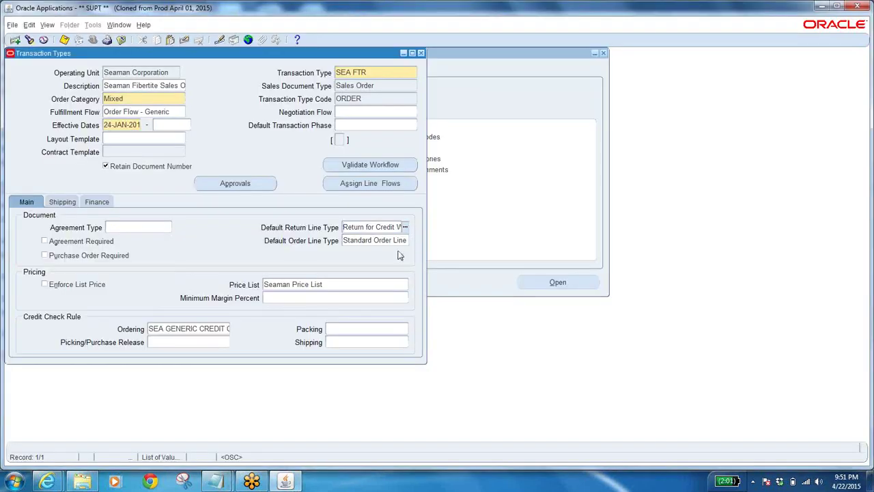
- Examine the default order line type assigned to the SEA FTR transaction type
click(369, 74)
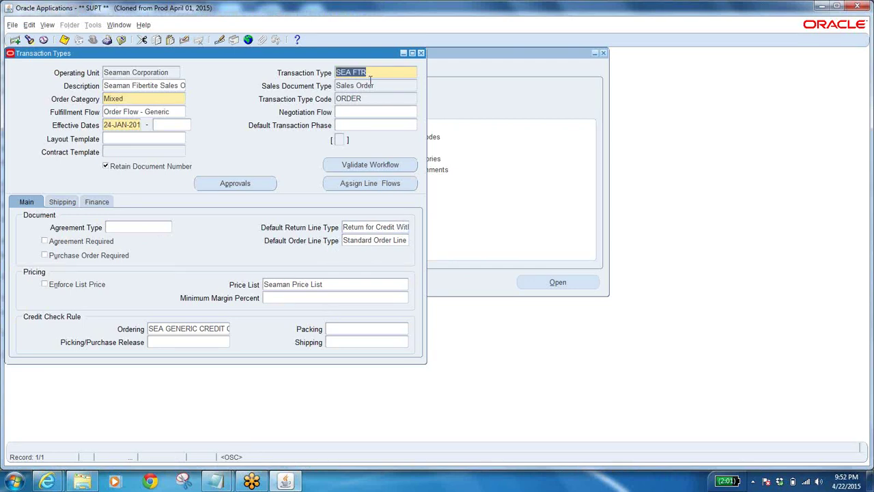
click(368, 243)
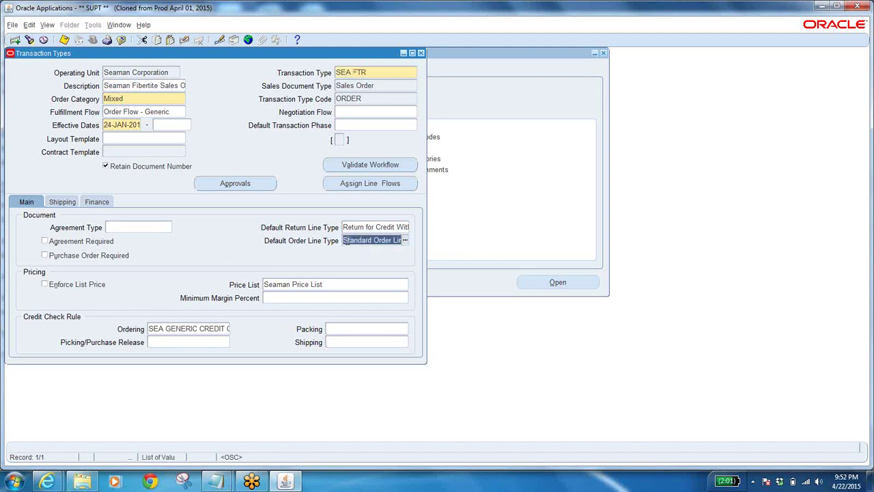
click(344, 241)
drag(344, 241, 447, 248)
- Compare the default return and order line types with the order category, and examine the assigned price list
click(394, 229)
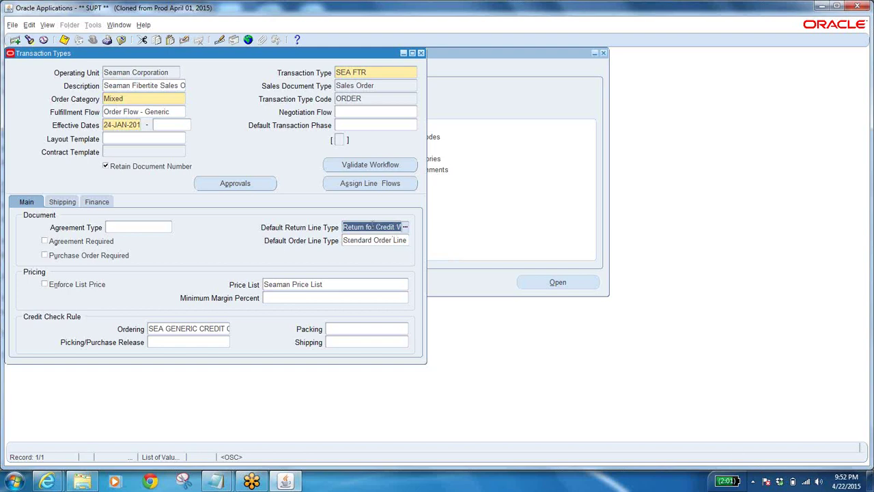
click(366, 73)
click(136, 100)
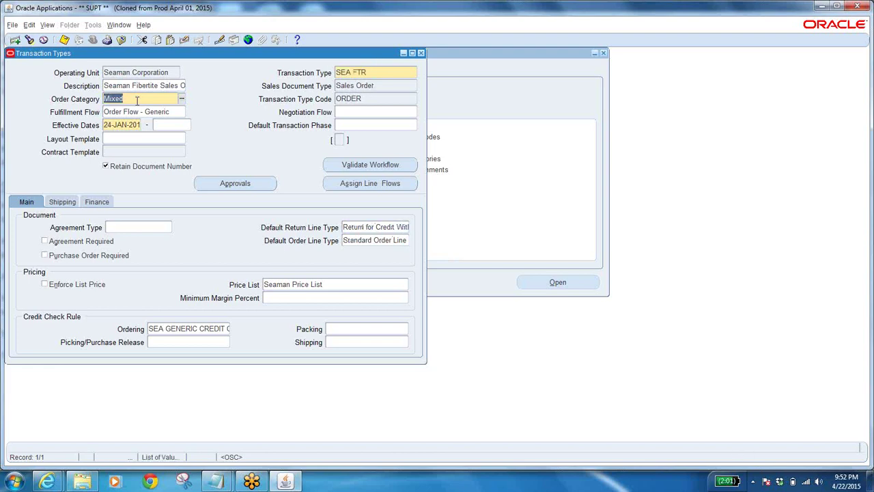
click(365, 230)
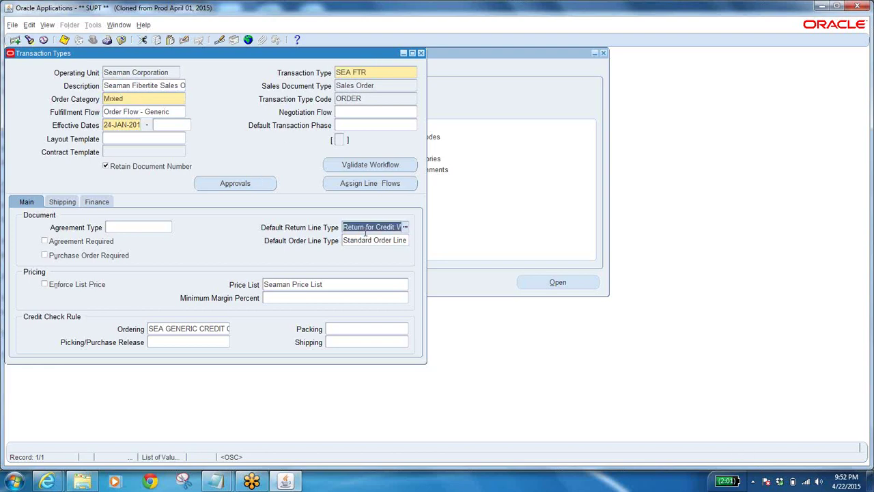
click(367, 228)
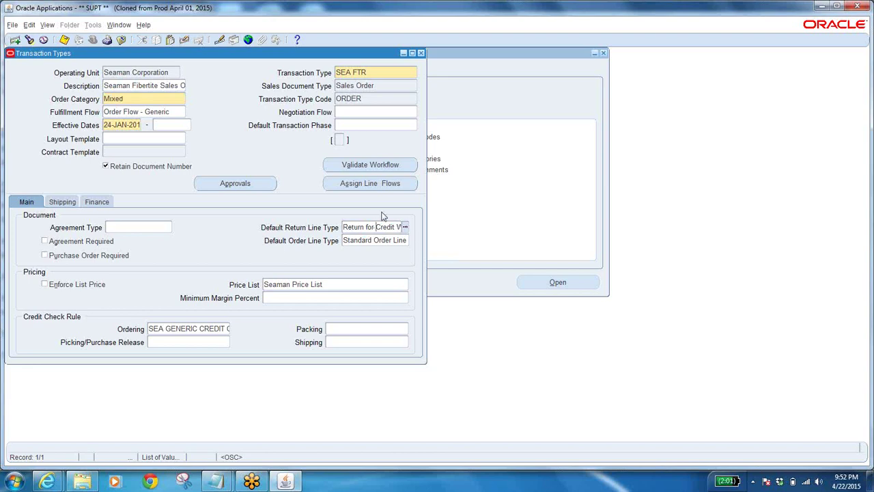
triple_click(373, 232)
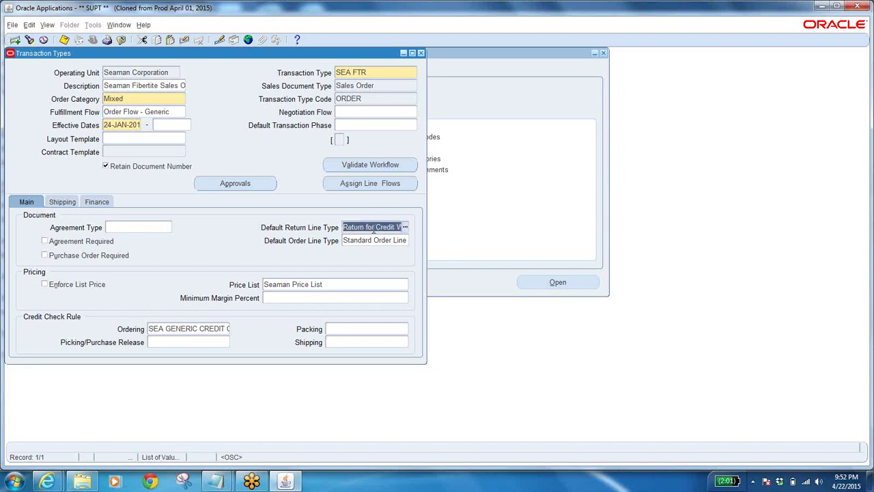
click(382, 226)
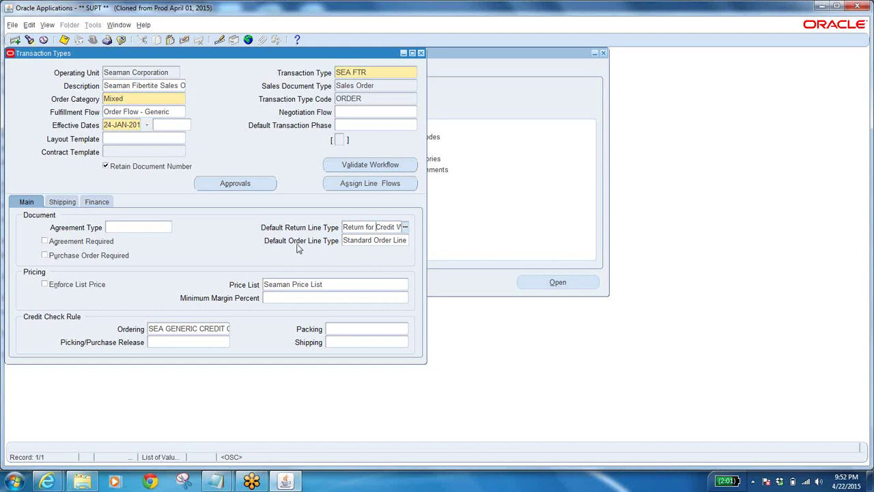
click(375, 241)
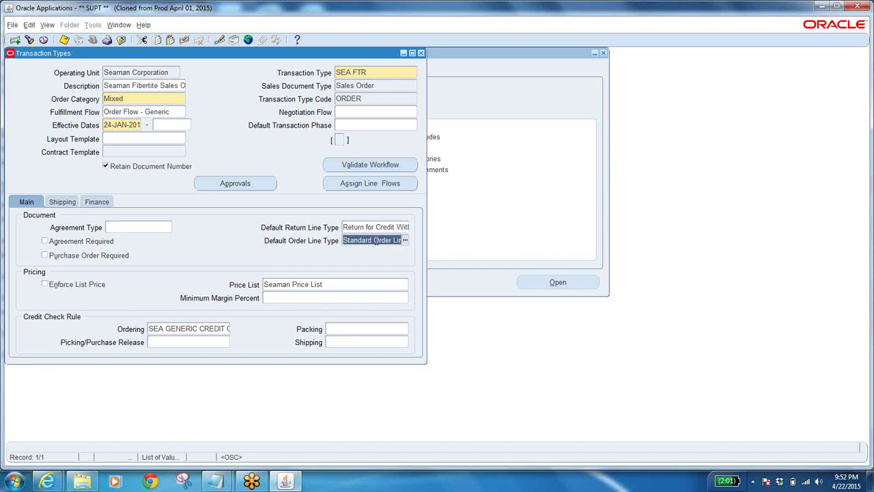
click(374, 241)
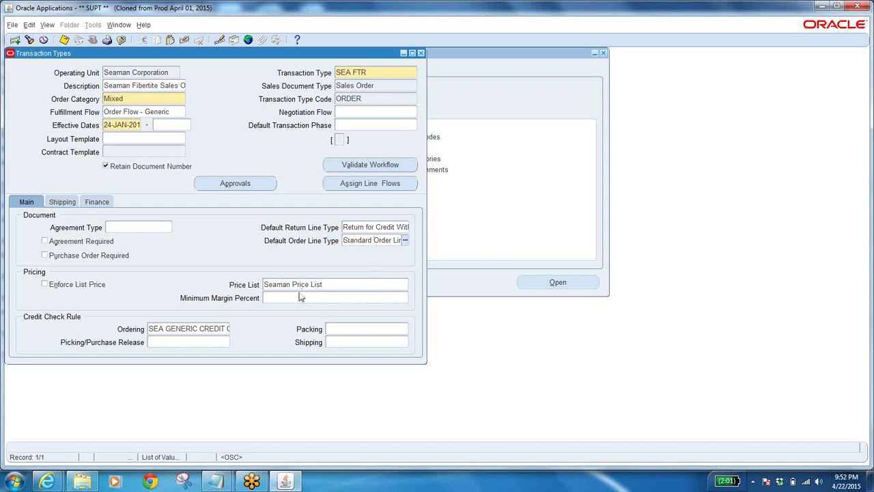
click(332, 281)
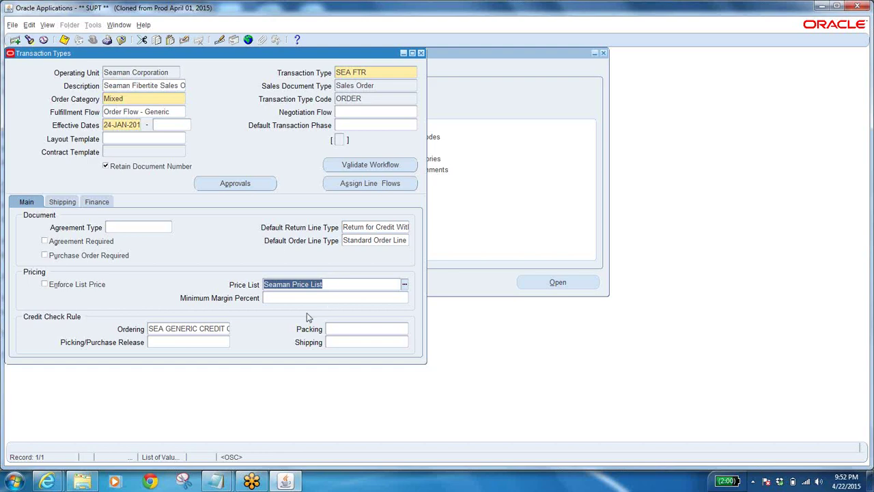
- Copy the full name of the credit check rule assigned to ordering
click(219, 328)
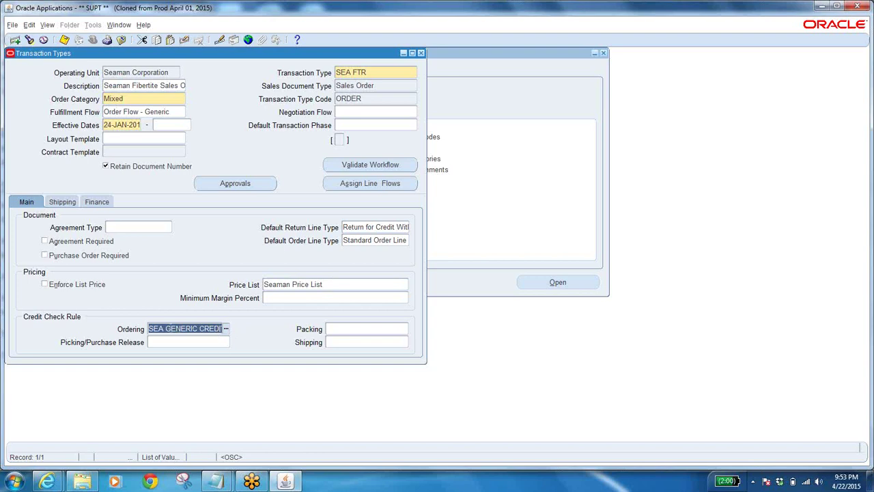
click(166, 329)
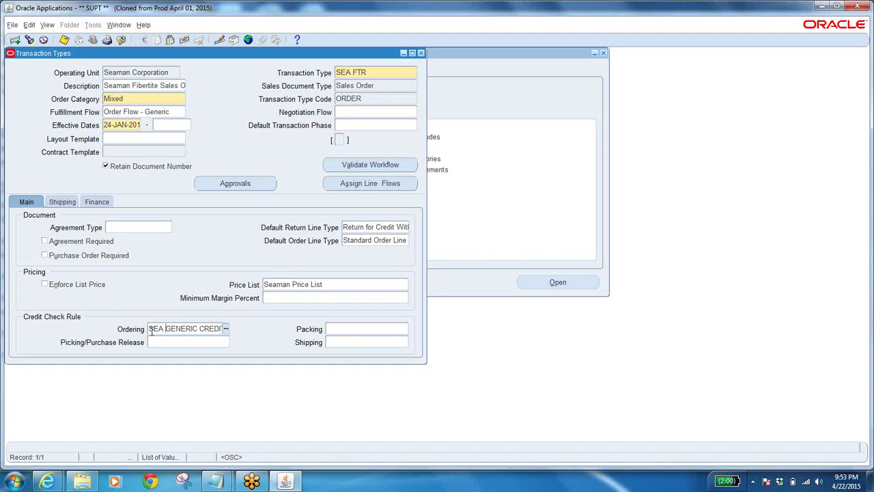
drag(150, 328, 245, 349)
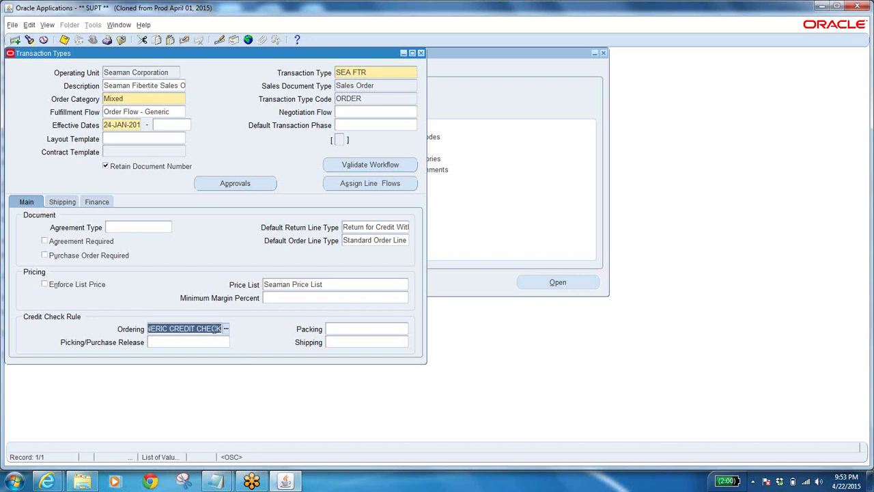
right_click(217, 329)
click(228, 347)
- Switch to the "classes trails" notes in Notepad and add "credit check SEA GENERIC CREDIT CHECK" after "Standard Order Line"
click(216, 482)
click(306, 433)
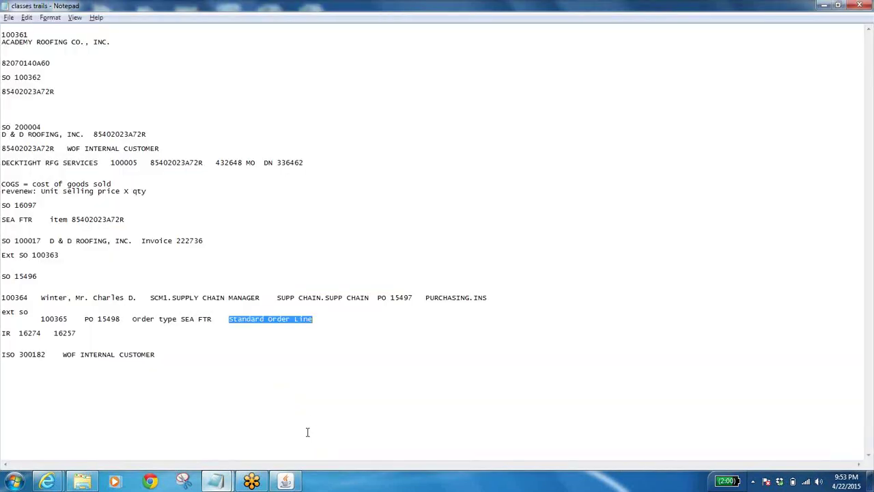
click(347, 319)
text(credit check)
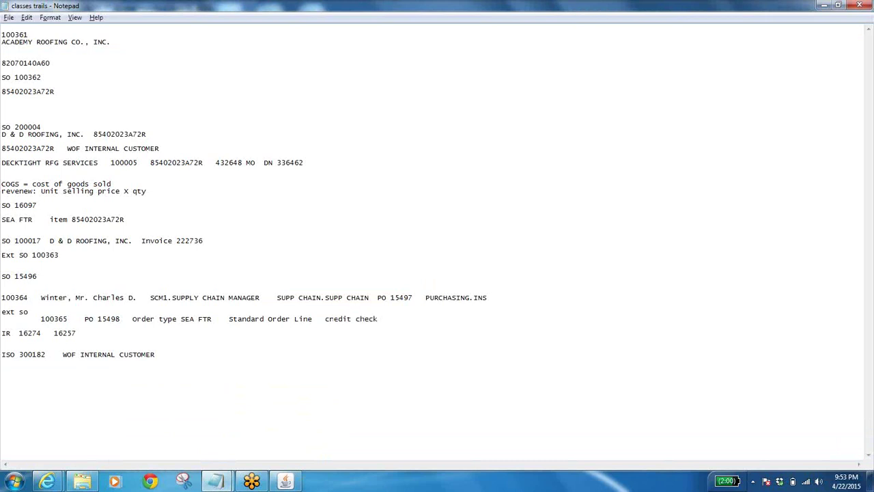
key(ctrl+v)
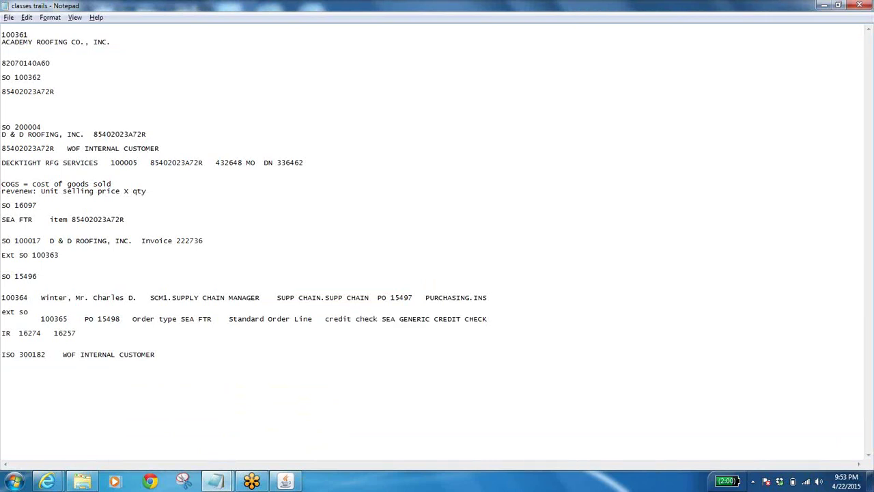
- Space out "SEA GENERIC CREDIT CHECK" from its label in the notes, and switch back to Oracle Applications to examine the credit check rule fields
click(381, 319)
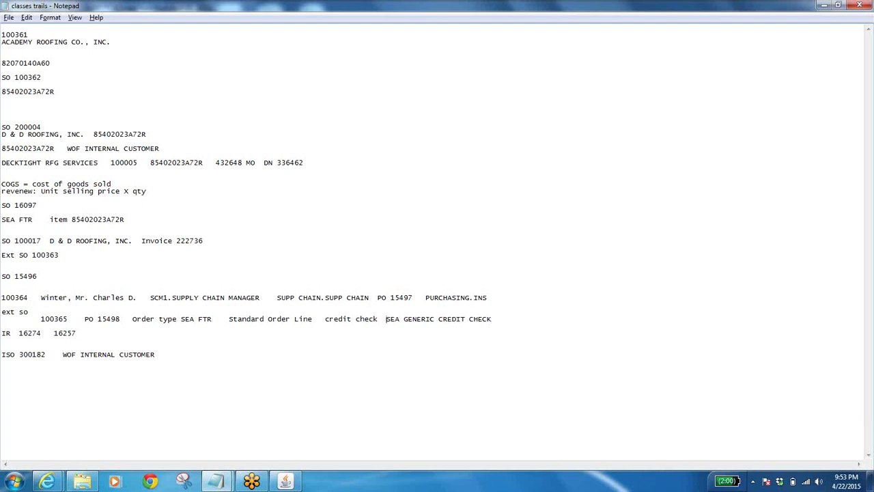
key(alt+Tab)
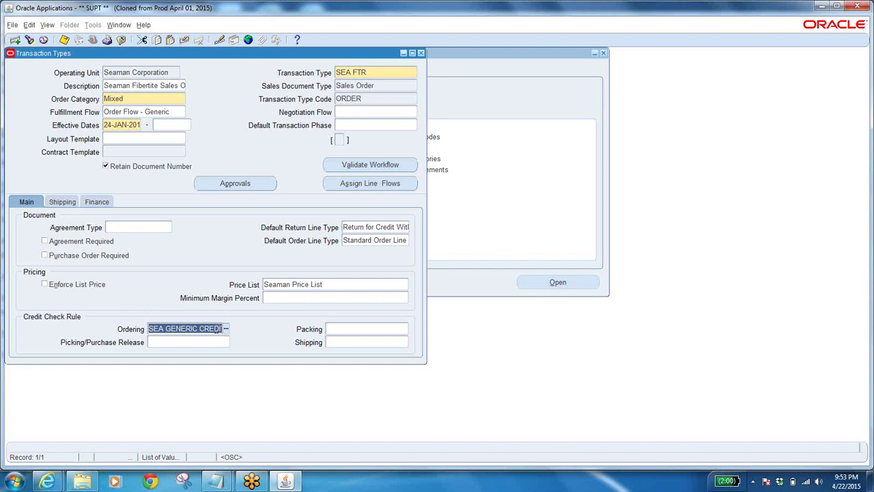
click(183, 329)
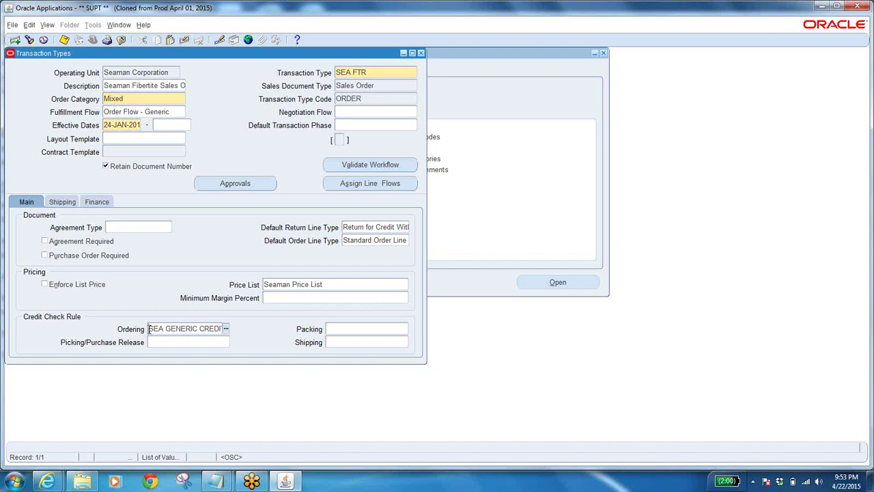
click(358, 329)
click(178, 340)
click(369, 340)
- Review the shipping defaults of the SEA FTR transaction type, and examine the invoice source in its finance settings
click(62, 202)
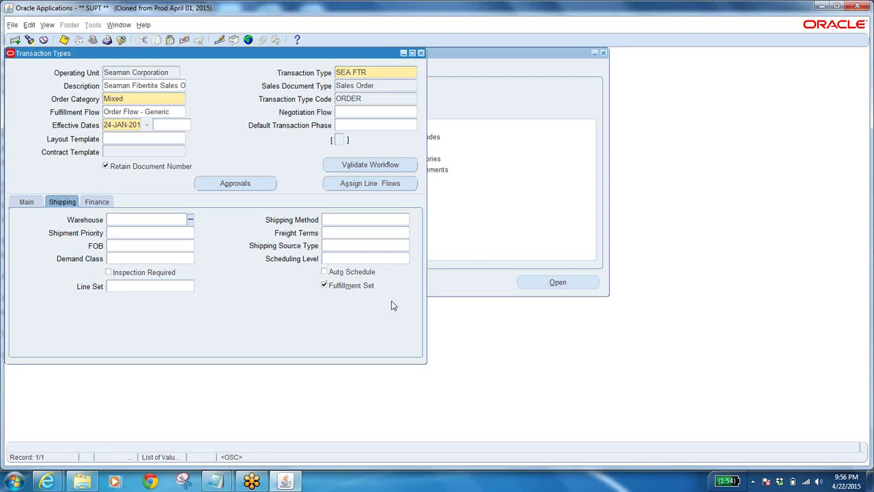
click(96, 202)
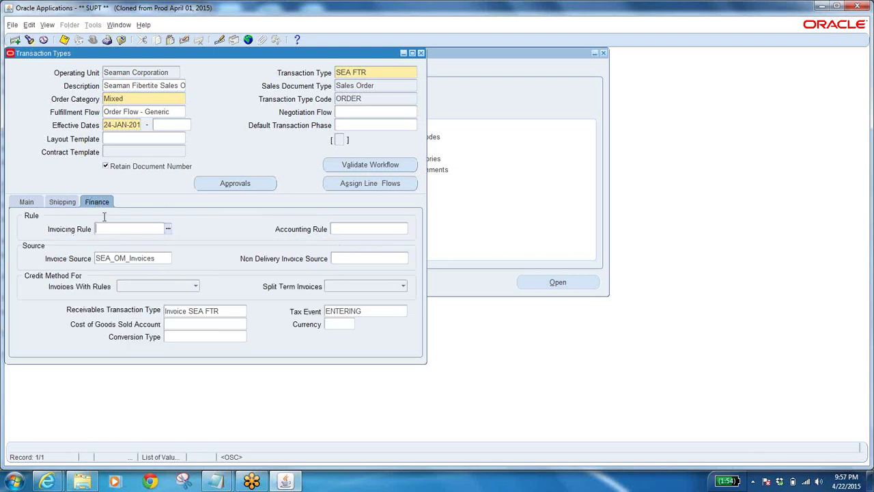
click(158, 259)
double_click(158, 259)
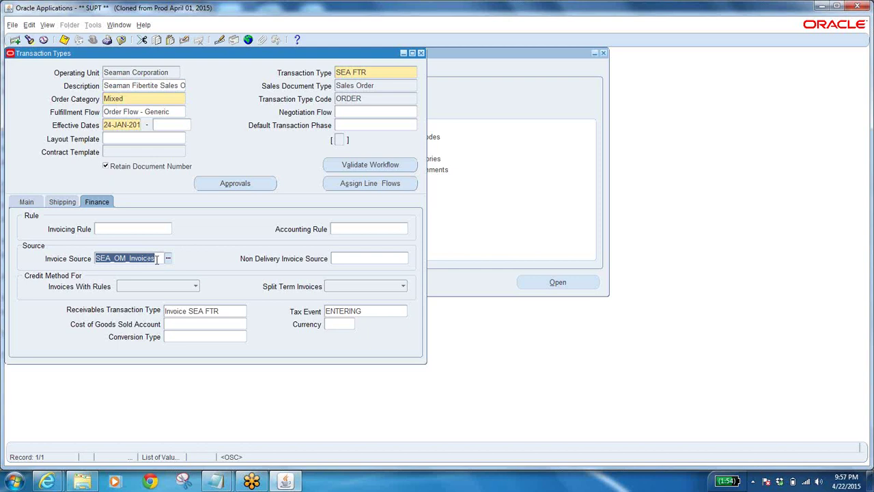
click(157, 258)
drag(156, 258, 83, 259)
click(156, 259)
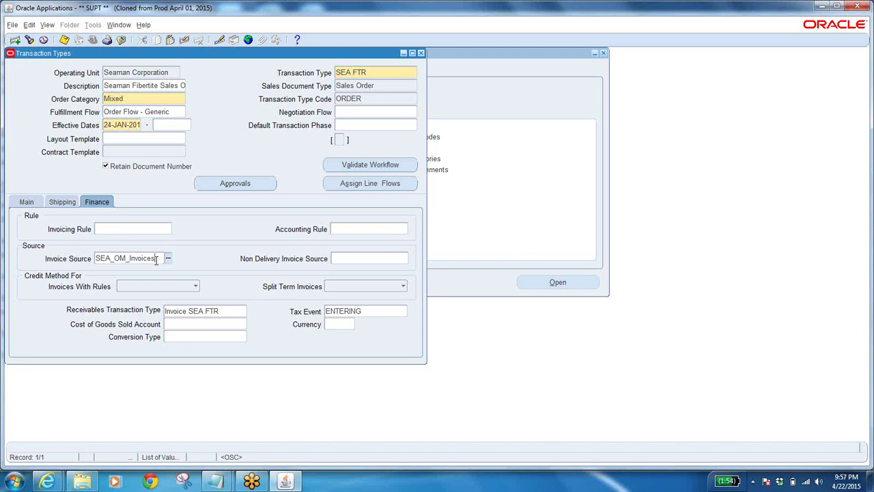
- Compare the transaction type name with the invoice source and receivables transaction type in the finance settings
click(371, 71)
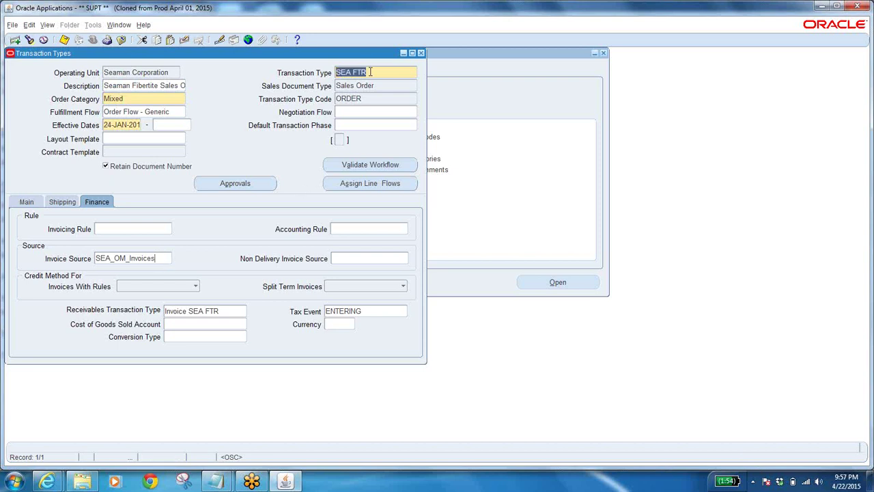
click(369, 71)
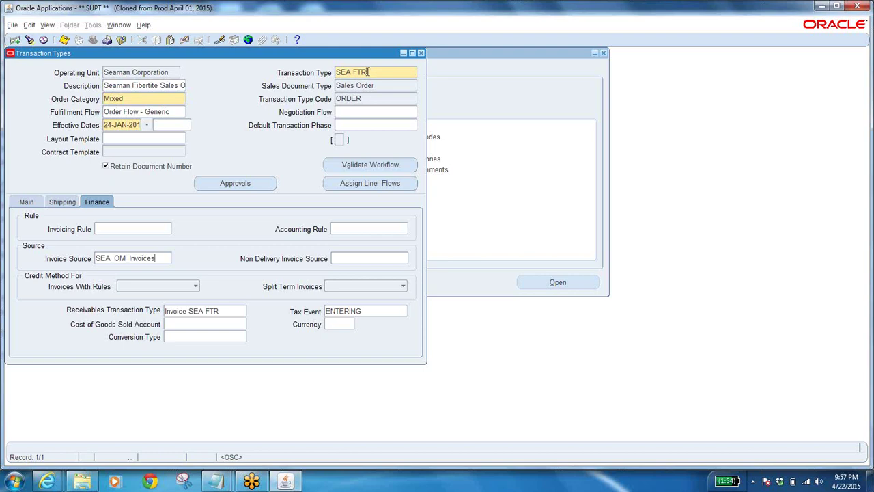
click(160, 258)
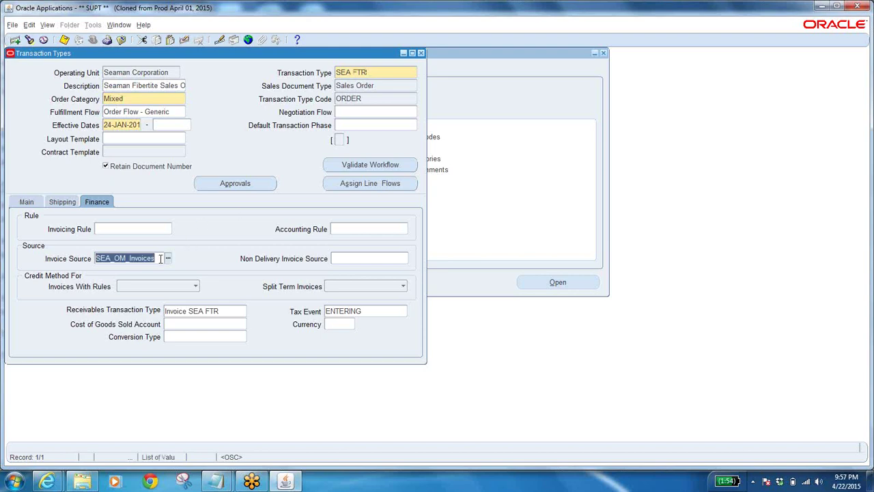
click(224, 310)
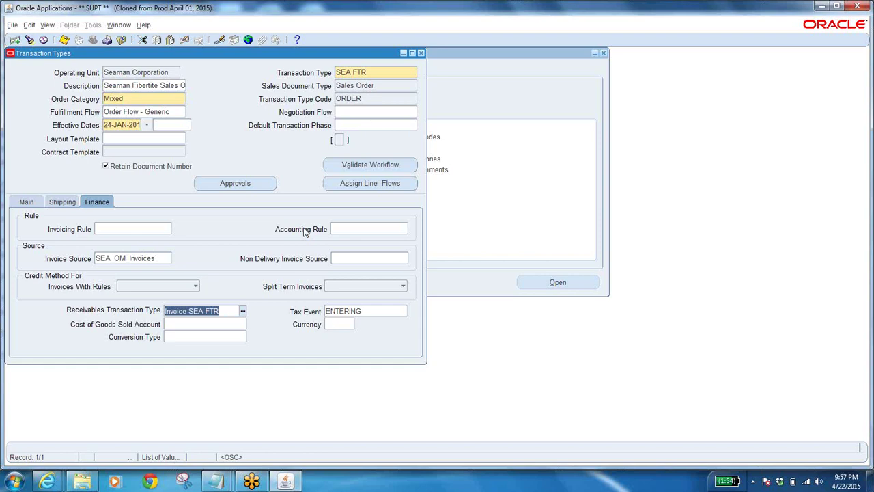
click(377, 75)
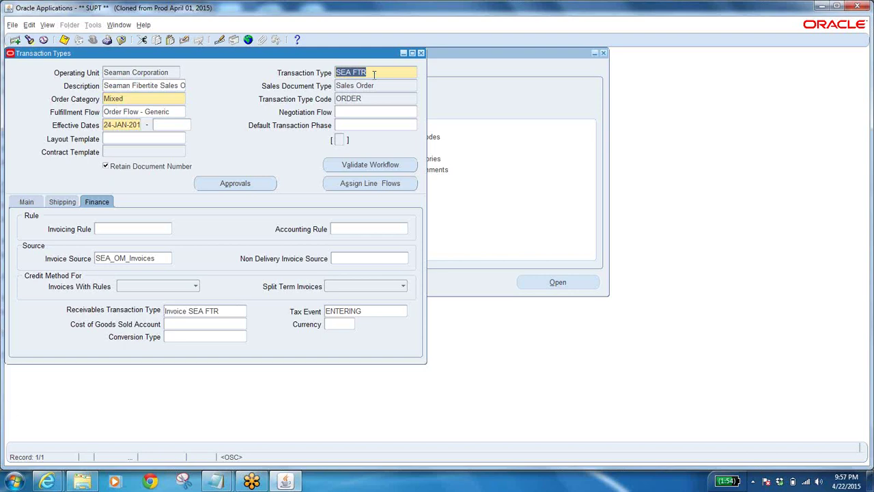
click(375, 74)
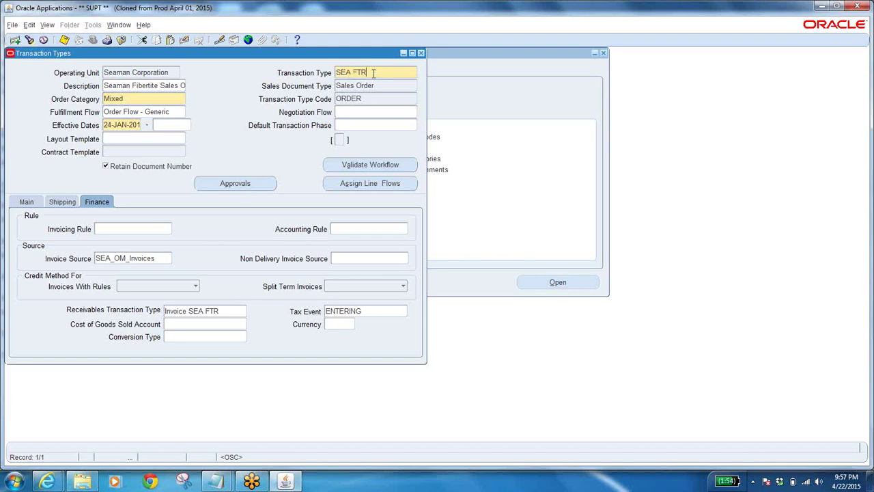
click(223, 310)
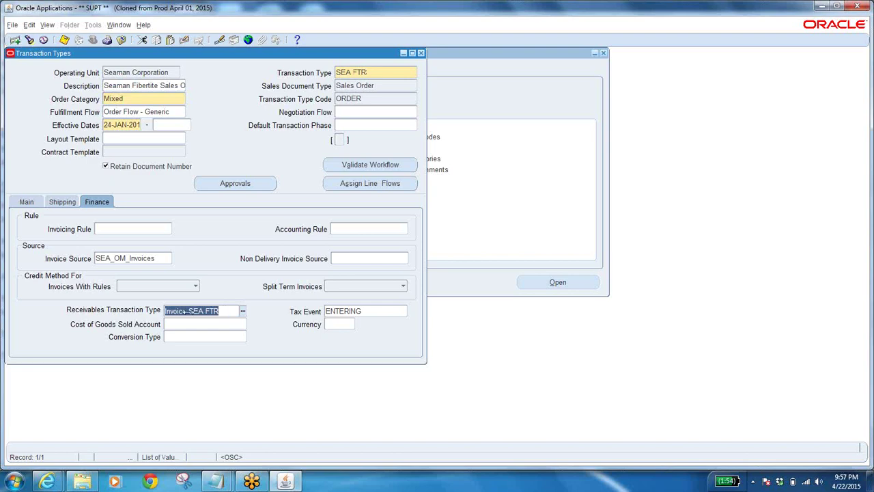
click(166, 259)
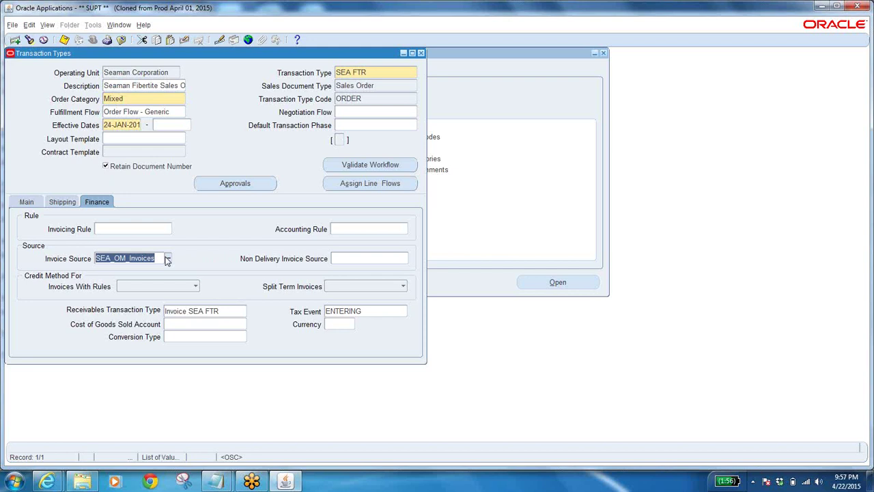
click(160, 258)
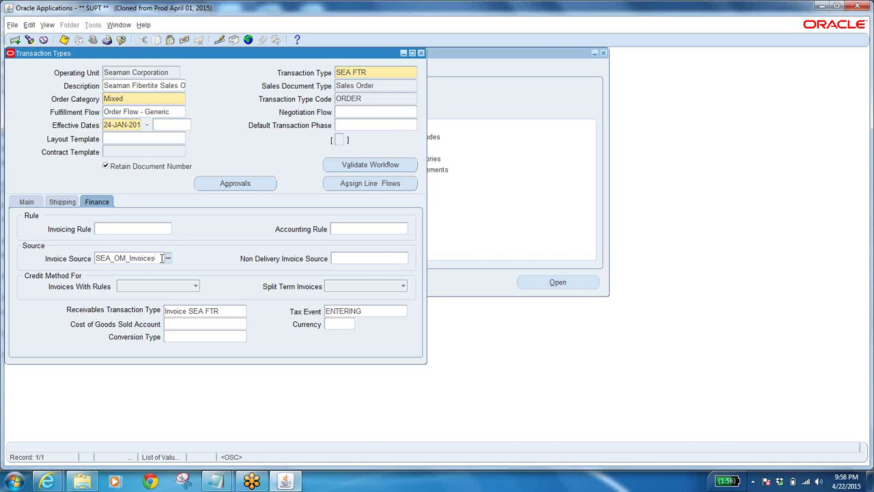
click(378, 70)
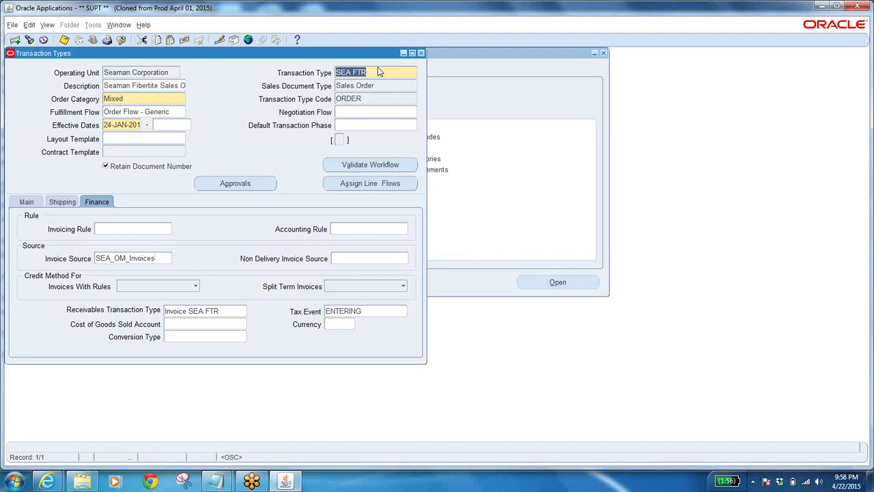
- Copy the default order line type name from the main settings of the SEA FTR transaction type
click(26, 202)
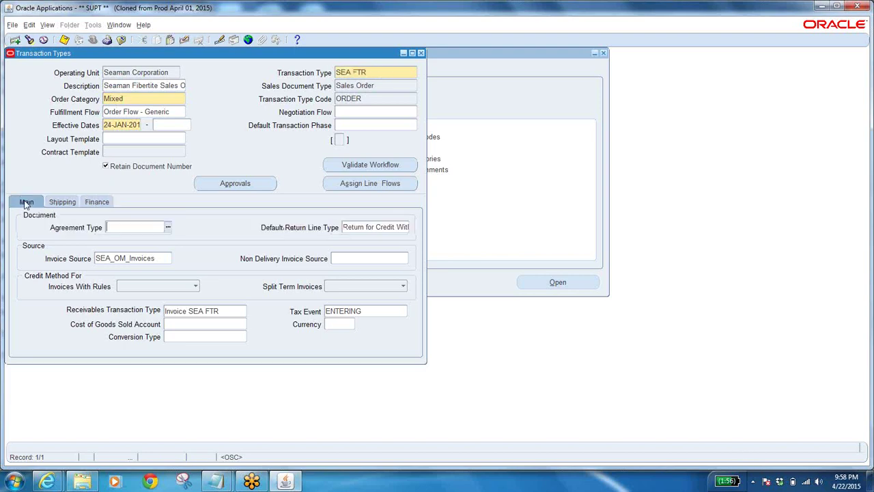
click(396, 243)
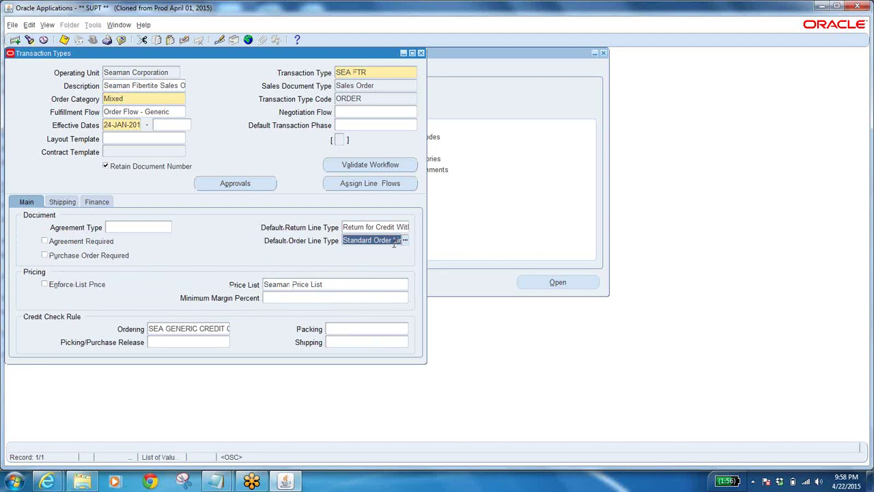
right_click(386, 245)
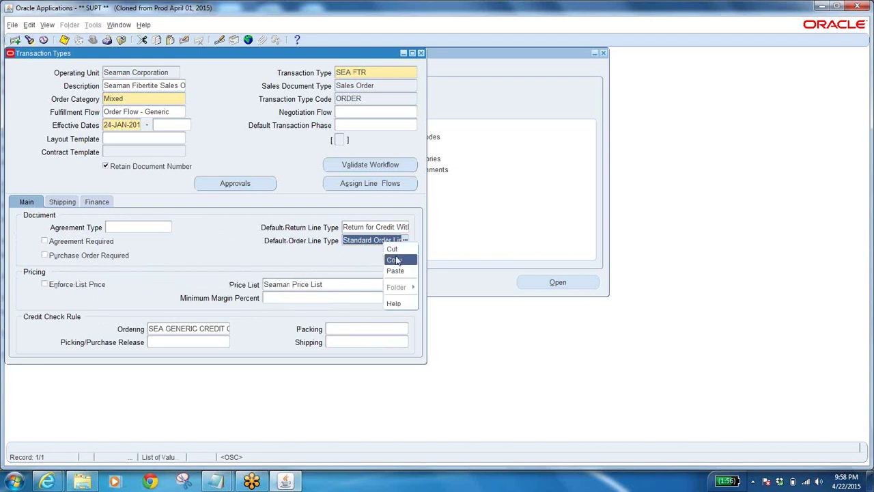
click(395, 261)
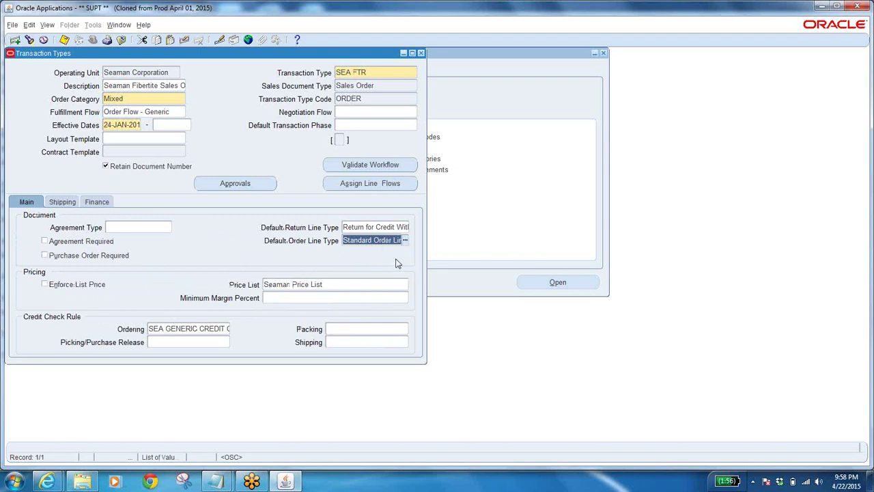
- Query the transaction types for the copied line type "Standard Order Line"
click(370, 73)
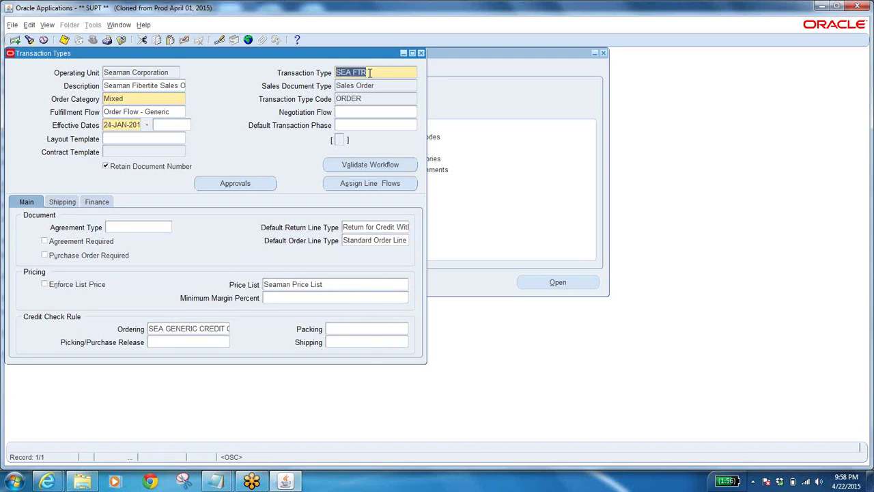
key(F11)
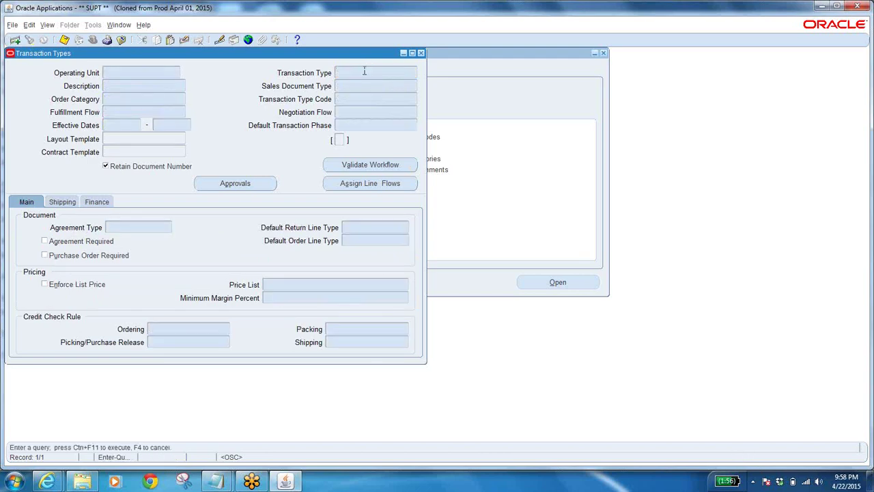
click(364, 72)
key(ctrl+v)
key(ctrl+F11)
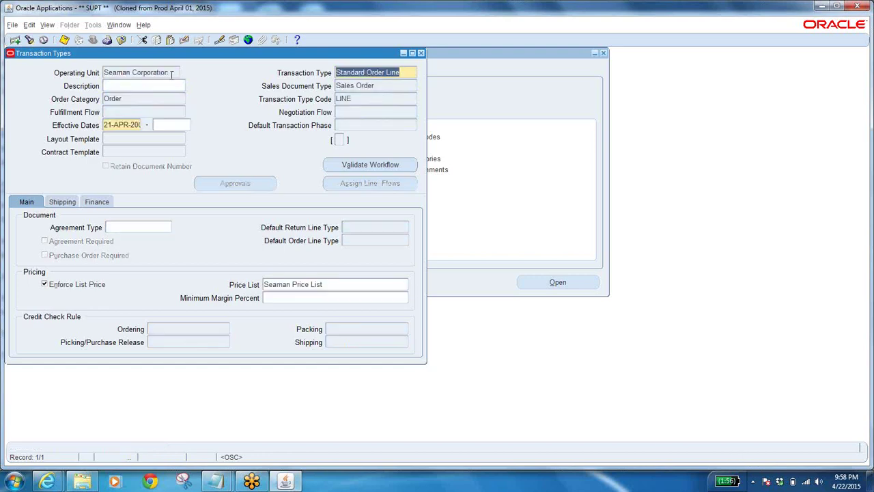
- Examine the Standard Order Line's description, type code and price list, along with its shipping and finance settings
click(133, 85)
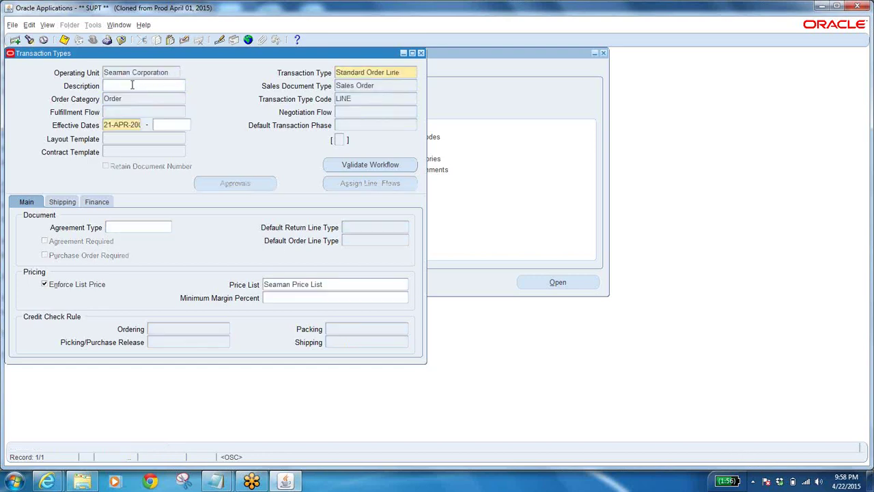
double_click(355, 100)
click(358, 99)
click(402, 73)
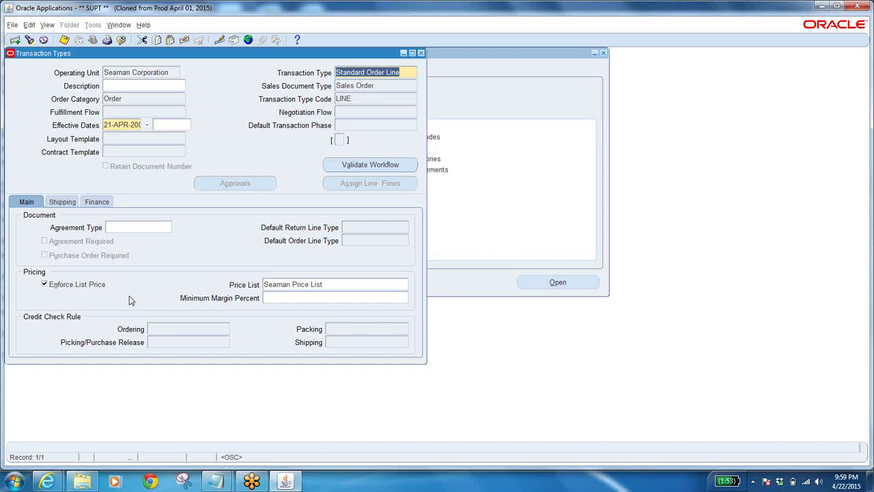
click(345, 286)
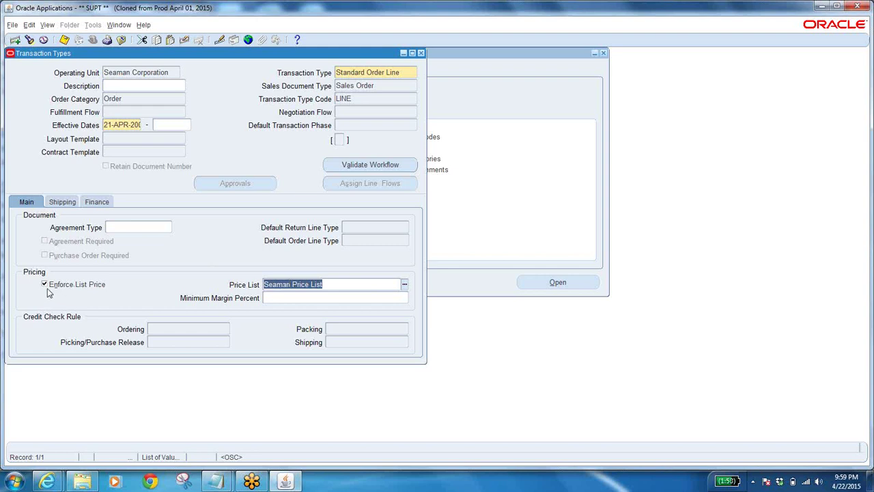
click(62, 203)
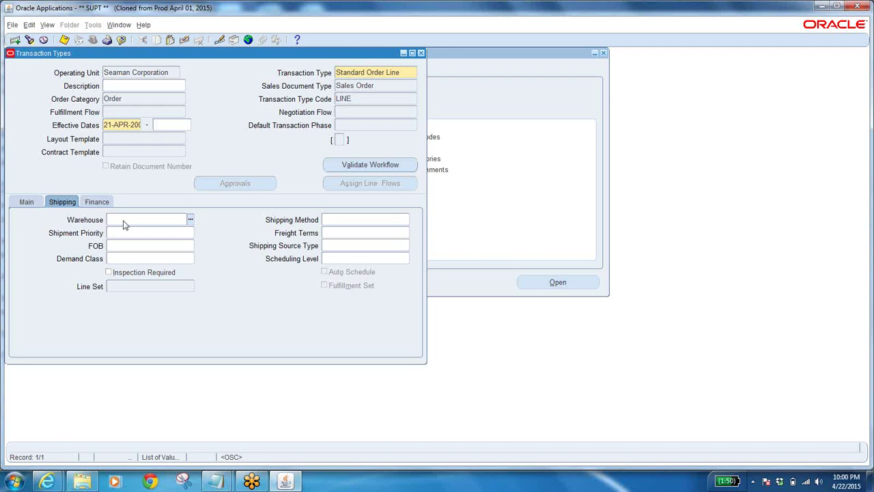
click(97, 200)
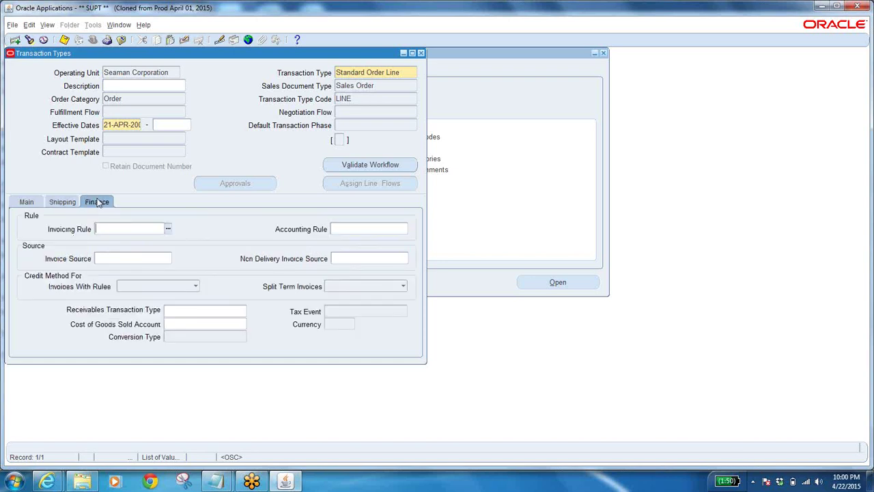
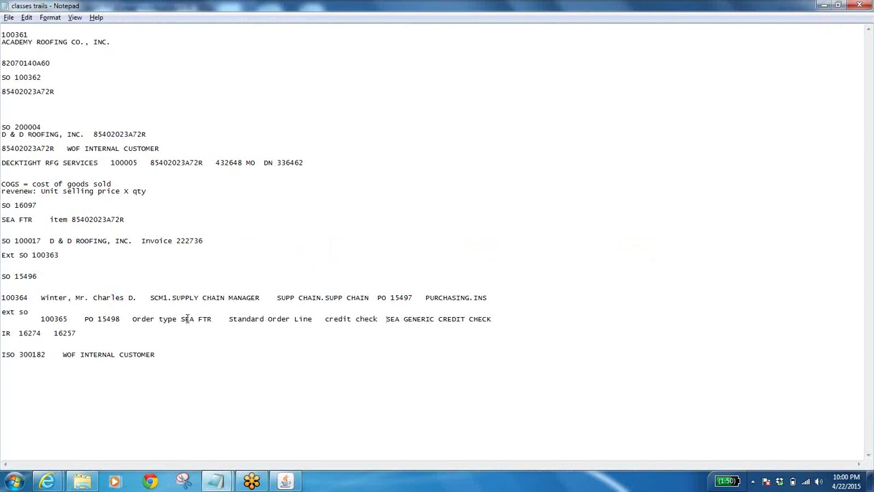
- Return to Oracle Applications from the notes and query the transaction types for "SEA FTR"
key(alt+Tab)
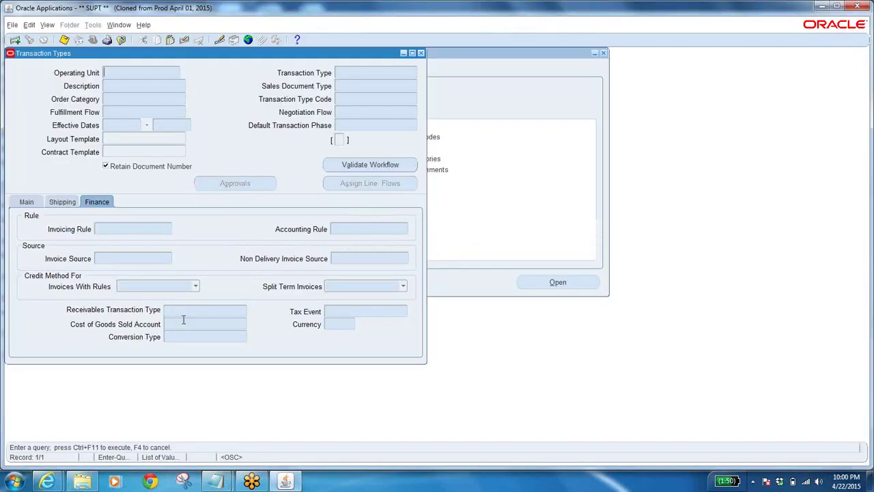
click(355, 71)
text(SEA)
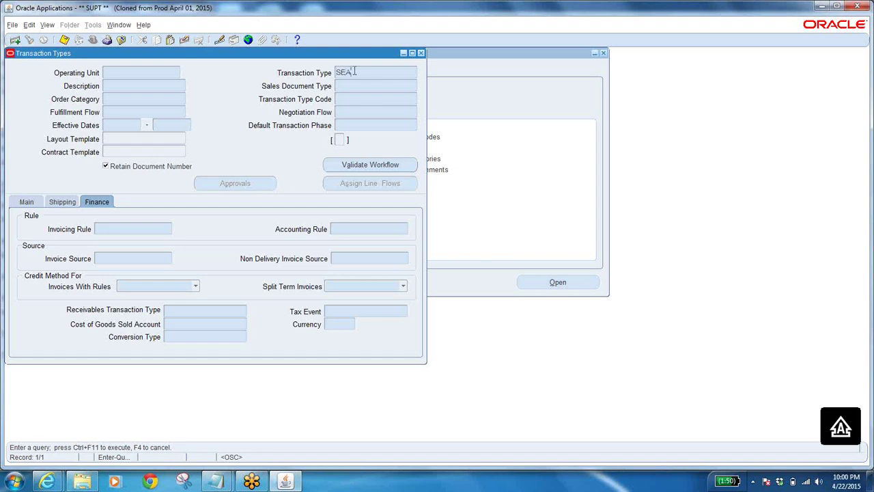
text(RS)
key(BackSpace)
key(BackSpace)
text(TRI)
key(ctrl+F11)
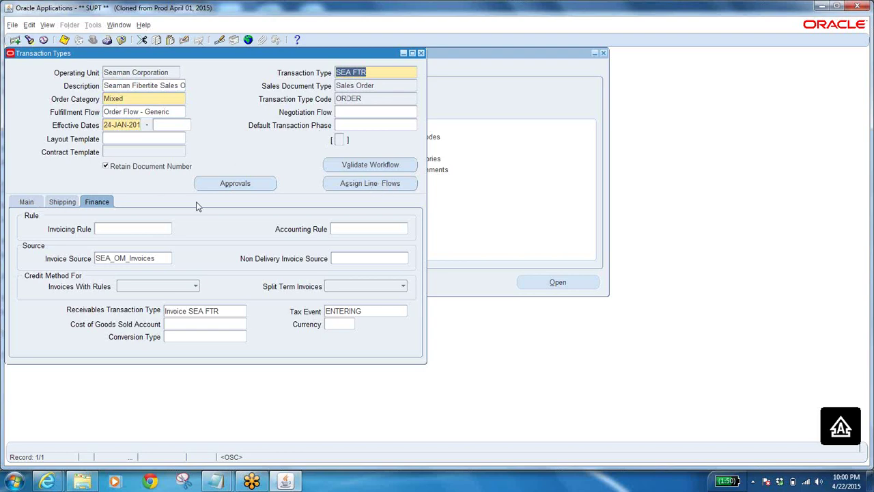
- Open the line workflow assignments of the SEA FTR order type and examine the Standard Order Line entry
click(370, 183)
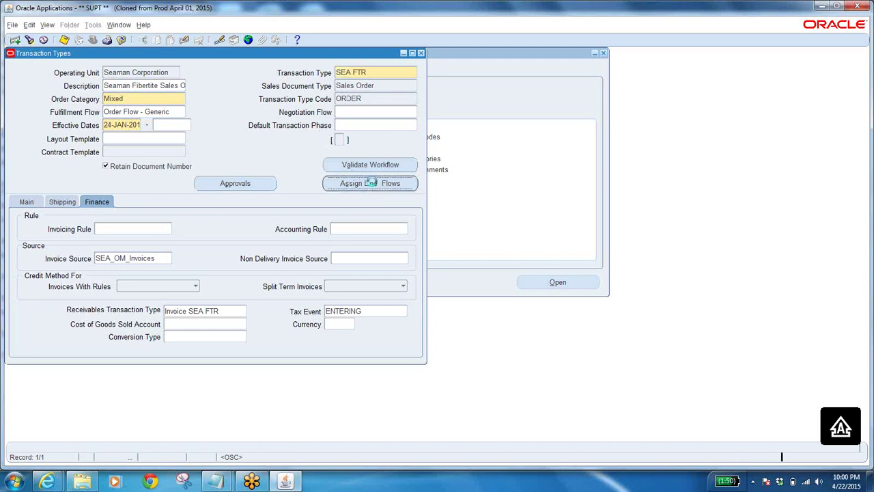
click(338, 223)
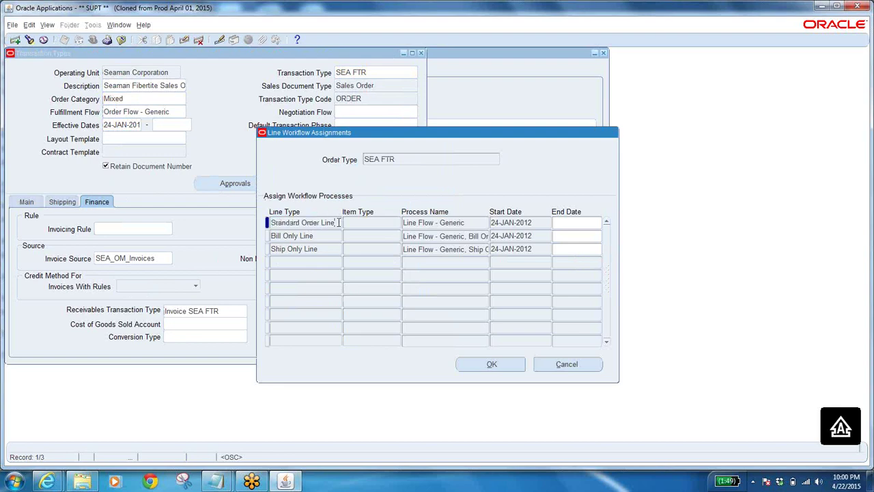
- Examine the Standard Order Line, Bill Only Line and Ship Only Line entries in the line workflow assignments
drag(338, 223, 250, 220)
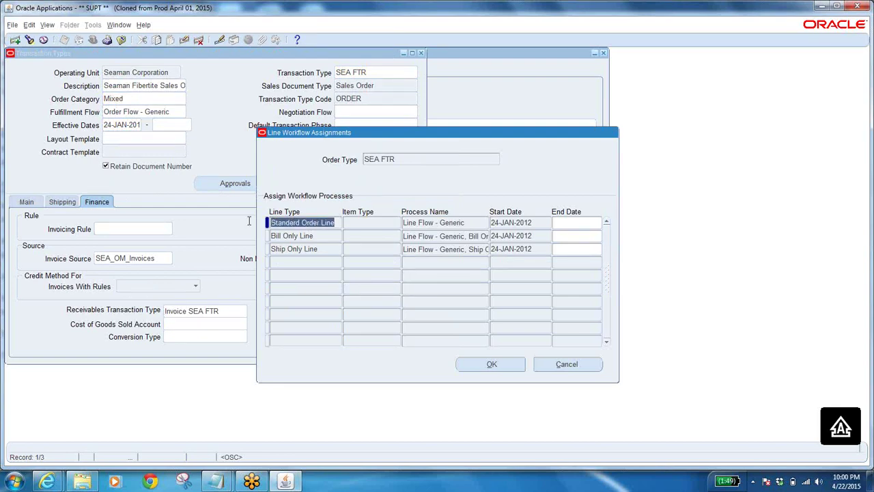
click(337, 223)
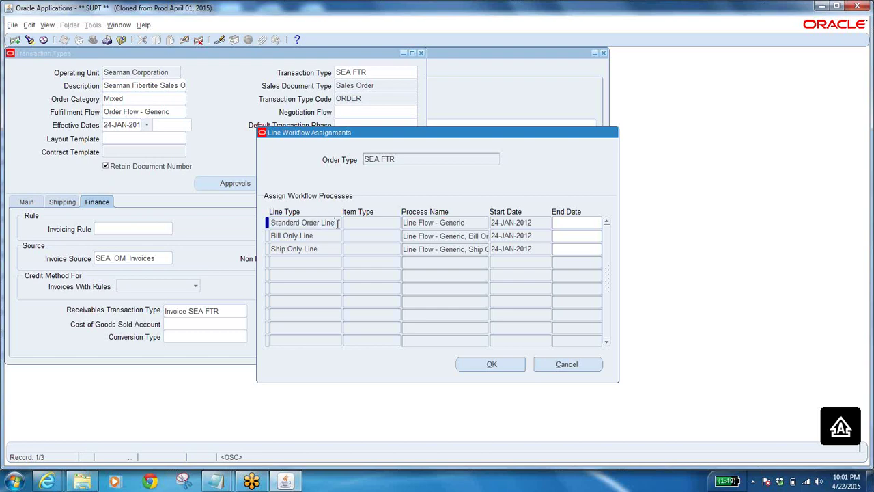
click(612, 59)
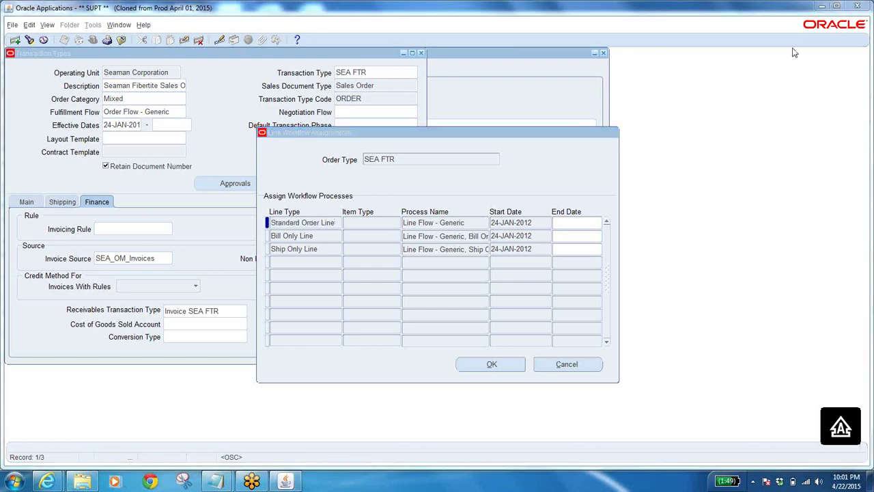
click(319, 250)
click(321, 236)
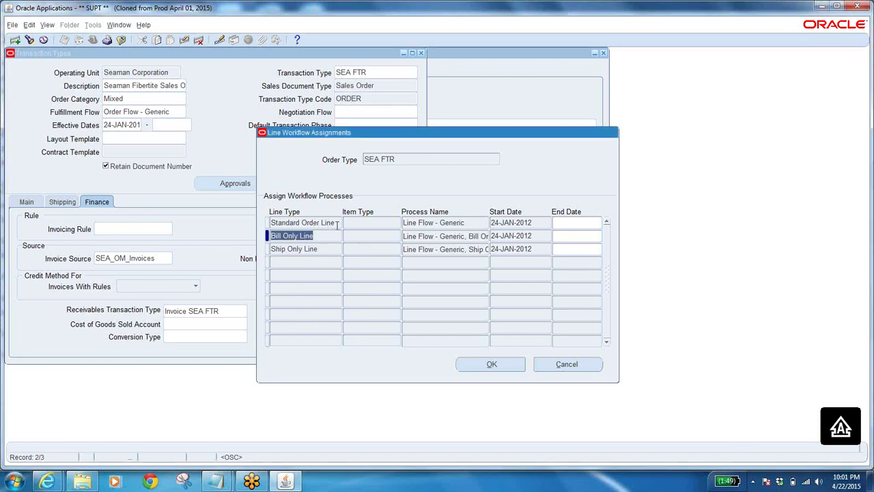
click(337, 224)
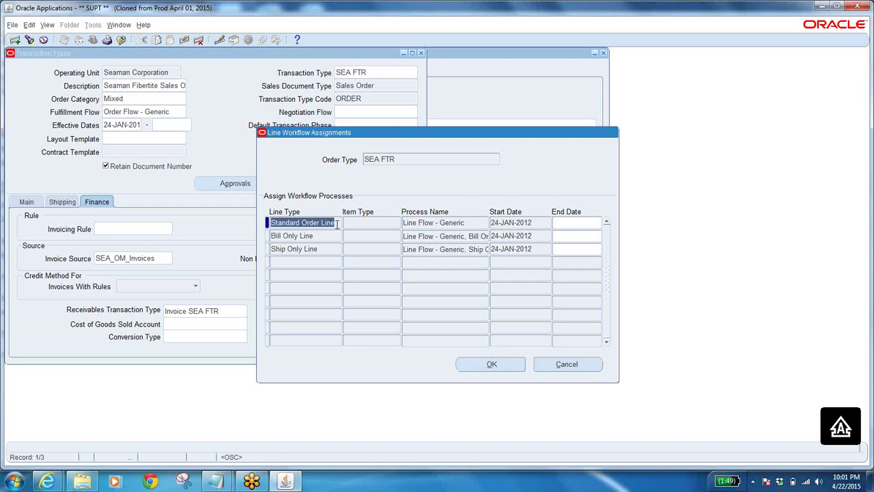
- Browse the line types available for a new assignment row and close the line workflow assignments without adding one
click(323, 263)
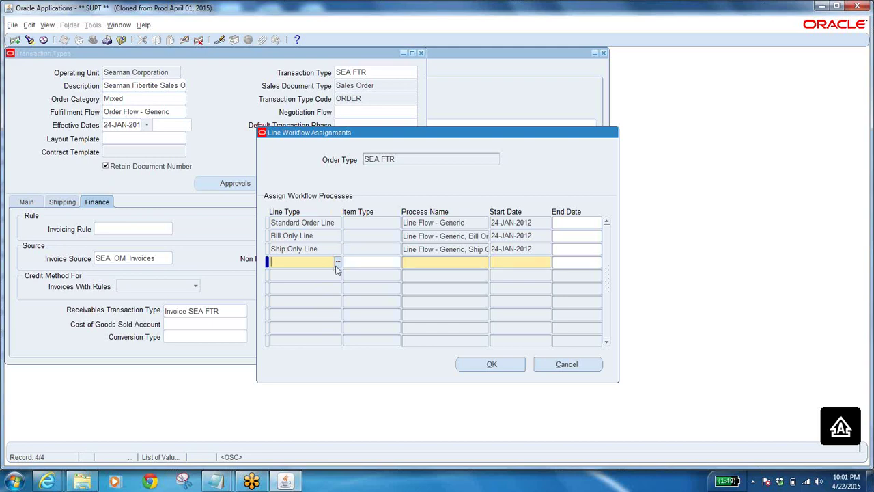
click(338, 261)
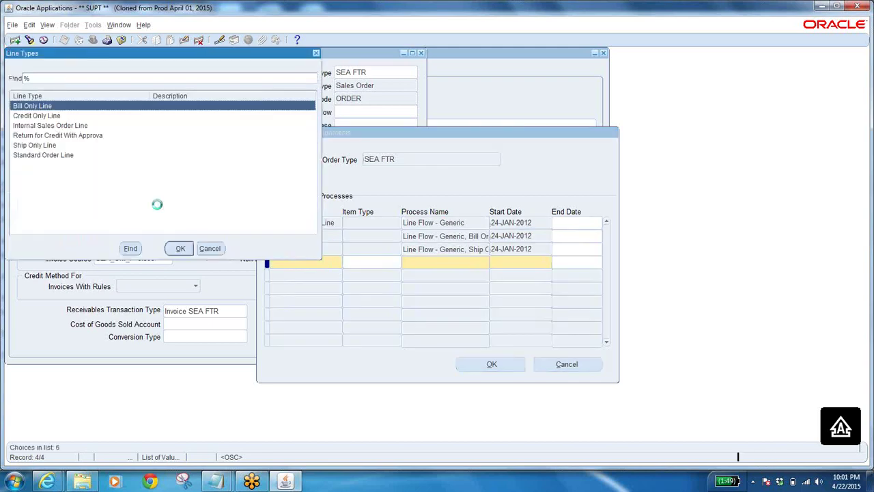
click(32, 136)
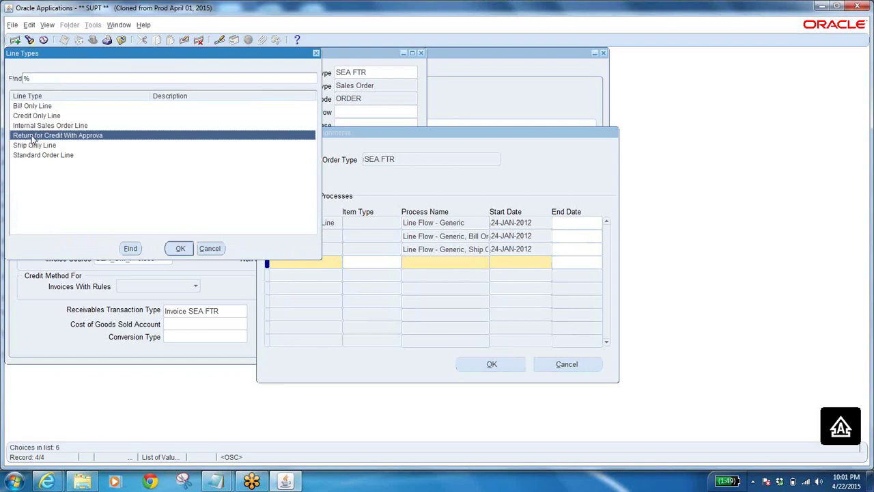
click(36, 127)
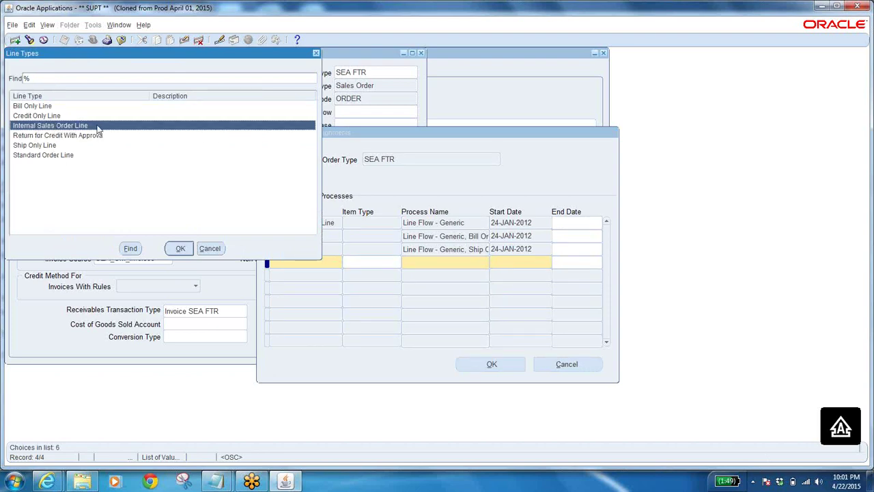
click(43, 157)
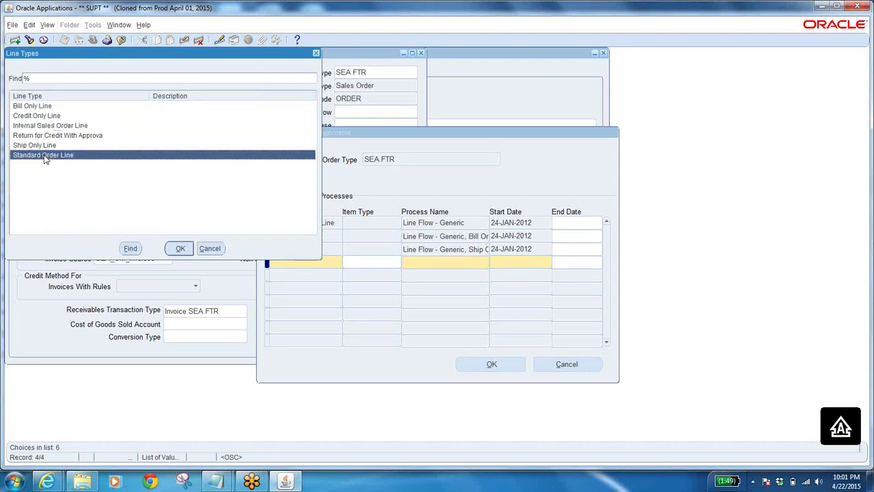
click(223, 253)
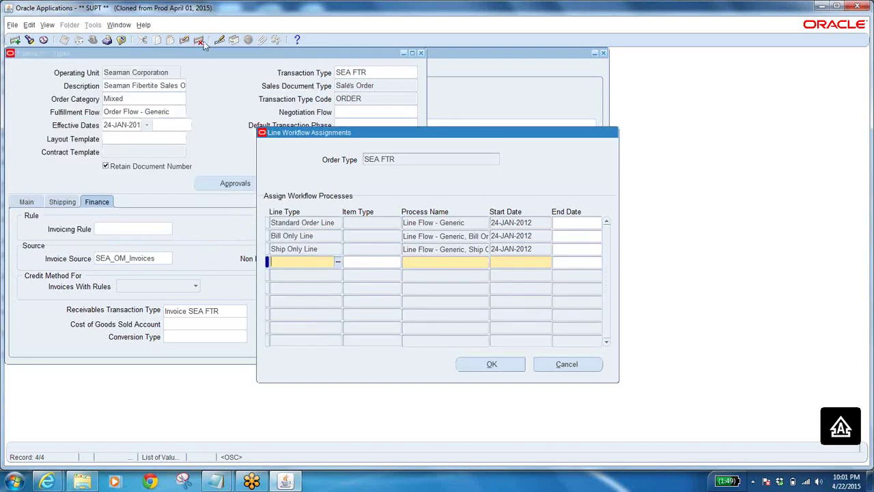
key(Up)
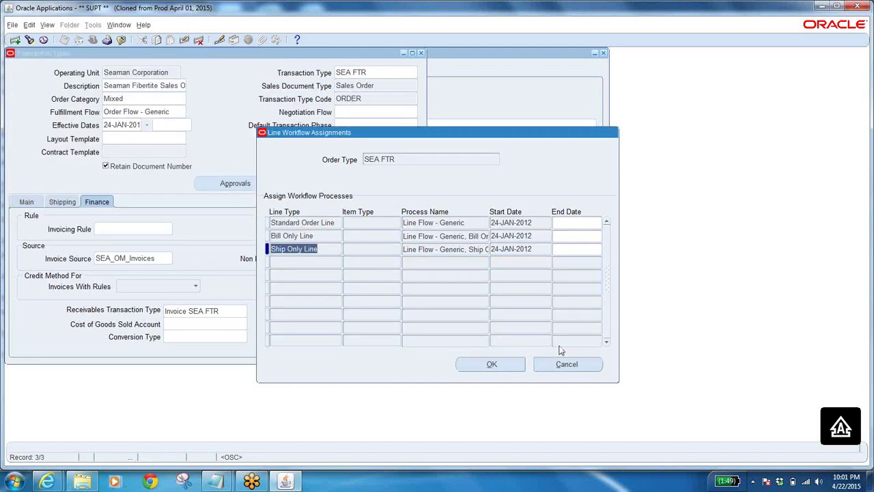
click(565, 366)
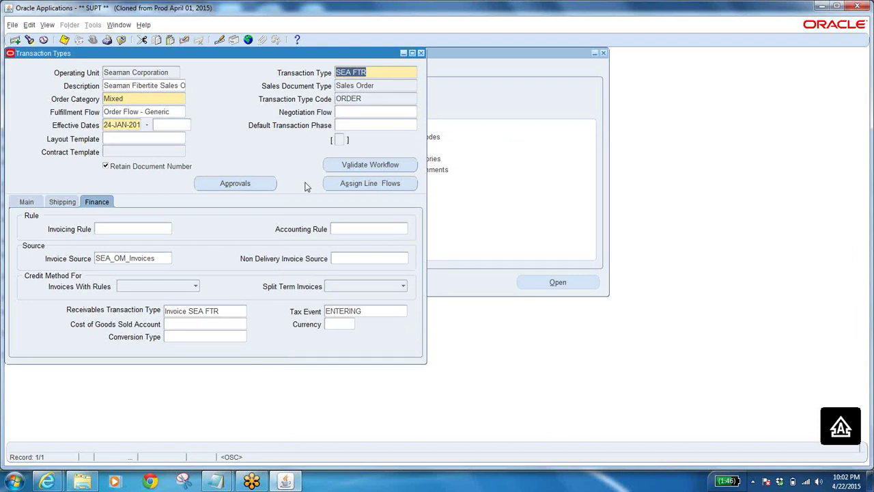
- Examine the order category, transaction type code, fulfillment flow and negotiation flow of the SEA FTR order type
click(130, 99)
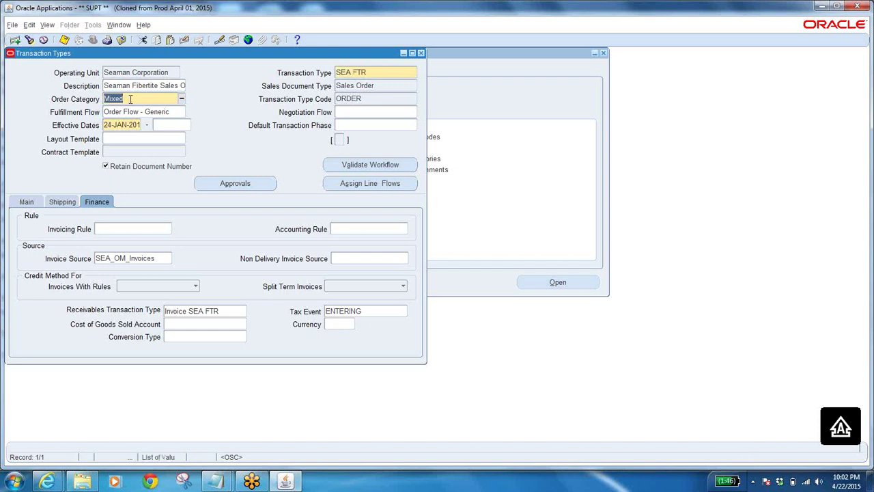
click(370, 99)
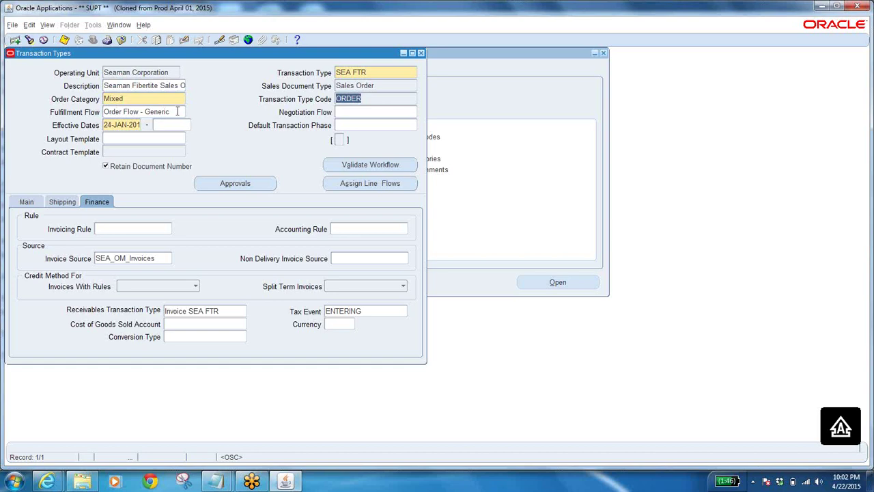
click(177, 111)
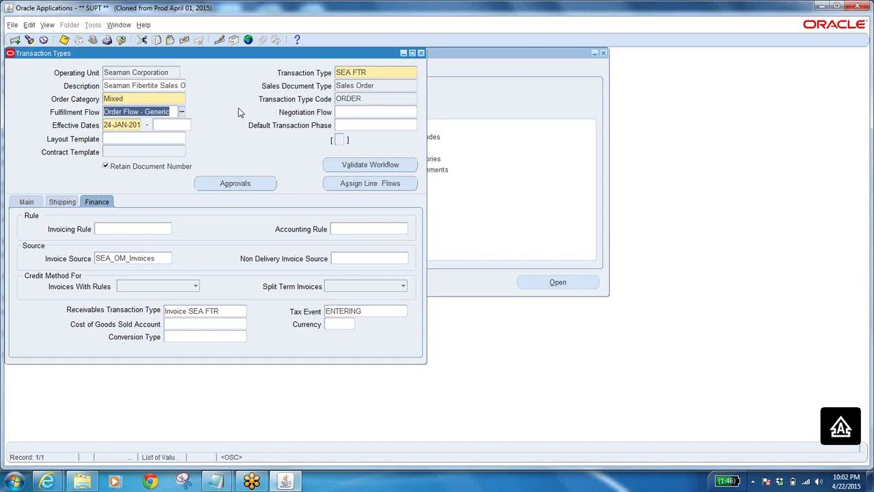
click(375, 114)
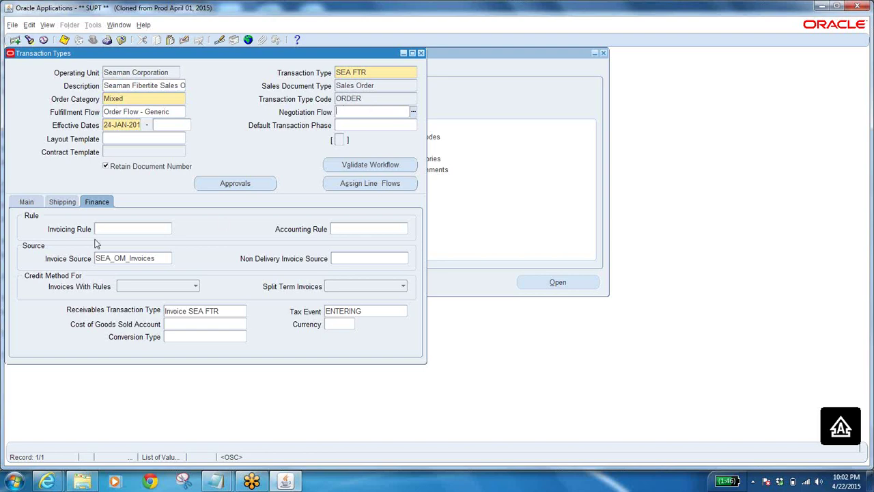
- Review the main, shipping and finance settings of SEA FTR, including its credit check rules for ordering, picking release and packing
click(27, 202)
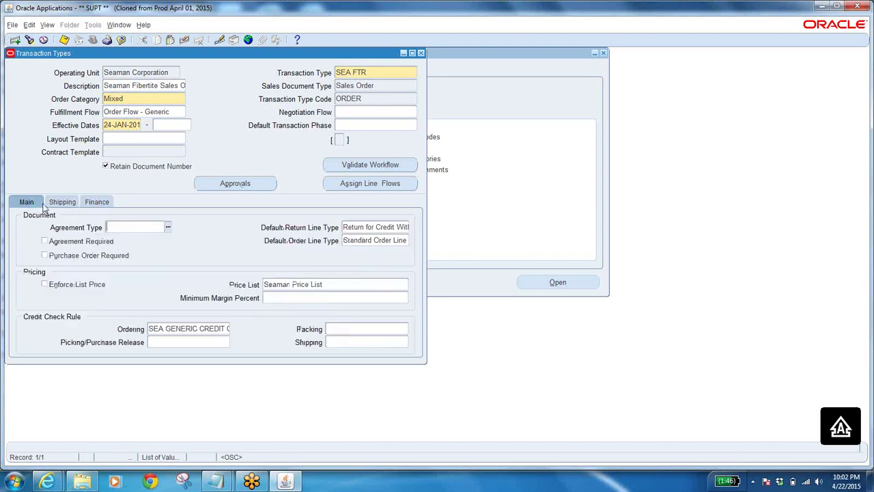
click(63, 202)
click(95, 202)
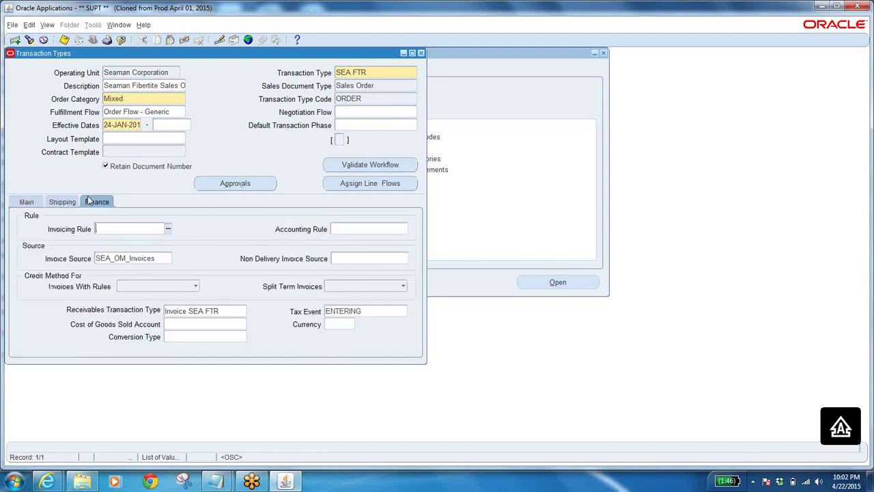
click(25, 203)
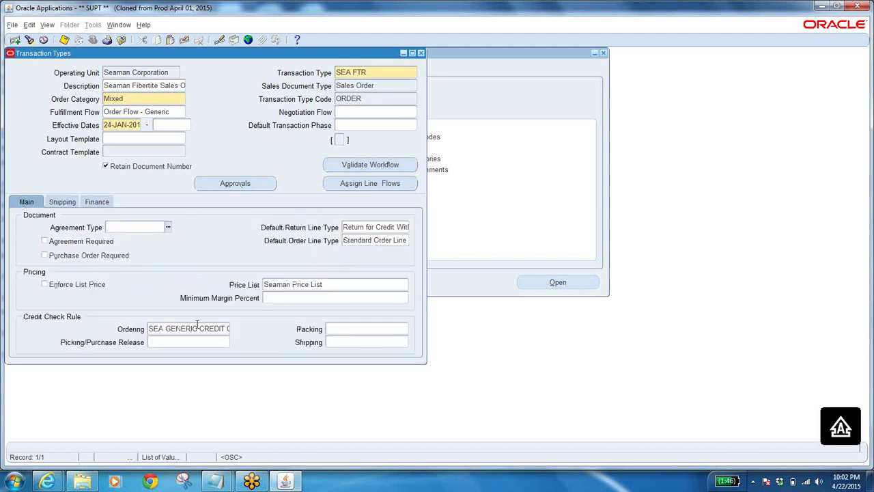
click(196, 328)
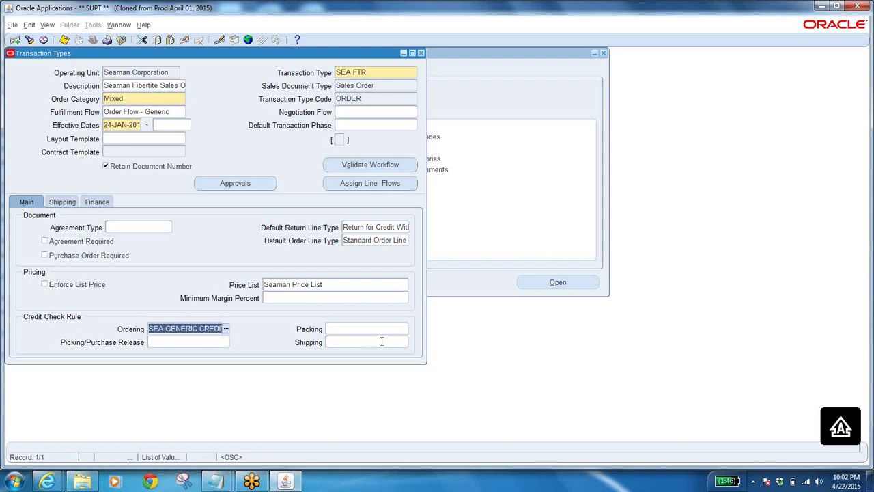
click(219, 329)
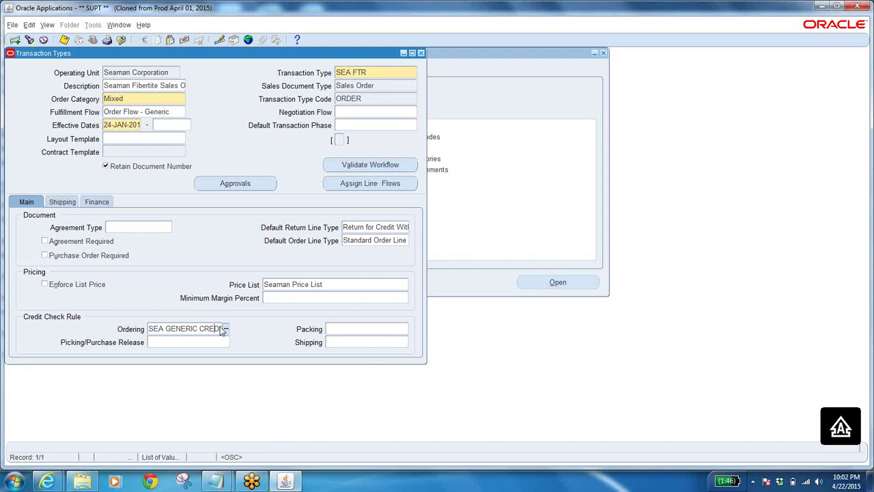
click(355, 325)
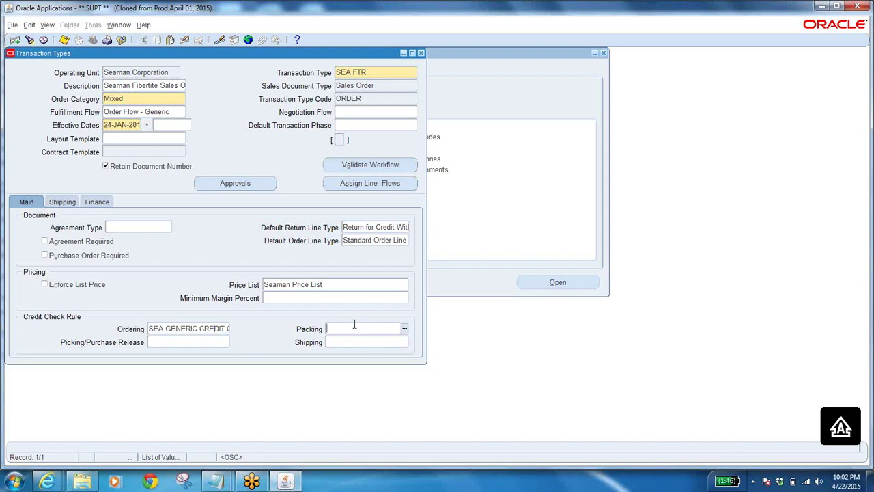
click(172, 341)
click(350, 328)
- Check which workflow process is assigned to SEA FTR's Standard Order Line and close the line workflow assignments
click(367, 72)
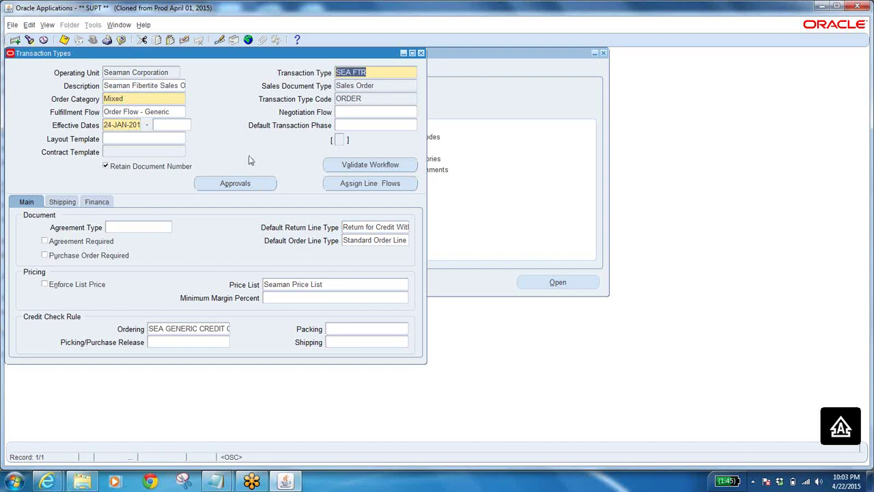
click(362, 184)
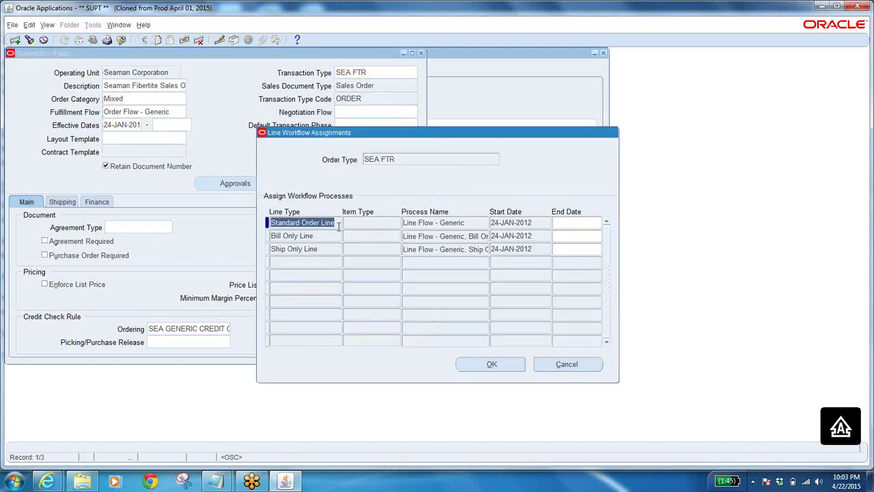
click(473, 224)
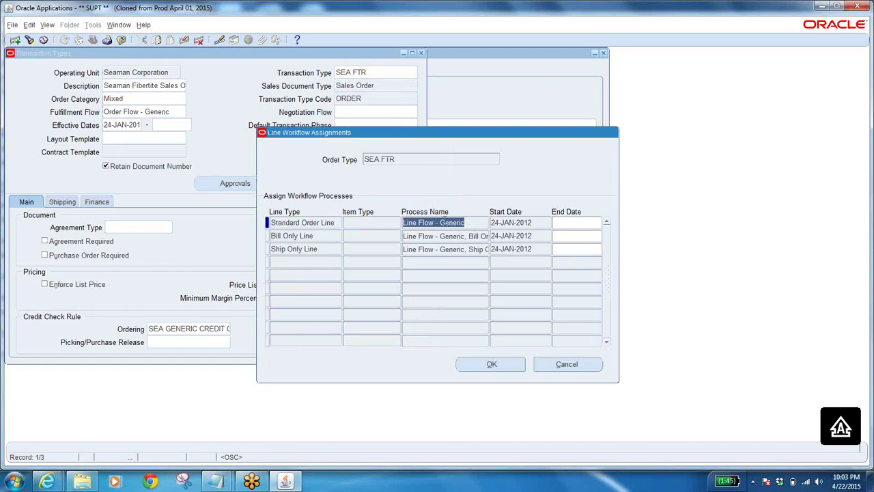
click(336, 220)
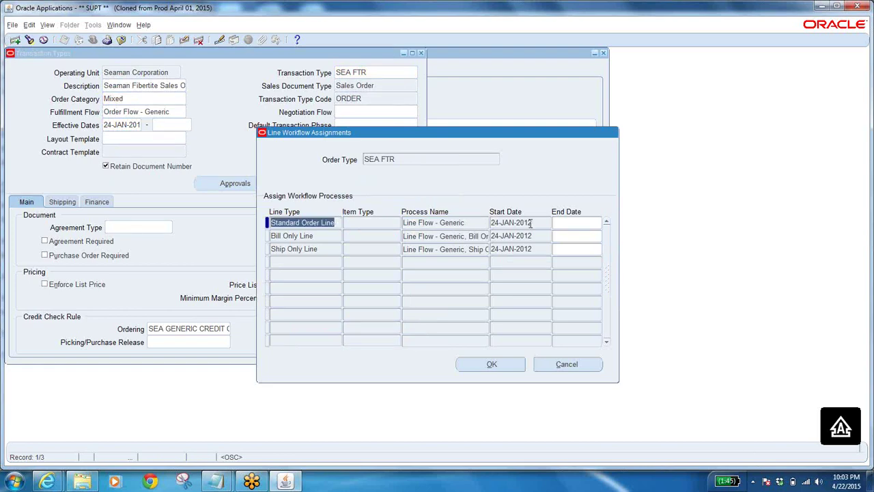
click(554, 367)
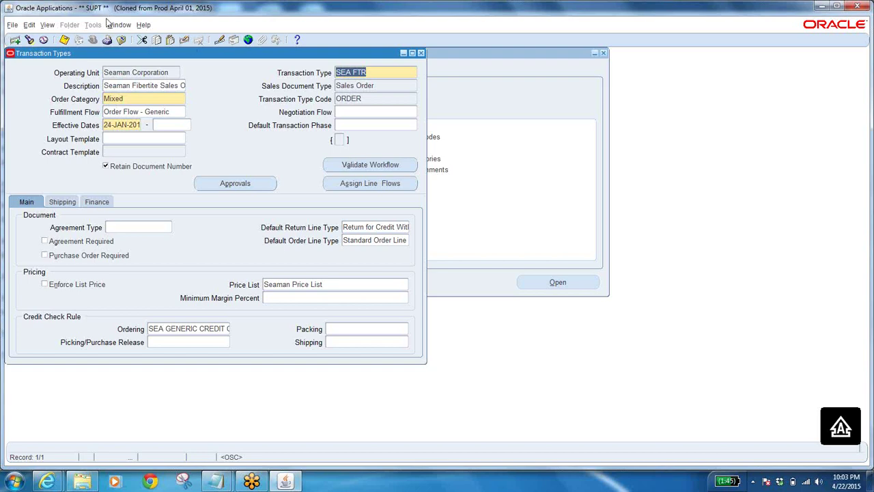
- Copy the transaction type name "SEA FTR" and close the Transaction Types form
click(376, 72)
drag(376, 73, 181, 65)
right_click(348, 69)
click(357, 85)
click(120, 40)
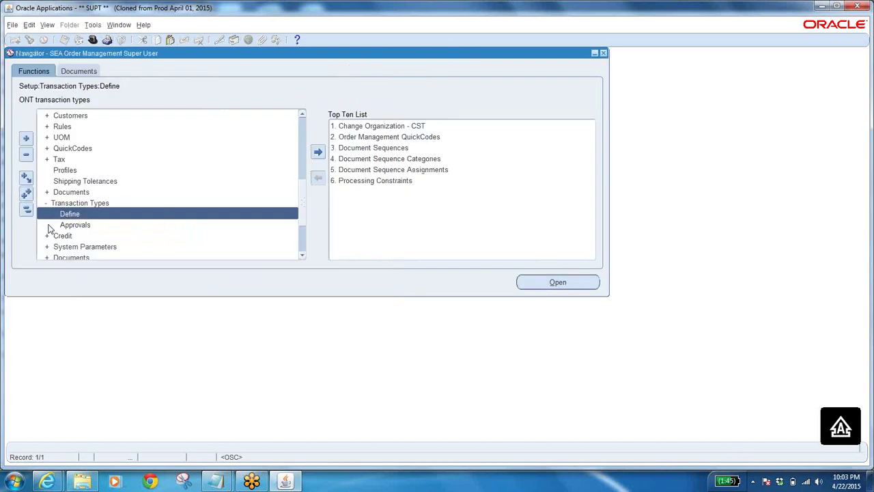
- Collapse the whole navigator function tree and expand its Setup branch
click(26, 210)
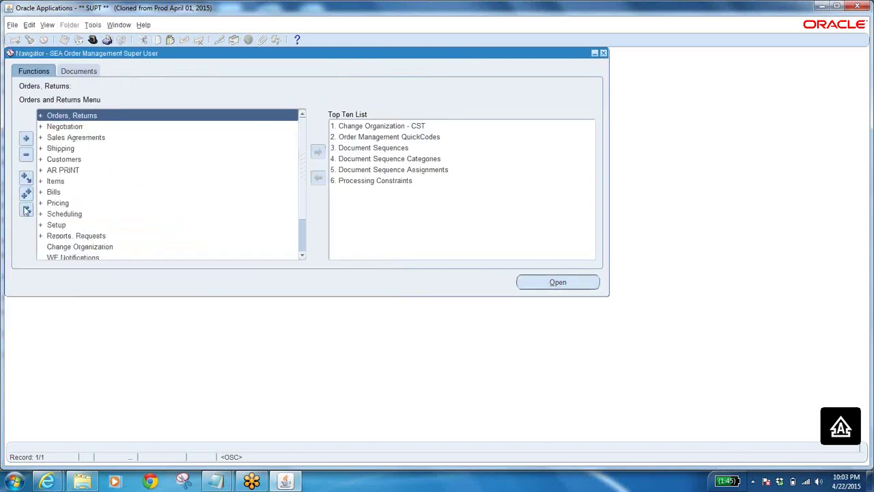
click(303, 250)
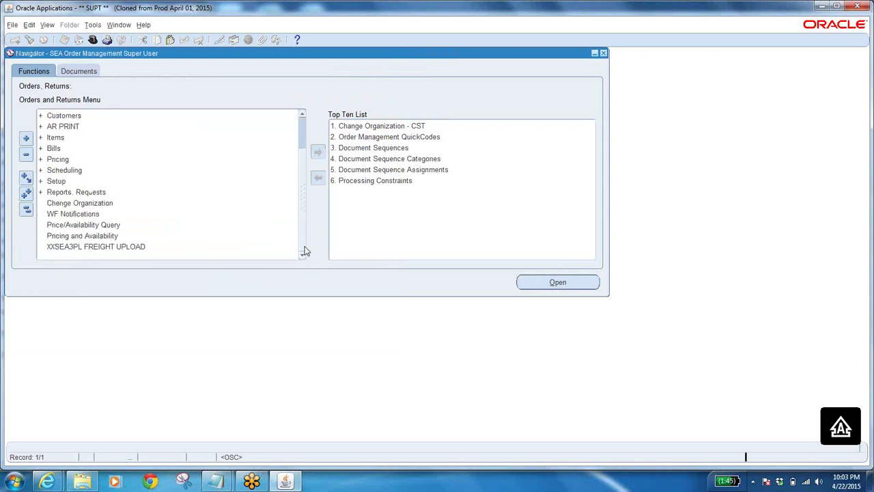
double_click(56, 181)
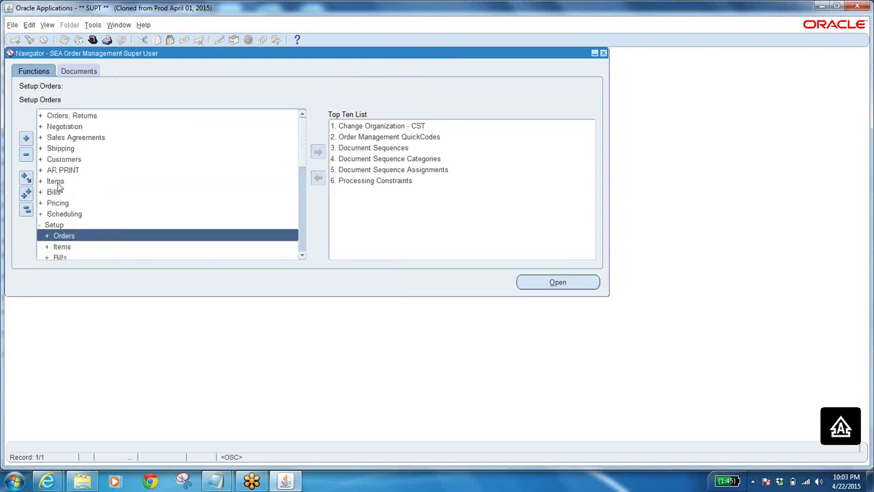
click(303, 255)
click(303, 255)
- Check the external sales order's number and order type in the "classes trails" notes, and return to Oracle Applications
click(215, 482)
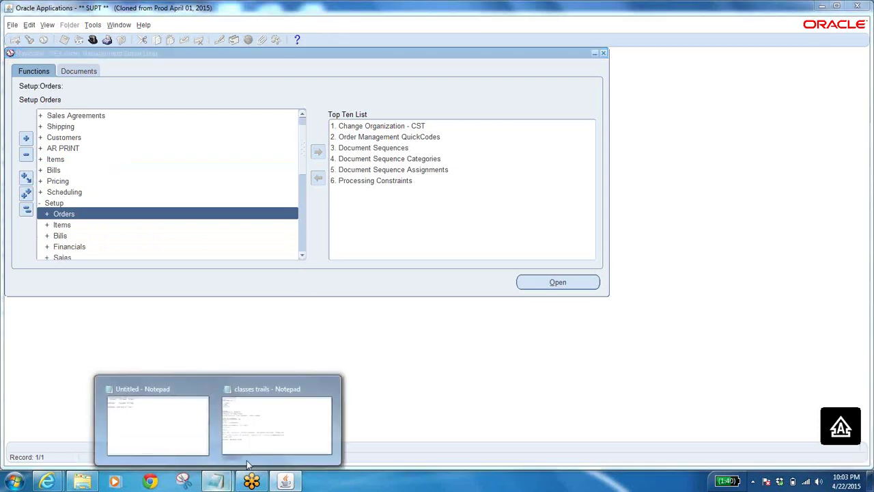
click(267, 443)
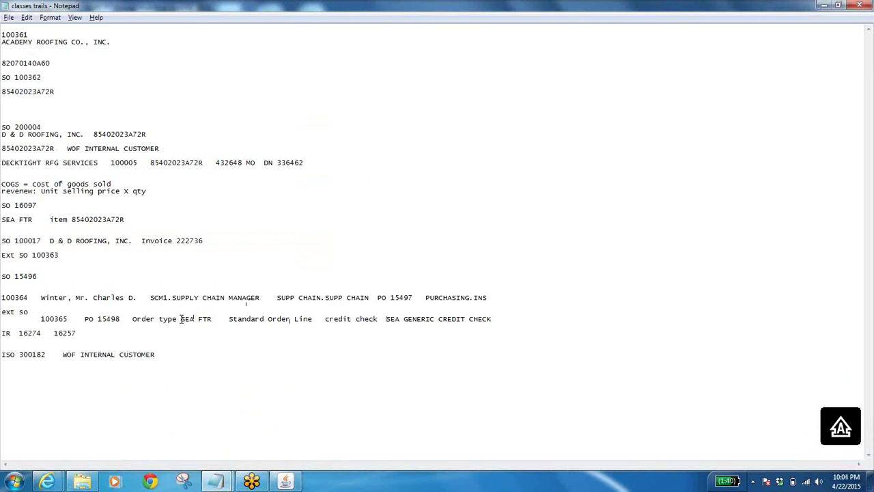
drag(181, 319, 213, 320)
click(40, 318)
drag(42, 319, 68, 319)
click(285, 481)
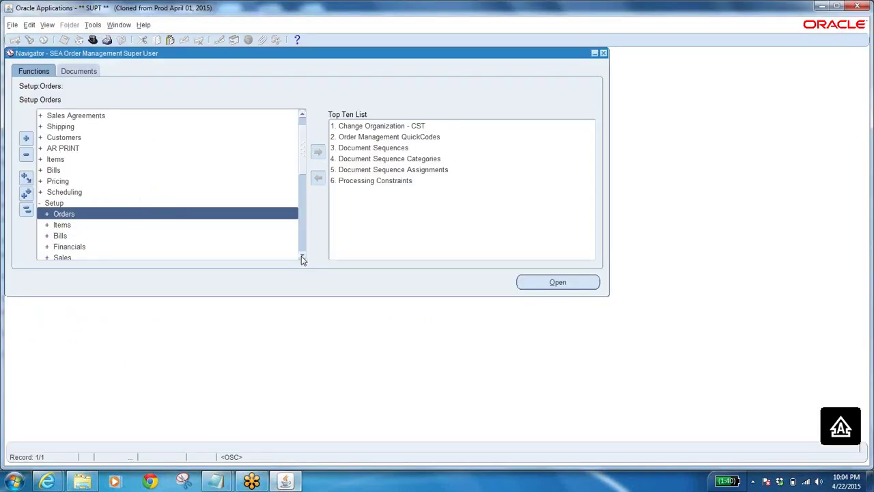
- Expand the last Documents branch under Setup in the navigator to show its document sequence functions
scroll(302, 257, down, 2)
scroll(302, 259, down, 4)
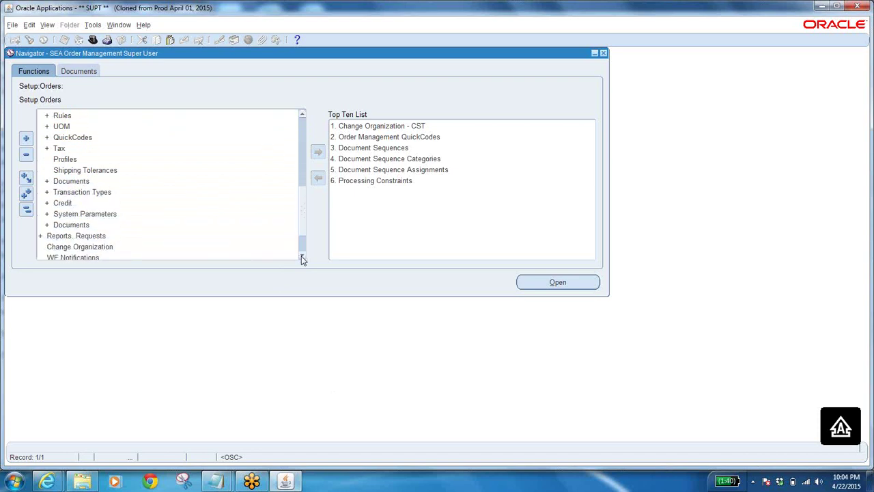
click(82, 224)
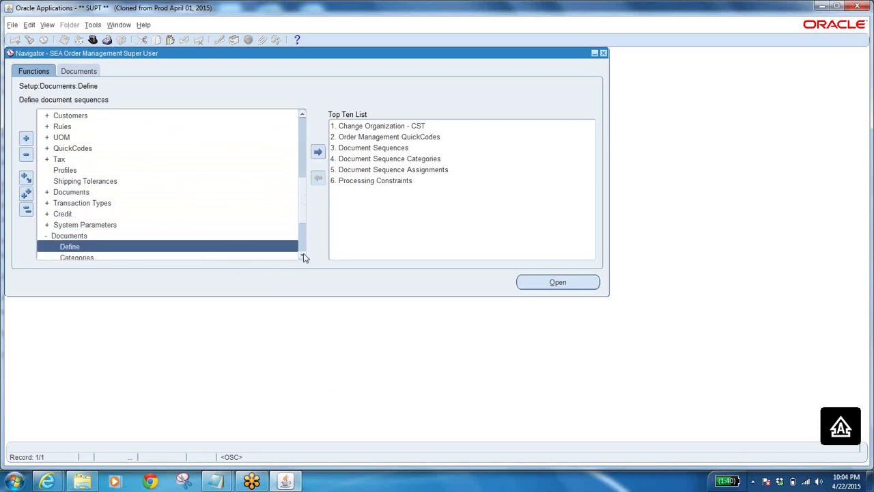
scroll(303, 256, down, 4)
scroll(304, 258, down, 2)
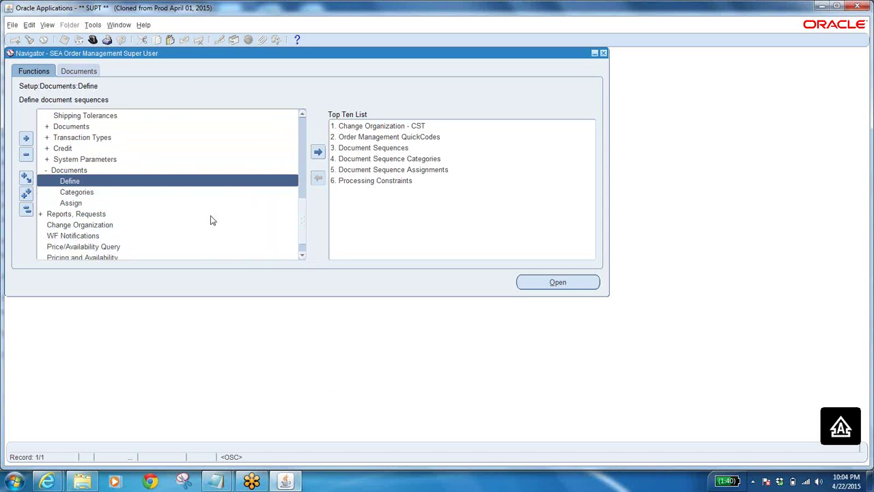
- Look over the Define, Categories and Assign document functions, and open Define for document sequences
click(71, 184)
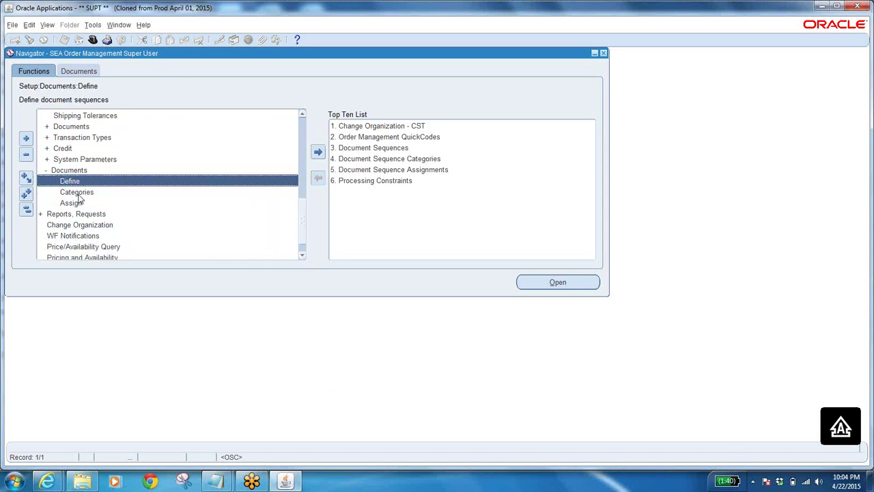
click(79, 194)
click(79, 203)
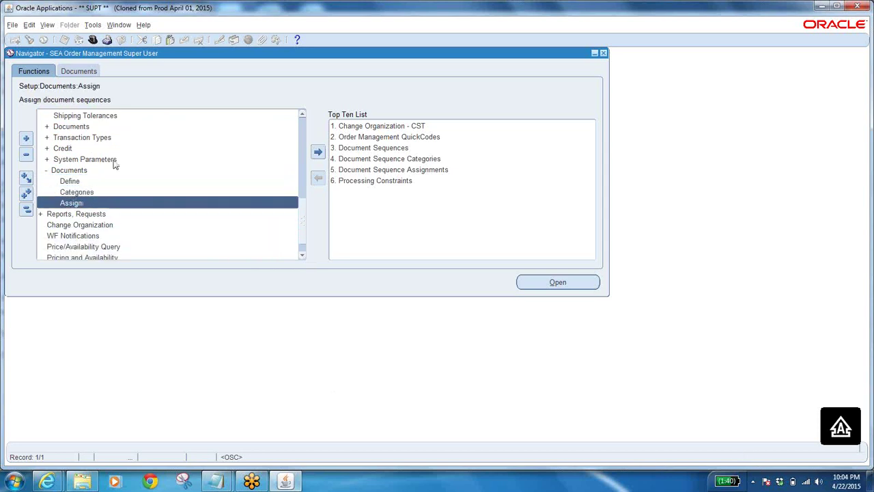
click(76, 181)
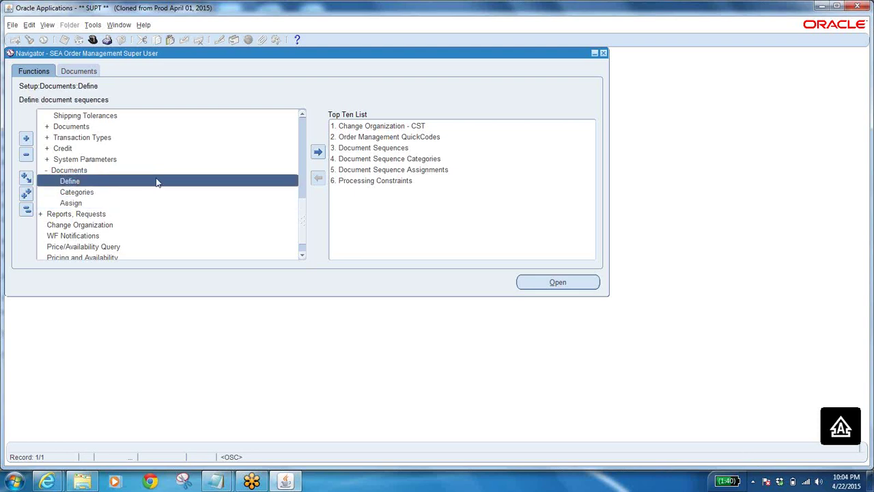
click(105, 182)
double_click(103, 183)
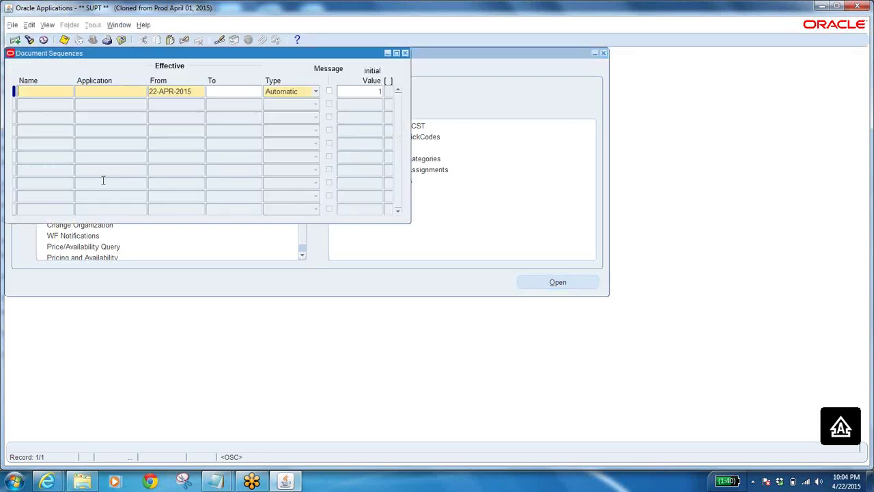
- Query the document sequences belonging to the Order Management application
key(F11)
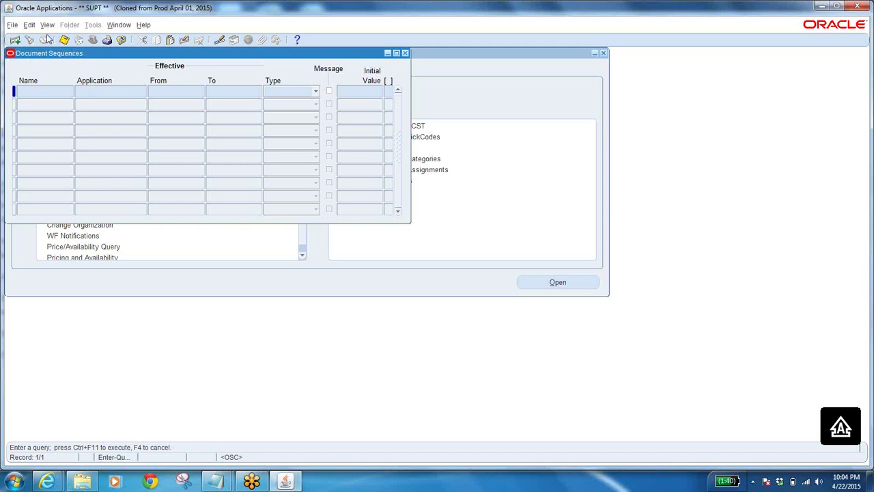
click(111, 93)
text(o)
key(BackSpace)
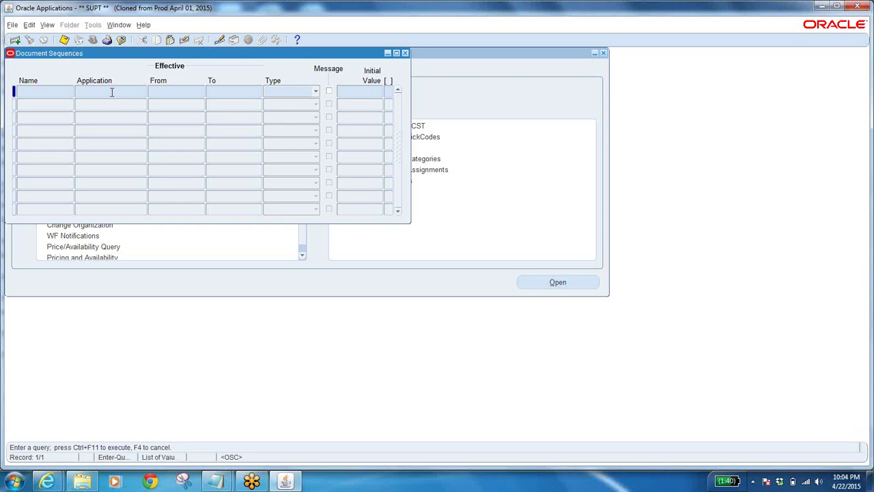
text(Order Management)
key(ctrl+F11)
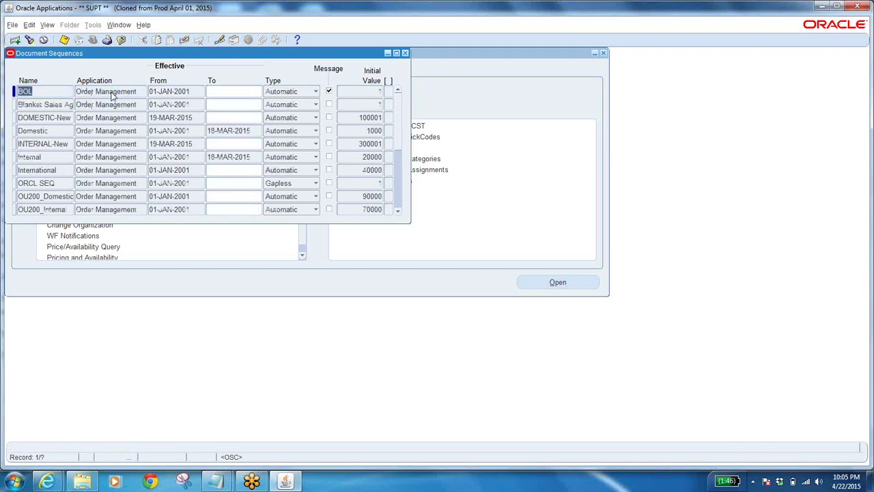
- Go through the Order Management sequence records one by one from BOL to Internal
click(37, 90)
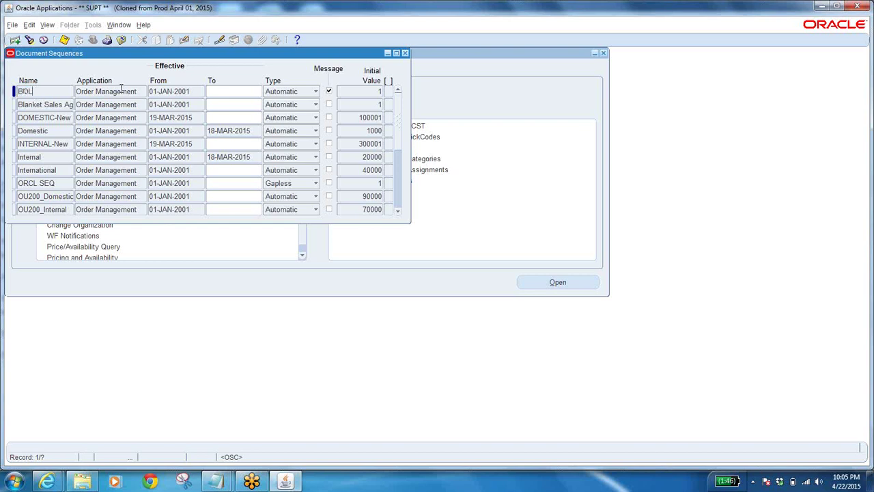
double_click(39, 93)
key(Down)
key(Down)
key(Down)
key(Down)
key(Down)
key(Down)
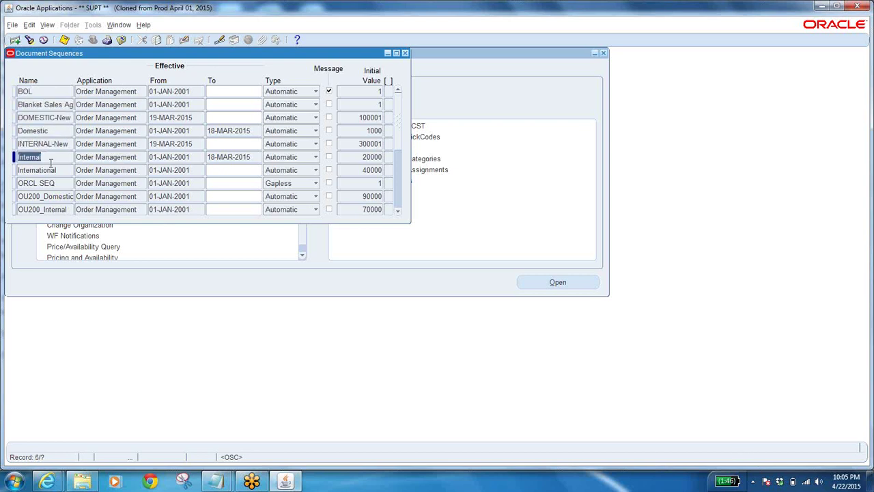
- Check the Internal sequence's initial value and end date, comparing its end date with the International sequence's
click(360, 157)
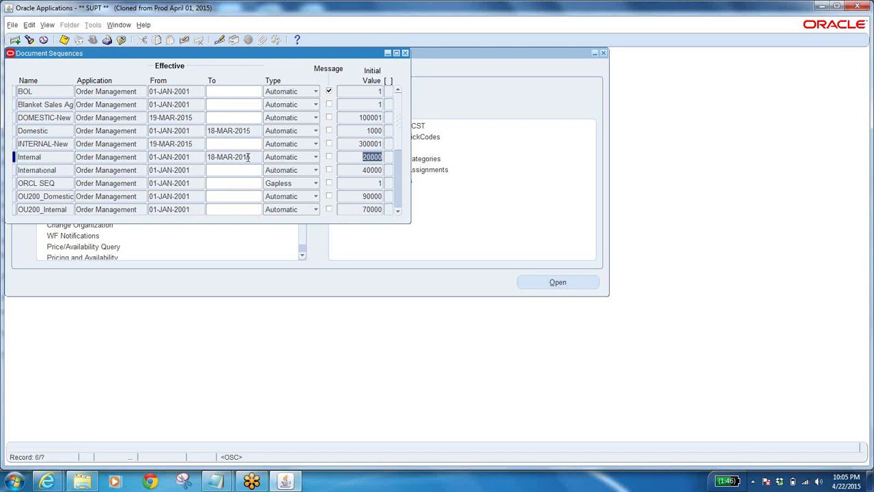
click(248, 157)
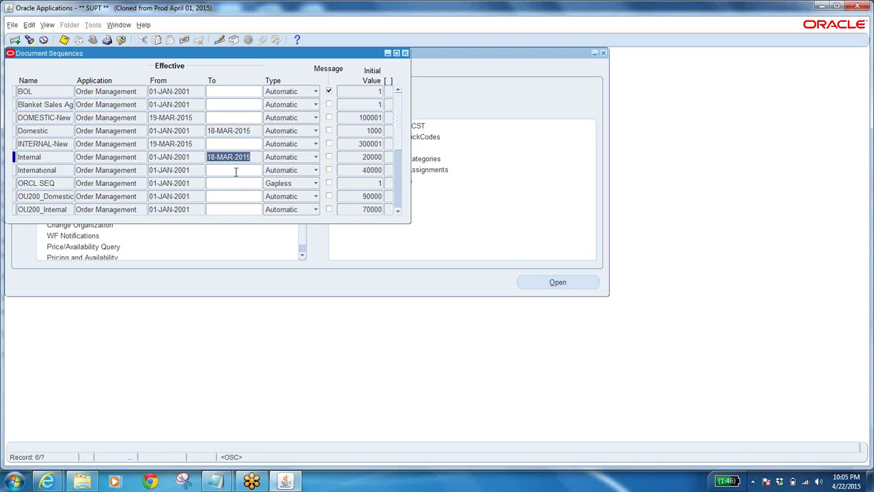
click(235, 171)
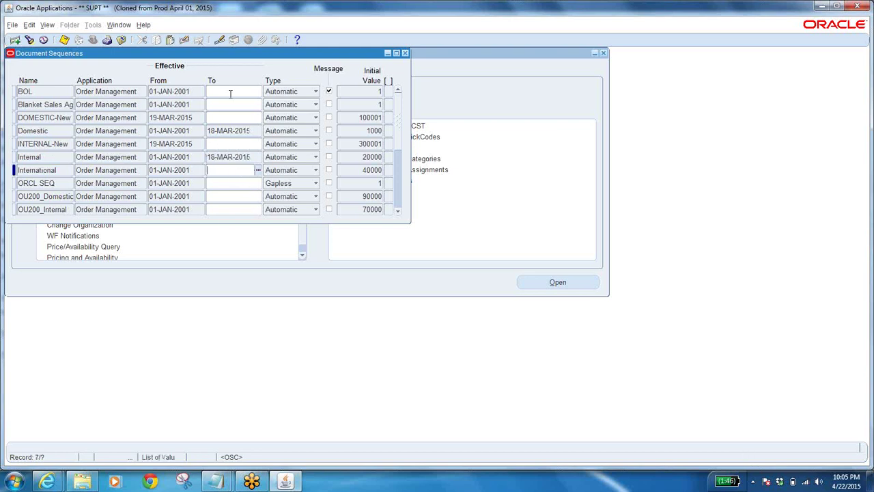
click(231, 158)
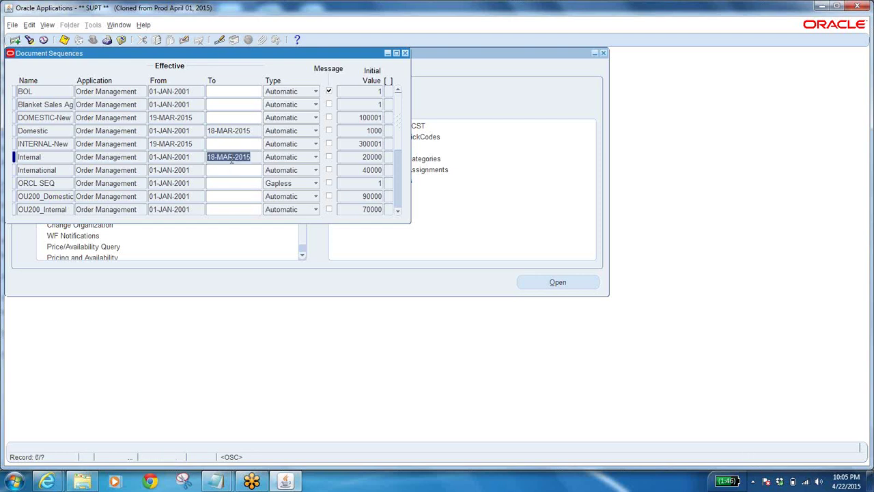
click(367, 157)
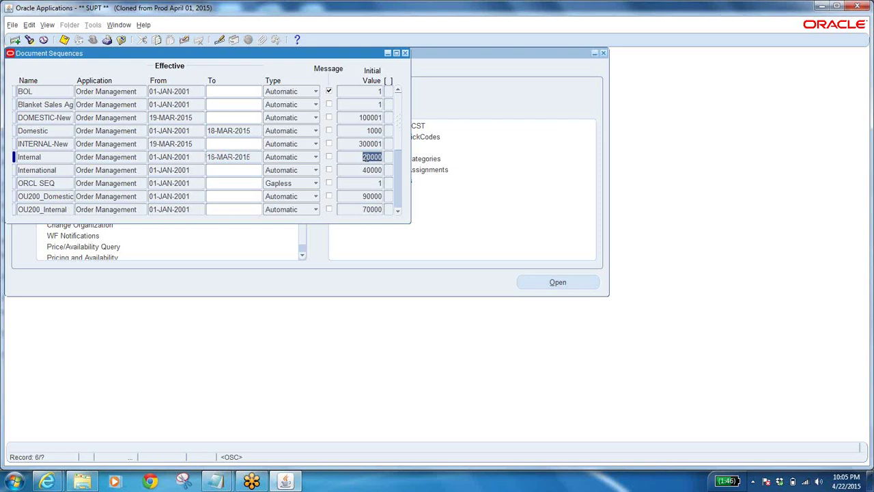
- Compare INTERNAL-New's initial value with the ISO number in the "classes trails" notes, and return to Oracle Applications
click(253, 145)
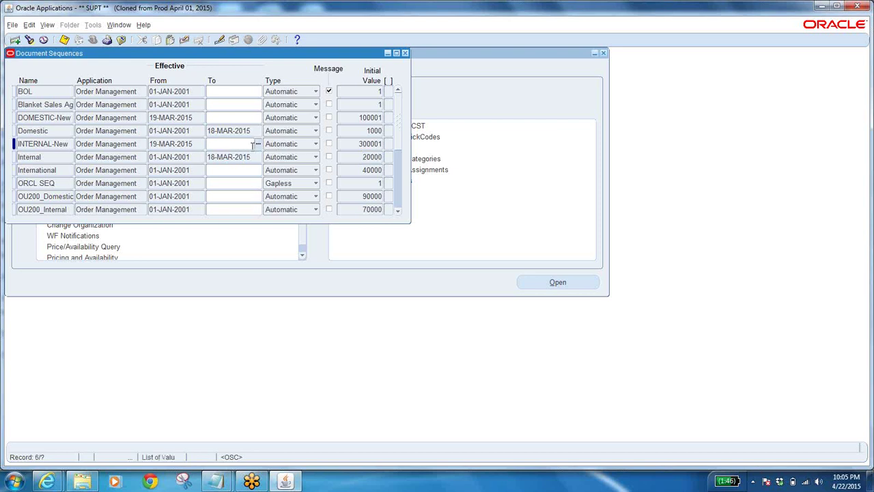
click(69, 146)
click(360, 145)
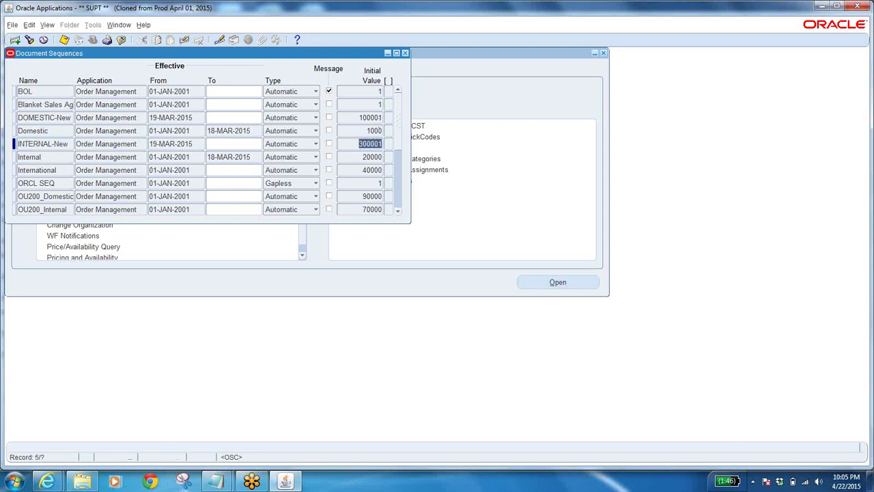
click(215, 482)
click(263, 427)
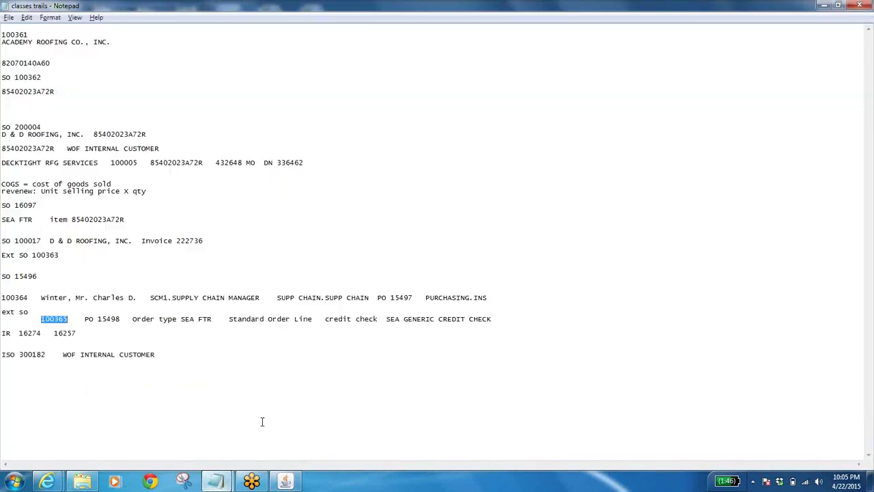
drag(19, 354, 46, 355)
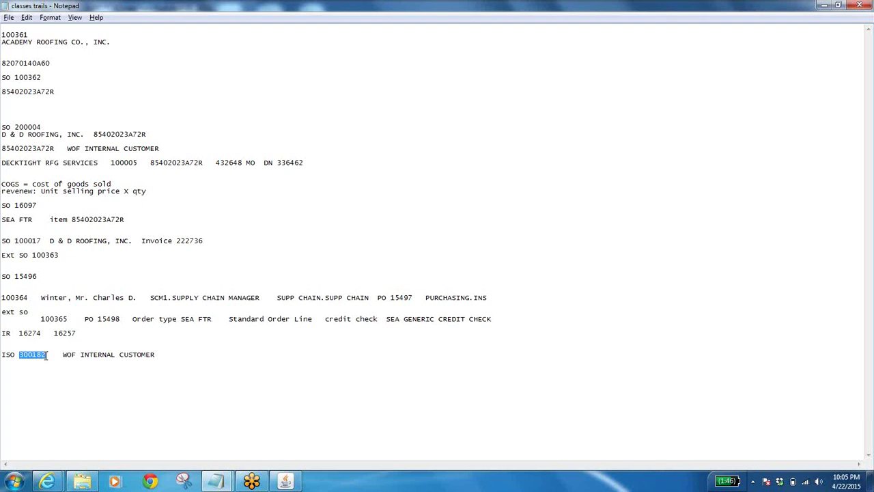
key(alt+Tab)
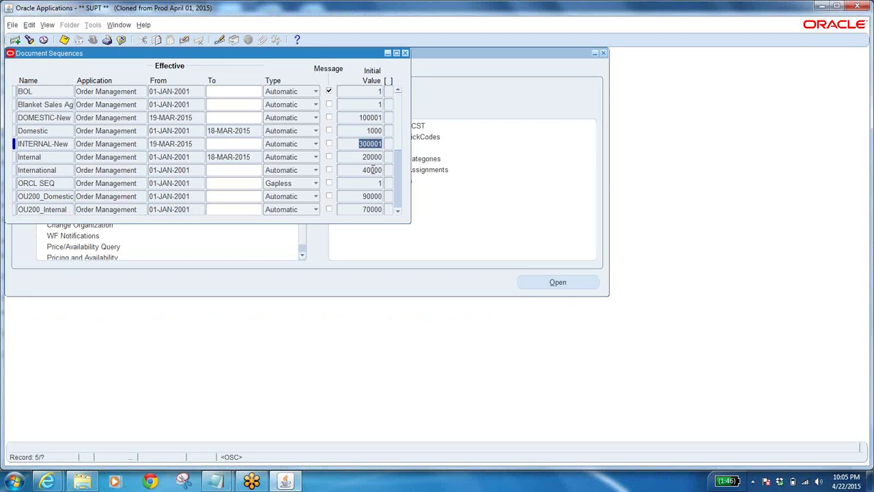
- Check the initial values of the DOMESTIC-New and OU200_RMA sequences and locate the Pack Slip sequence
click(362, 116)
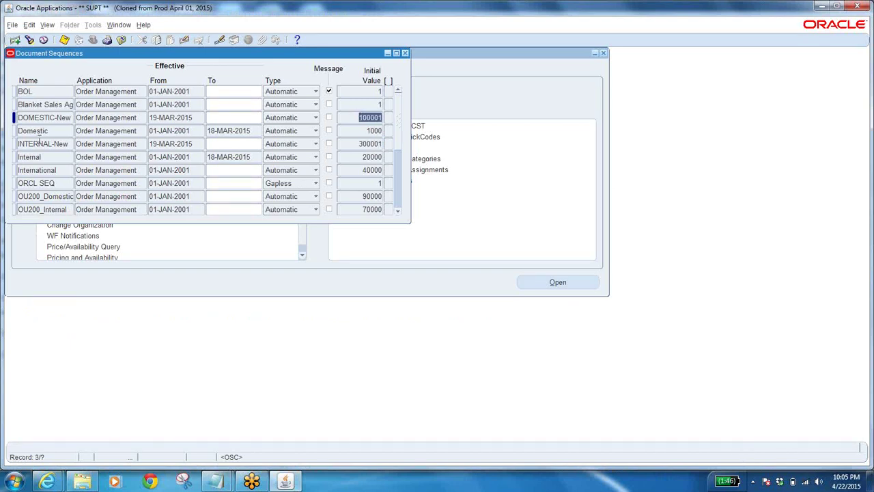
click(60, 117)
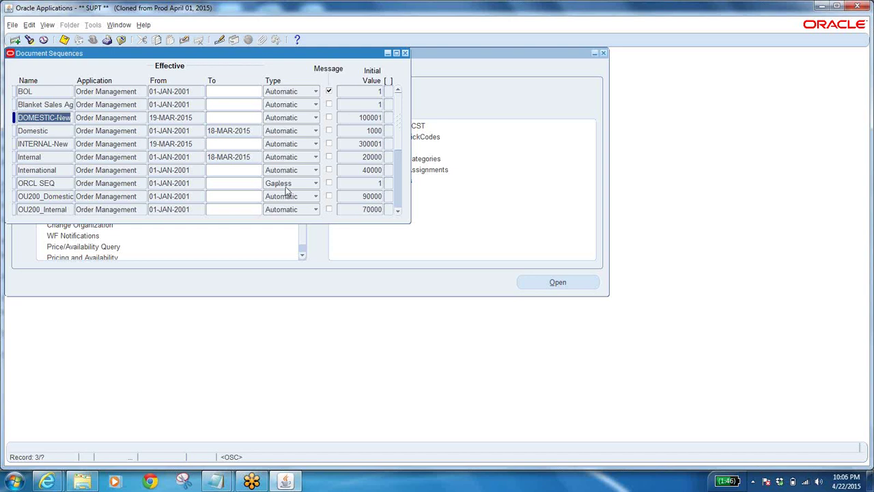
click(396, 210)
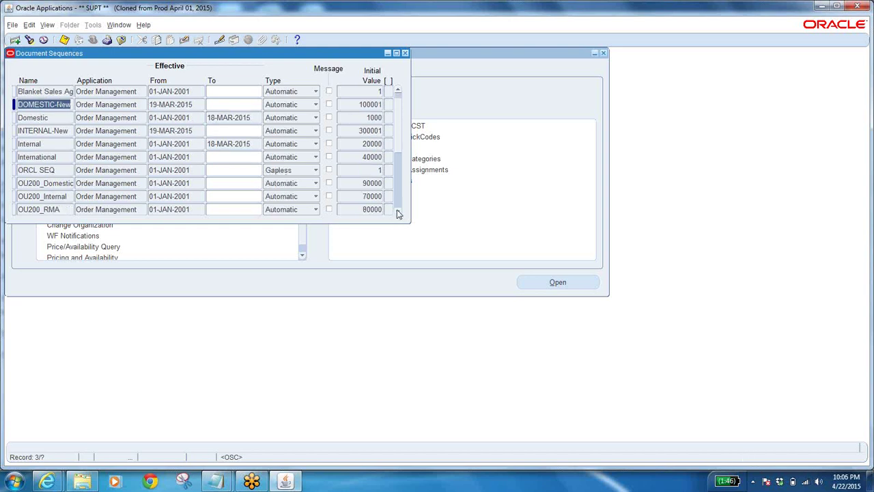
click(396, 210)
click(396, 210)
click(397, 210)
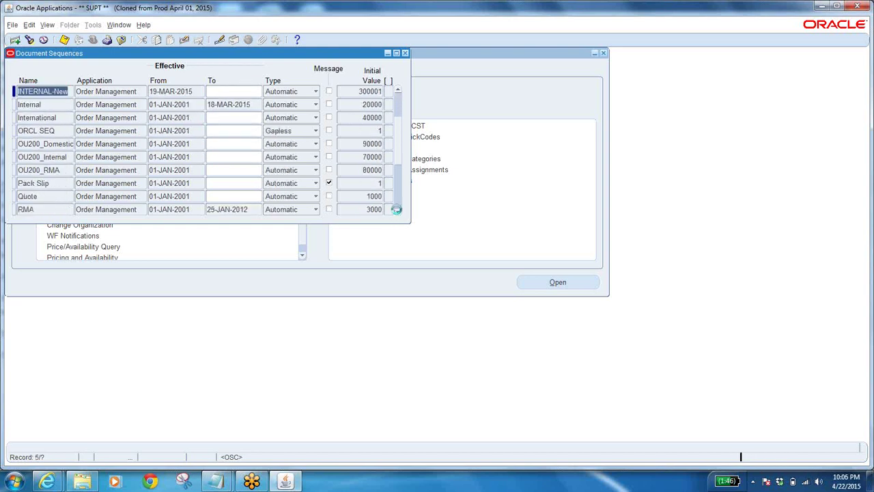
click(396, 210)
click(60, 157)
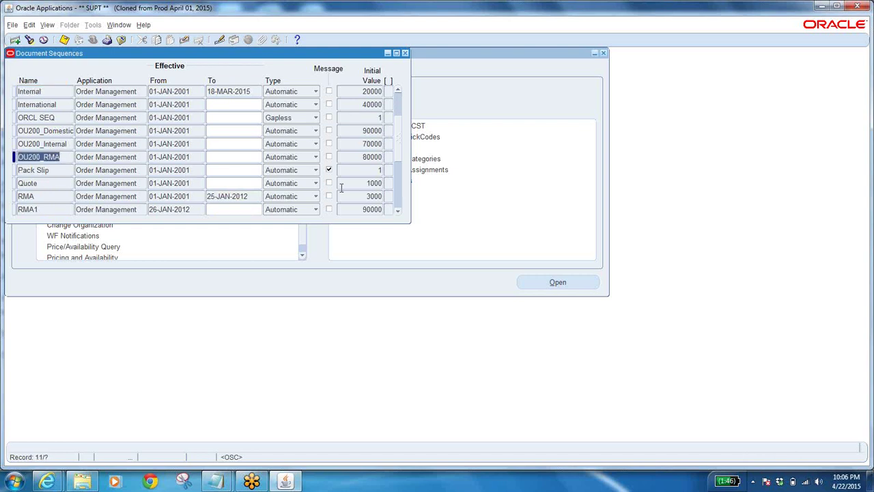
click(373, 157)
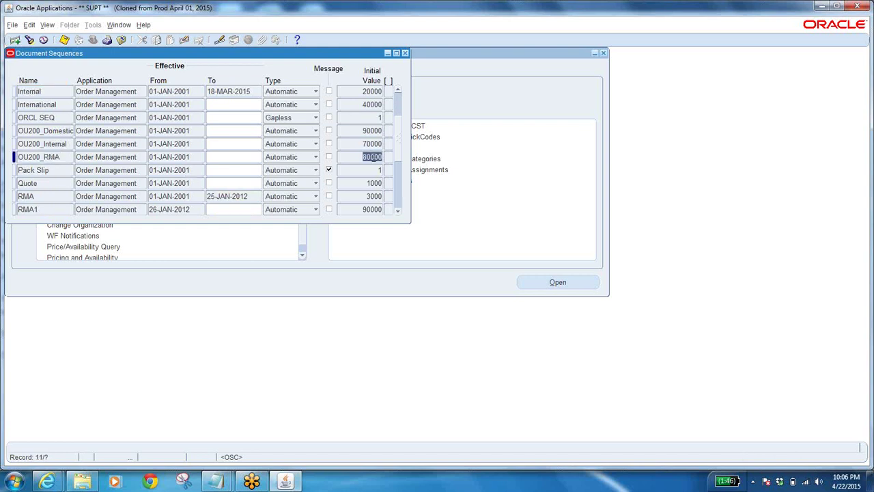
click(58, 169)
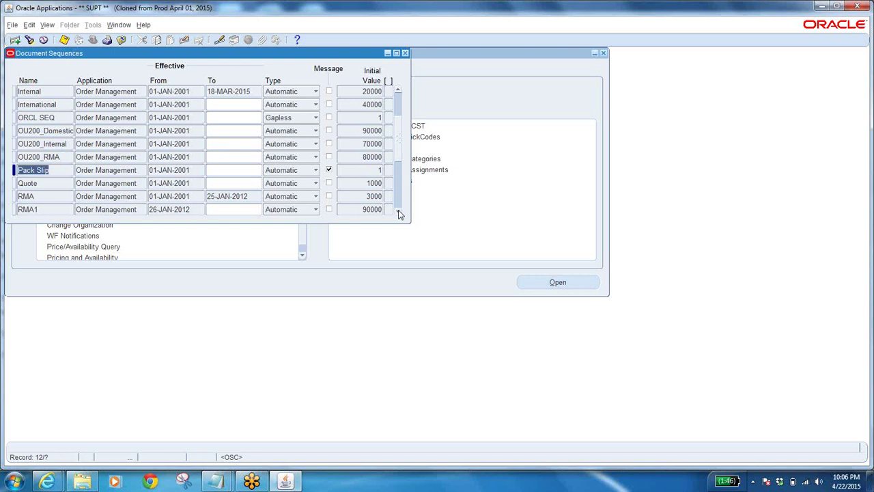
- Compare the effective dates and initial values of the RMA and RMA1 sequences
click(41, 196)
click(360, 194)
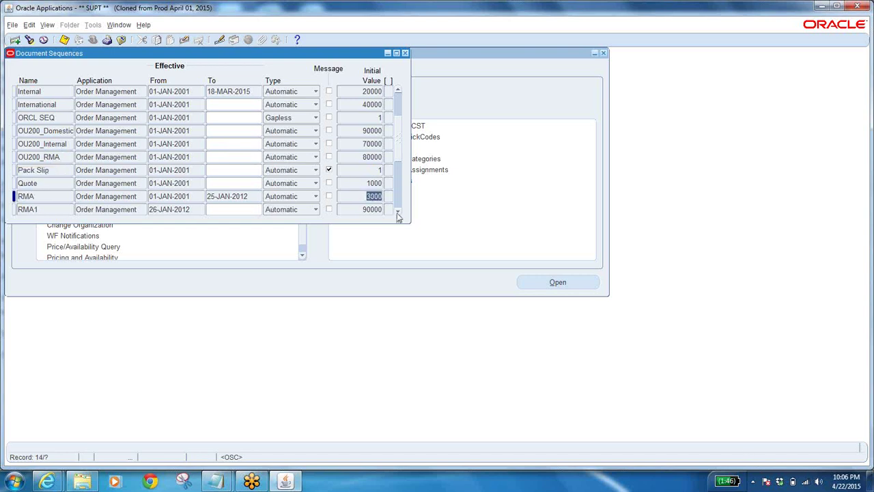
click(252, 198)
click(179, 209)
click(222, 210)
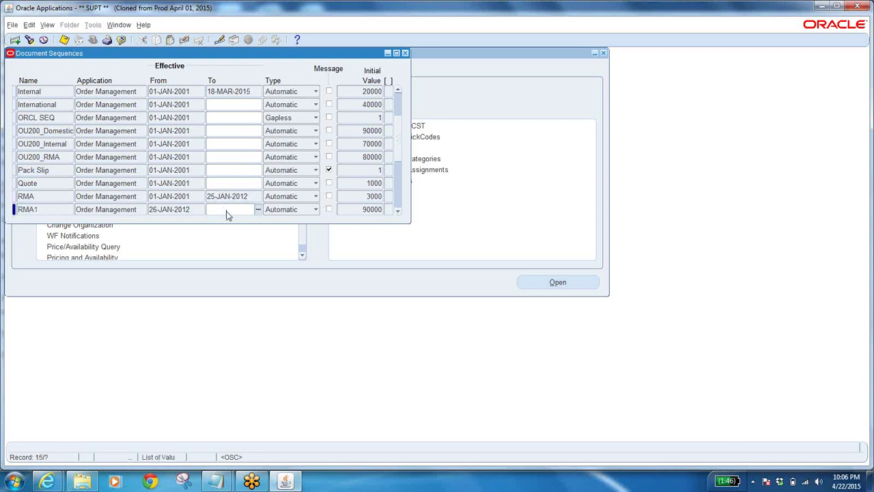
click(371, 210)
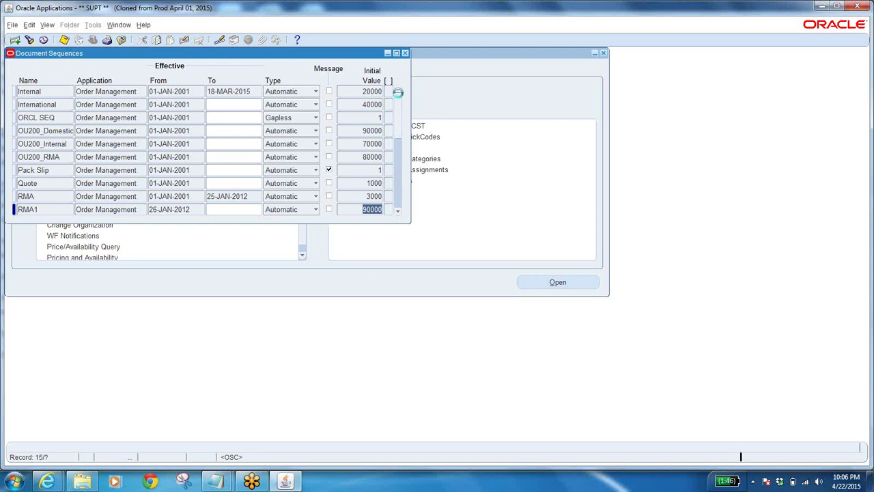
- Check the Blanket Sales Agreement sequence's effective dates, available type options and initial value
click(397, 90)
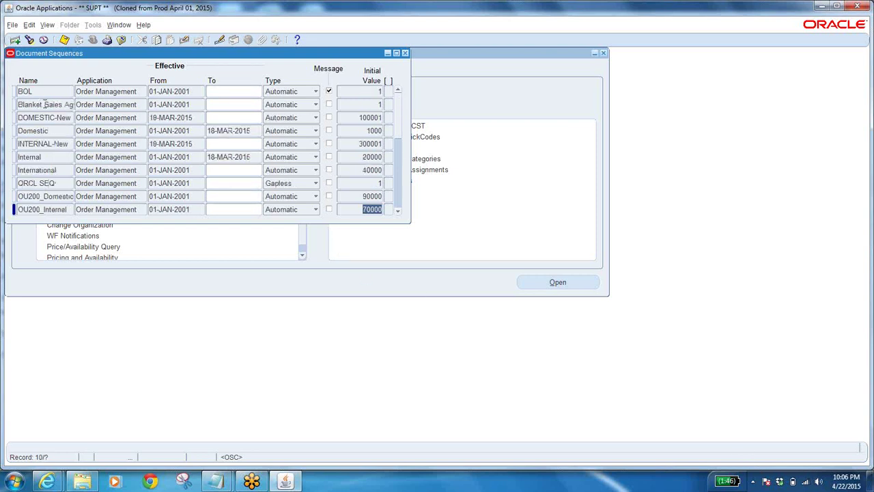
click(45, 103)
click(94, 104)
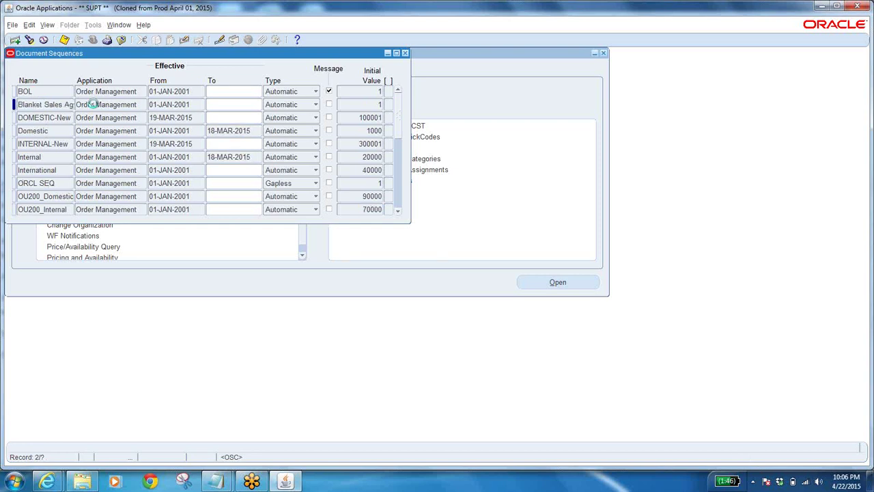
click(176, 103)
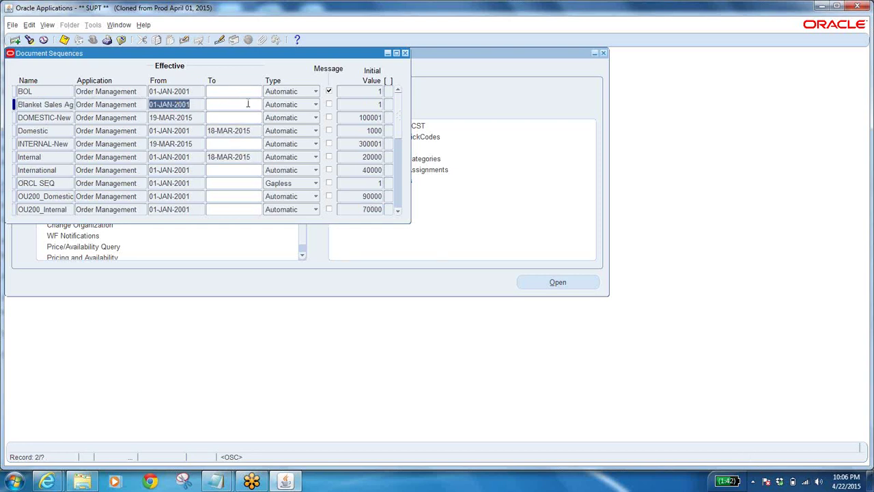
click(247, 103)
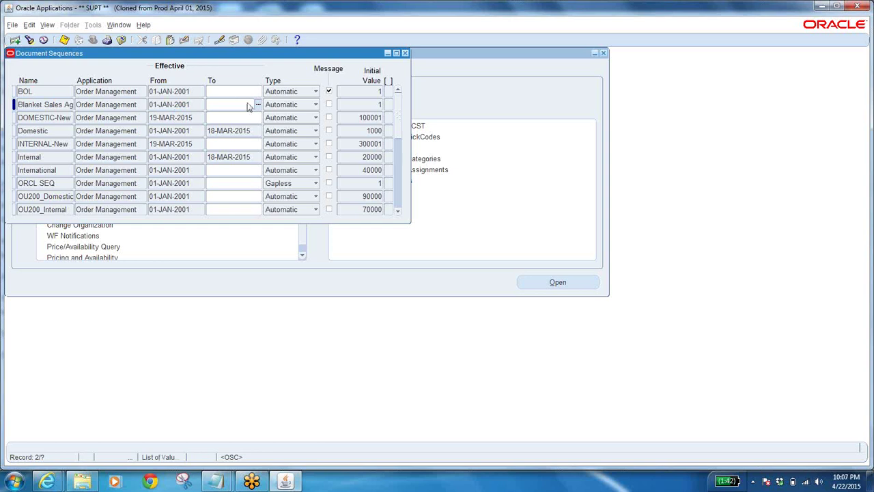
click(312, 104)
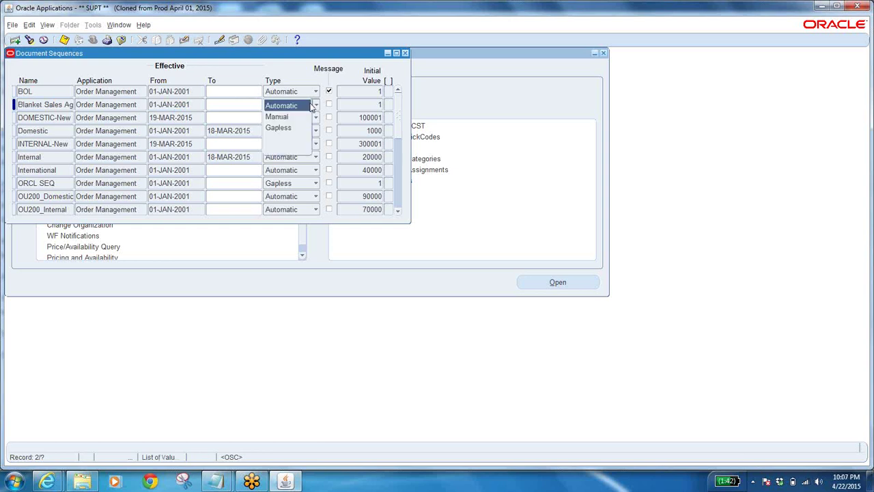
click(342, 82)
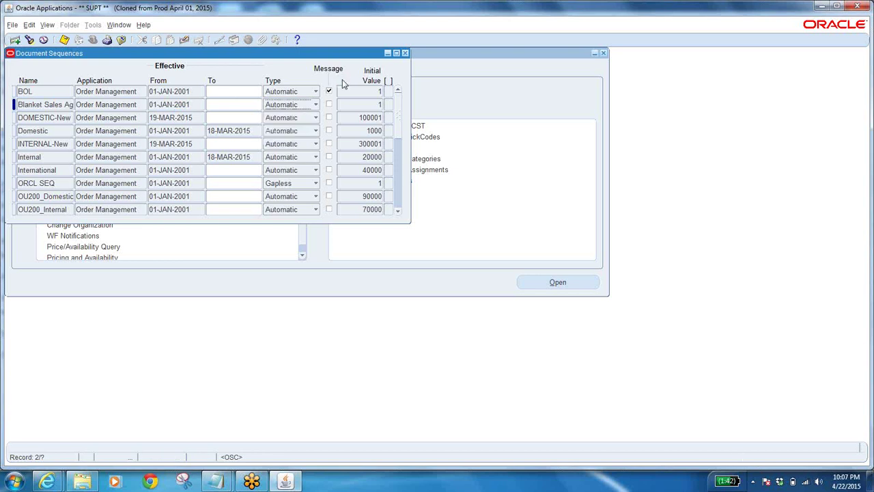
click(372, 104)
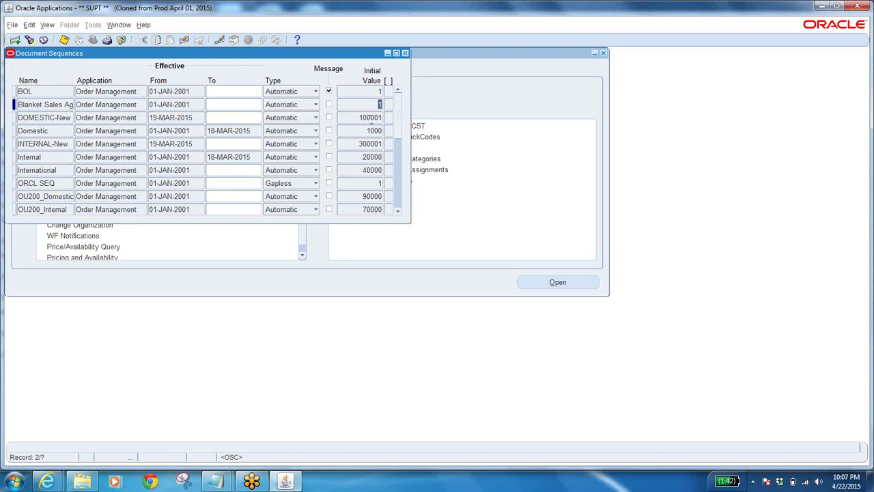
- Compare the initial values of the DOMESTIC-New, Domestic and INTERNAL-New sequences and close the Document Sequences form
click(372, 117)
click(373, 130)
click(372, 143)
click(122, 40)
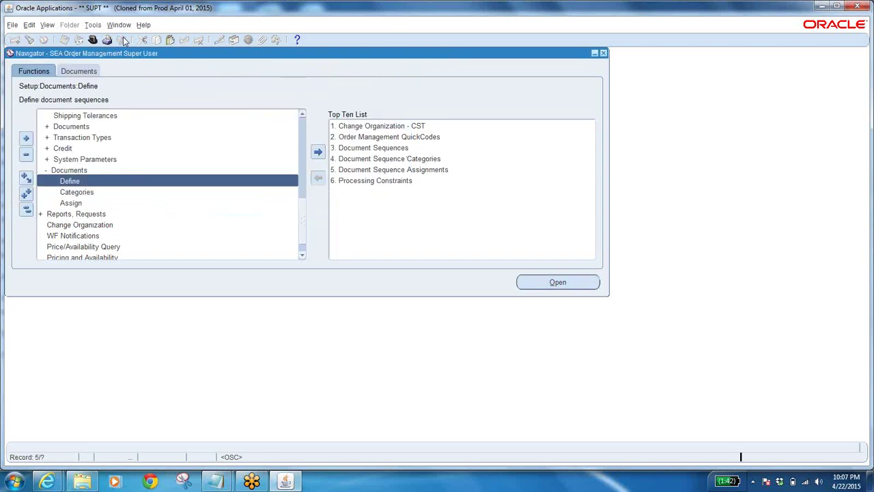
- Consult the "classes trails" notes in Notepad and return to Oracle Applications
mouse_move(216, 481)
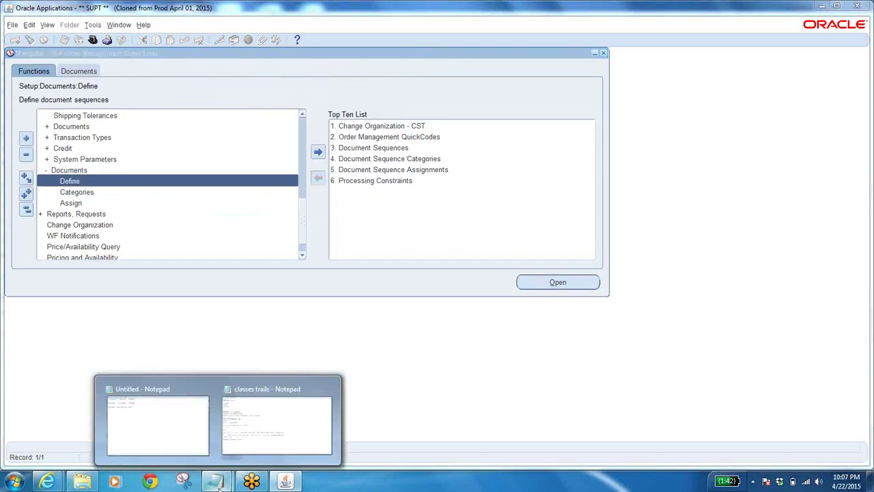
click(250, 433)
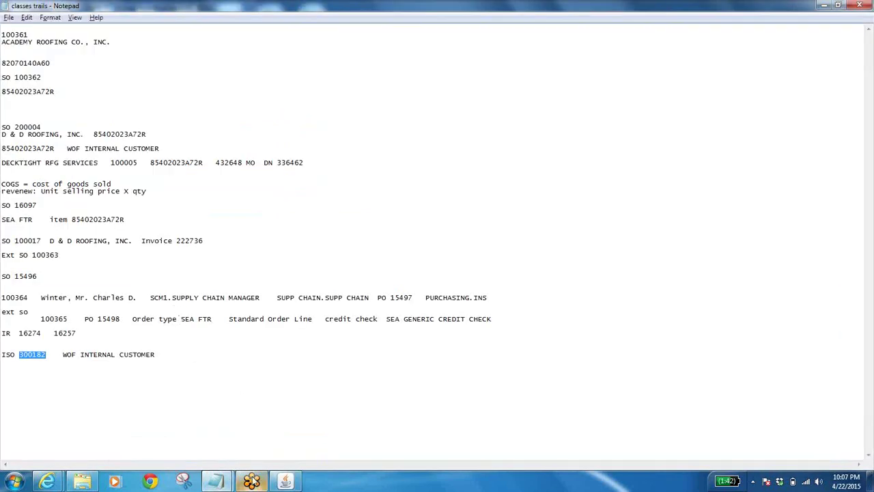
click(299, 483)
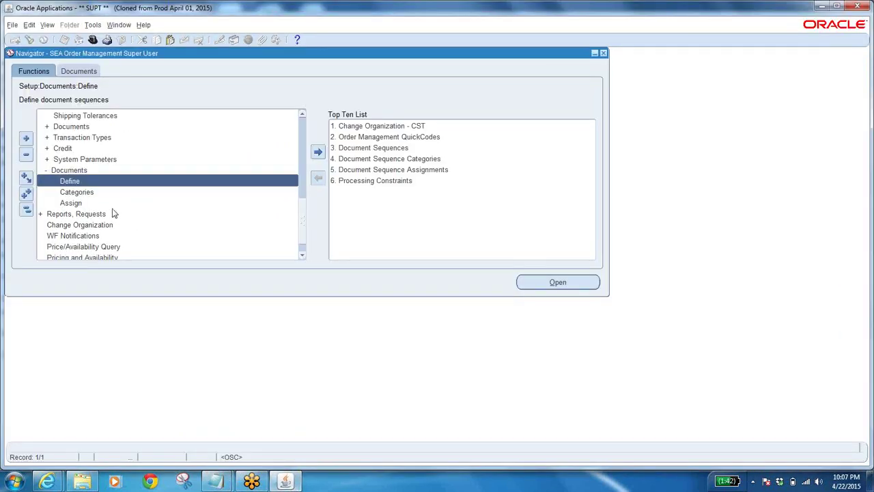
- Open Document Categories from the Documents setup and query for category names matching %SEA%FTR%
click(76, 192)
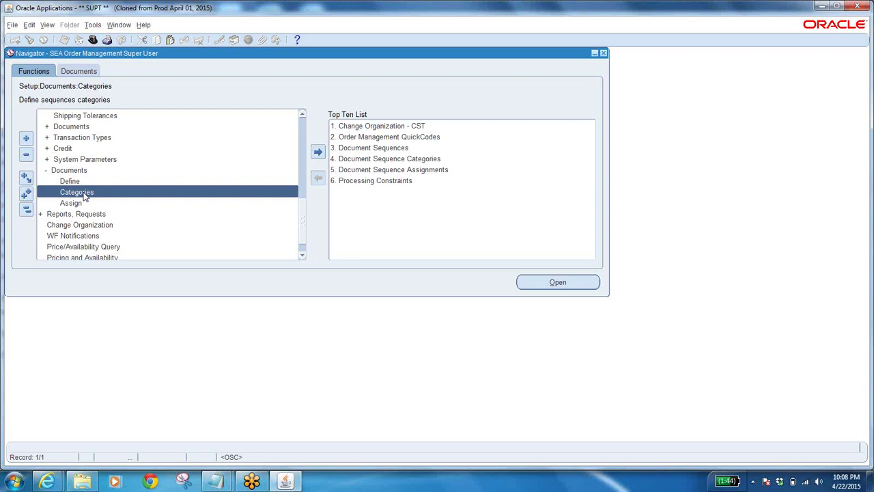
double_click(85, 195)
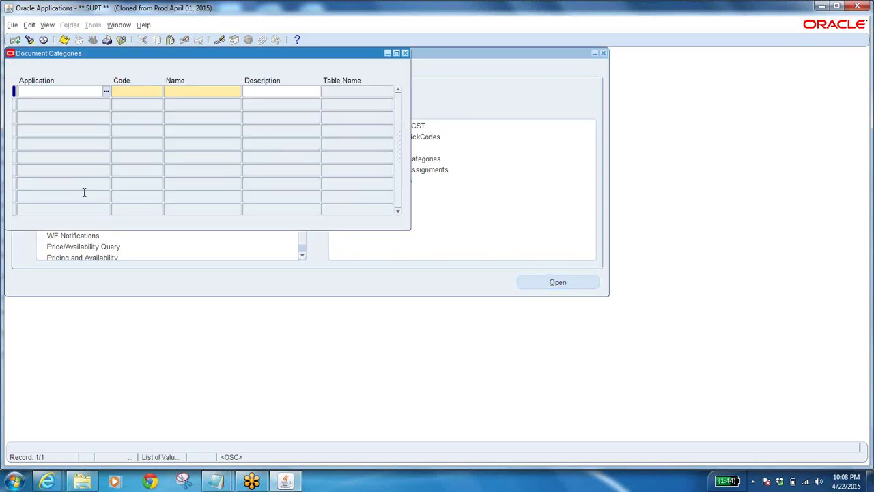
key(F11)
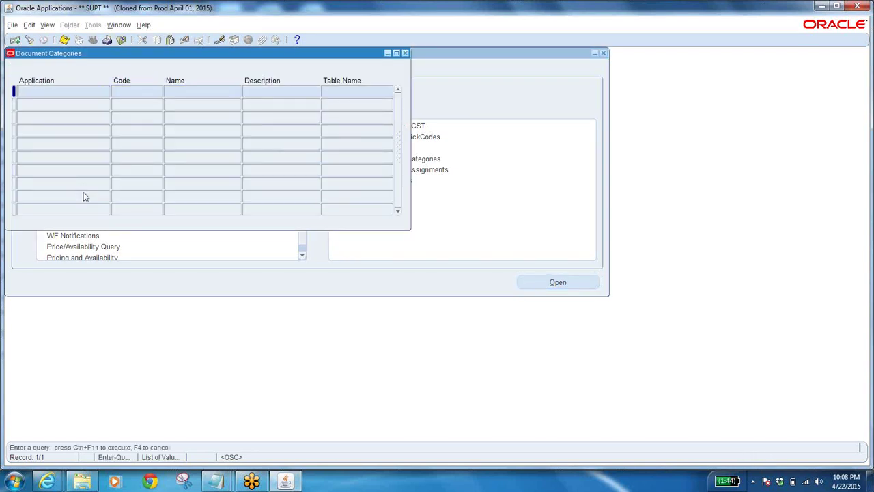
click(171, 91)
text(%)
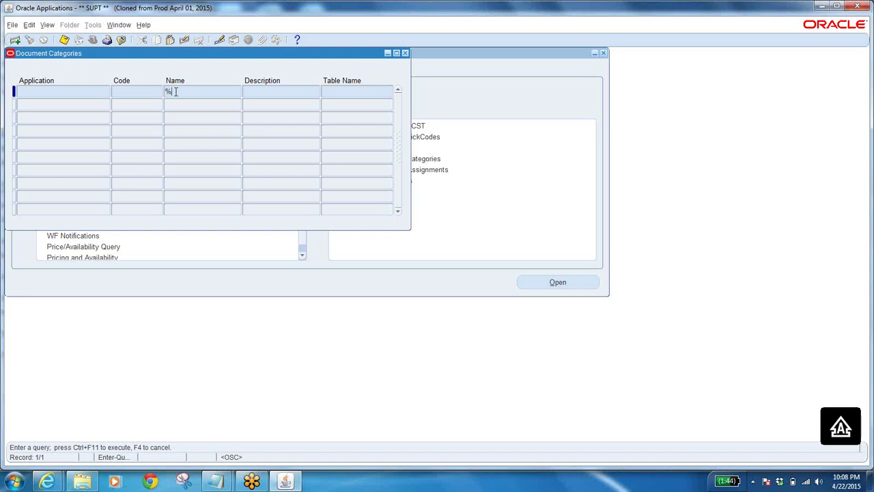
text(SEA%FTR%)
key(ctrl+F11)
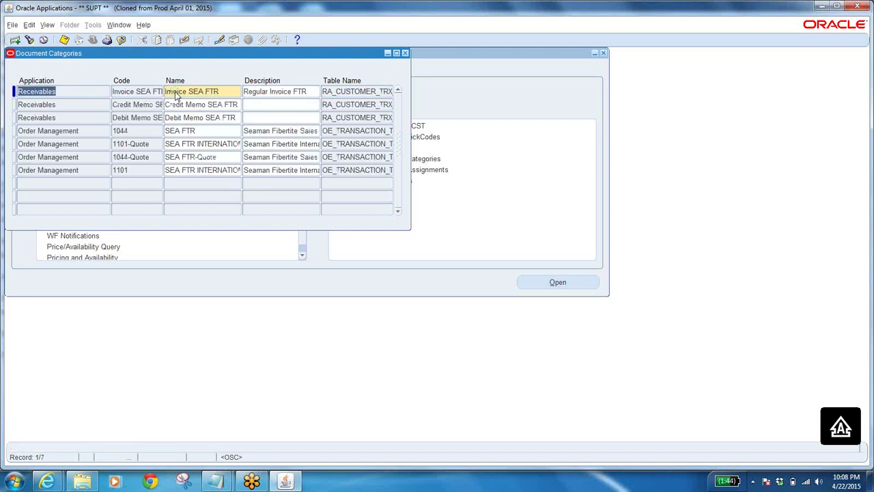
- Check the Invoice SEA FTR category and copy the name of the Order Management category SEA FTR
click(226, 93)
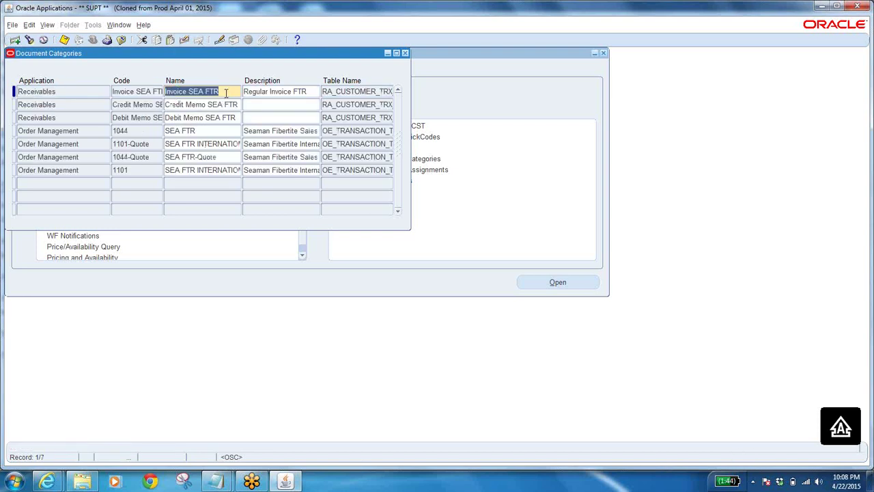
click(203, 132)
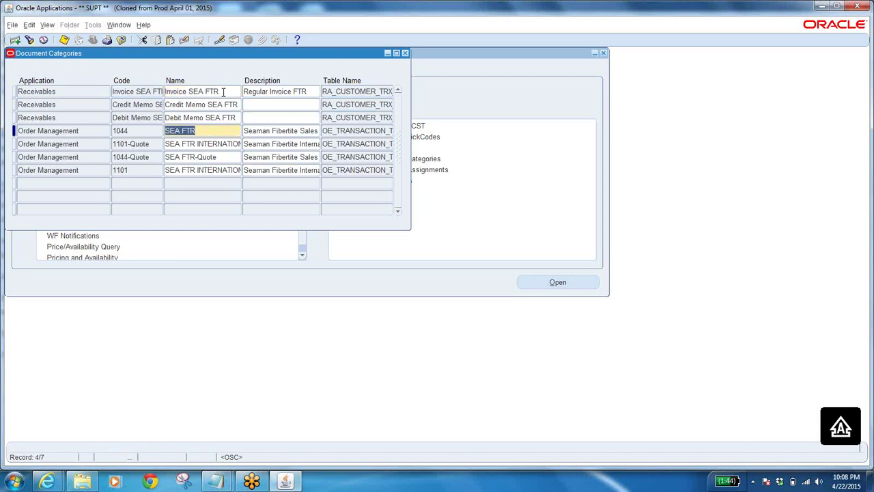
click(197, 131)
drag(198, 132, 166, 132)
key(ctrl+c)
- Compare the SEA FTR and SEA FTR-Quote category names
click(224, 157)
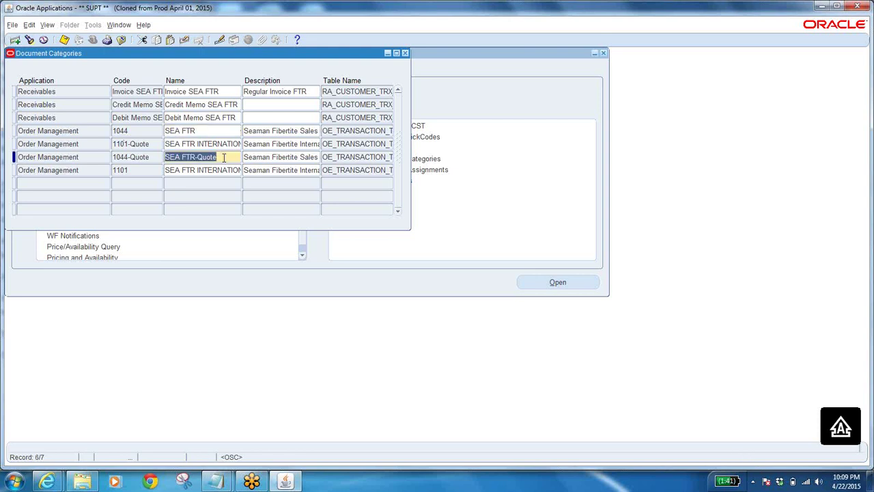
click(219, 157)
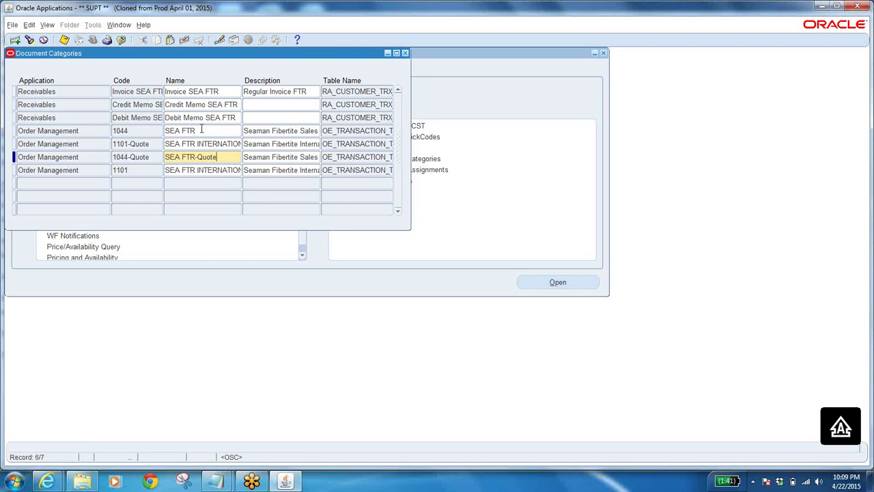
click(201, 132)
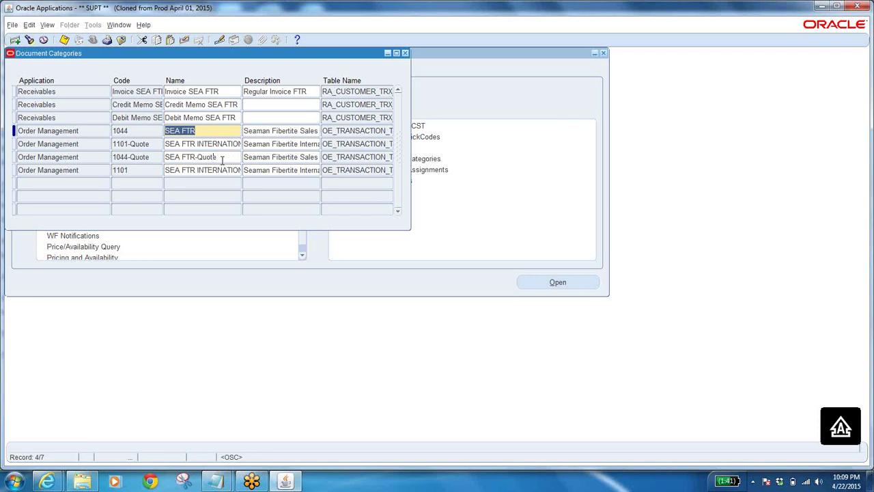
click(222, 157)
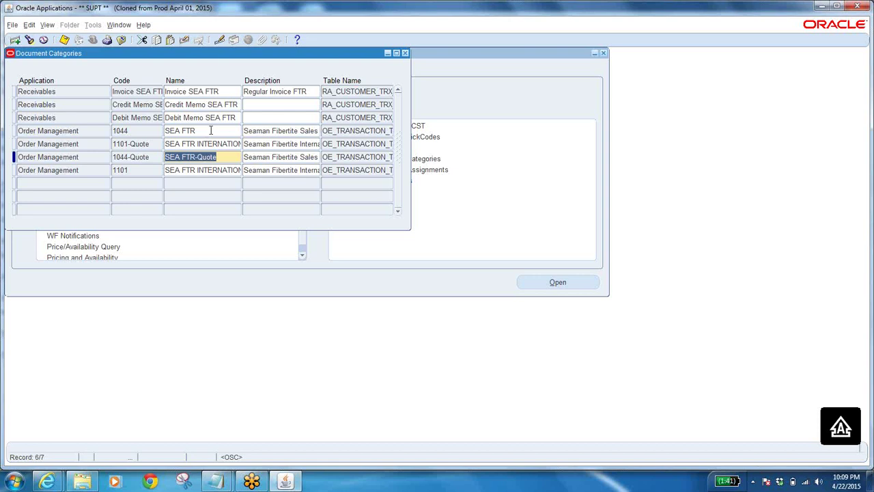
click(210, 130)
click(219, 154)
click(198, 131)
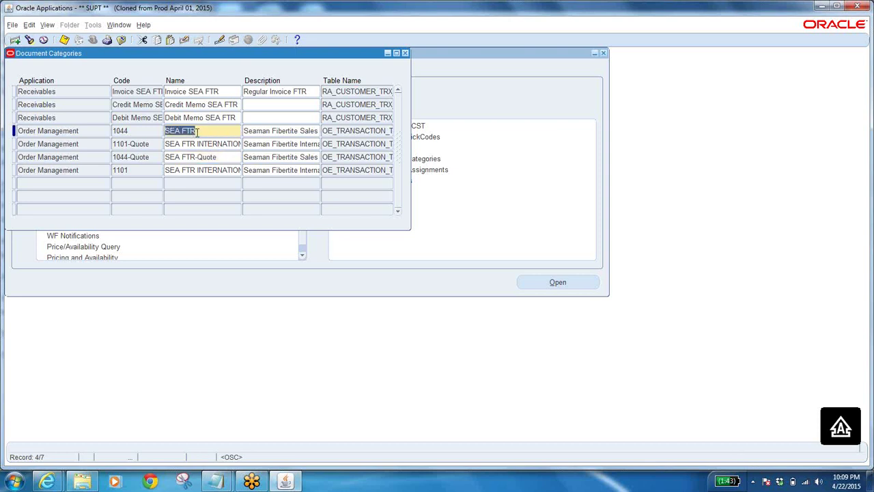
- Compare the category codes assigned to SEA FTR and SEA FTR-Quote
click(199, 131)
drag(197, 131, 153, 128)
double_click(138, 130)
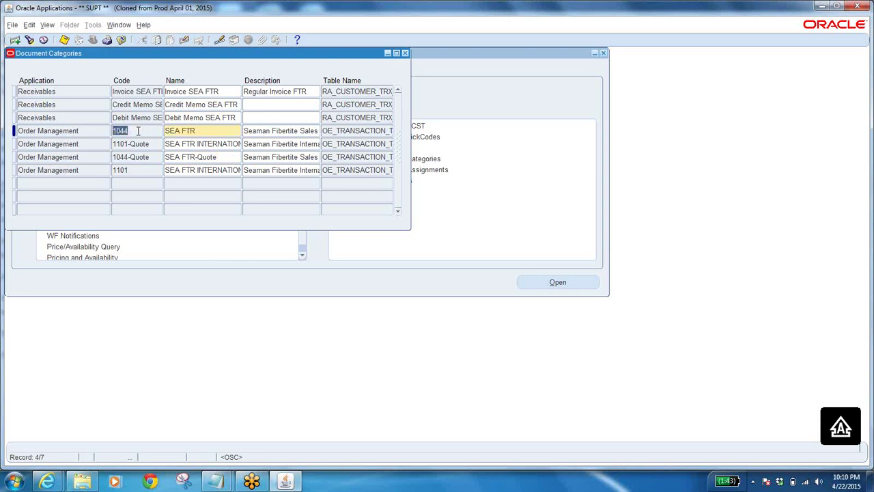
click(152, 157)
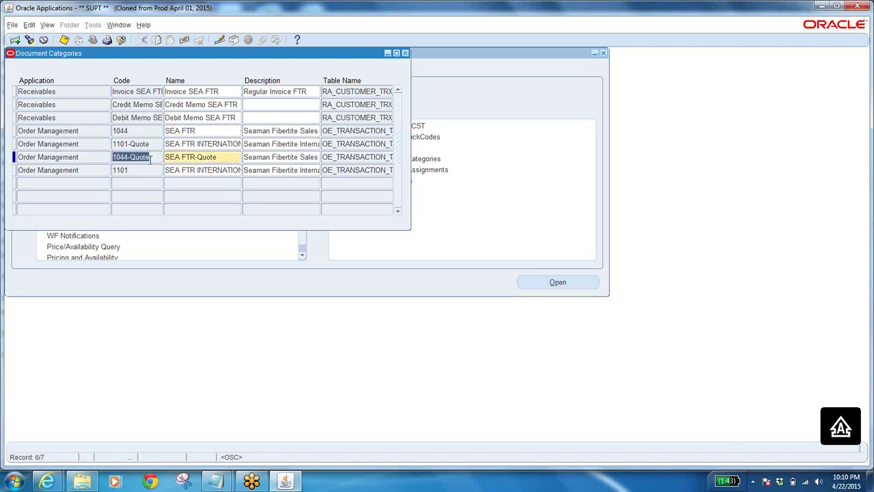
click(150, 157)
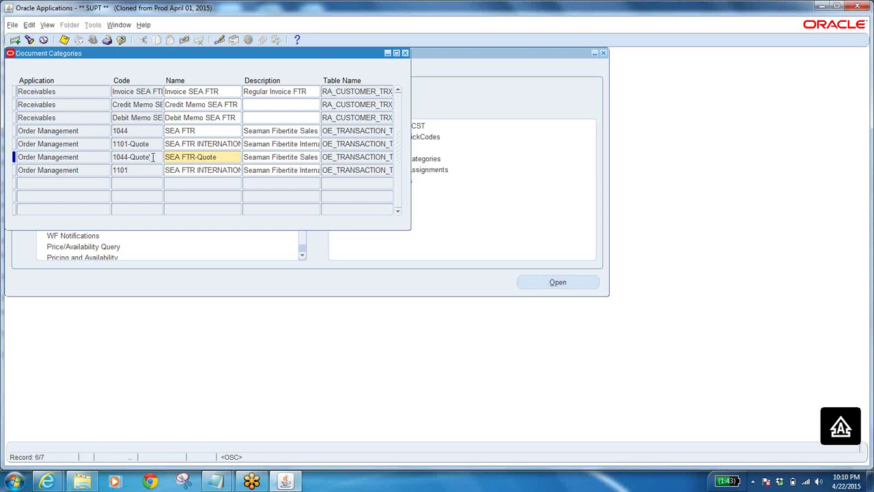
- Review the SEA FTR-Quote category name again alongside the SEA FTR name
key(Tab)
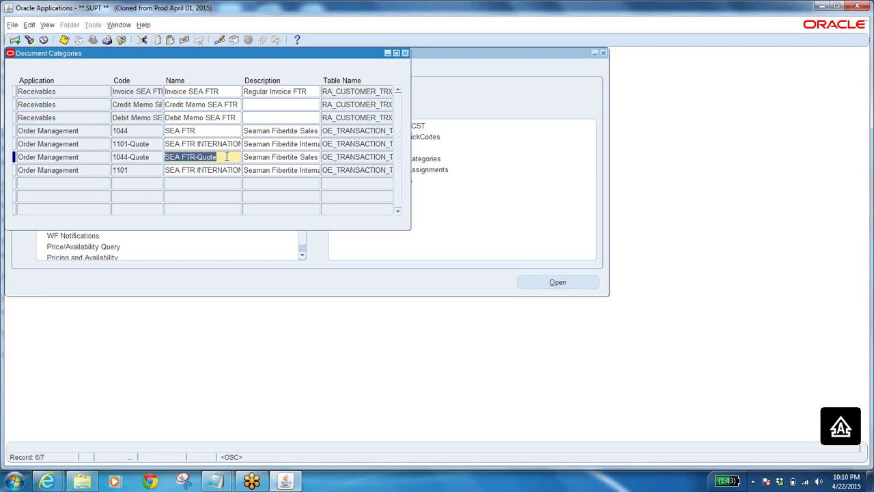
click(222, 157)
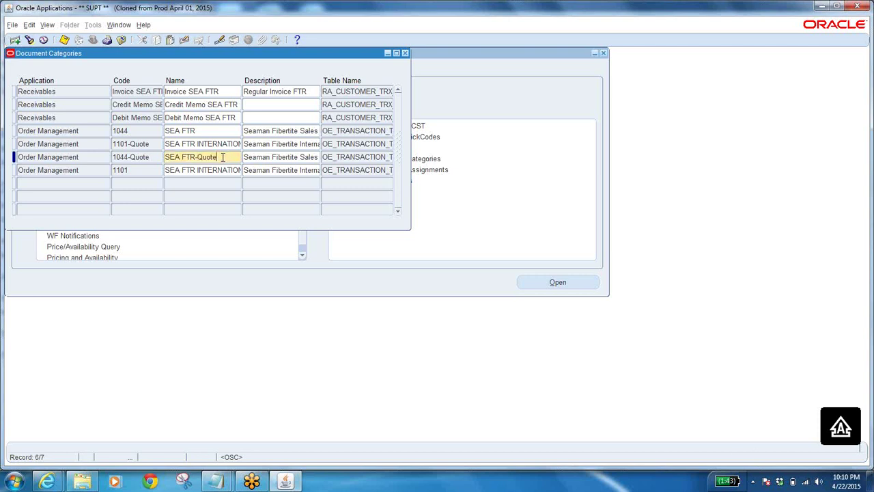
drag(222, 157, 162, 157)
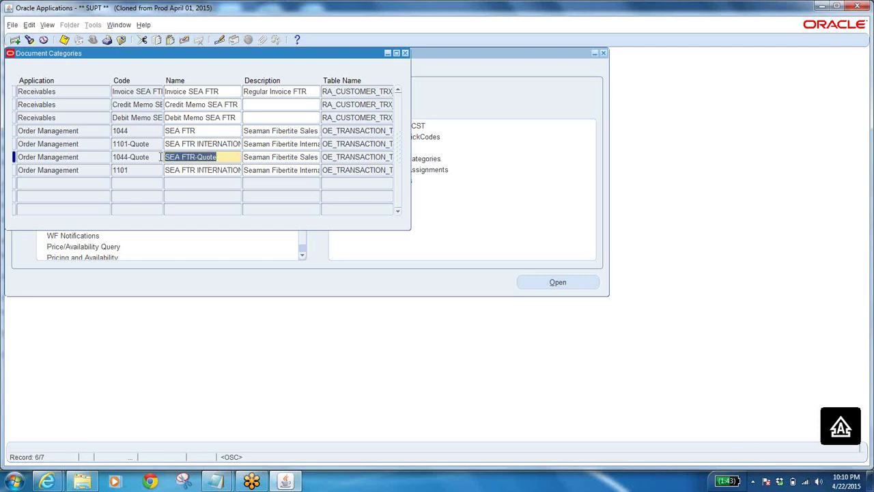
click(198, 131)
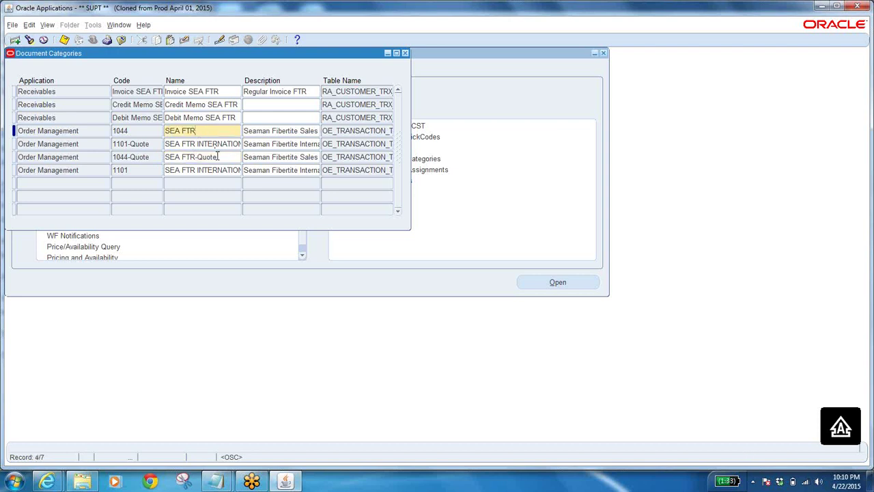
click(218, 158)
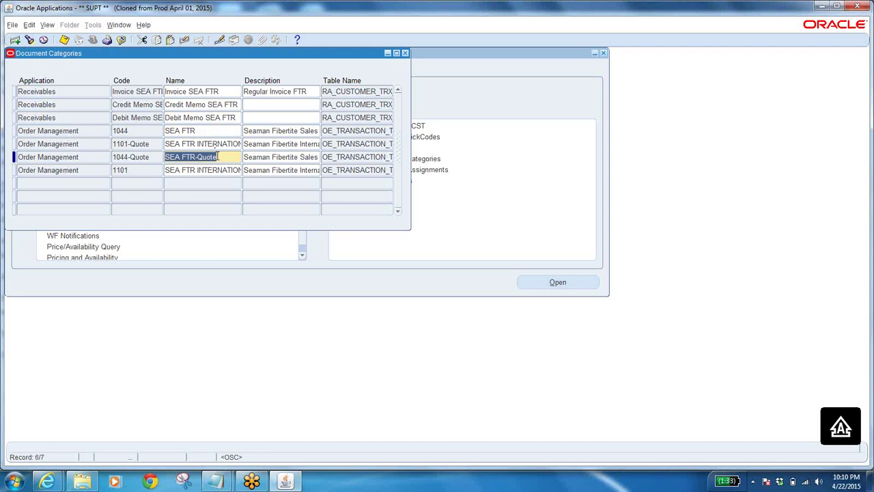
click(220, 157)
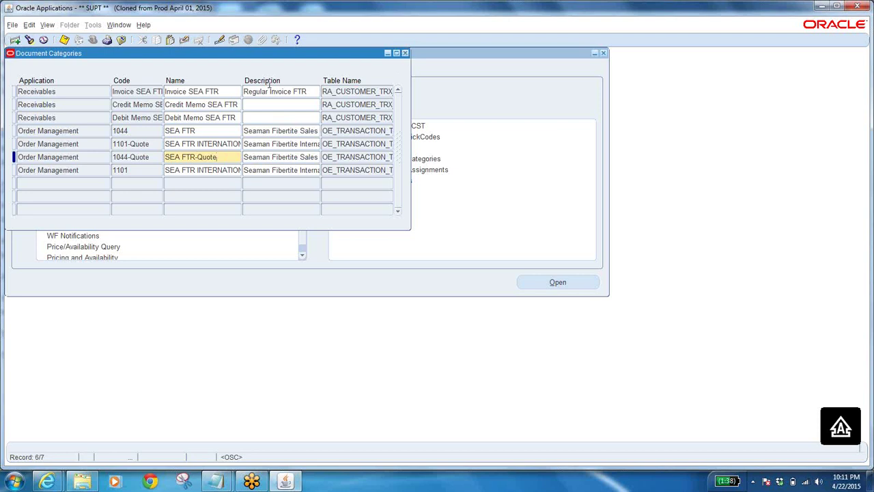
- Switch to the "classes trails" notes in Notepad and append "CATEGORY SEA FTR" after SEA GENERIC CREDIT CHECK
click(200, 130)
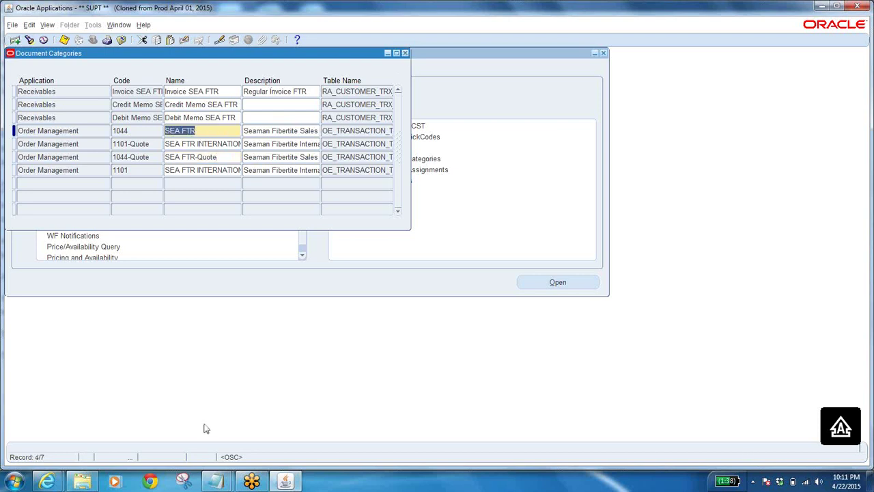
click(215, 482)
click(289, 431)
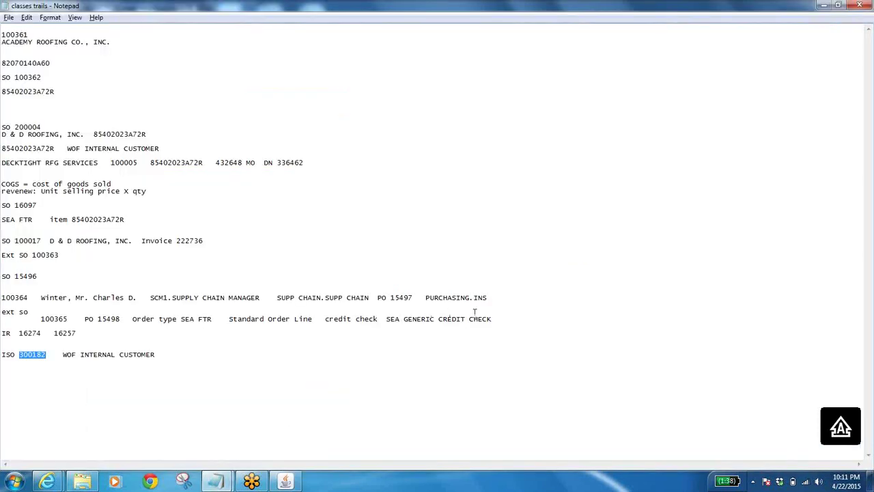
click(506, 318)
text(CATEGORY  SEA FTR)
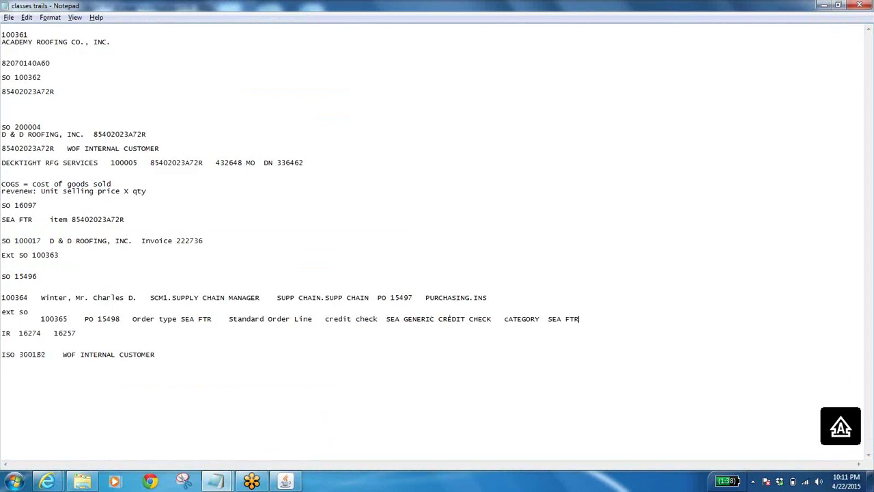
- Copy the SEA FTR-Quote category name into the "classes trails" notes after CATEGORY SEA FTR
key(alt+Tab)
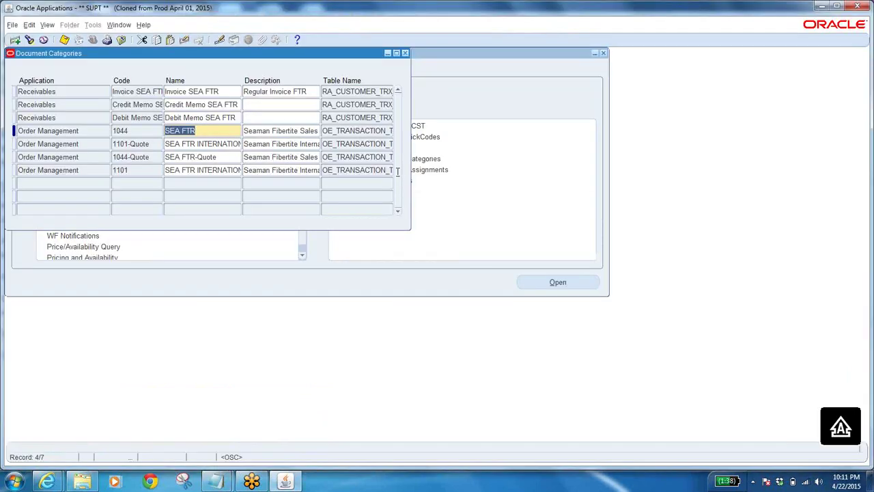
click(222, 153)
key(ctrl+c)
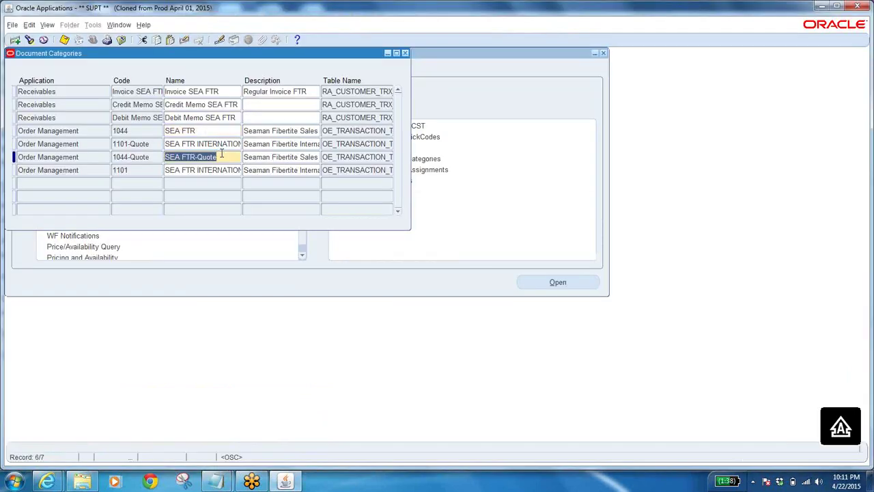
key(alt+Tab)
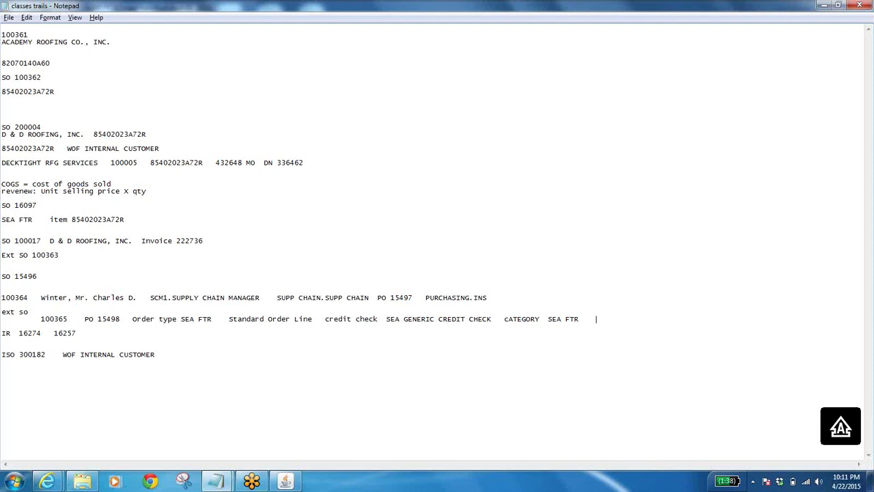
key(ctrl+v)
- Return to Oracle Applications, close Document Categories, and open the document Sequence Assignments form in query mode
key(alt+Tab)
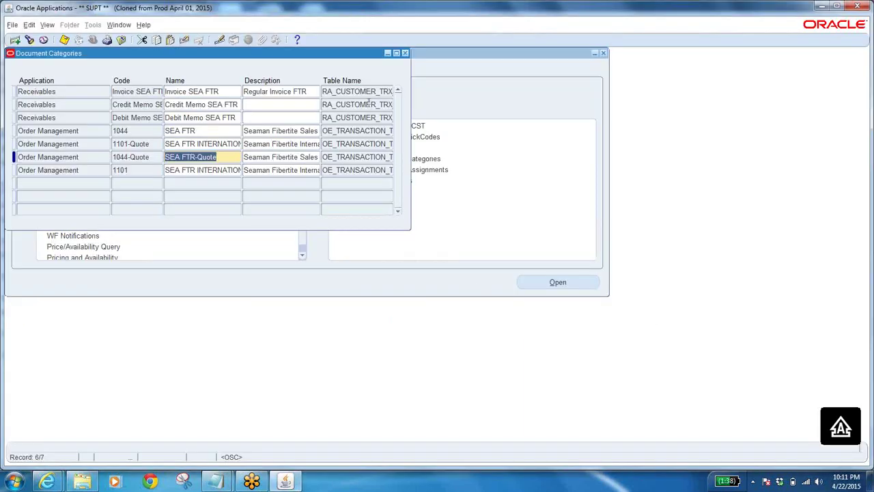
click(123, 43)
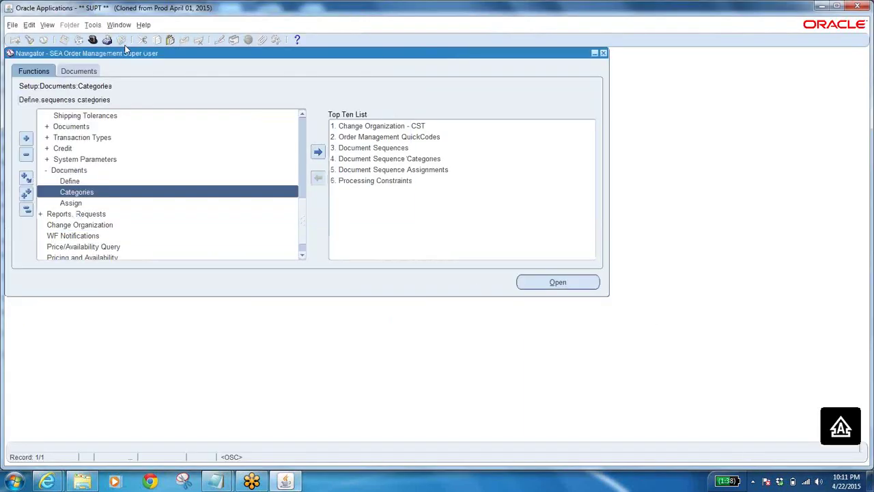
click(79, 202)
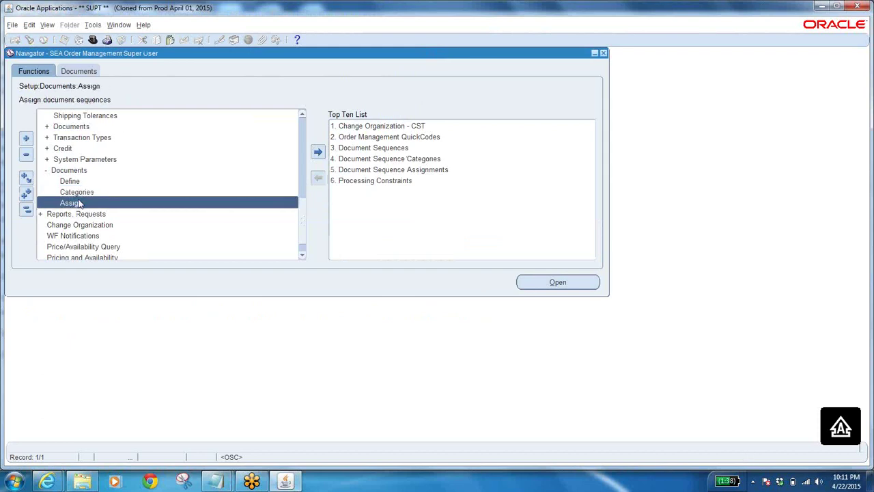
double_click(80, 203)
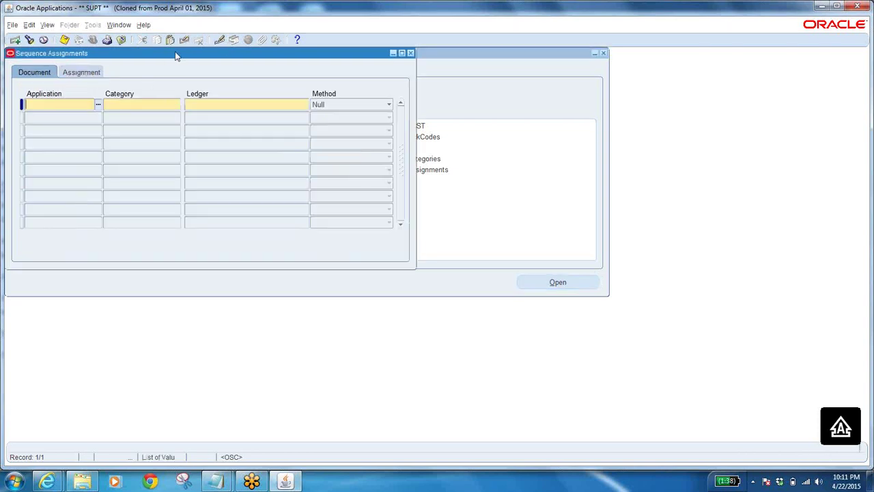
drag(259, 120, 338, 127)
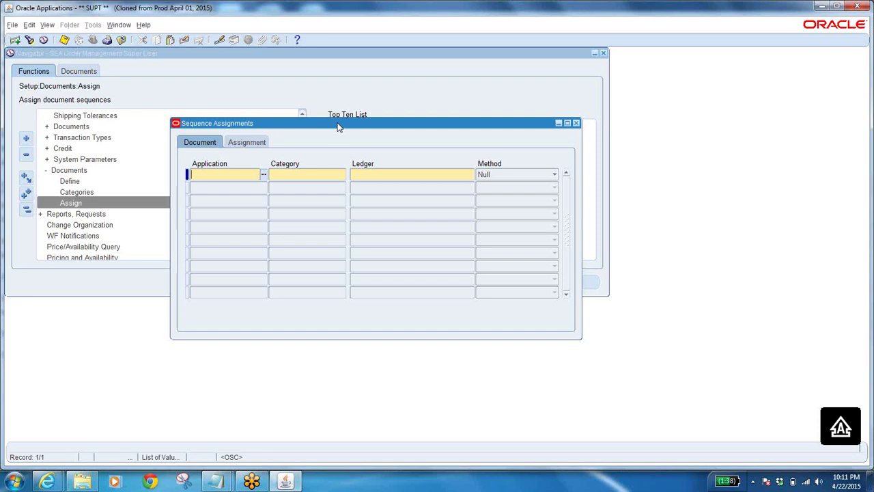
key(F11)
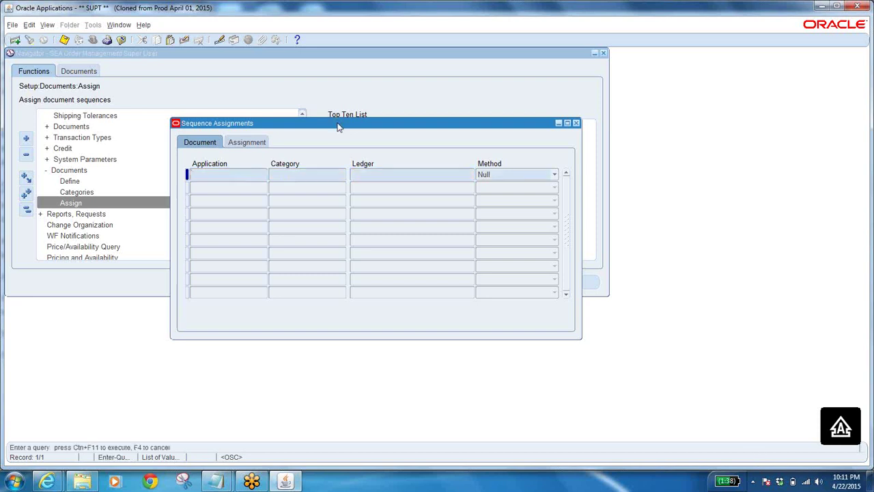
text(oRDER%mANAGEMENT)
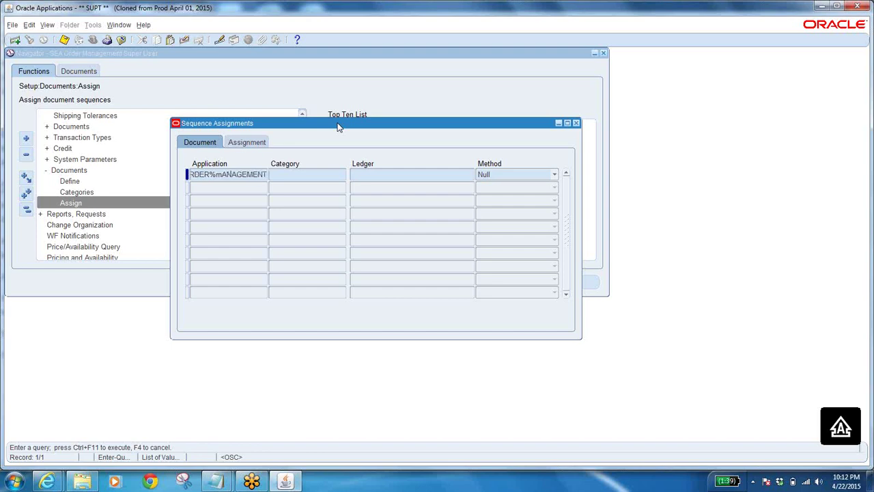
key(BackSpace)
key(BackSpace)
key(BackSpace)
key(BackSpace)
key(BackSpace)
key(BackSpace)
key(BackSpace)
key(BackSpace)
key(BackSpace)
key(BackSpace)
key(BackSpace)
key(BackSpace)
key(BackSpace)
key(BackSpace)
key(BackSpace)
key(BackSpace)
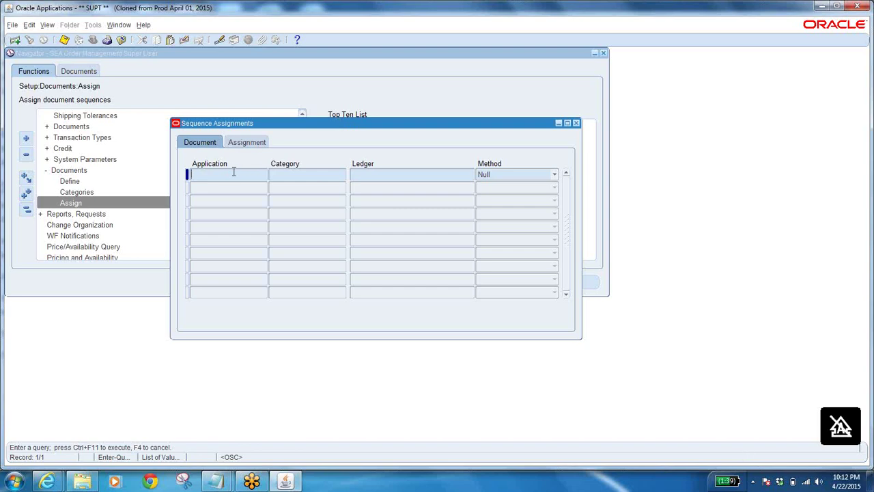
text(%)
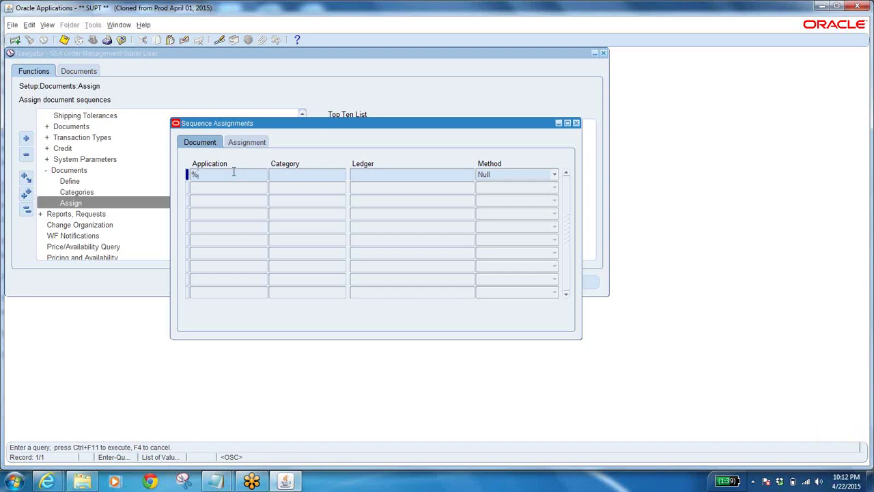
text(O)
key(BackSpace)
key(BackSpace)
- Query the sequence assignments for the application Order%Management
text(Order%Management)
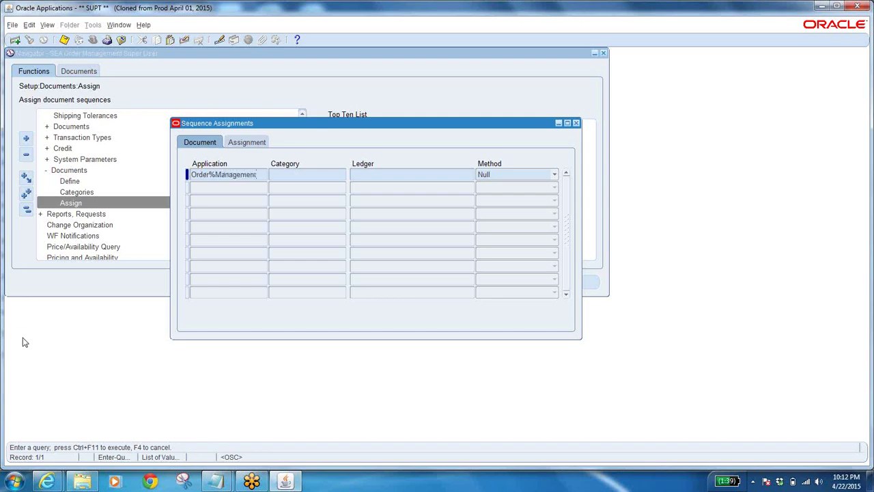
key(ctrl+F11)
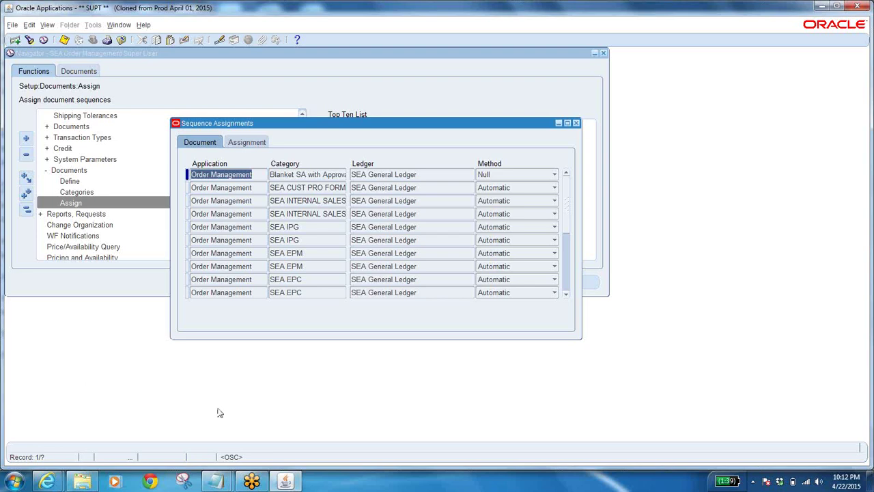
- Look up the SEA FTR category in the "classes trails" notes and query the sequence assignments for category SEA FTR
mouse_move(229, 484)
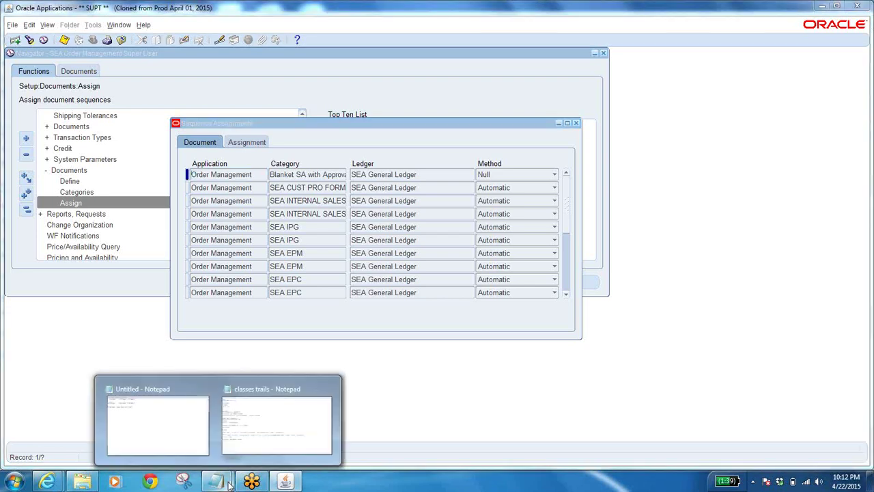
click(283, 427)
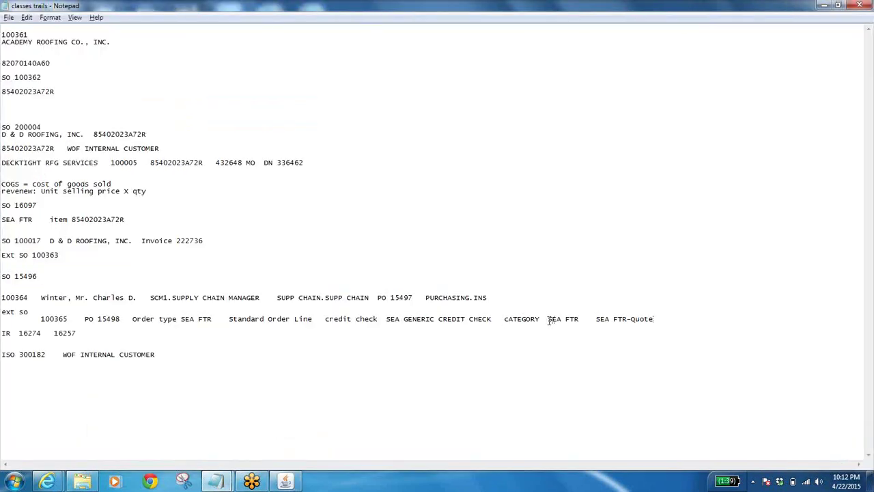
drag(549, 320, 580, 319)
key(alt+Tab)
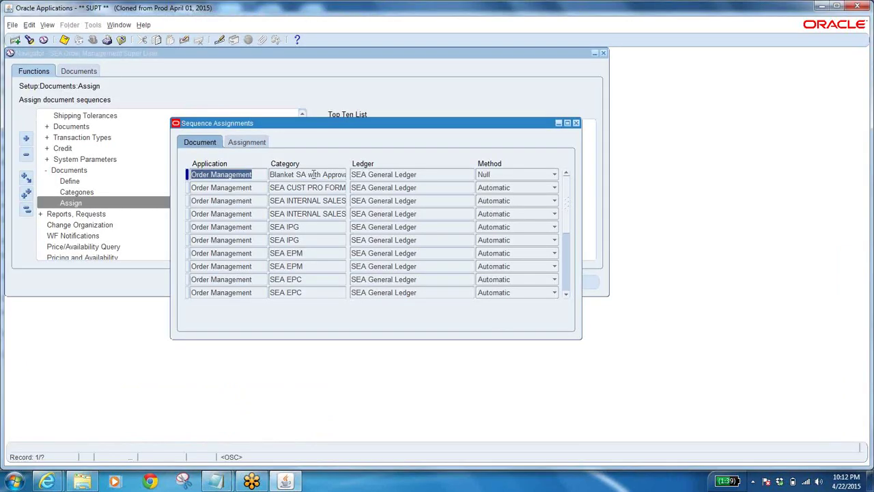
key(Tab)
key(F11)
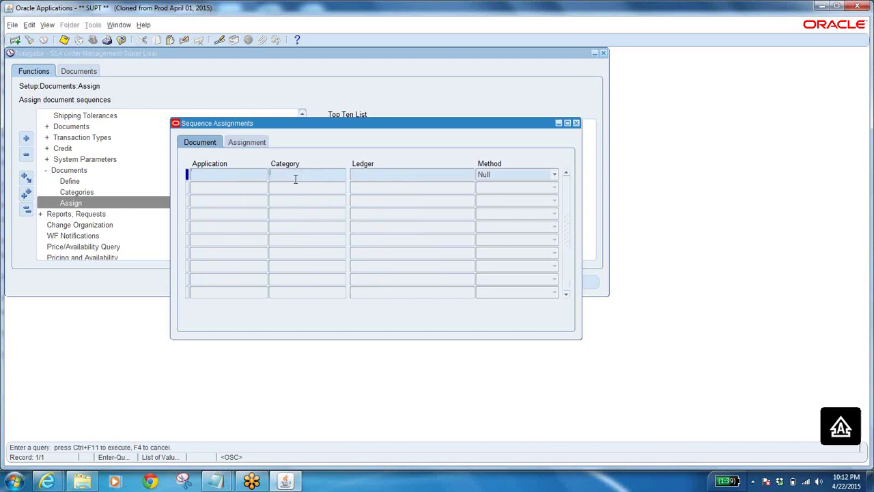
text(SEA FTR)
key(ctrl+F11)
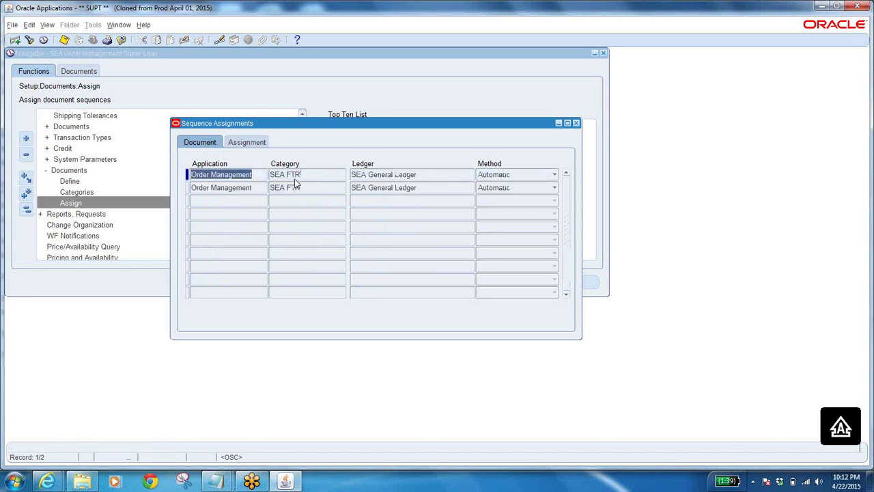
- Examine the start dates, end dates and sequences of the two SEA FTR assignments
click(310, 176)
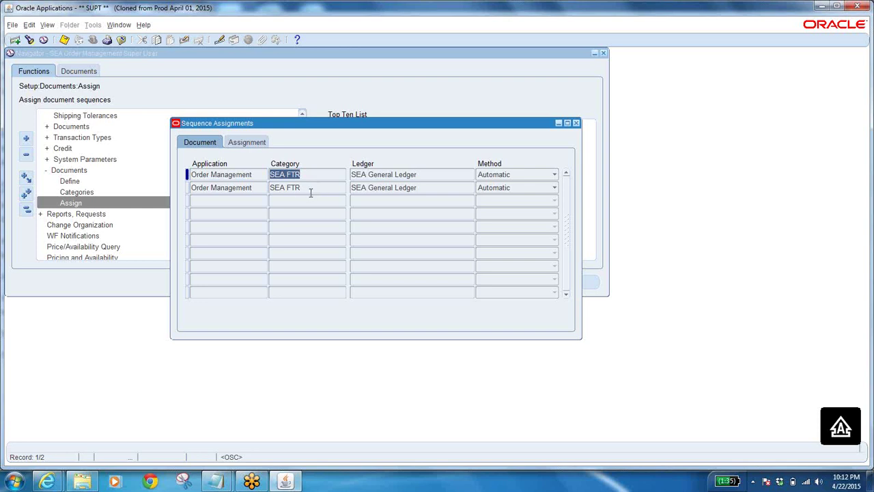
click(245, 142)
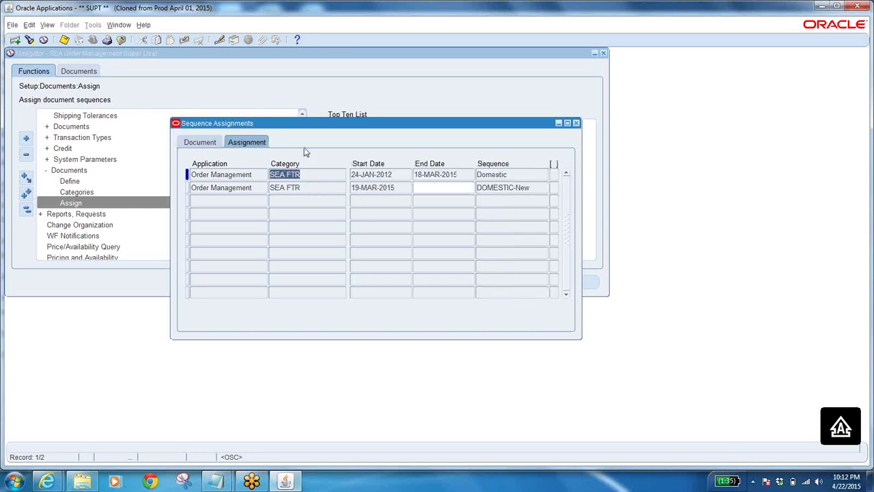
click(462, 177)
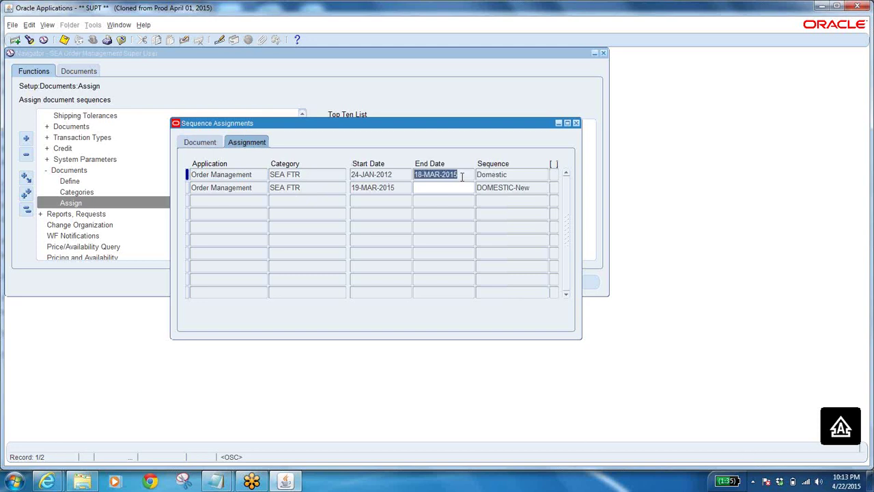
click(512, 175)
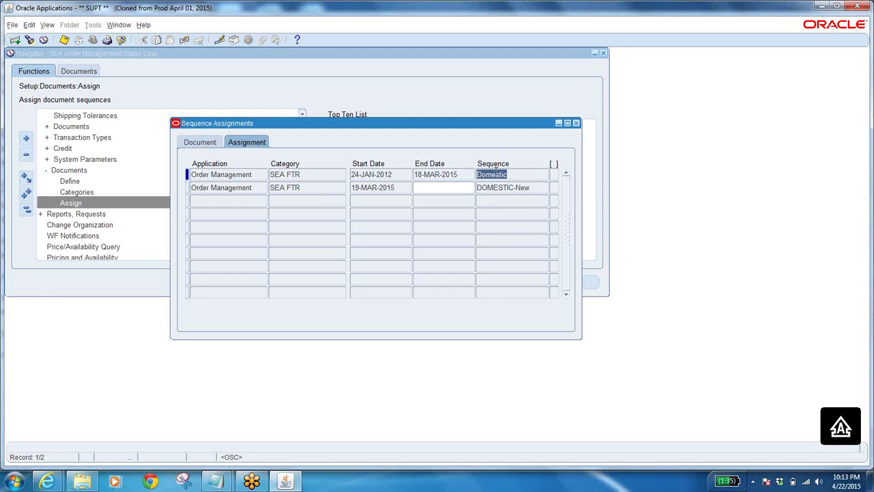
double_click(462, 177)
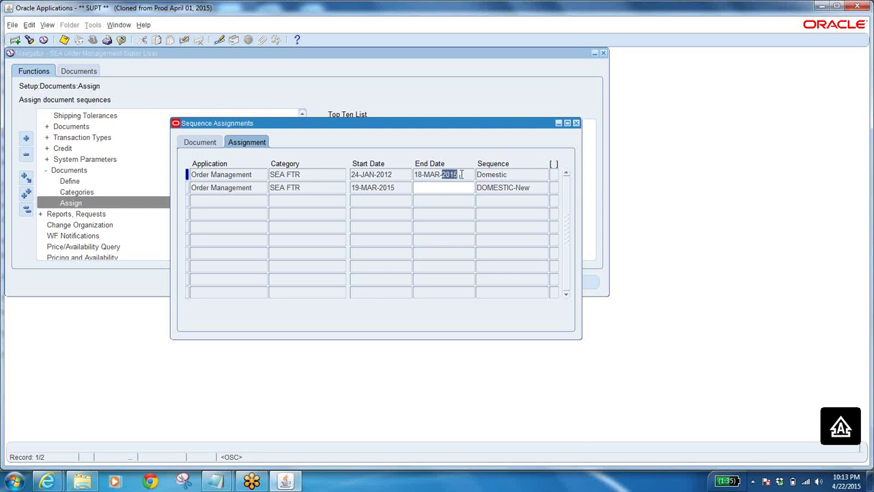
text(2315)
click(392, 184)
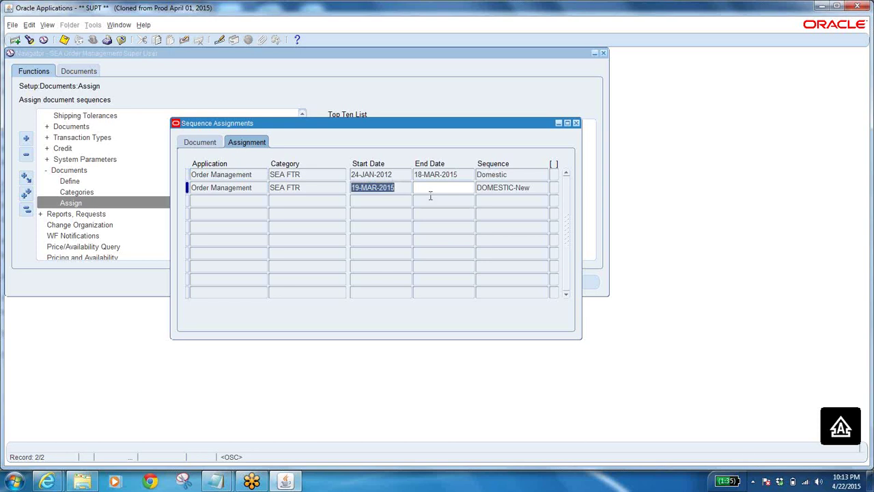
click(532, 187)
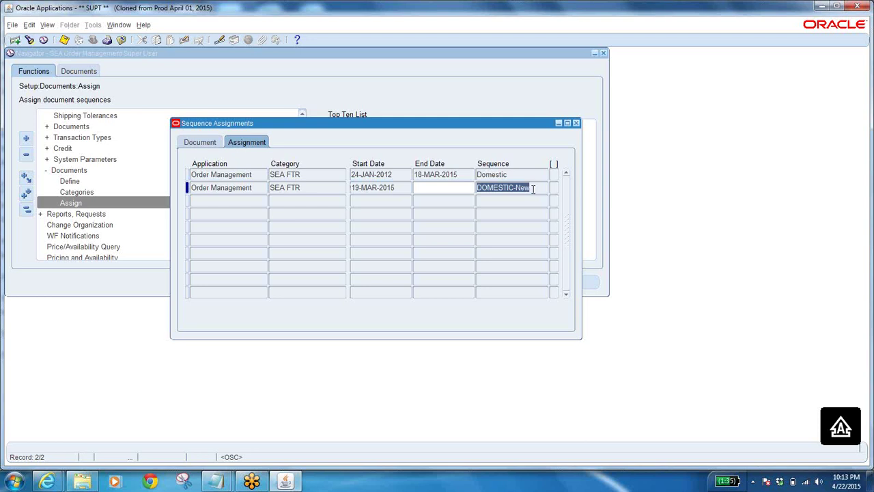
- Check the order number under "ext so" in the "classes trails" notes and return to the sequence assignments
click(217, 482)
click(254, 448)
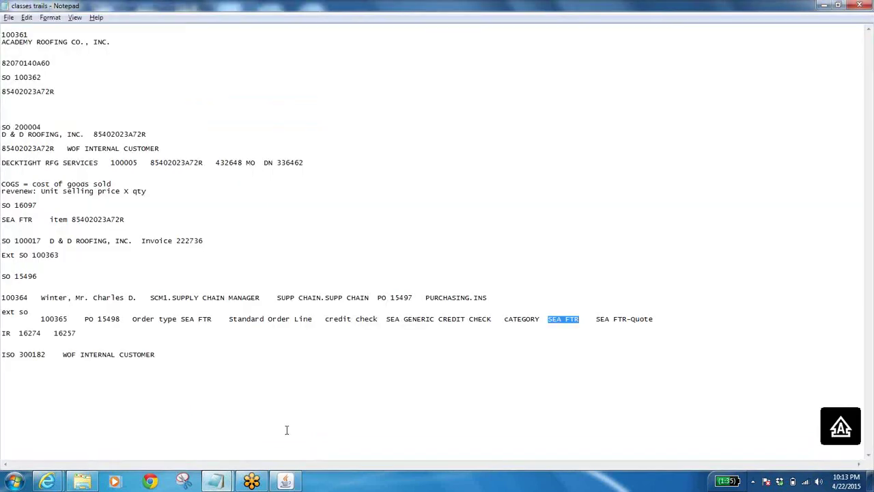
click(42, 318)
key(alt+Tab)
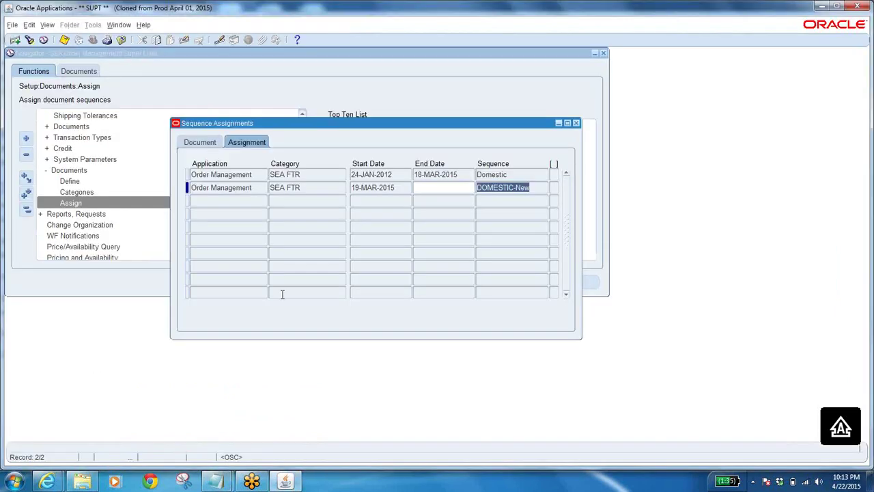
- Compare the DOMESTIC-New and Domestic sequence names assigned to SEA FTR
click(537, 188)
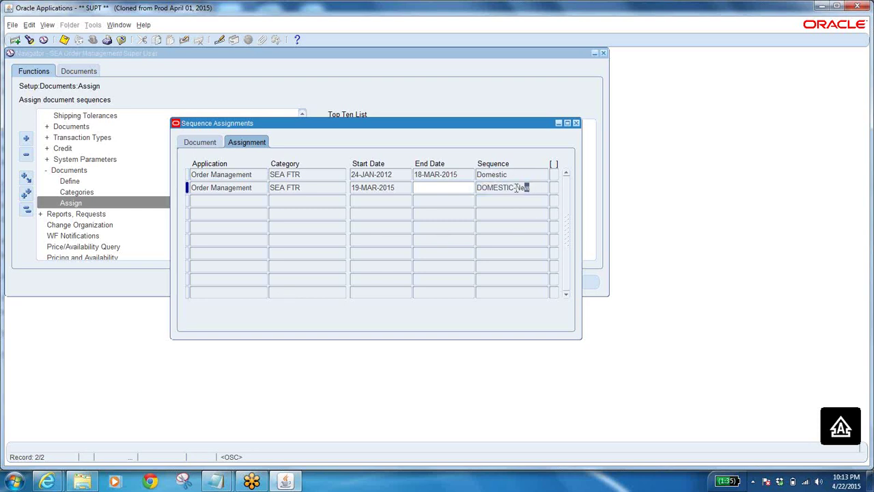
double_click(521, 188)
double_click(516, 176)
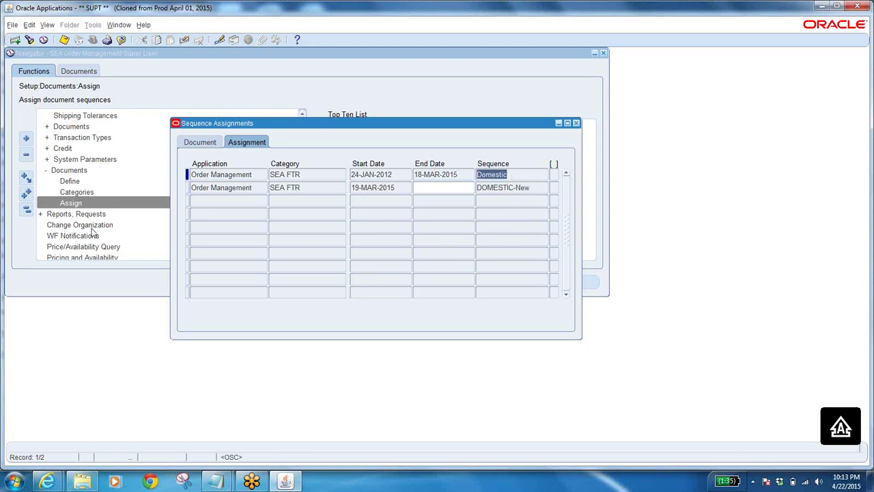
- Open the form for defining document sequences from the Documents setup
double_click(70, 181)
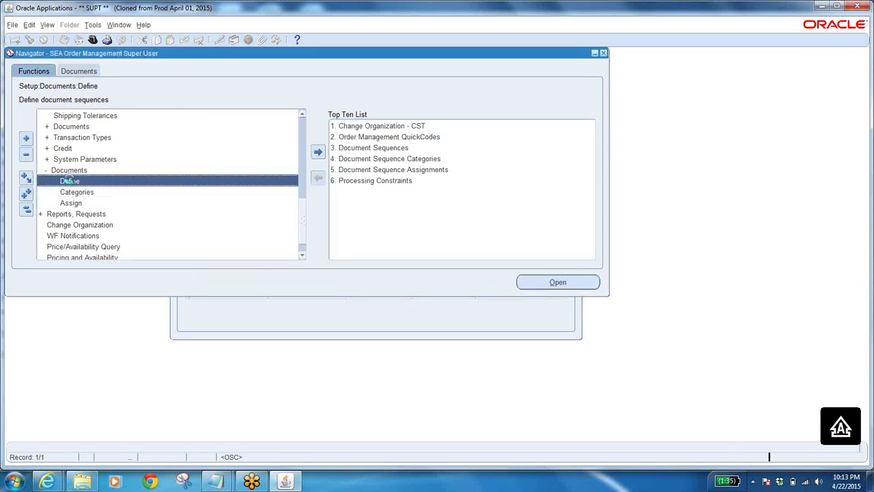
- Query the document sequences that belong to the Order Management application
key(F11)
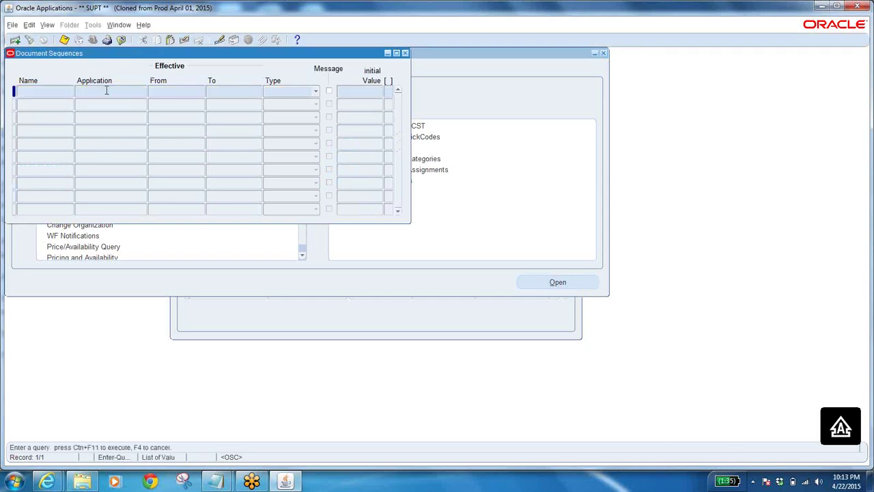
click(107, 90)
text(o)
key(BackSpace)
text(Order%)
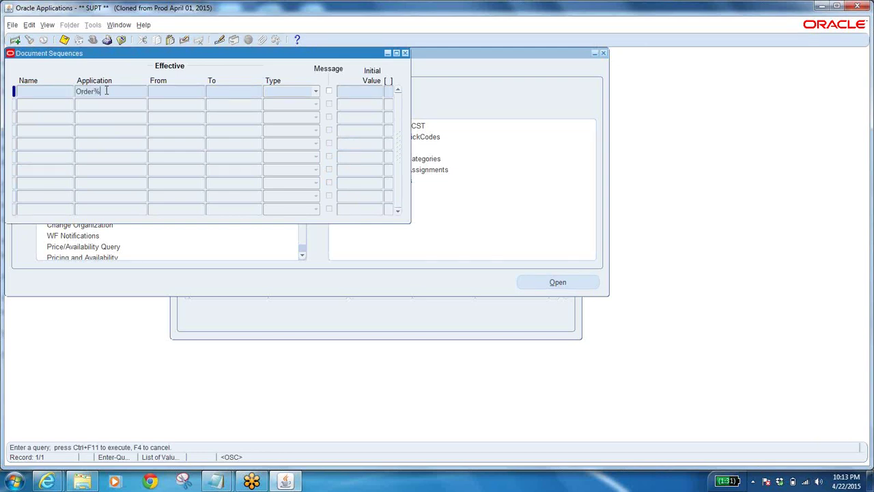
text(Management)
key(ctrl+F11)
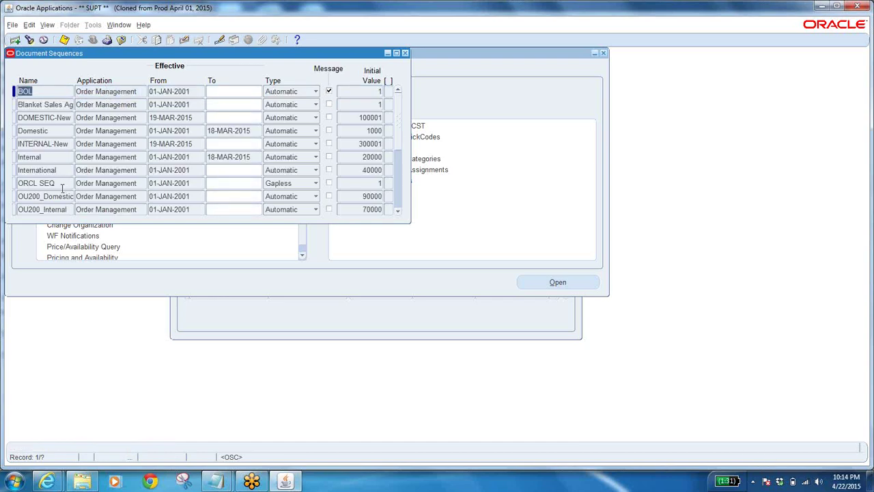
- Examine the end date and initial value of the Domestic sequence and the initial value of the DOMESTIC-New sequence
click(58, 133)
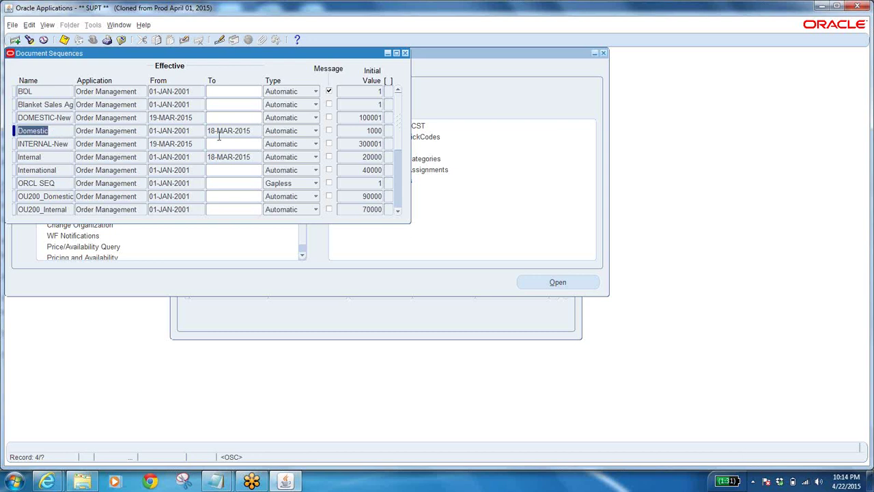
click(251, 131)
key(Tab)
key(Tab)
key(Tab)
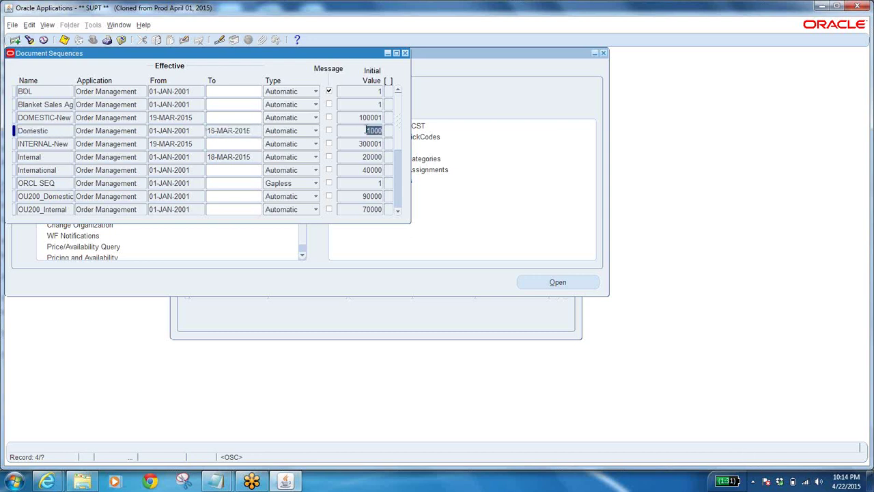
click(50, 130)
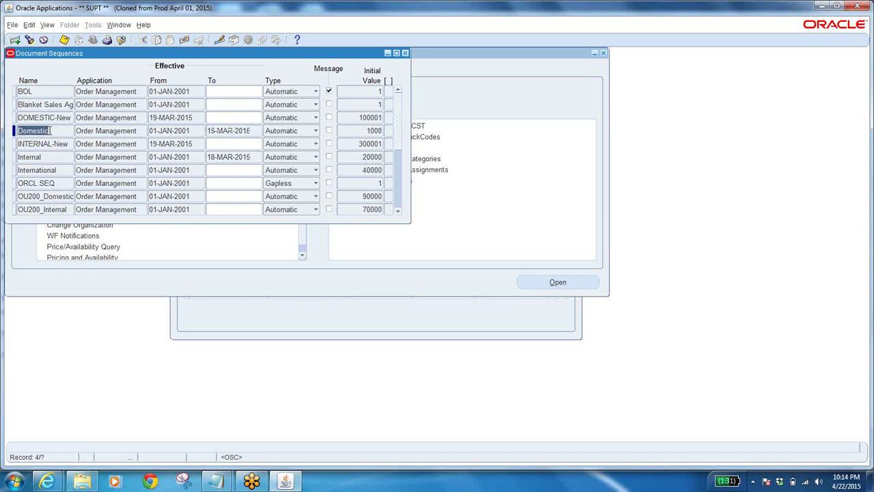
click(65, 121)
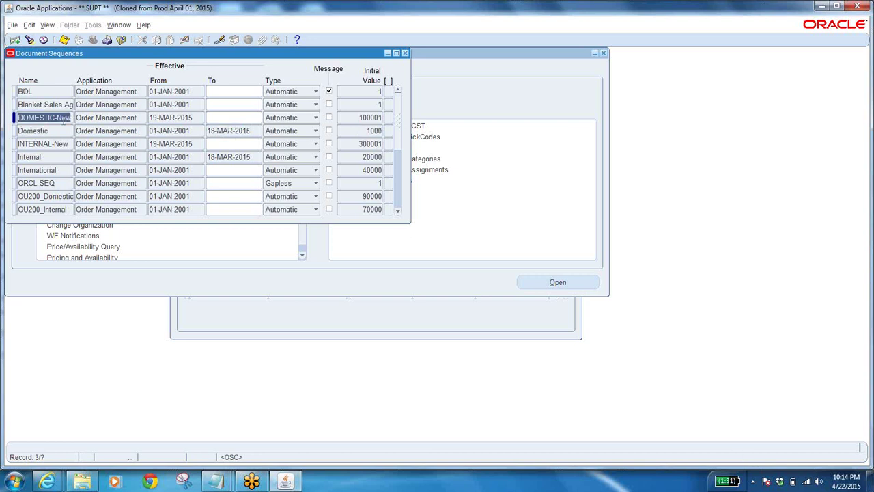
click(362, 117)
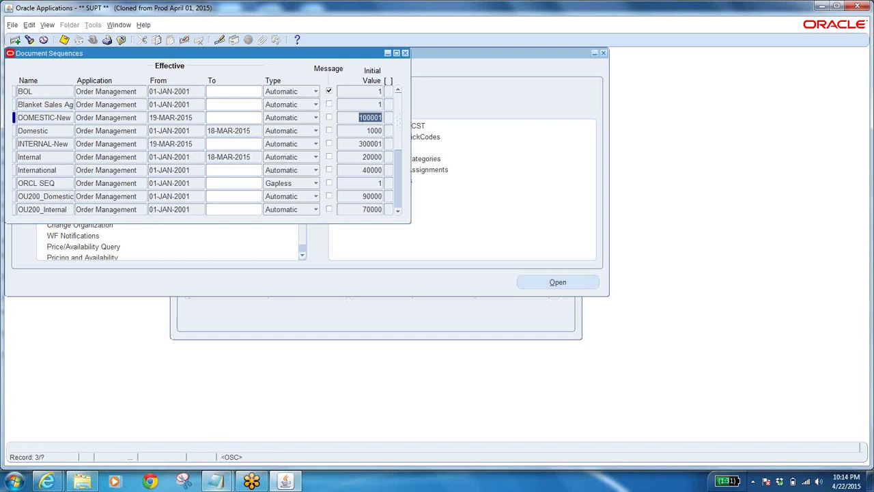
- Switch to the "classes trails" notes in Notepad, highlight the external sales order number before PO 15498, and return to Oracle Applications
click(216, 482)
click(239, 420)
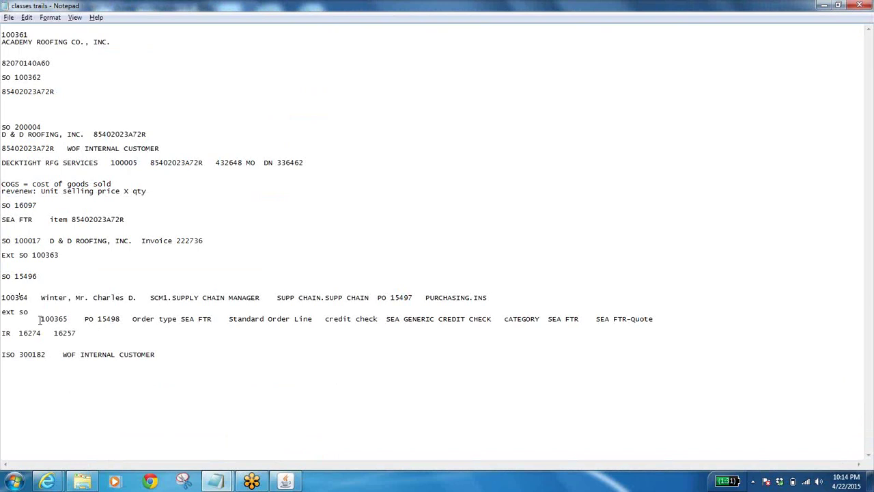
drag(40, 319, 71, 319)
key(alt+Tab)
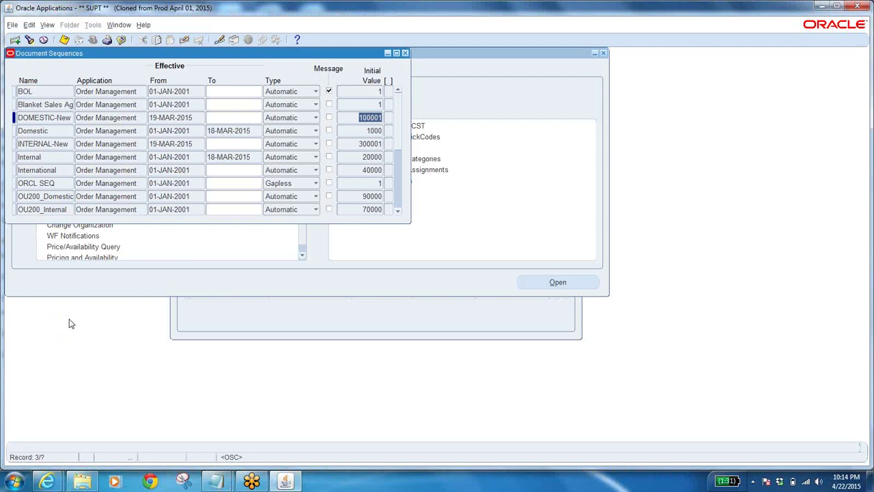
- Close the Document Sequences form and review the Define, Categories and Assign functions under Setup Documents
click(122, 39)
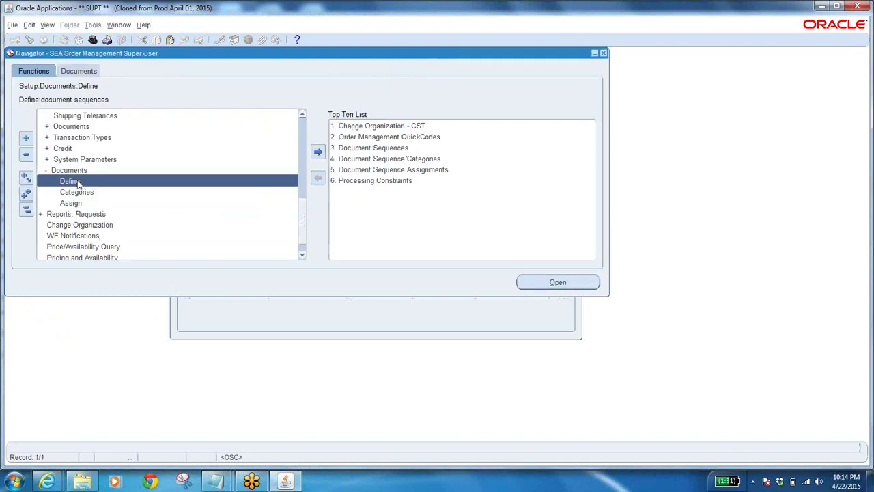
click(99, 196)
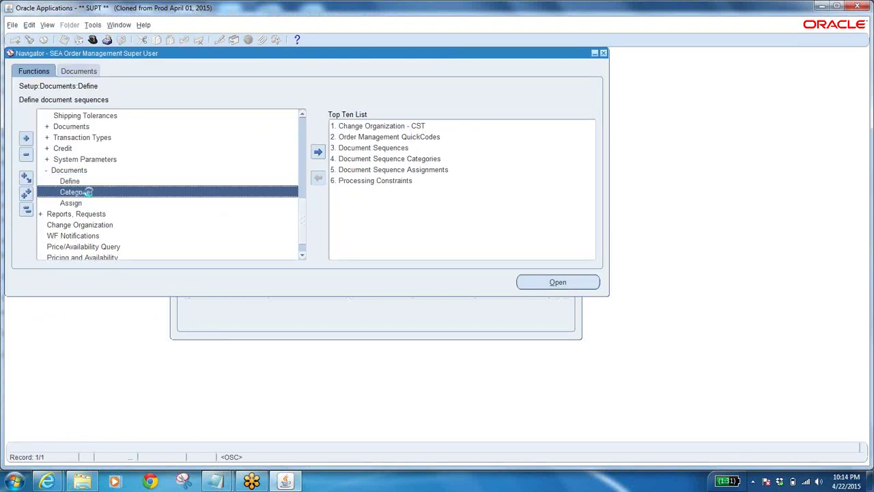
click(73, 204)
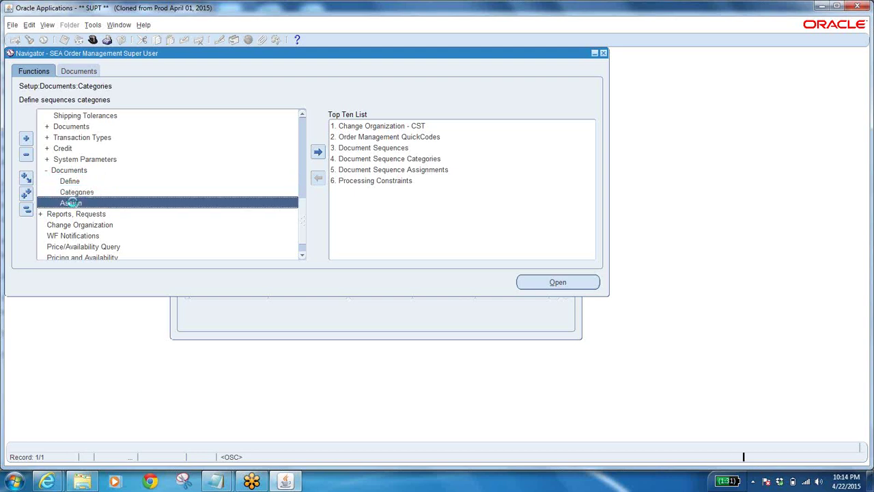
click(73, 183)
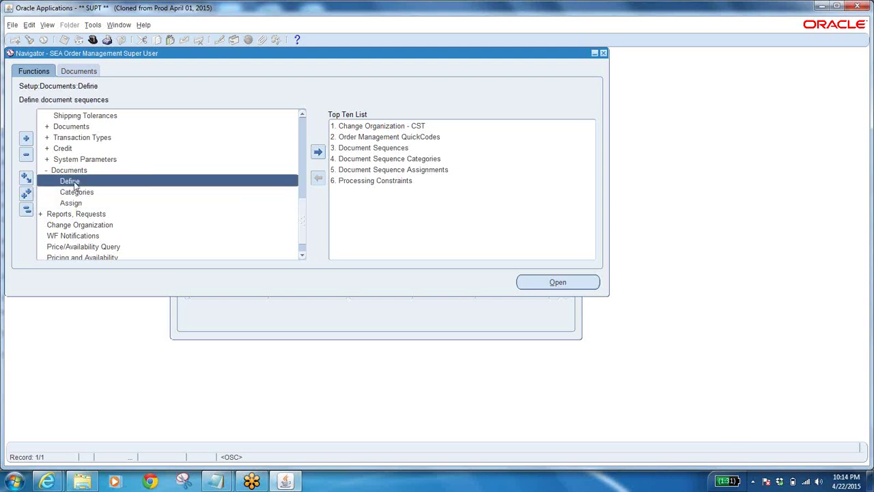
click(79, 194)
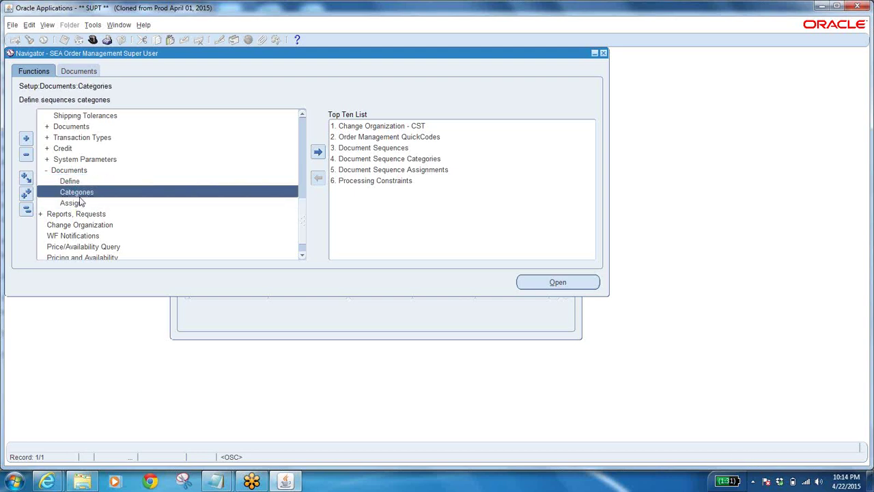
click(76, 204)
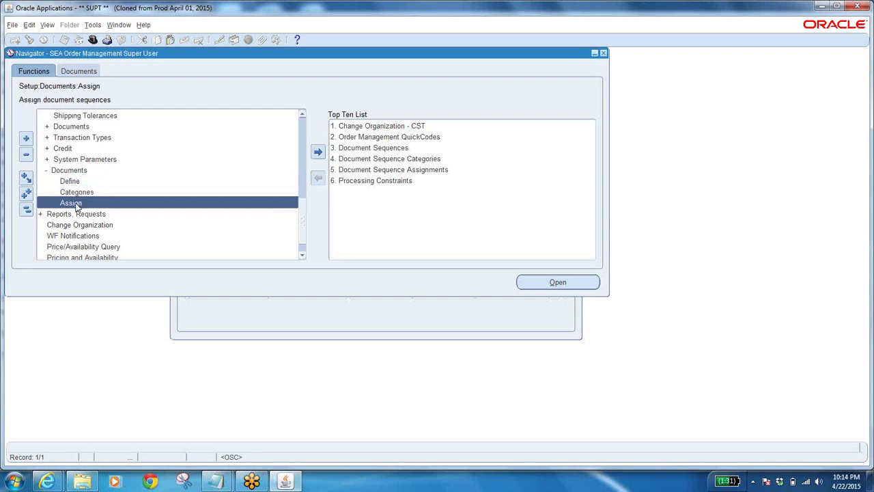
- Expand the Orders, Returns functions and highlight the category SEA FTR in the Notepad notes before returning to Oracle Applications
click(26, 209)
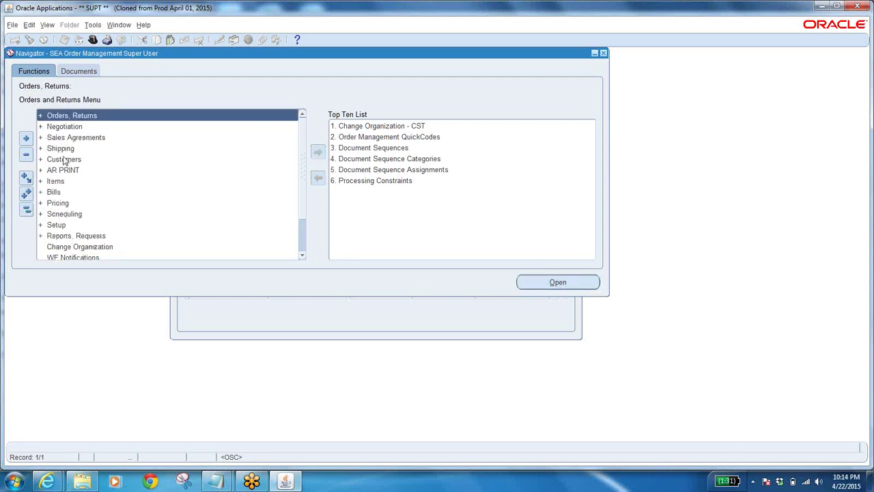
double_click(86, 117)
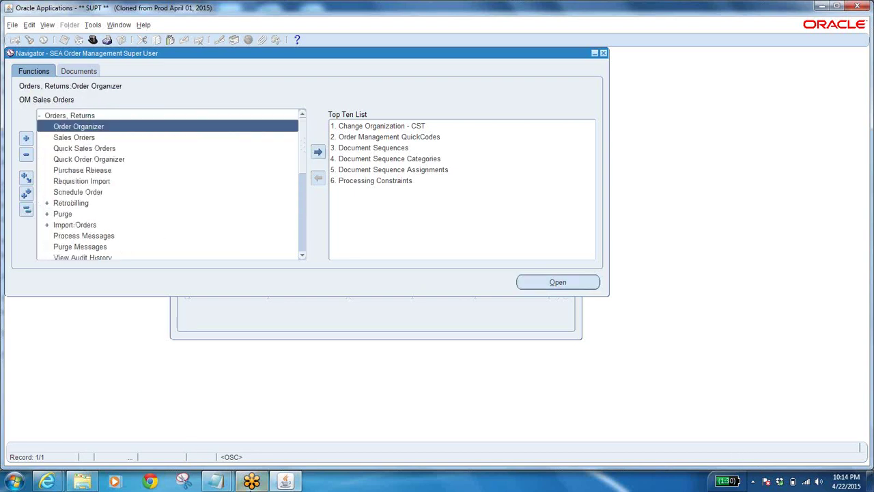
click(227, 485)
click(267, 432)
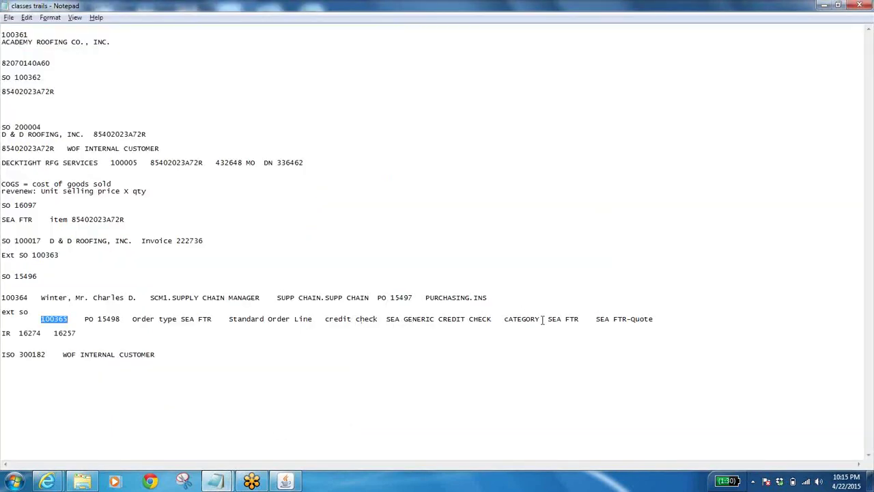
drag(547, 321, 582, 320)
key(alt+Tab)
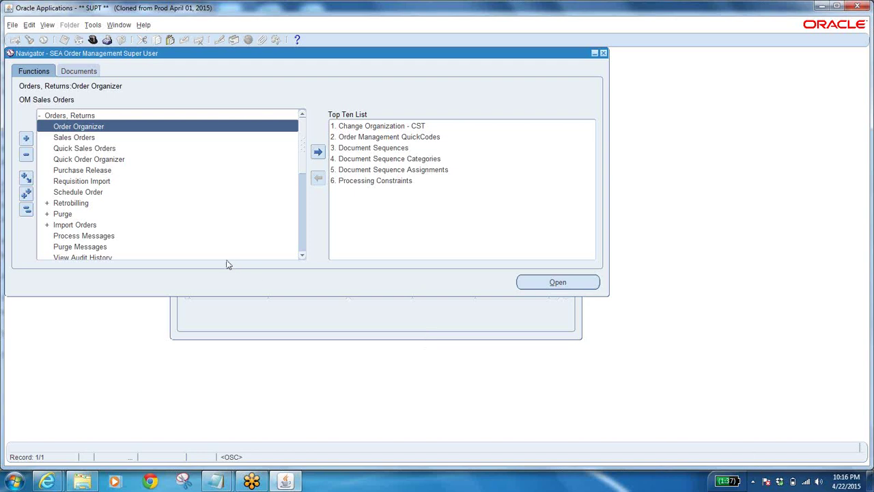
- Locate the Define function for document sequences under Setup Documents and glance at the Notepad notes
click(26, 209)
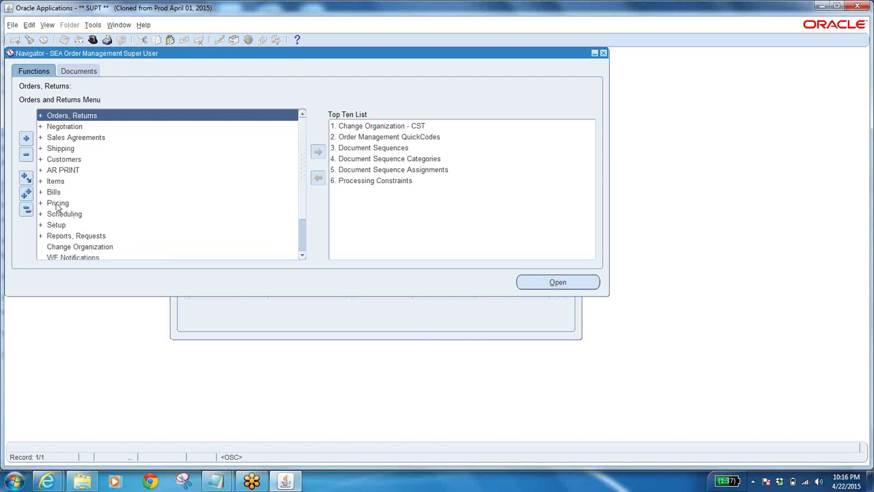
double_click(56, 225)
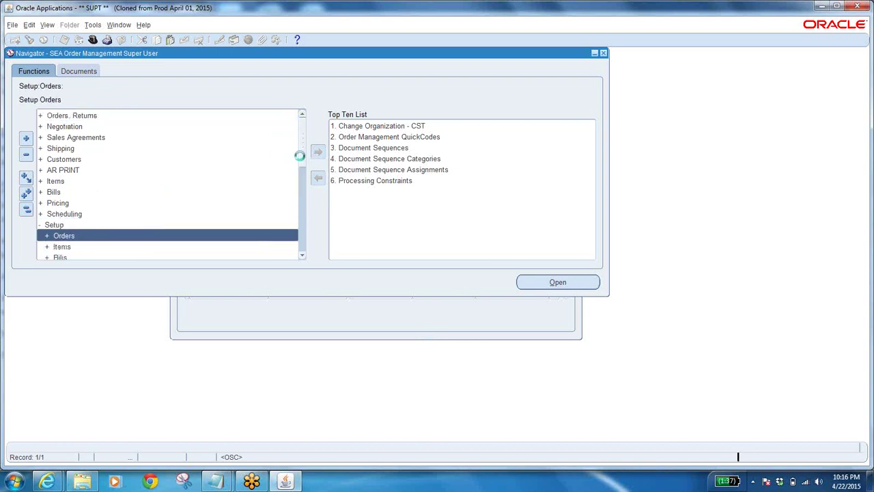
drag(300, 155, 301, 212)
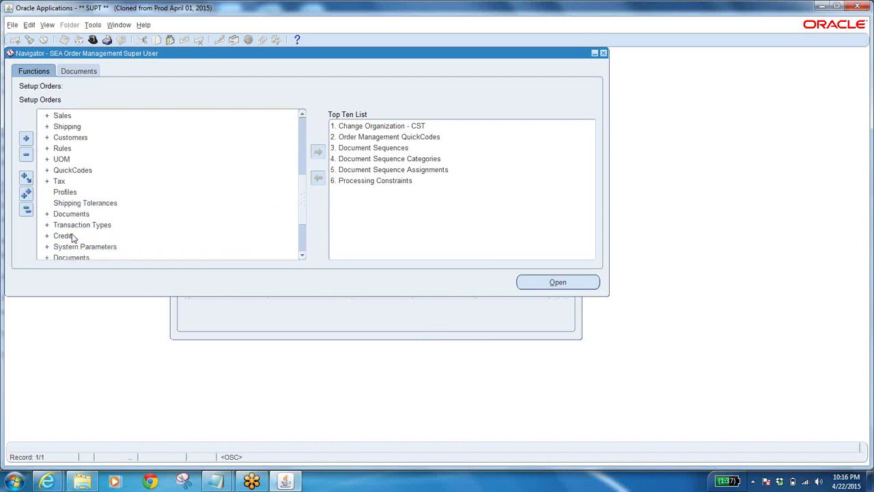
double_click(62, 213)
click(79, 246)
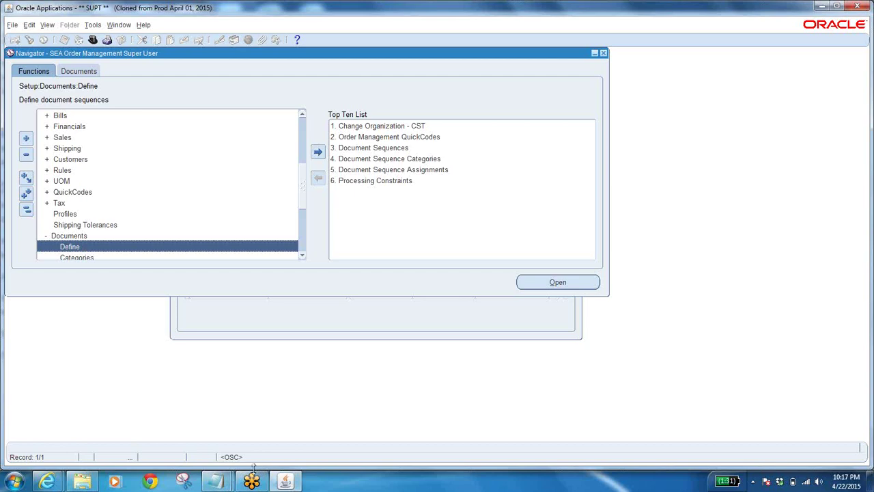
click(288, 482)
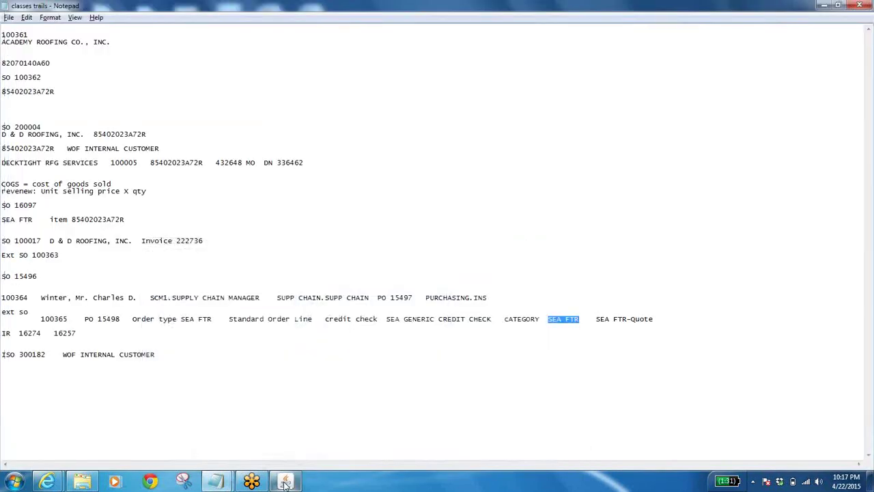
click(285, 483)
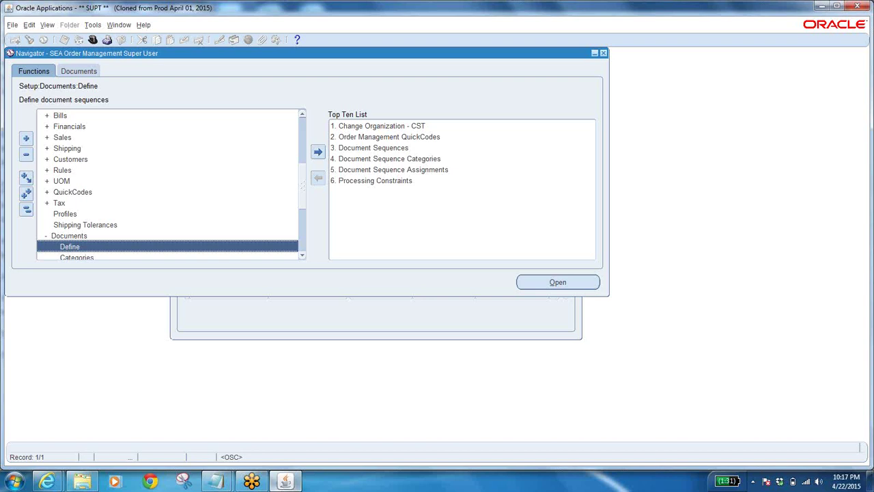
- Collapse the function tree and open the Transaction Types definition form under Setup
click(26, 208)
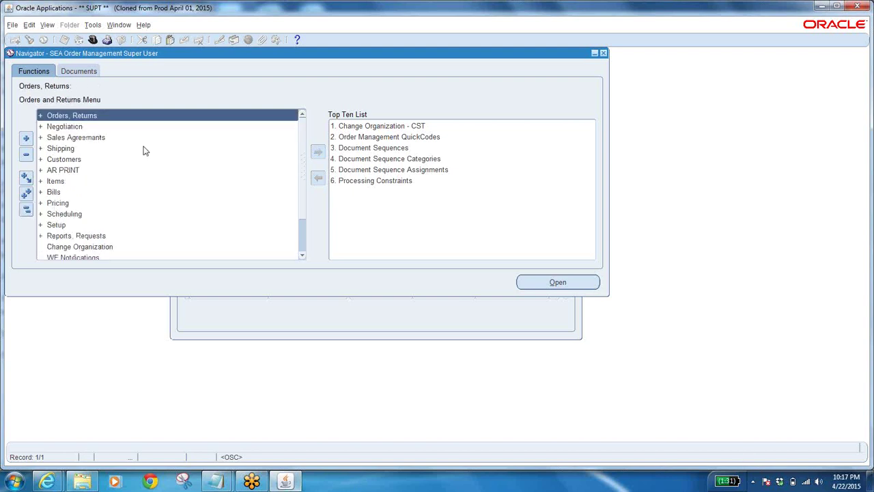
double_click(57, 226)
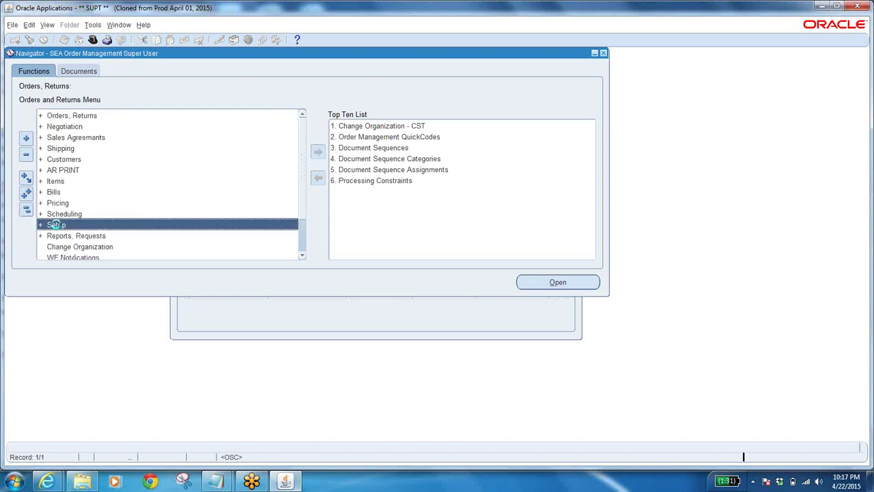
drag(299, 154, 303, 211)
click(84, 225)
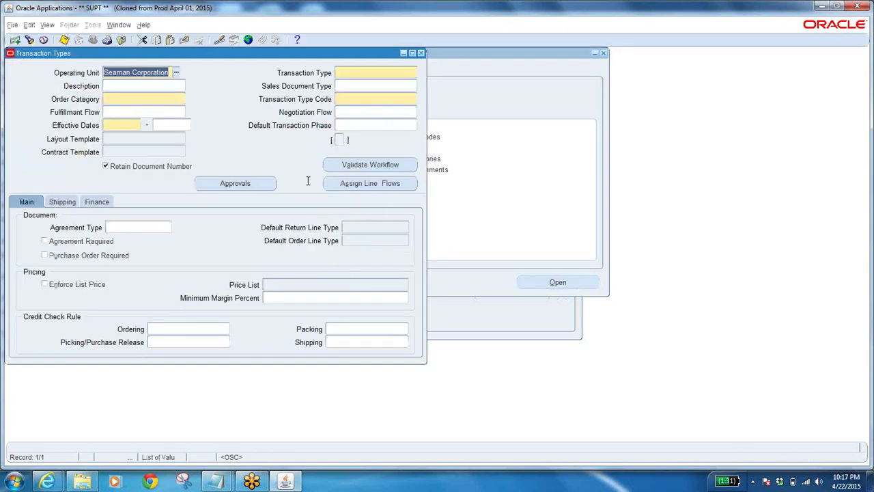
- Name the new transaction type "BA Order Line Type" and copy the same text into its description
click(374, 73)
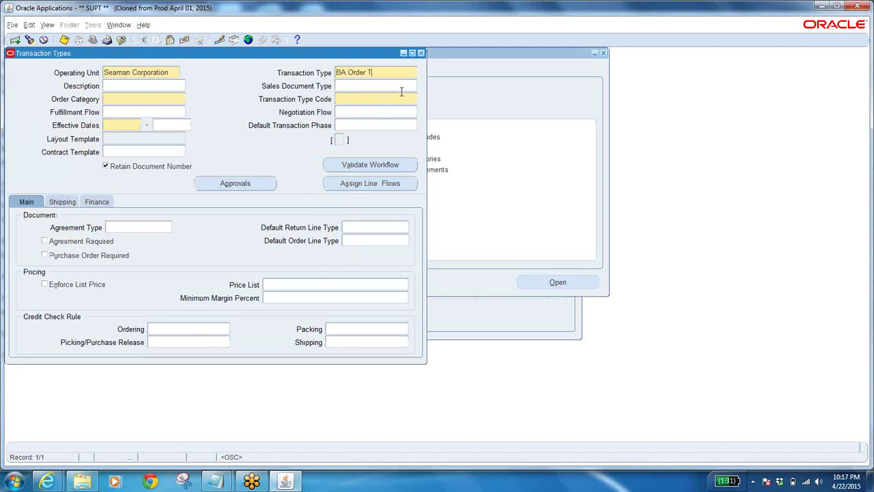
text(BA Order Type)
click(369, 72)
text(Line Type)
drag(403, 73, 317, 75)
key(ctrl+c)
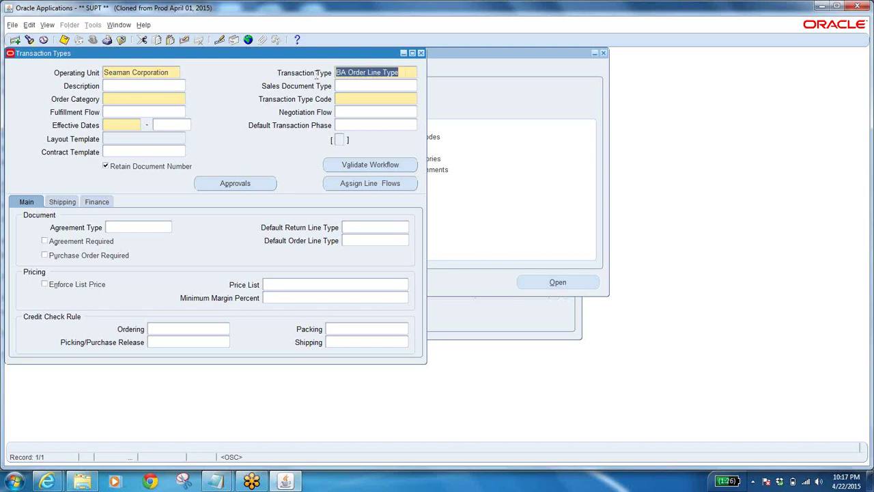
click(152, 86)
key(ctrl+v)
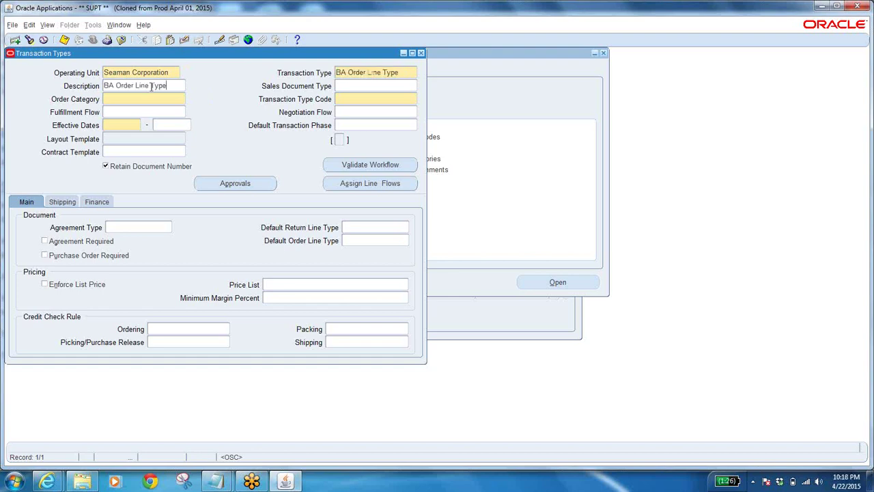
- Set the sales document type of BA Order Line Type to Sales Order
click(369, 86)
click(413, 86)
click(372, 161)
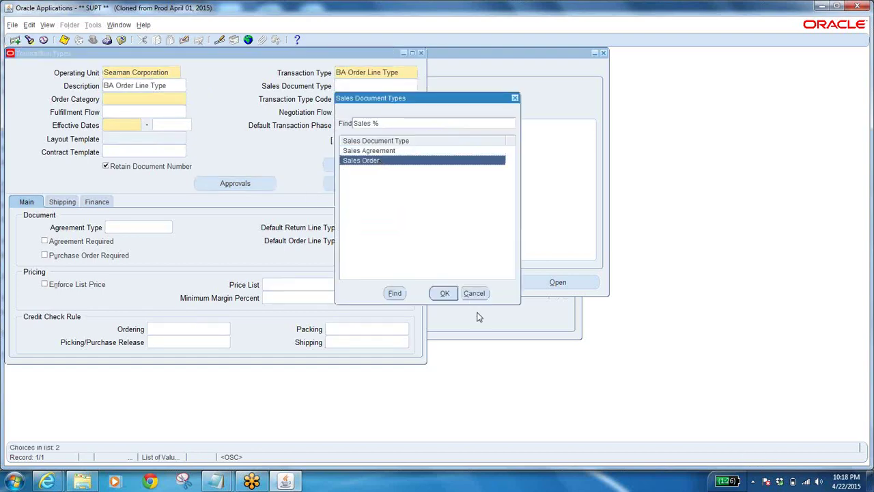
click(444, 293)
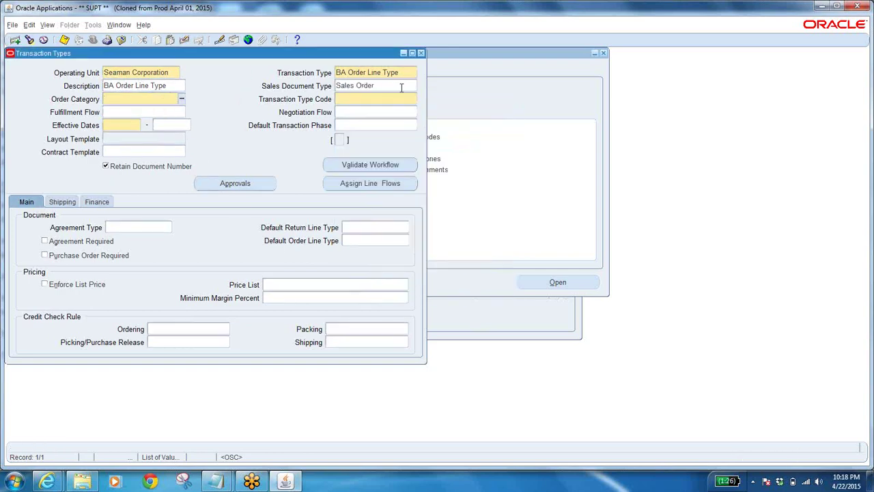
click(413, 86)
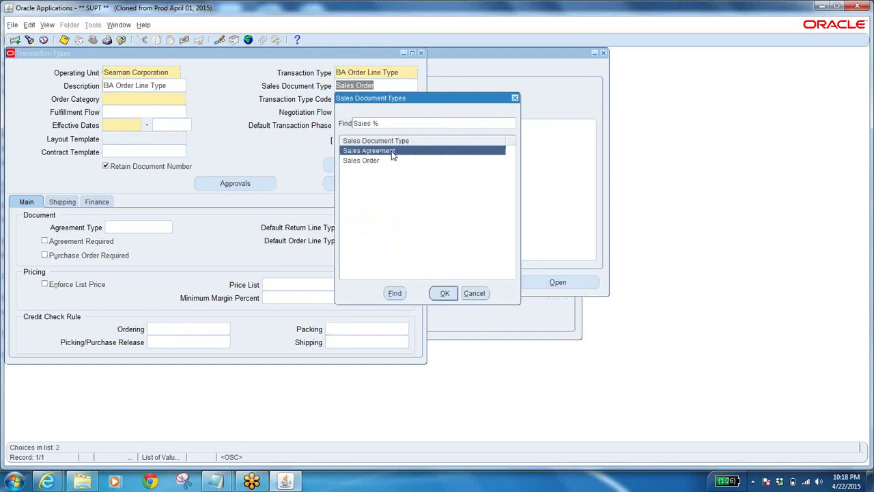
click(355, 160)
click(356, 160)
click(444, 293)
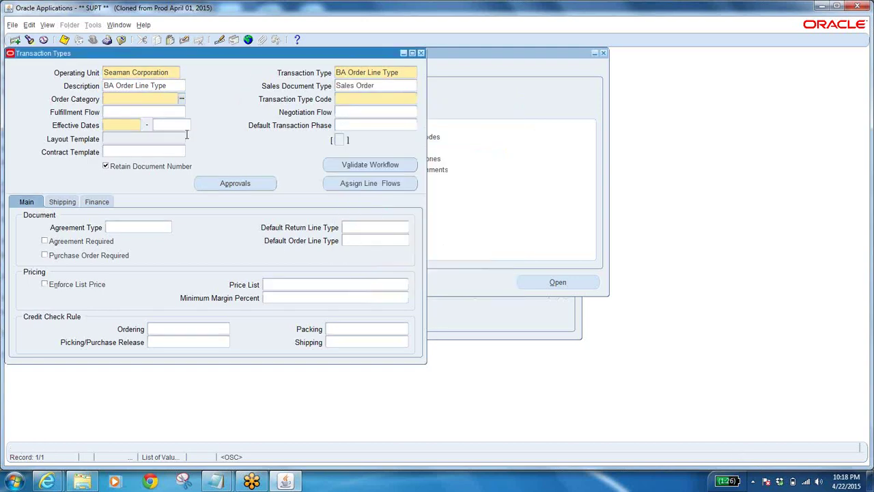
- Set the transaction type code to Line and the order category to Order
click(181, 99)
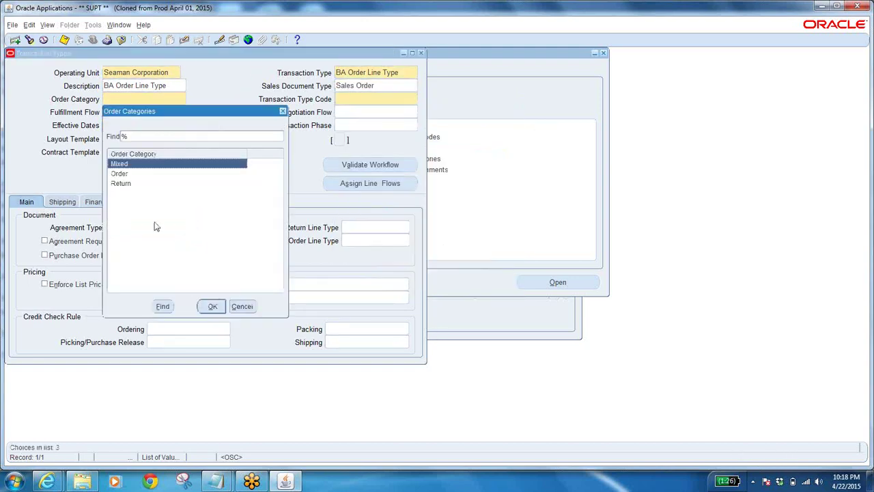
click(201, 306)
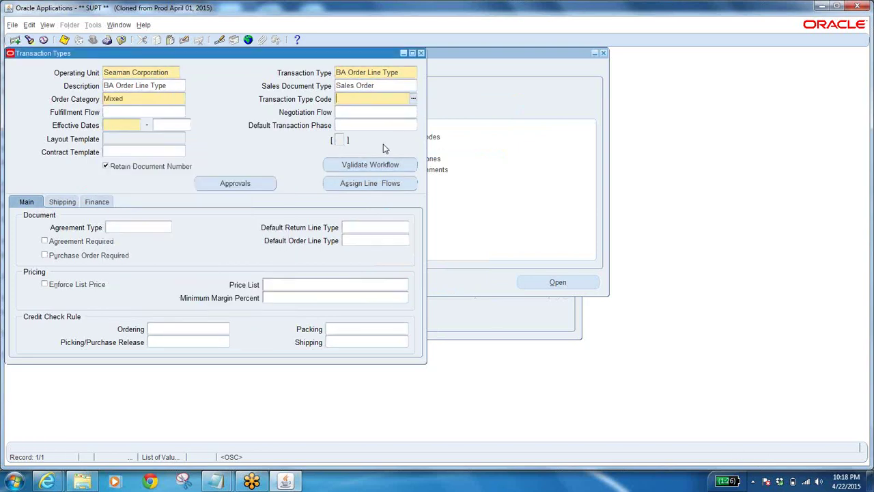
click(414, 100)
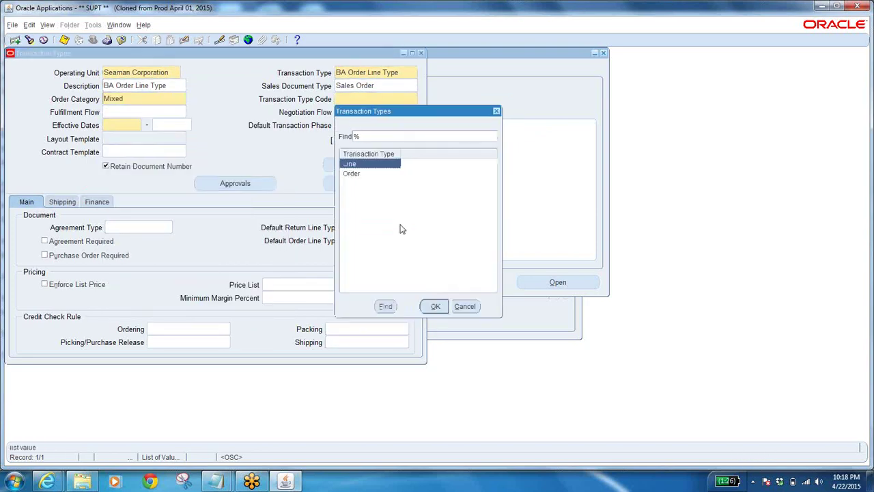
click(435, 306)
click(138, 100)
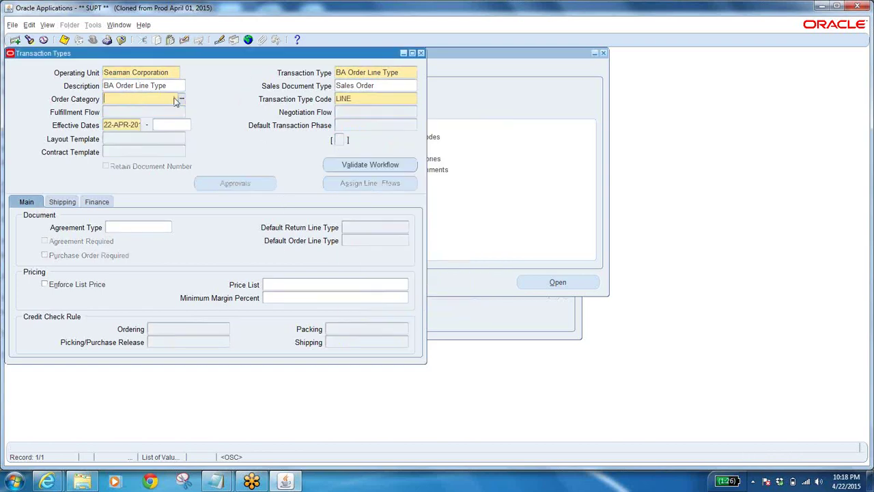
click(180, 101)
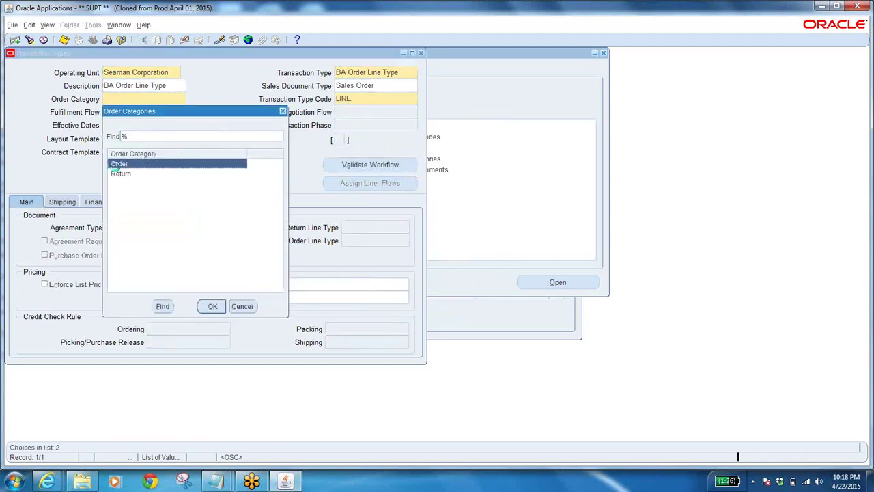
click(212, 306)
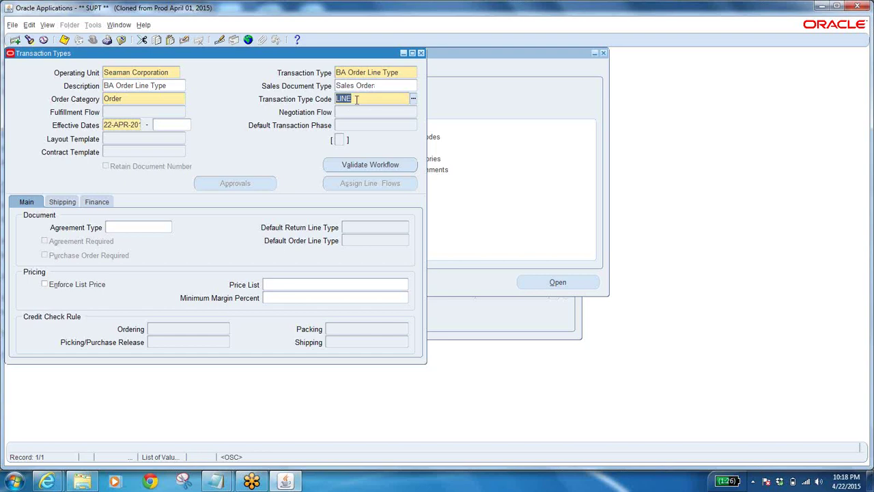
- Assign Seaman Price List as the price list and turn on Enforce List Price
click(132, 124)
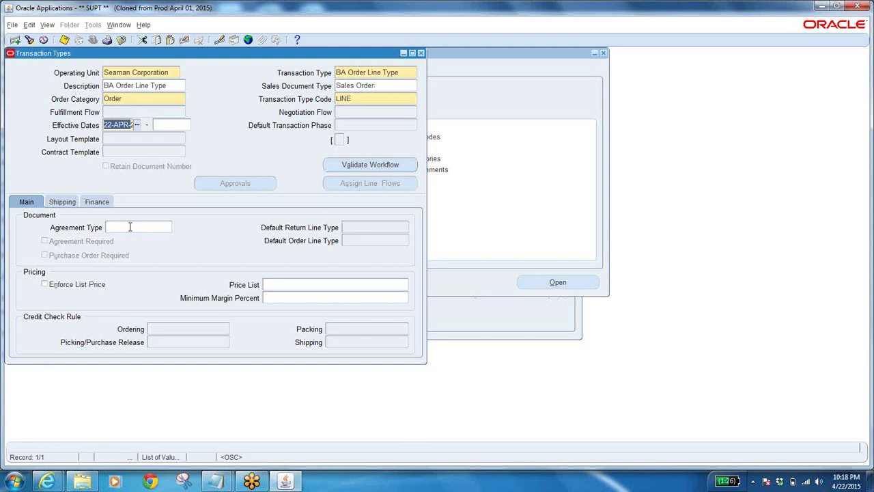
click(309, 285)
text(s)
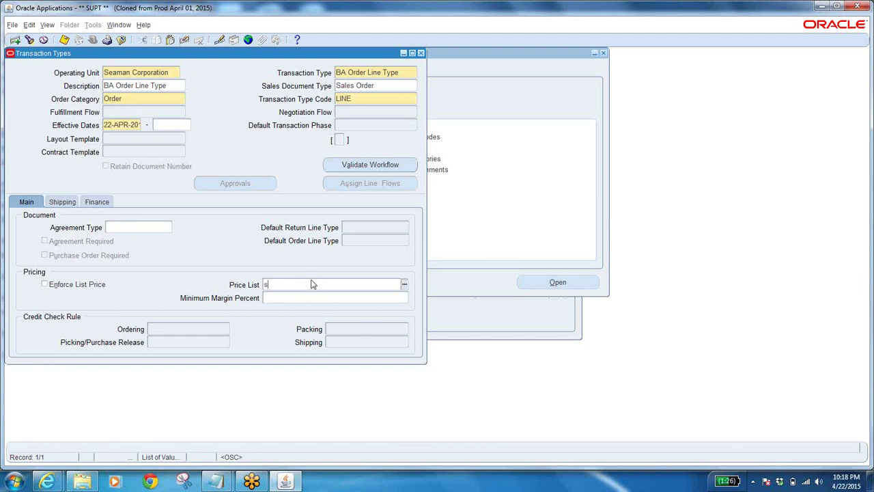
text(e)
key(Tab)
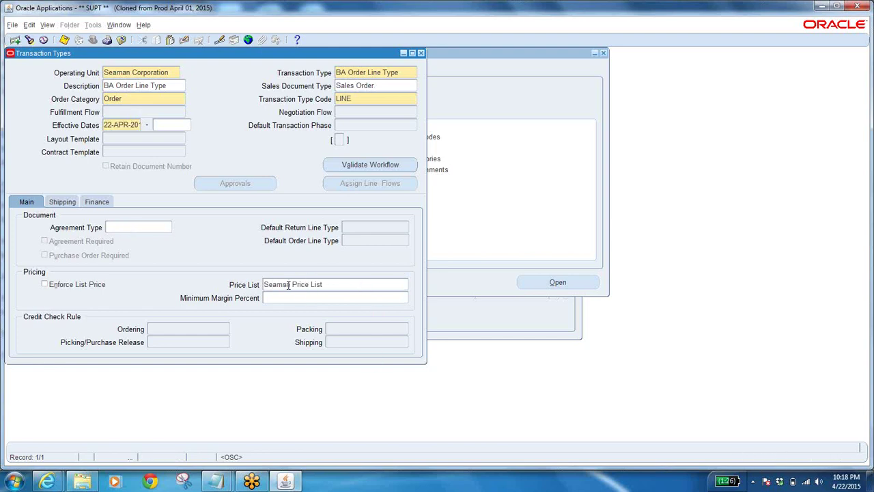
click(45, 284)
- In the shipping details, set the warehouse to Wooster Discrete and the shipping source type to Internal
click(61, 203)
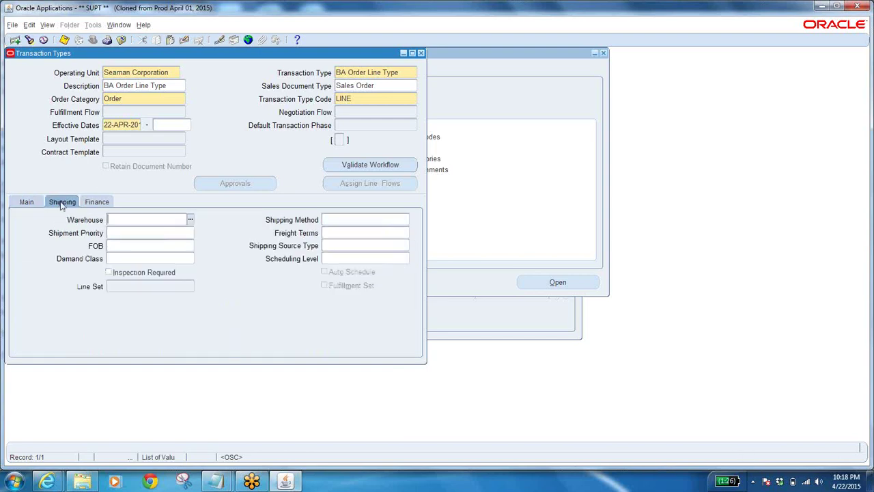
click(190, 219)
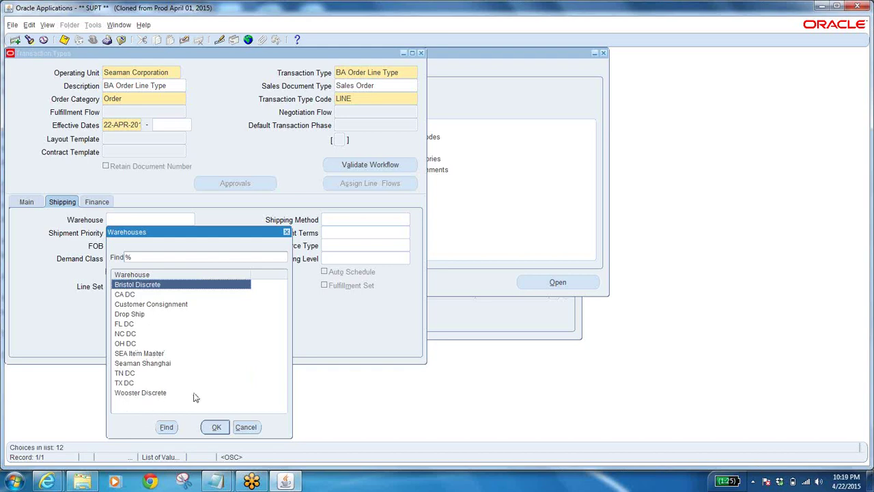
click(152, 395)
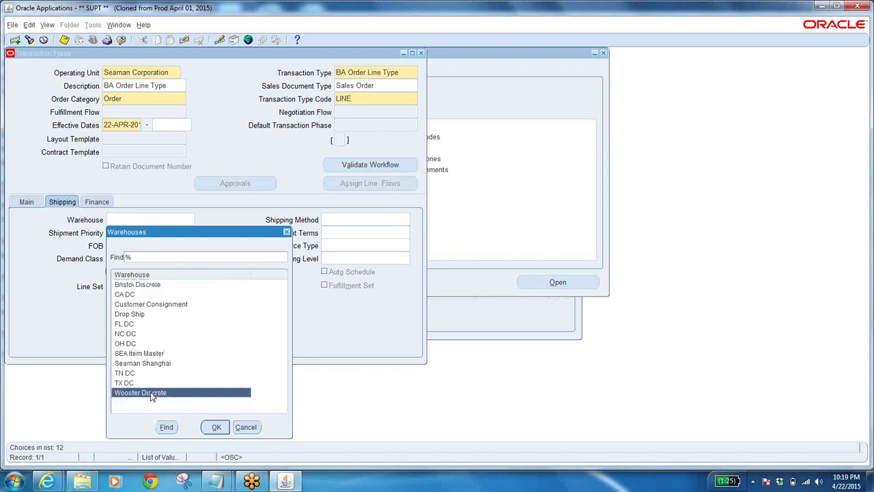
click(216, 427)
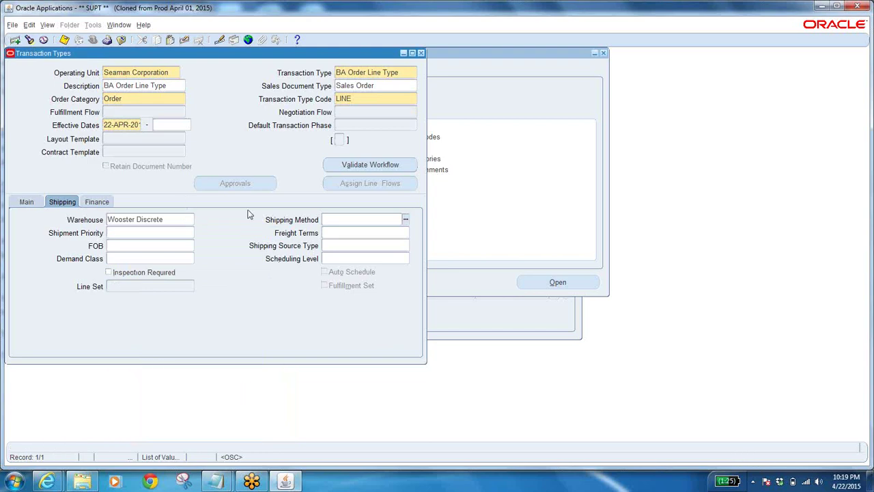
click(339, 248)
click(406, 246)
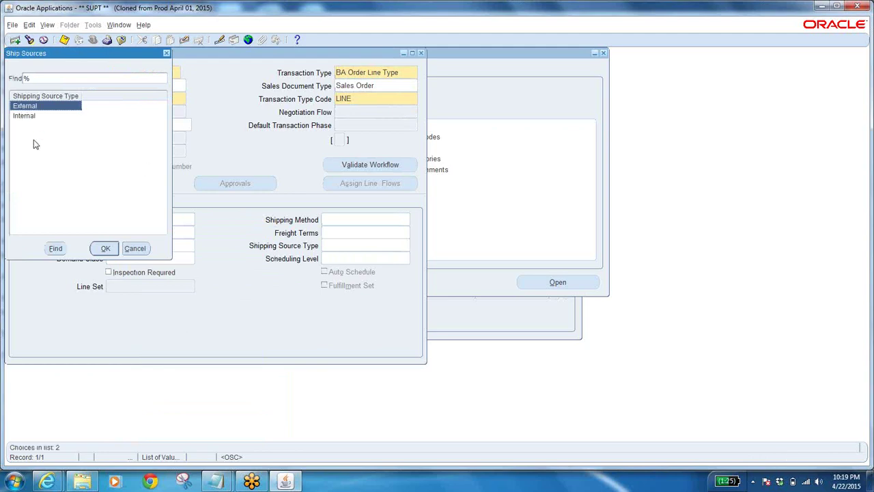
click(27, 116)
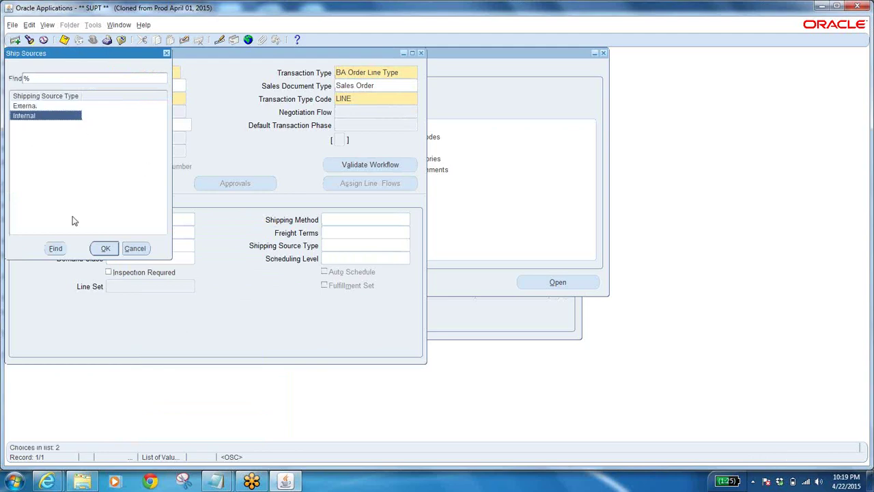
click(106, 250)
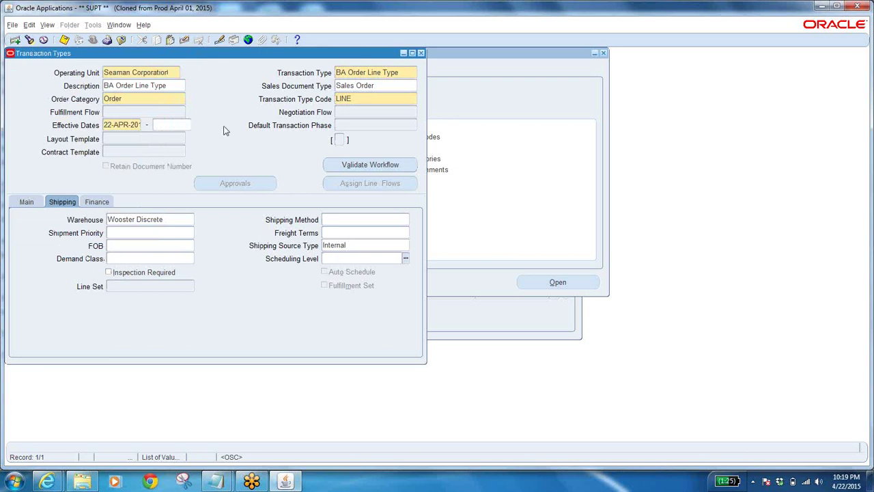
- In the finance details, set the invoice source to SEA_OM_Invoices and save the transaction type
click(94, 201)
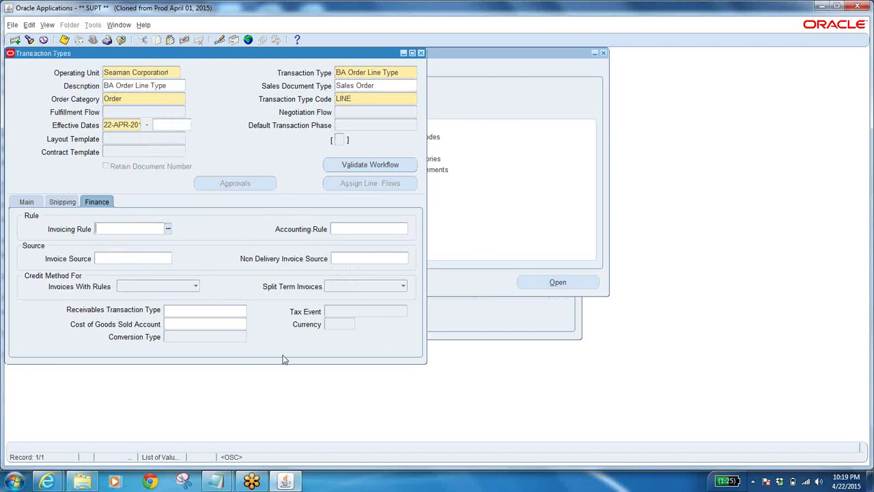
click(133, 257)
text(Sea%OM%)
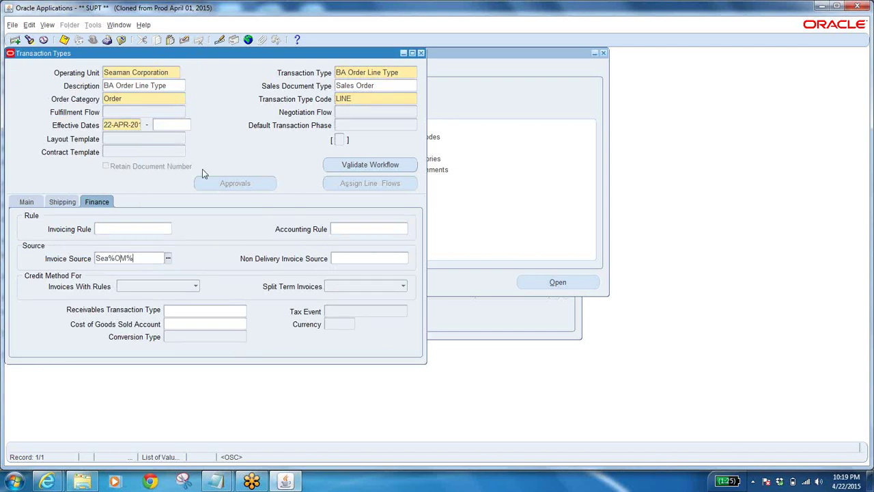
click(168, 258)
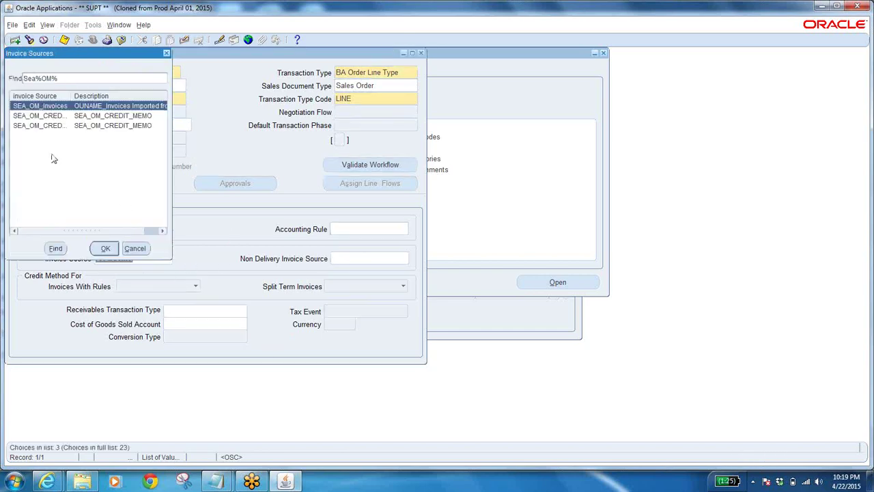
click(101, 249)
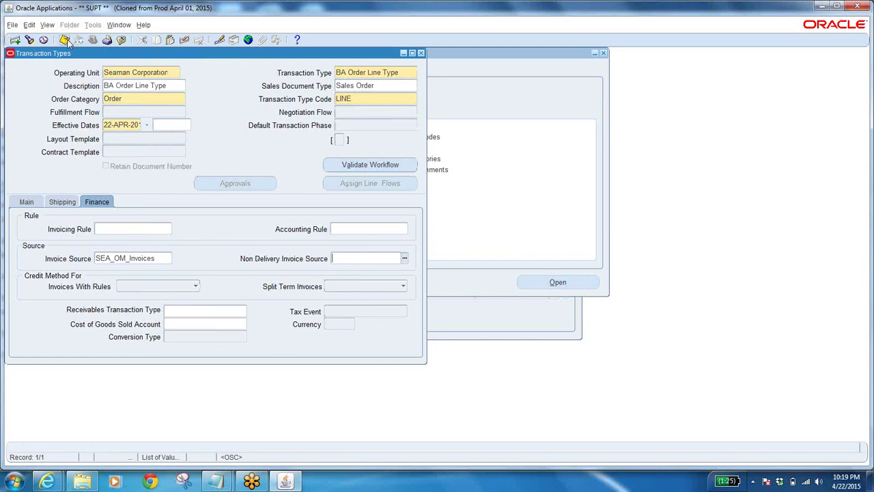
key(ctrl+s)
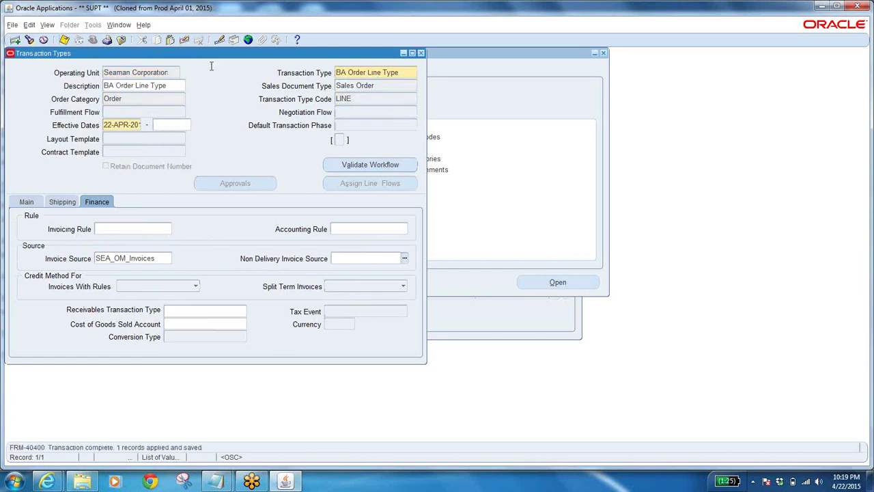
- Copy the transaction type name BA Order Line Type into the Notepad notes, below the ISO entry at the end
click(400, 72)
key(Tab)
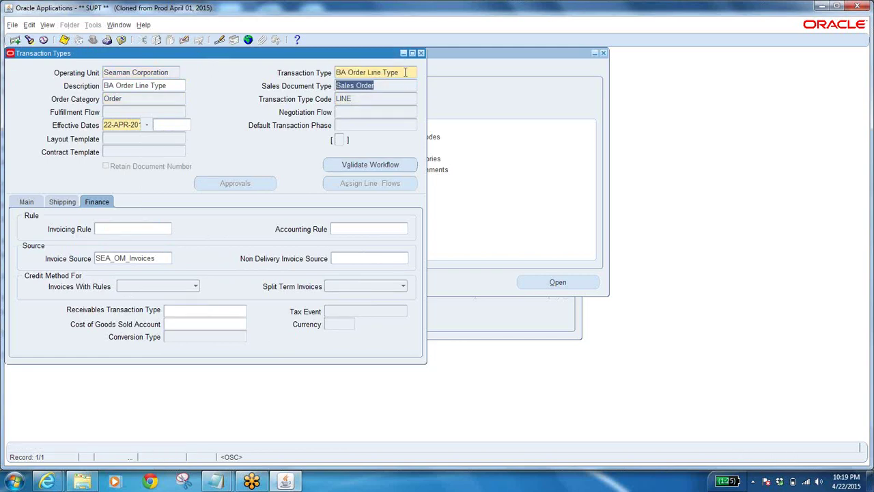
key(shift+Tab)
key(ctrl+c)
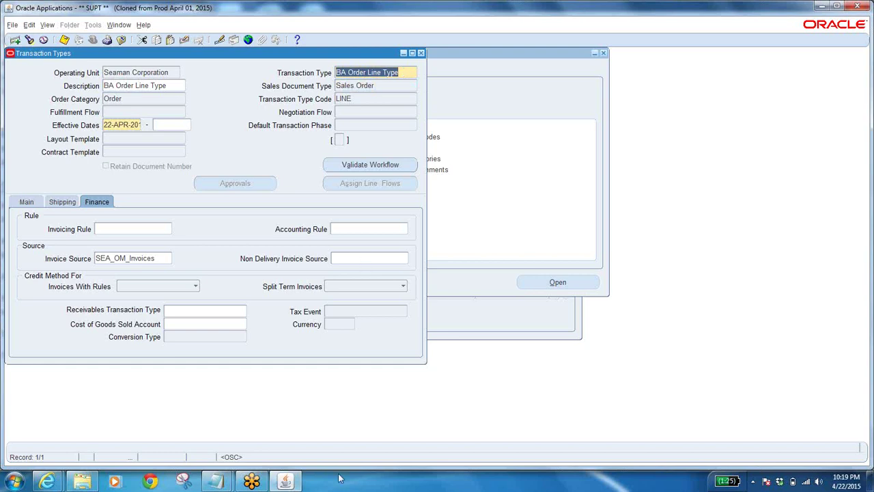
mouse_move(215, 482)
click(301, 418)
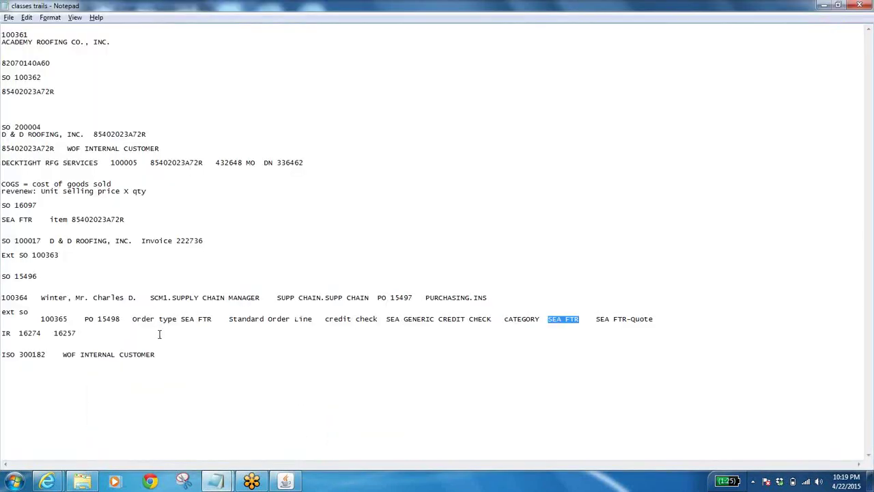
click(168, 354)
key(shift+Home)
click(168, 354)
key(ctrl+v)
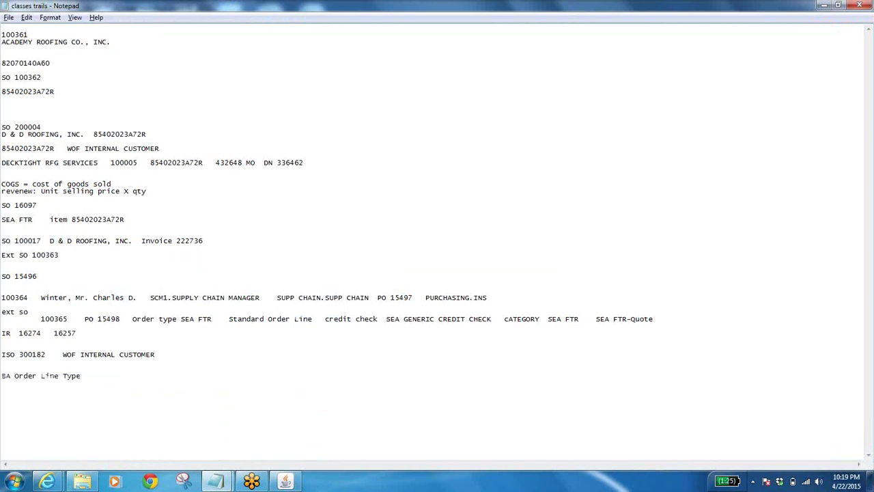
- Return to Oracle Applications and create a new transaction type named "BA Order Type", copying the same text into its description
key(alt+Tab)
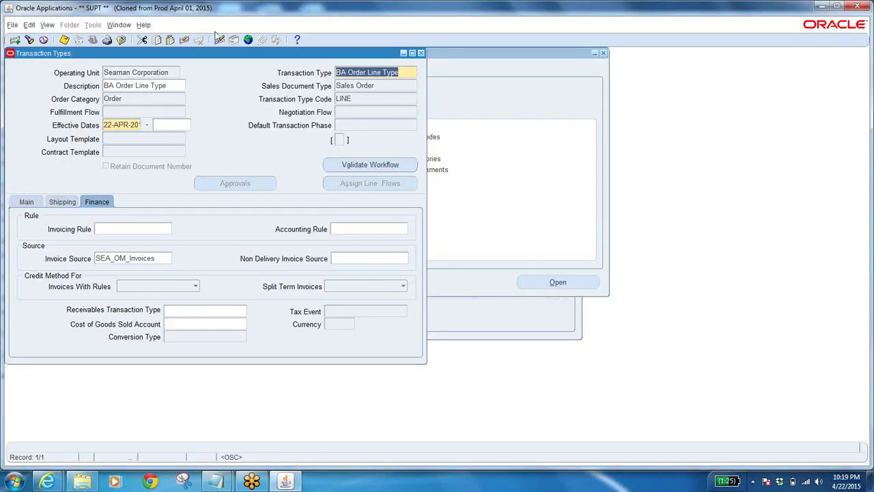
click(14, 40)
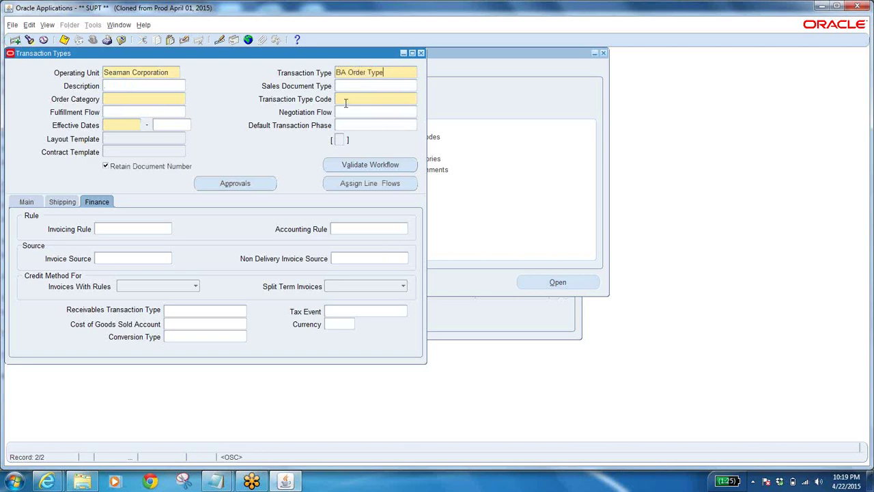
drag(396, 72, 188, 72)
key(ctrl+c)
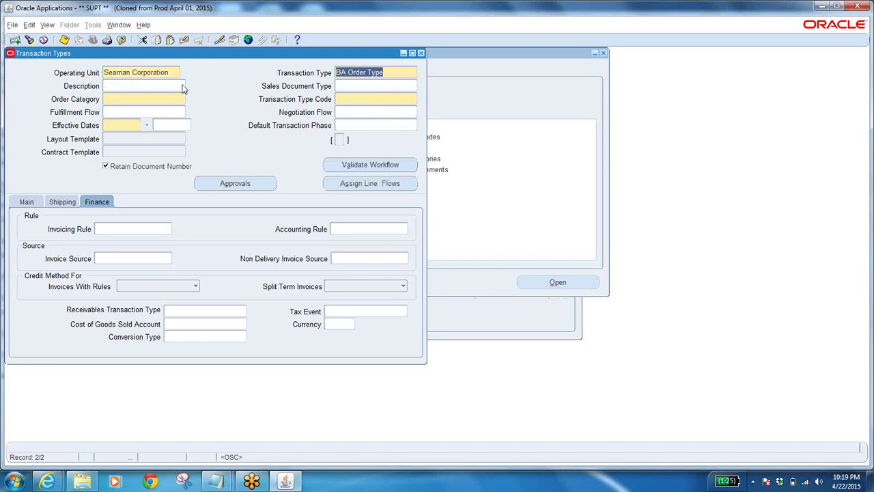
click(127, 89)
key(ctrl+v)
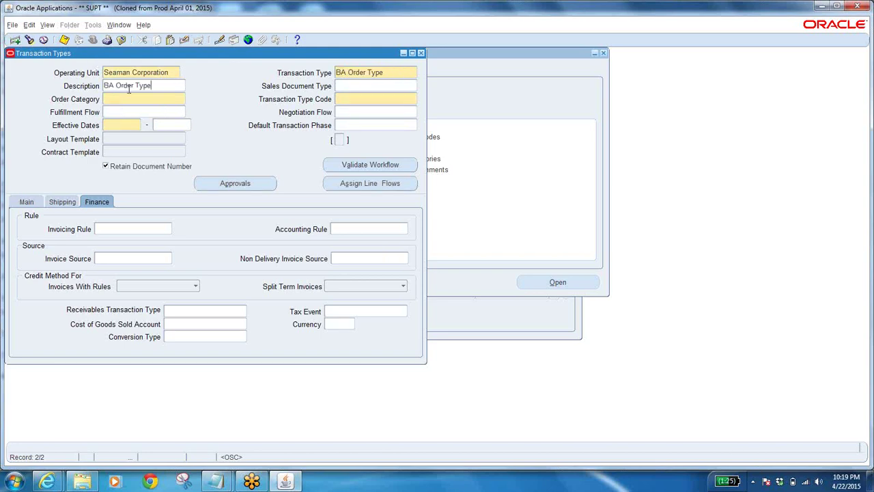
- Set the sales document type to Sales Order, the order category to Mixed and the transaction type code to ORDER
click(348, 84)
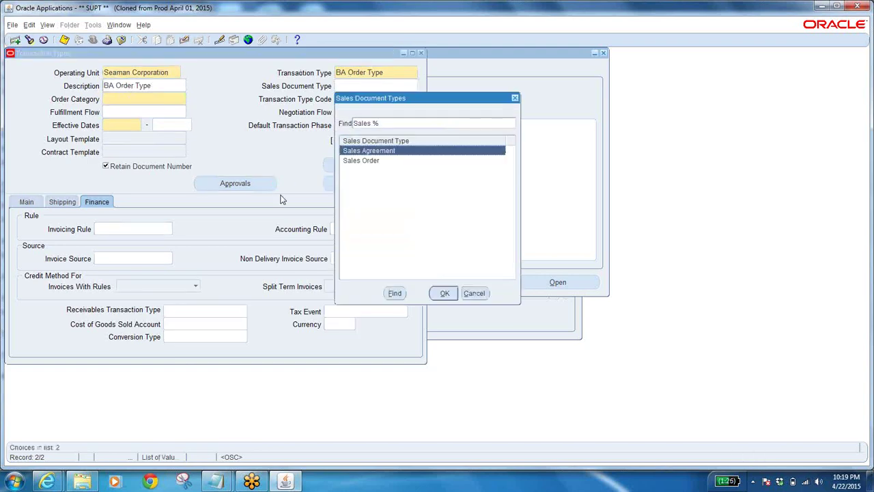
click(374, 164)
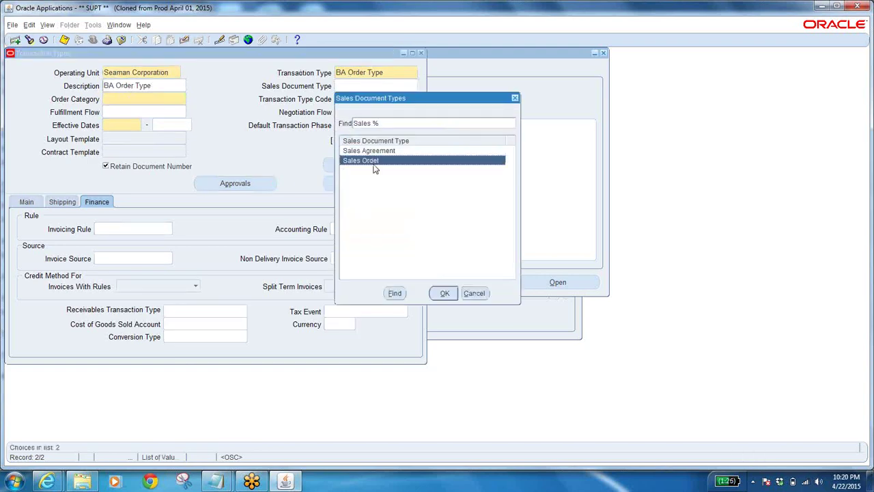
click(445, 293)
click(181, 100)
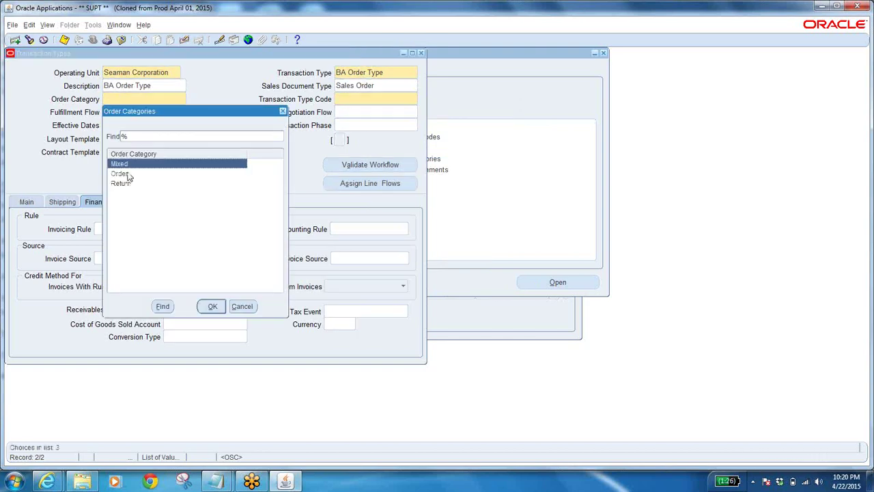
click(212, 307)
click(413, 99)
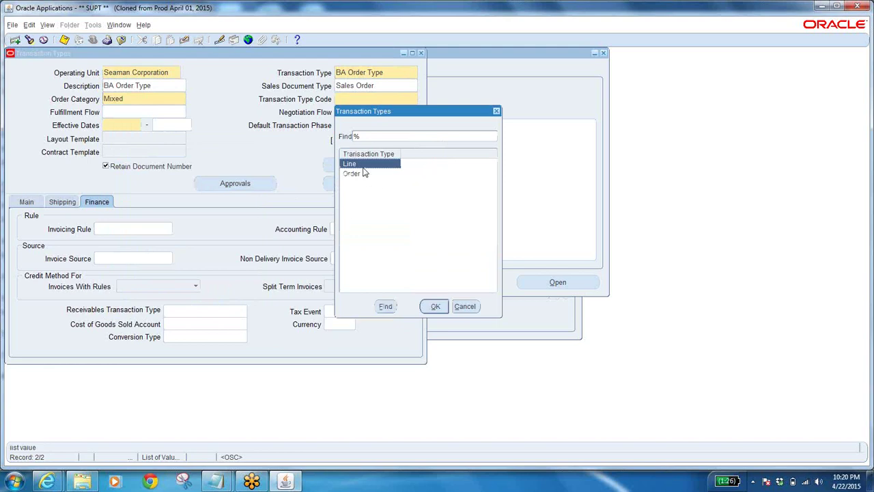
click(360, 175)
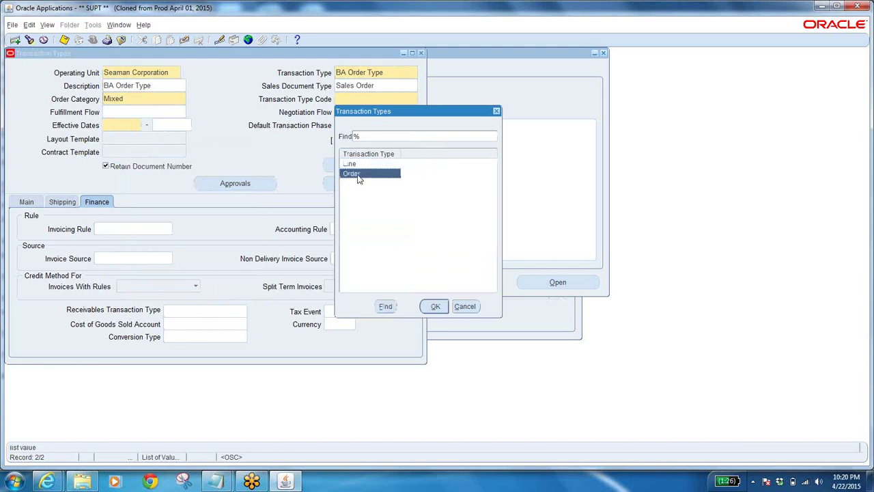
click(438, 308)
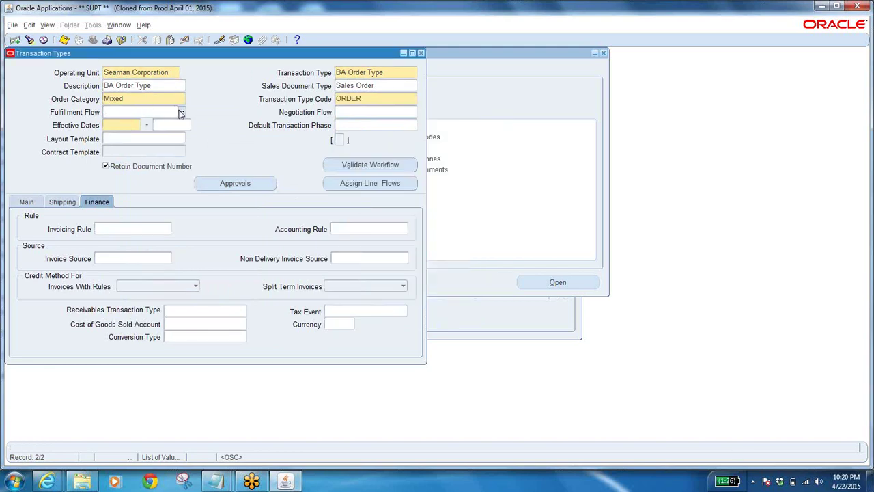
- Assign Order Flow - Generic as fulfillment flow and Negotiation Flow - Generic as negotiation flow, and start the effective dates today
click(180, 111)
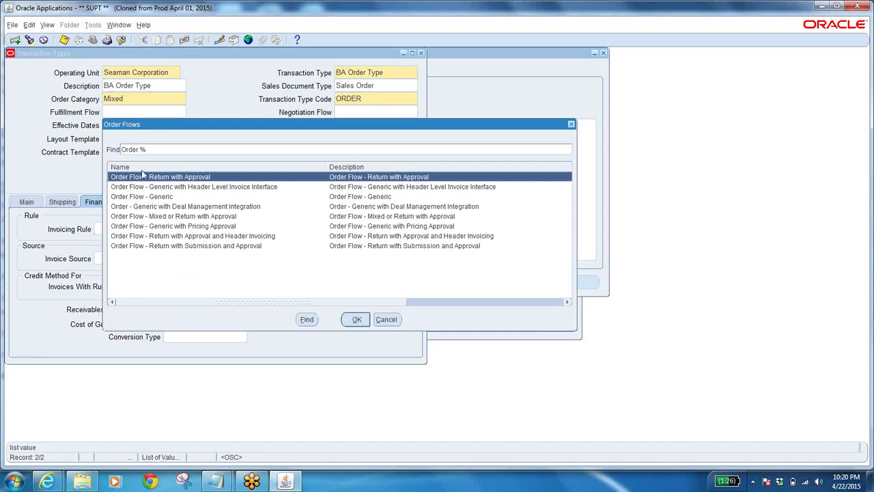
click(156, 197)
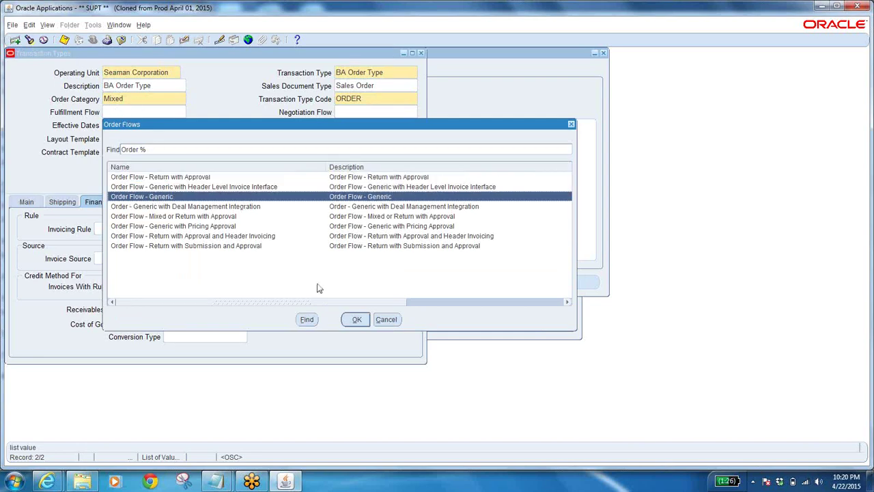
click(358, 319)
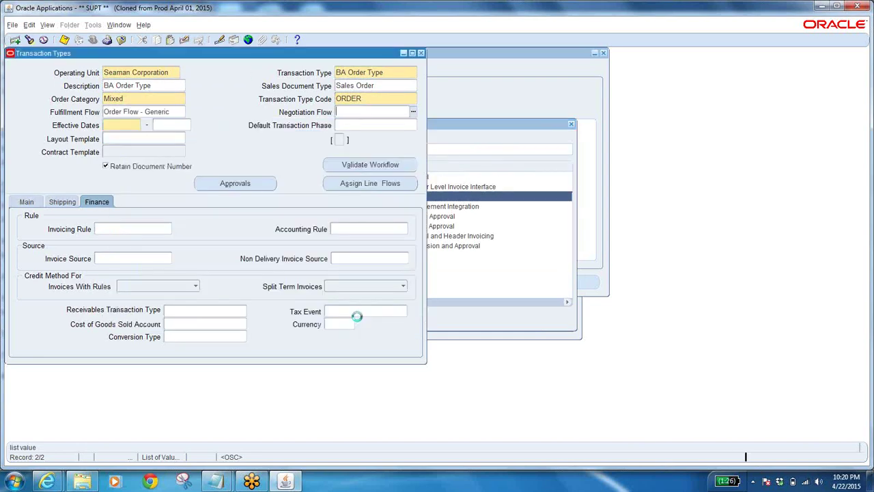
click(412, 112)
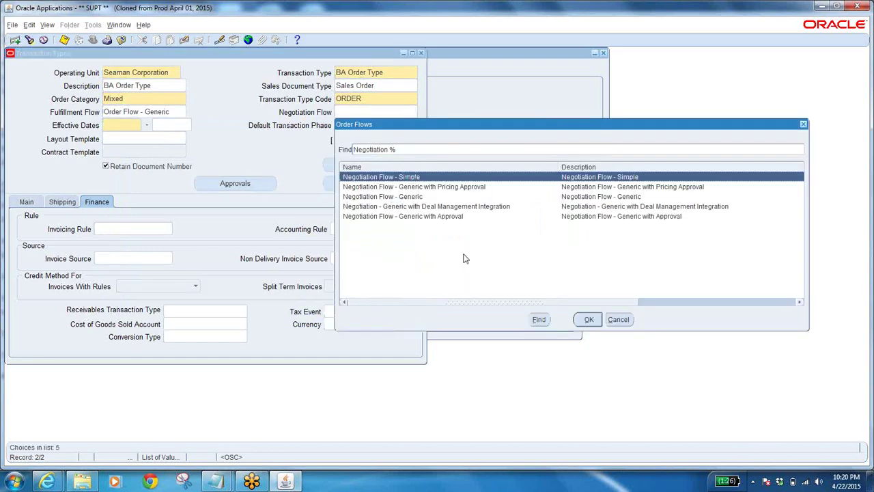
click(413, 197)
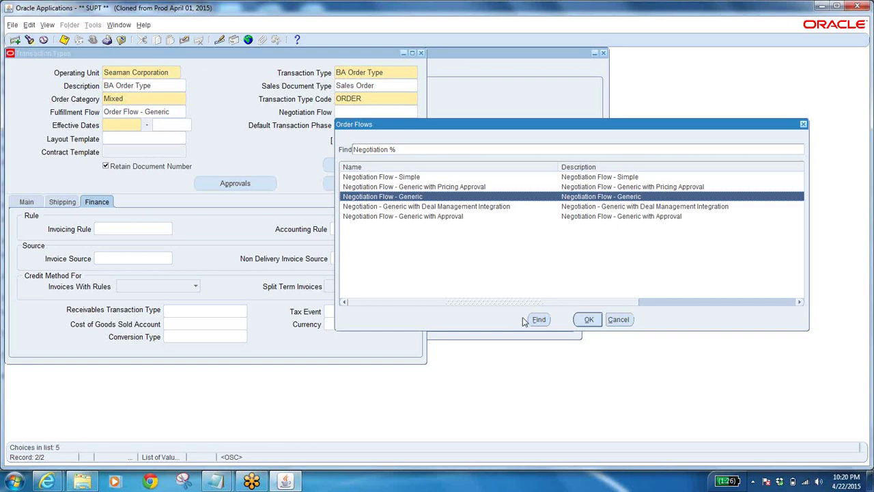
click(589, 319)
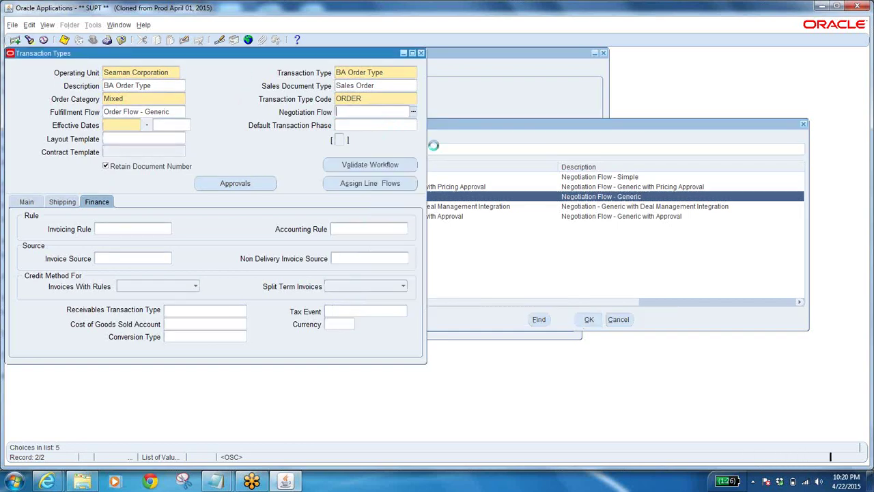
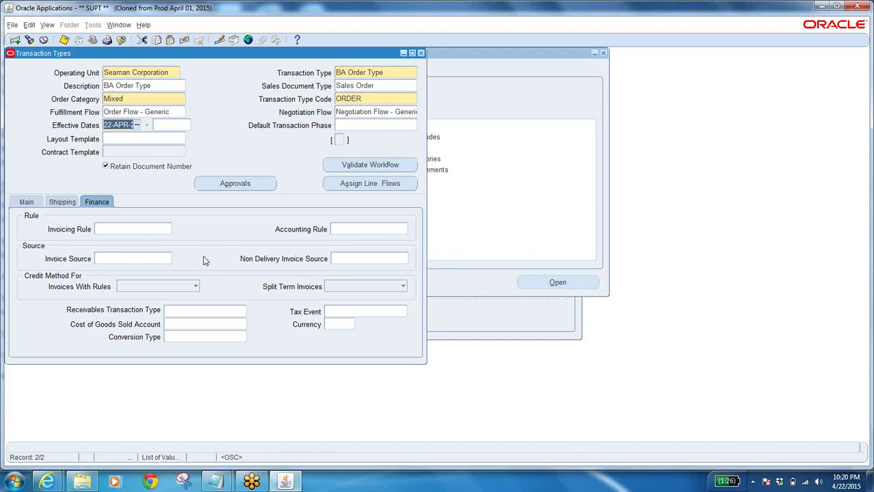
- In the main details, set the default return line type to Return for Credit With Approva and the default order line type to BA Order Line Type
click(116, 231)
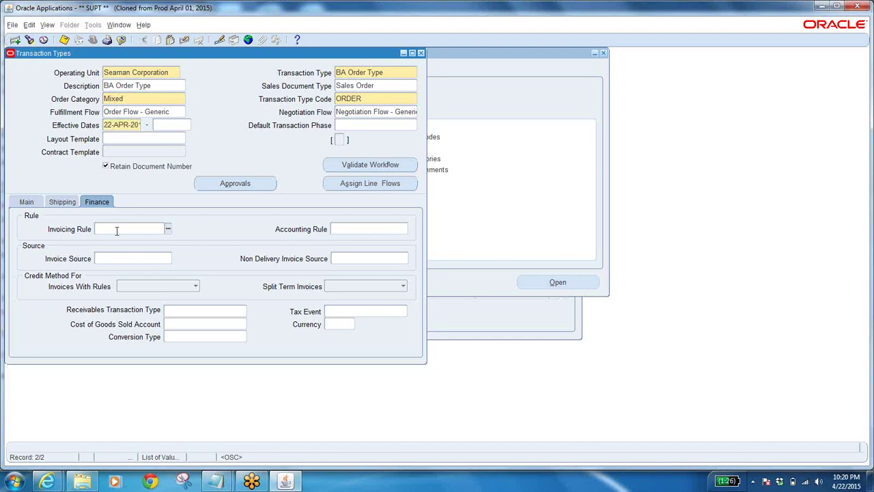
click(27, 203)
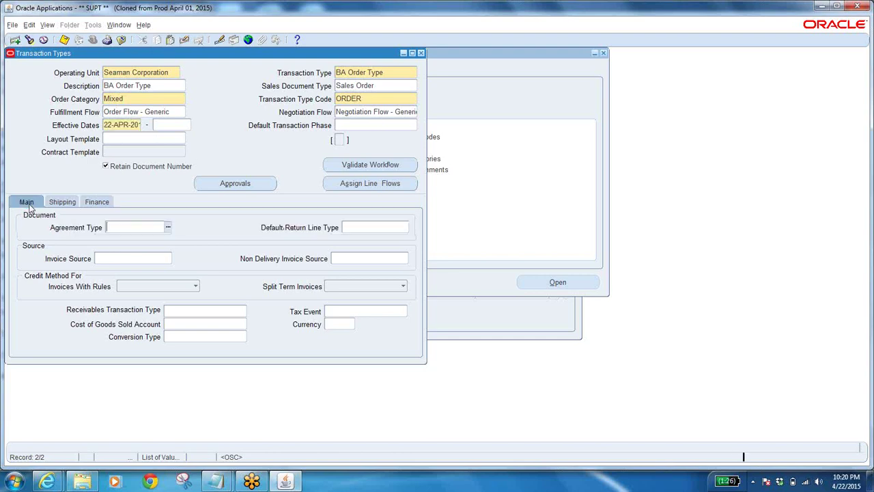
click(383, 224)
click(404, 227)
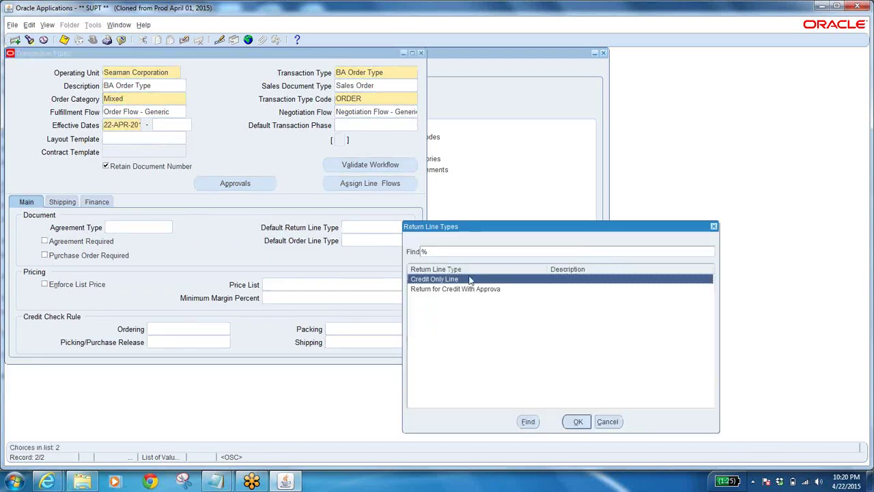
click(458, 289)
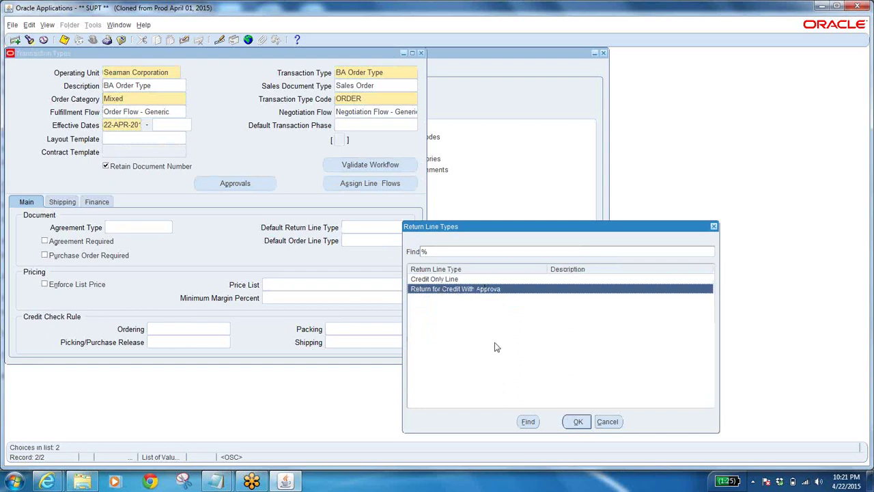
click(577, 423)
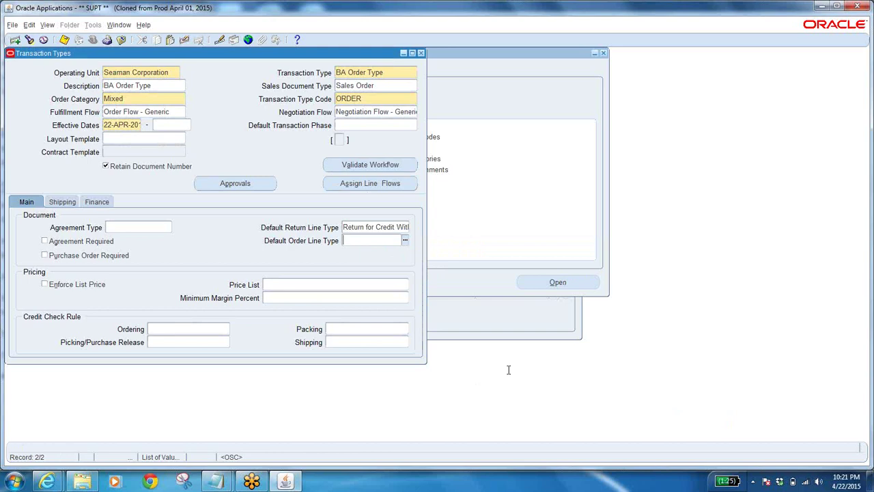
click(405, 241)
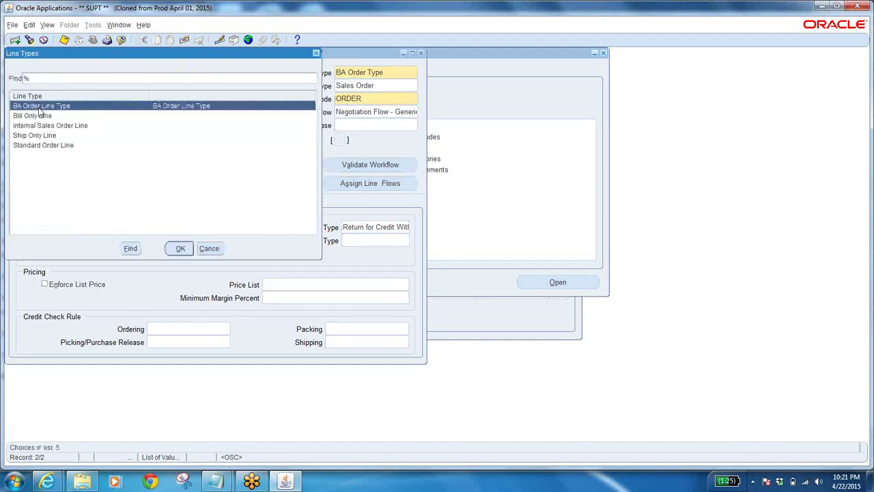
click(180, 248)
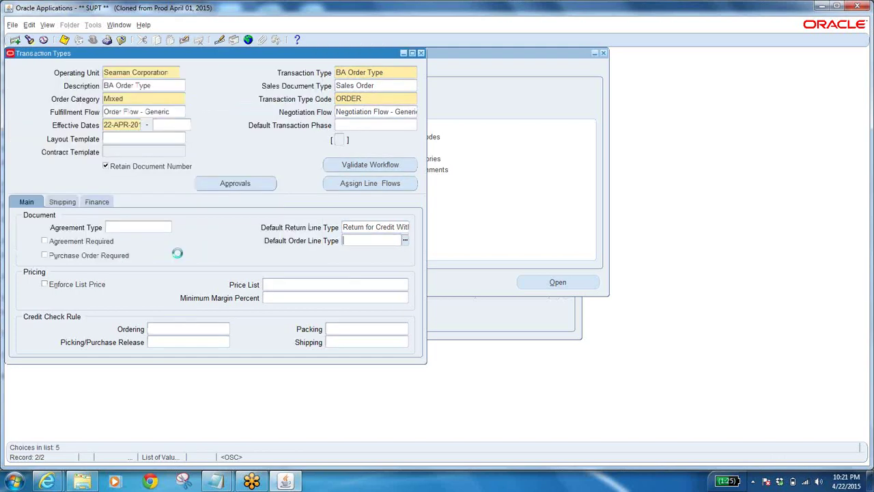
click(374, 240)
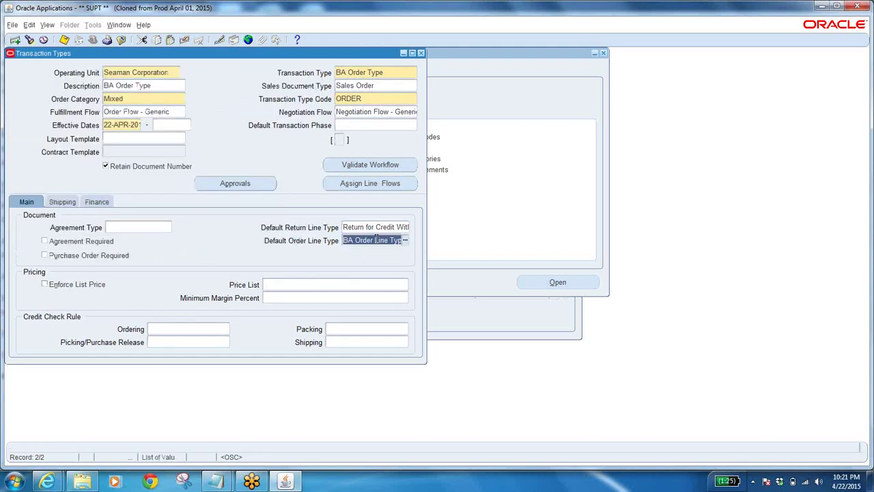
- Copy SEA GENERIC CREDIT CHECK from the Notepad notes into the order type's shipping credit check rule in Oracle Applications
click(63, 202)
click(26, 202)
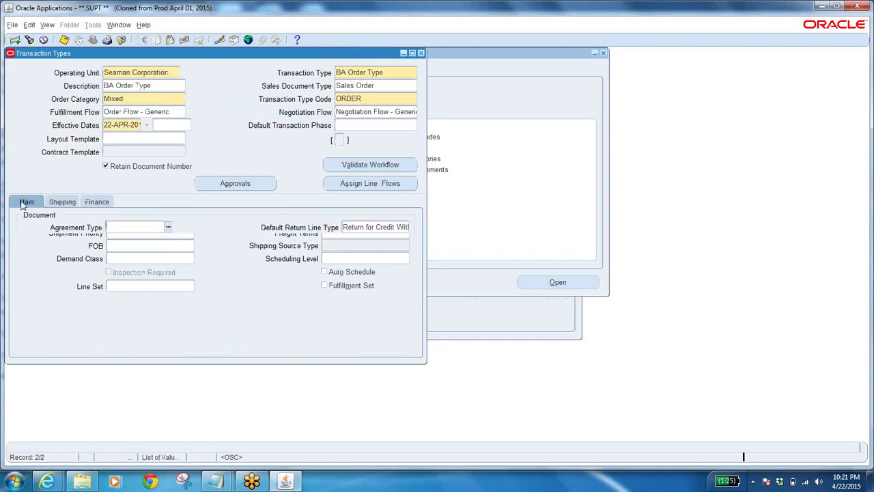
click(179, 332)
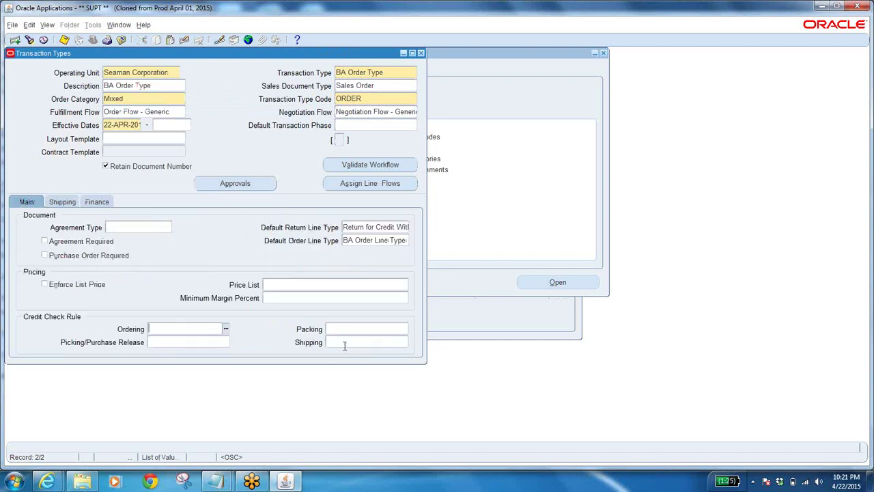
click(344, 346)
click(172, 343)
click(375, 342)
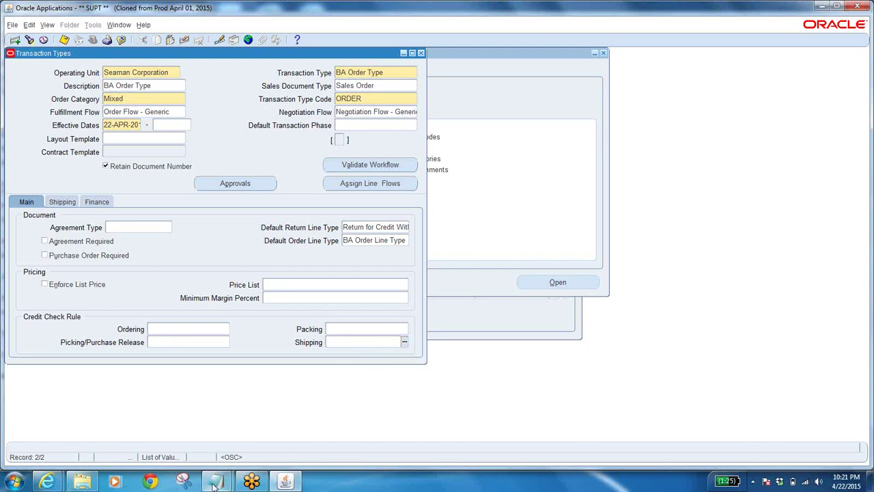
mouse_move(217, 481)
click(265, 440)
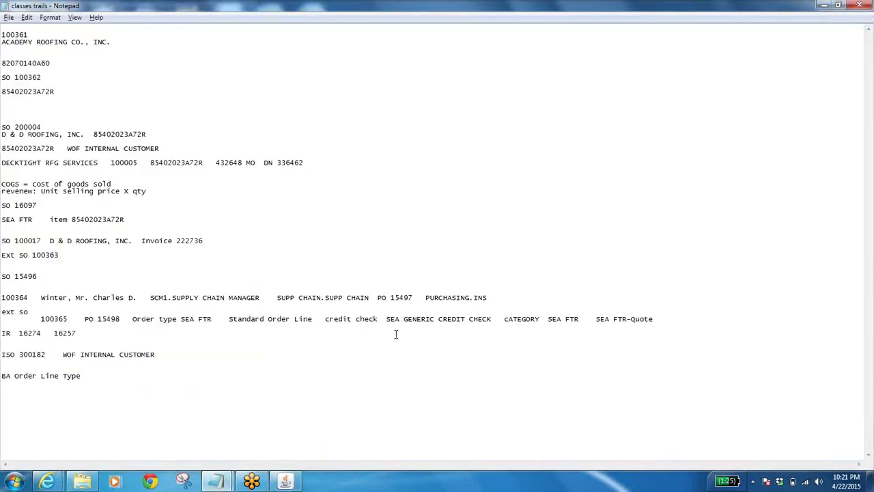
drag(387, 321, 493, 319)
key(ctrl+c)
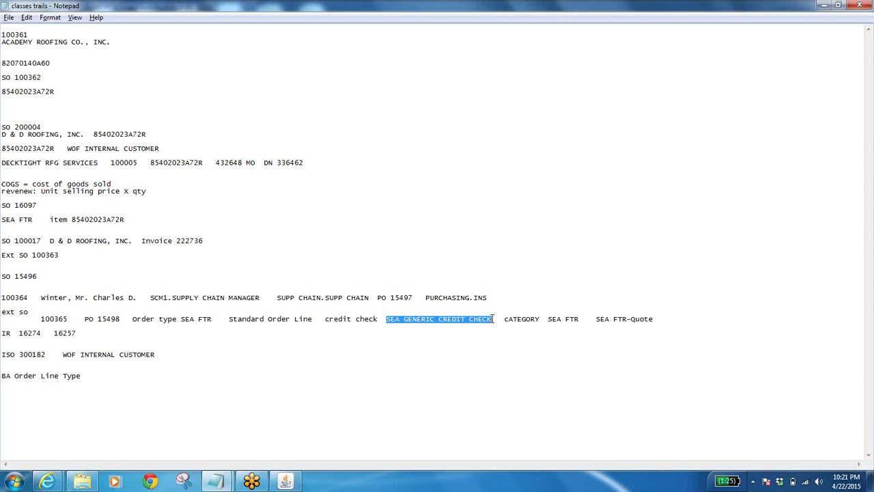
key(alt+Tab)
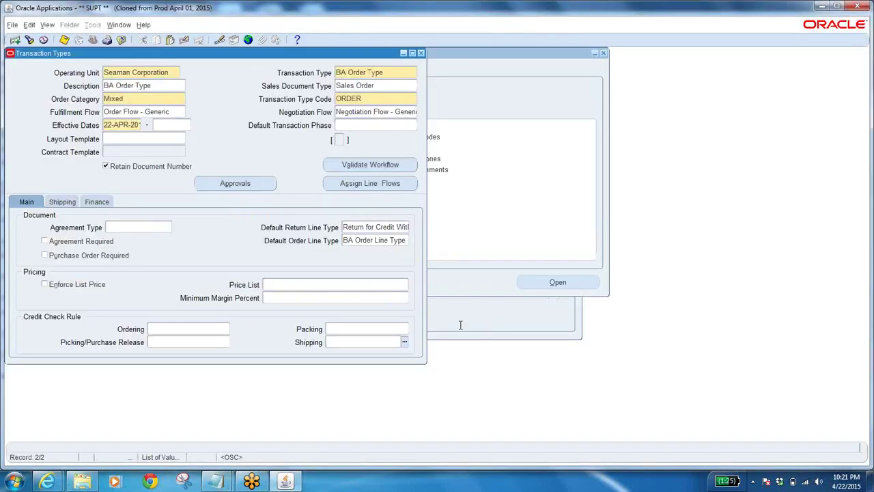
key(ctrl+v)
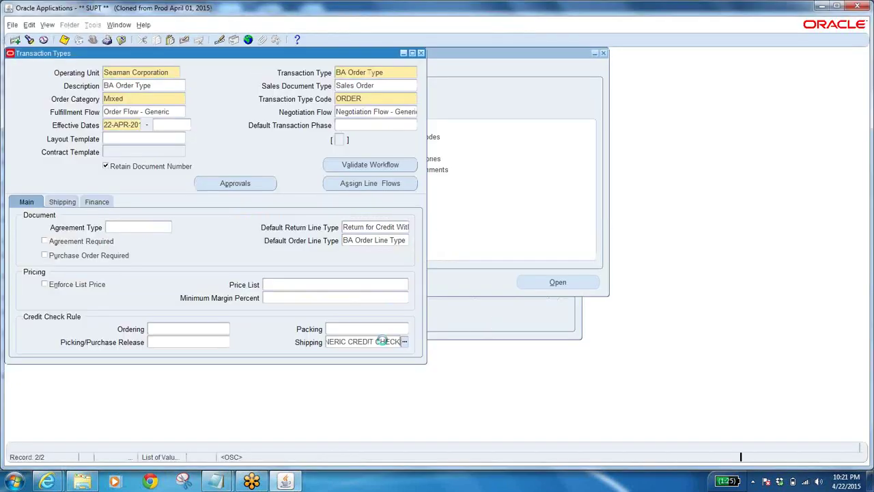
key(Tab)
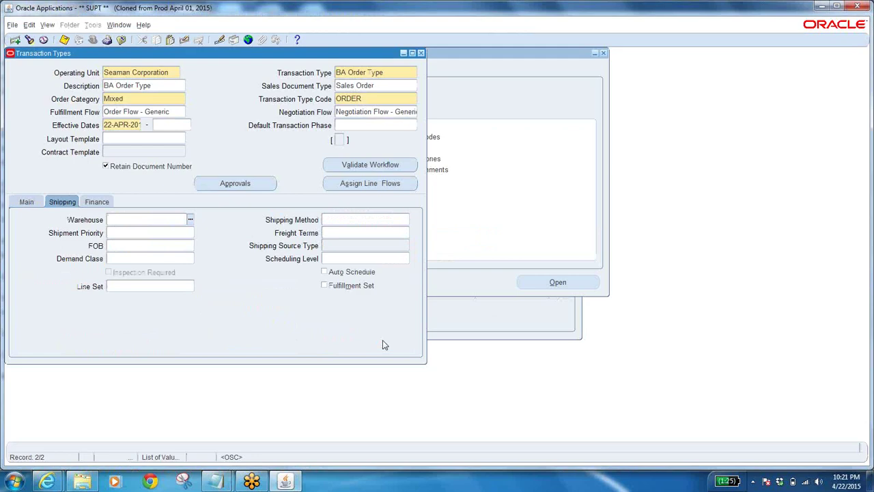
- In the shipping details, set the warehouse to Wooster Discrete and enable Fulfillment Set and Auto Schedule
click(96, 201)
click(62, 201)
click(192, 222)
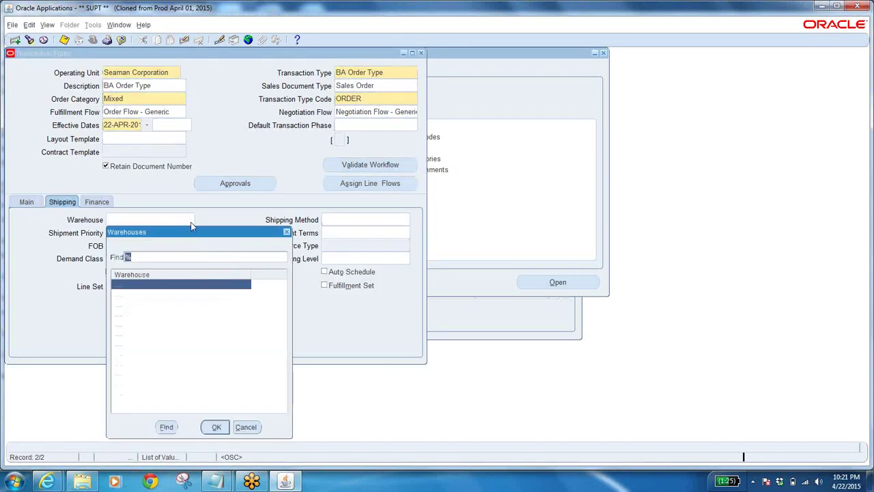
click(168, 392)
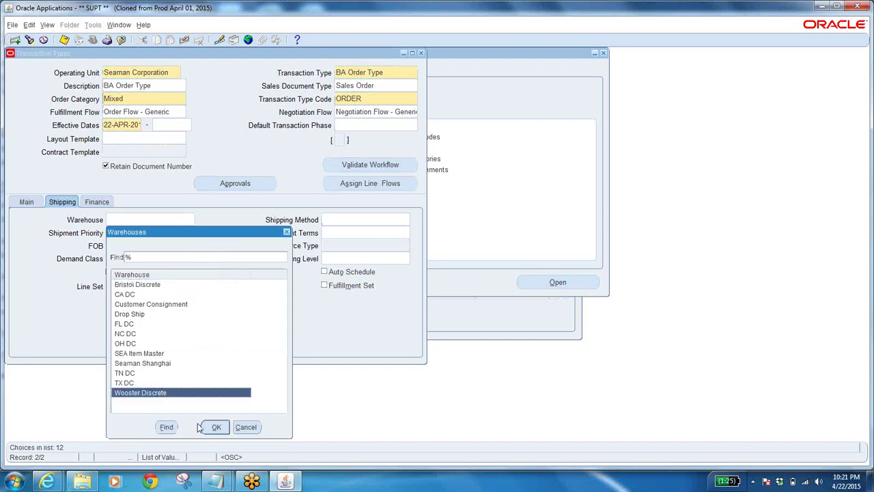
click(216, 426)
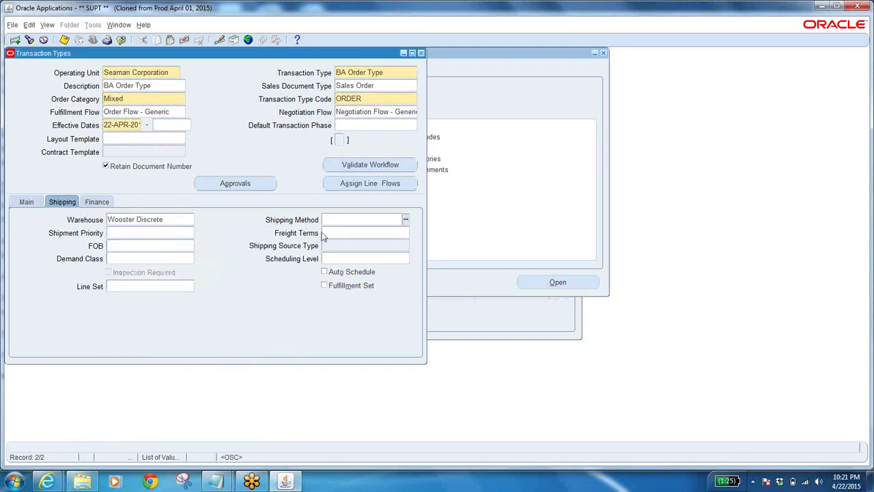
click(325, 287)
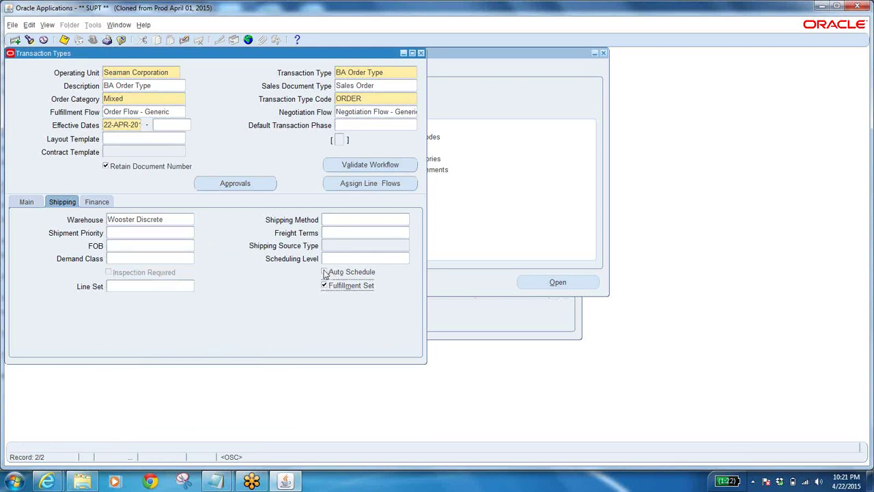
click(325, 273)
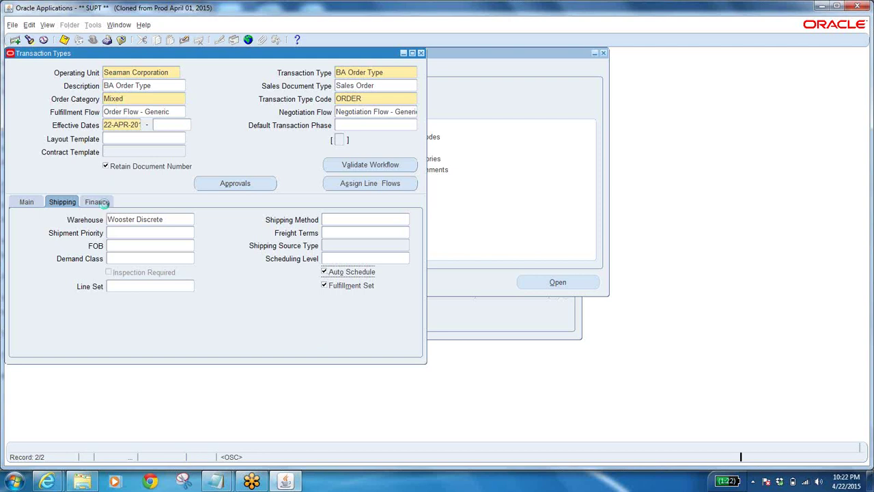
- Open the finance details of BA Order Type
click(104, 203)
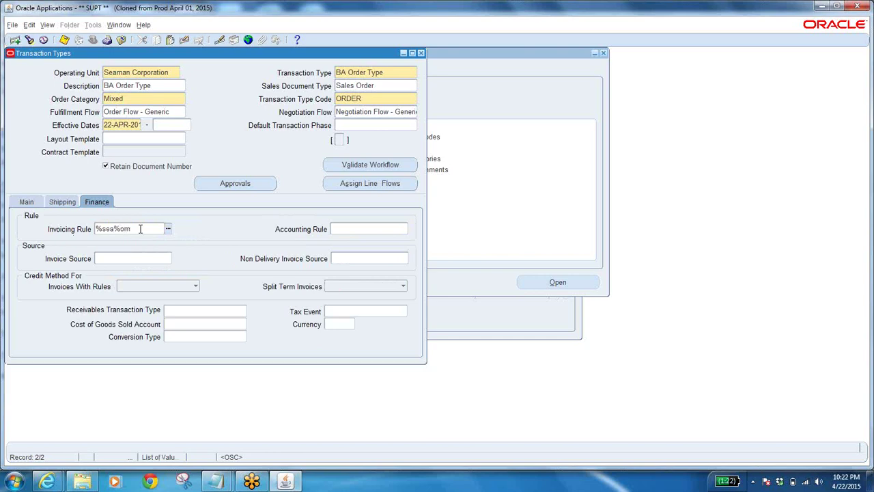
key(Tab)
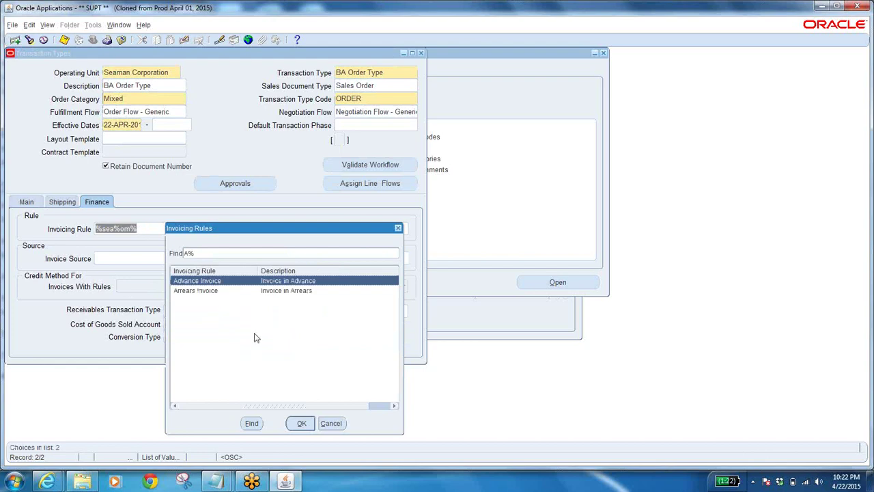
click(331, 424)
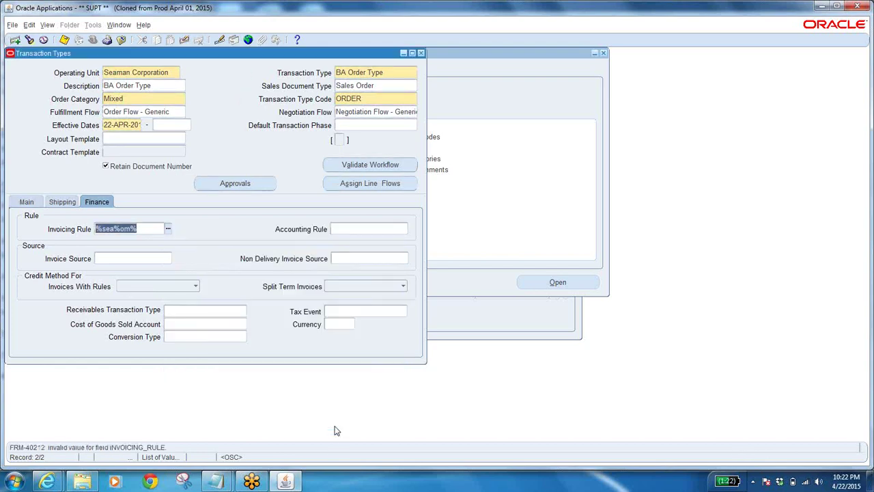
key(BackSpace)
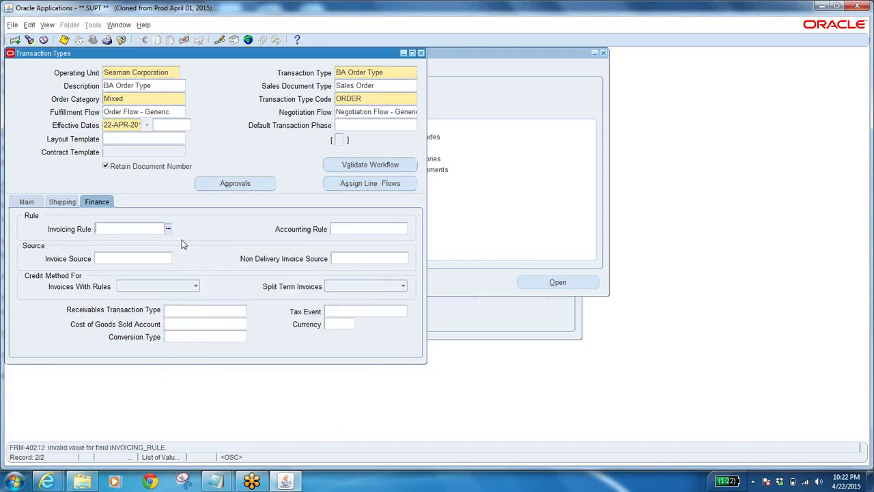
- Set the invoice source to SEA_OM_Invoices and the receivables transaction type to Invoice, and save the order type
click(138, 262)
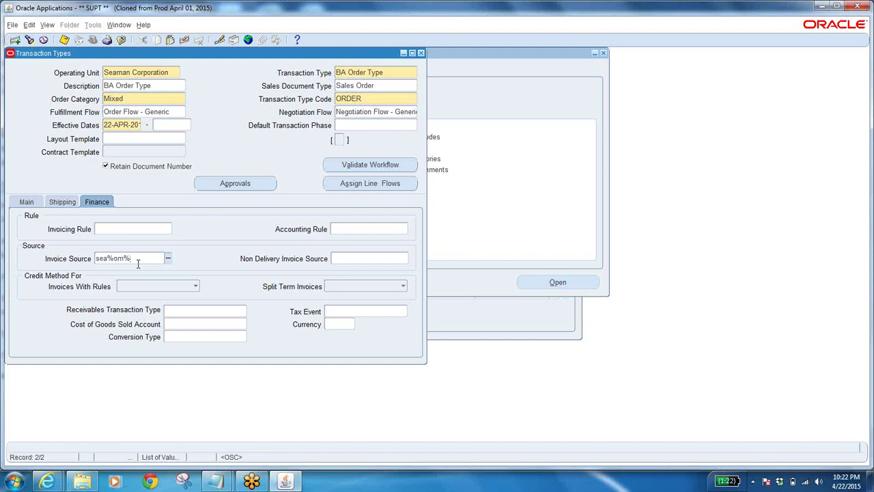
key(Tab)
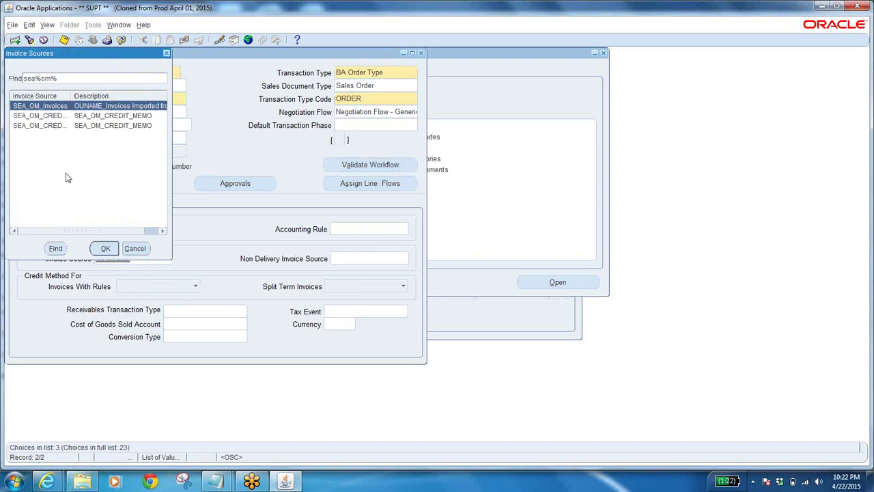
click(105, 249)
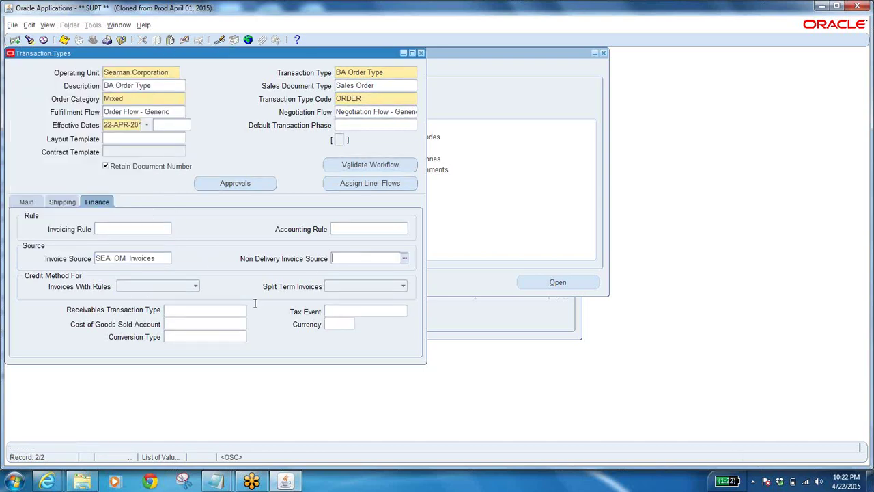
click(211, 310)
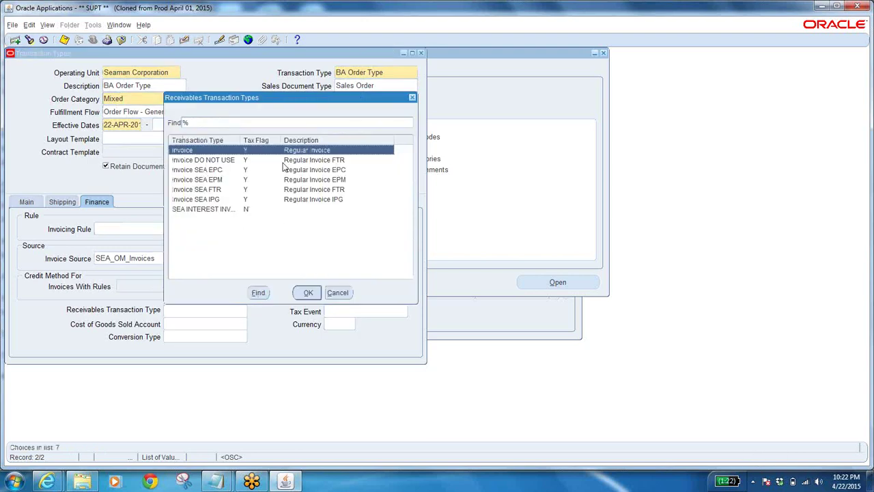
click(309, 190)
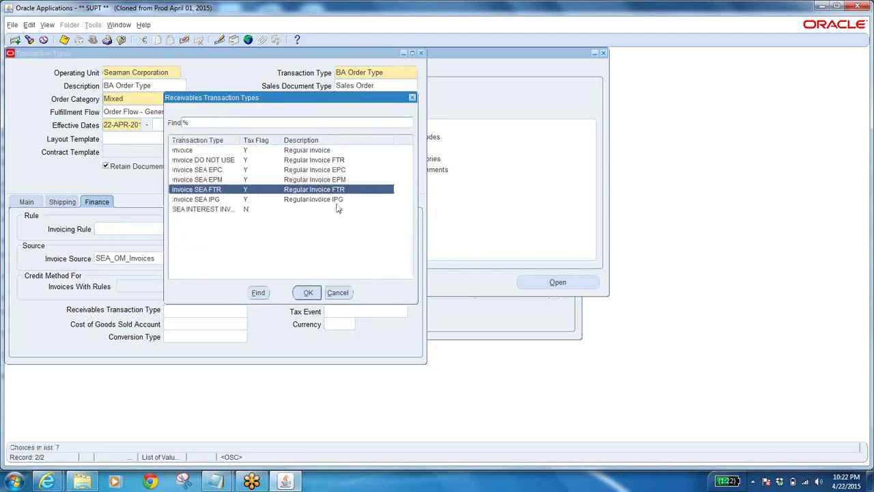
click(267, 152)
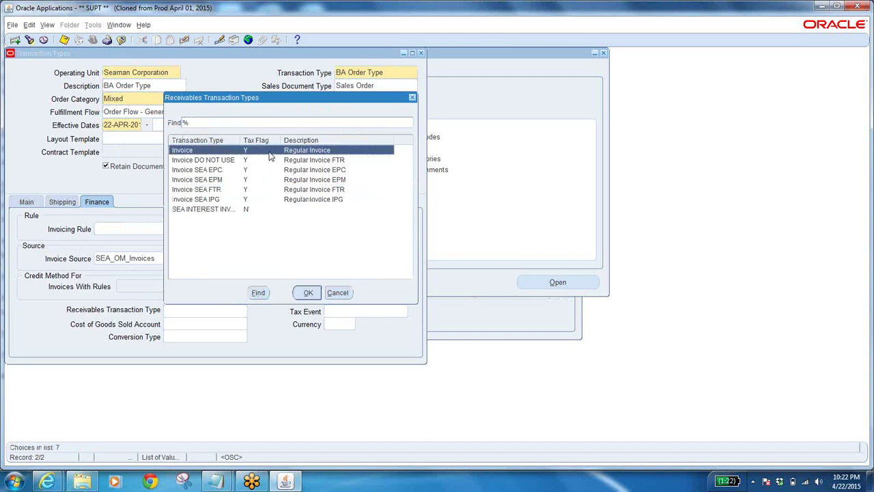
click(304, 289)
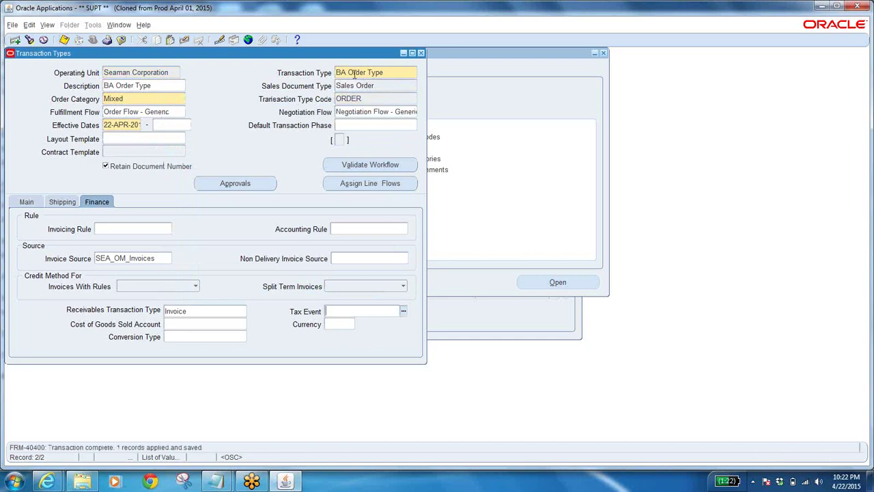
- Open the line flow assignments of BA Order Type and add BA Order Line Type as the line type
click(366, 181)
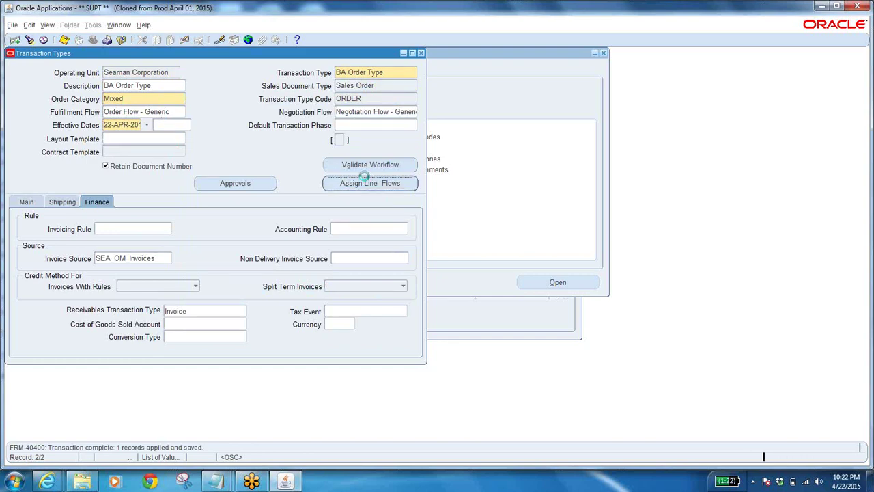
click(337, 222)
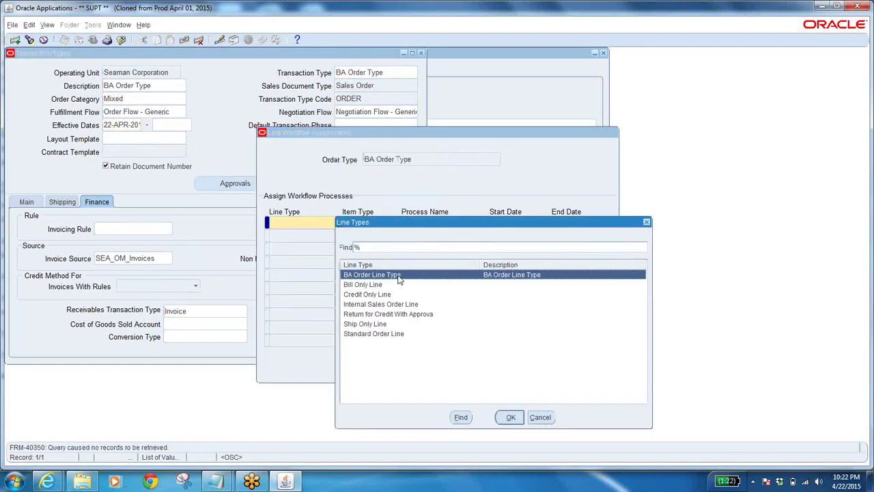
click(510, 417)
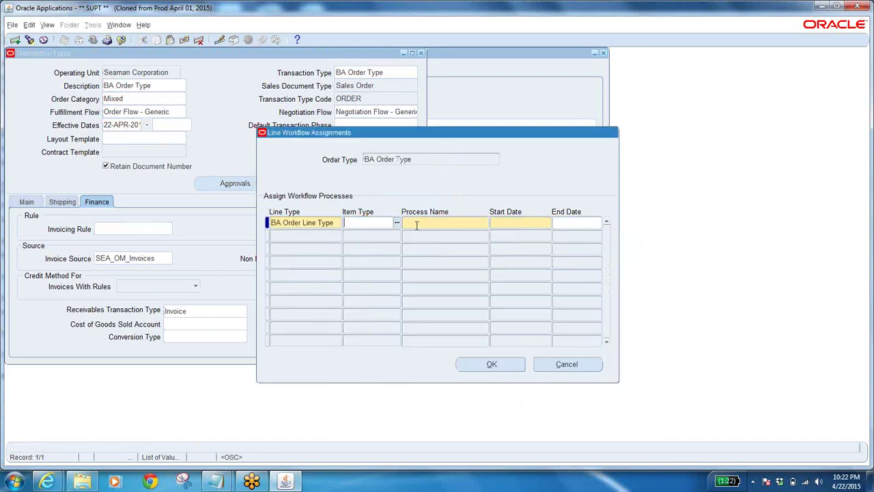
- Assign Line Flow - Generic as the workflow process for BA Order Line Type
click(418, 224)
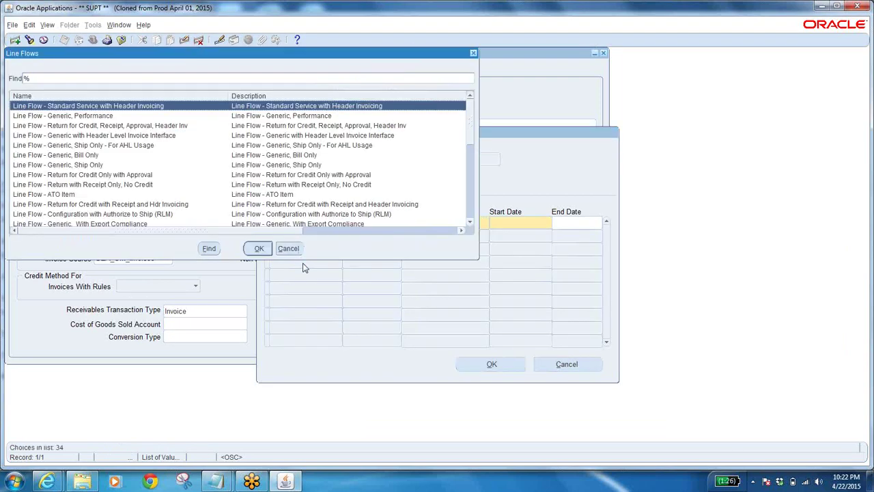
text(line)
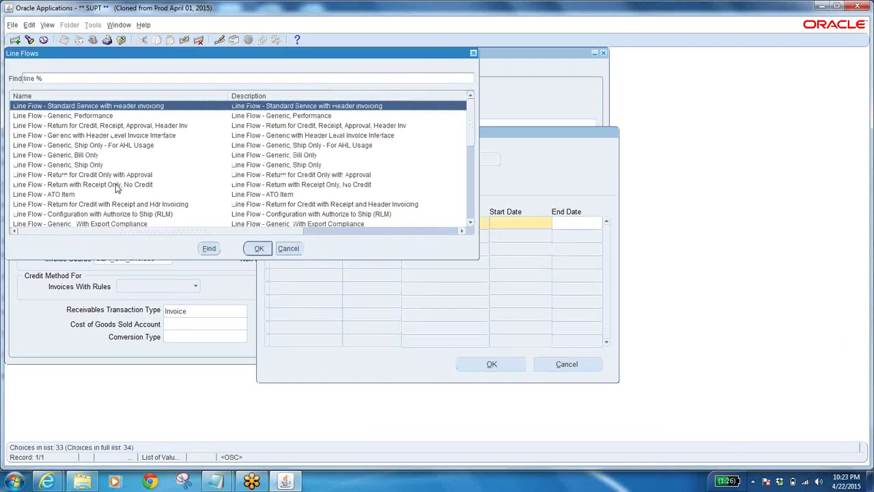
click(469, 222)
click(470, 224)
click(470, 223)
click(470, 223)
click(469, 224)
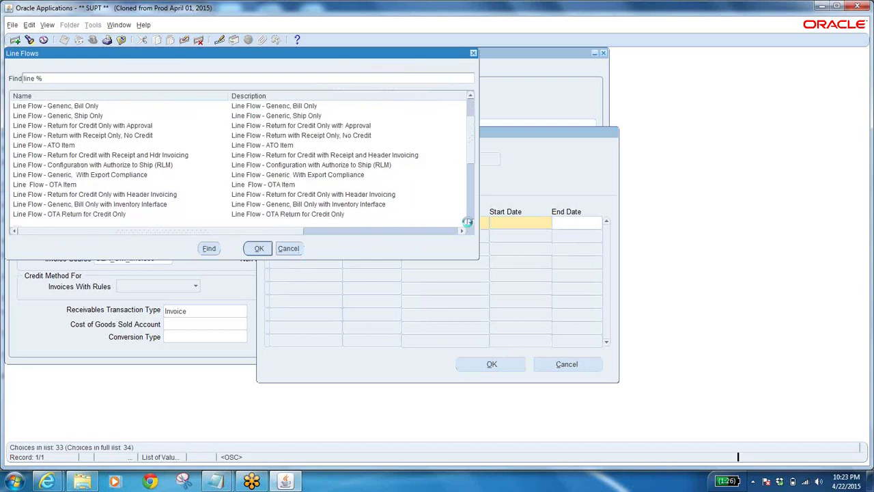
click(470, 226)
click(470, 226)
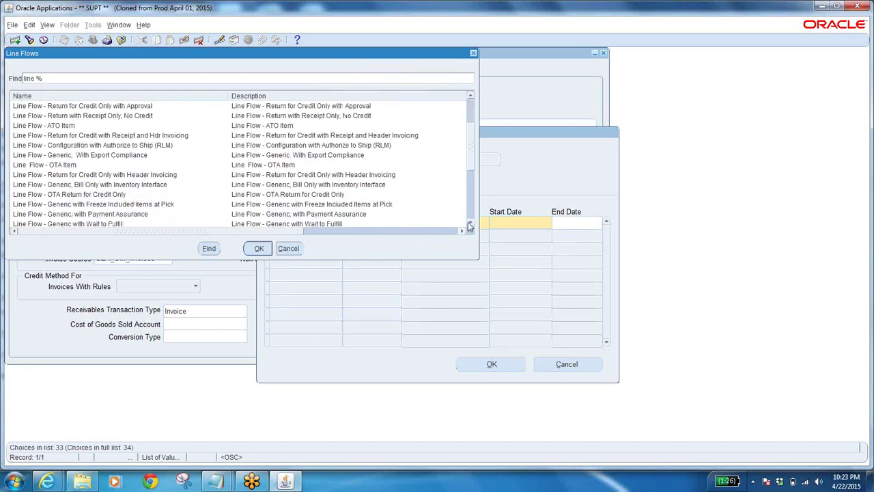
click(470, 225)
click(470, 224)
click(470, 223)
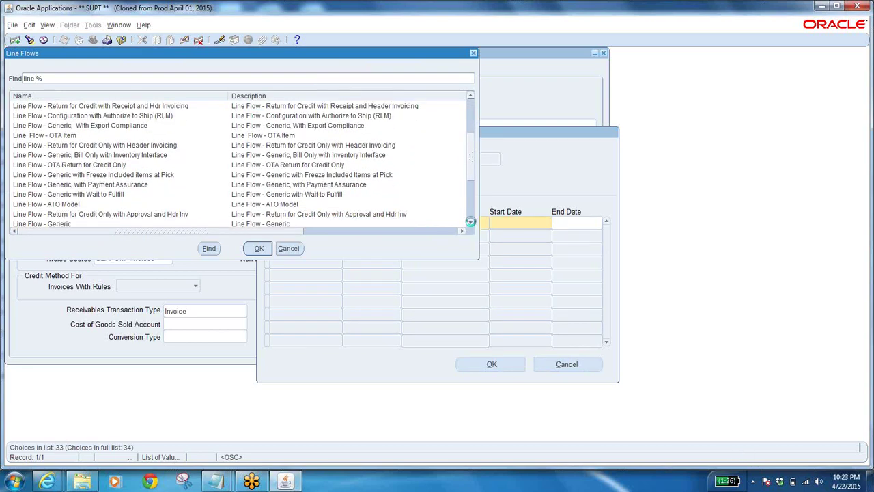
click(471, 223)
click(472, 225)
click(77, 202)
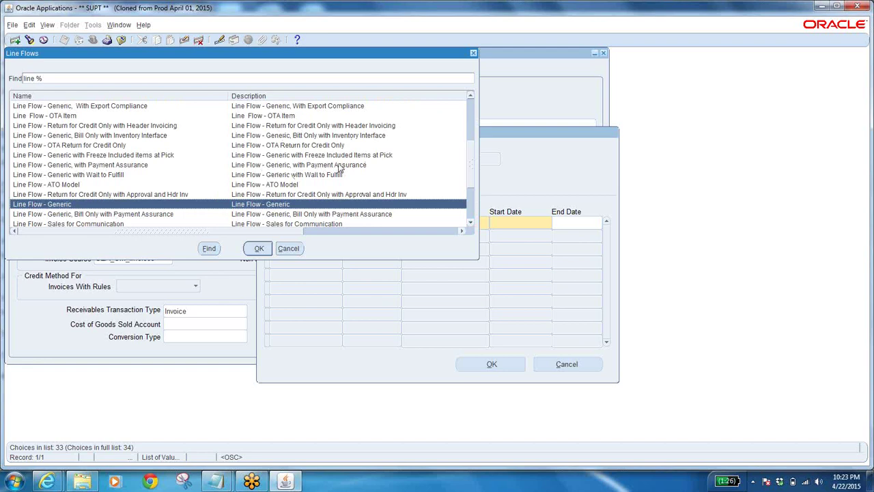
click(259, 248)
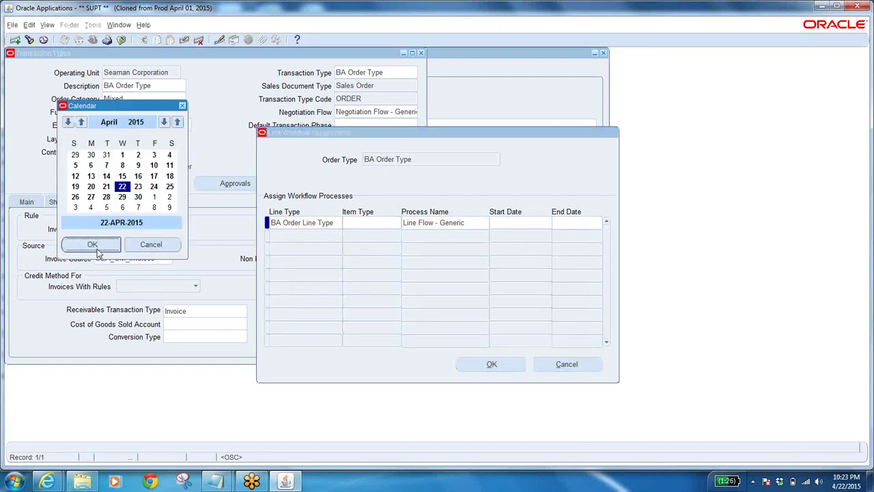
- Start the line flow assignment on 22-APR-2015, accept the assignments and save the order type
click(93, 246)
click(502, 367)
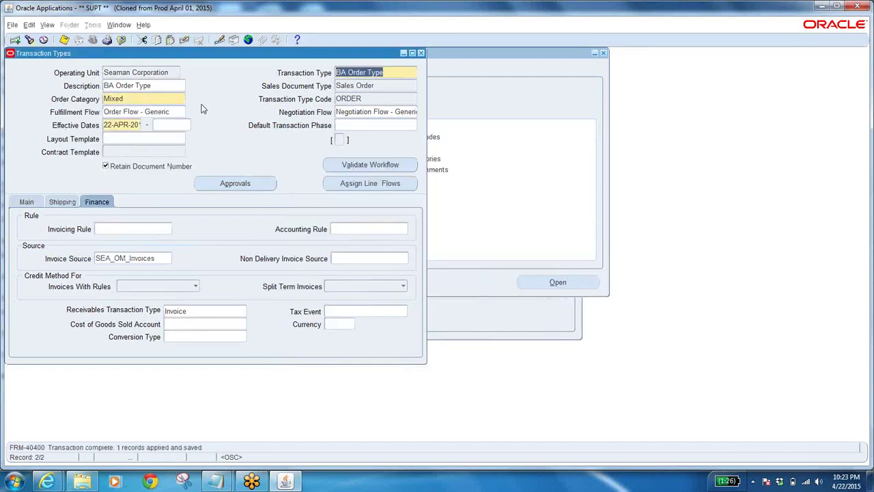
click(64, 40)
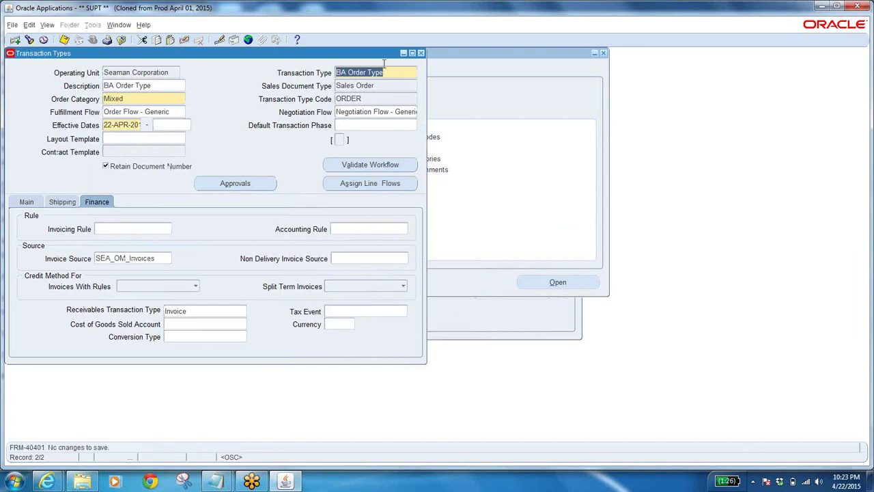
- Copy the name BA Order Type into the Notepad notes after BA Order Line Type, and return to Oracle Applications
click(387, 71)
triple_click(369, 71)
key(ctrl+c)
key(alt+Tab)
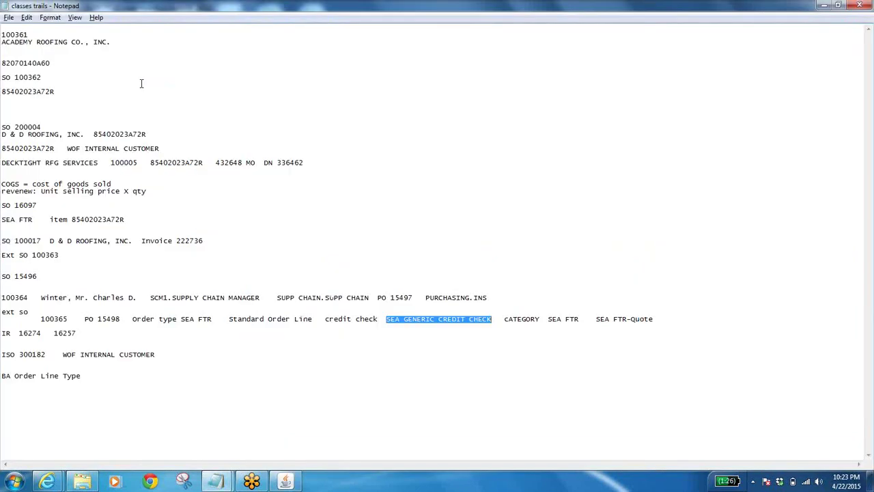
click(97, 375)
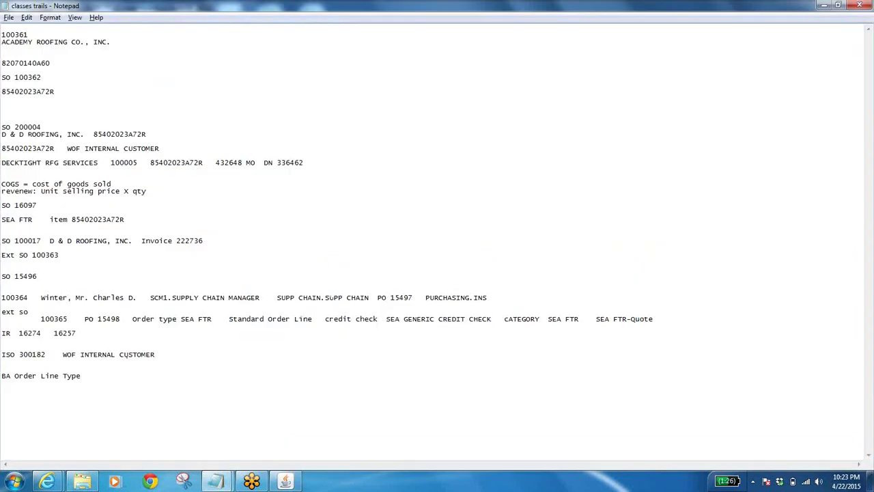
key(Tab)
key(ctrl+v)
key(alt+Tab)
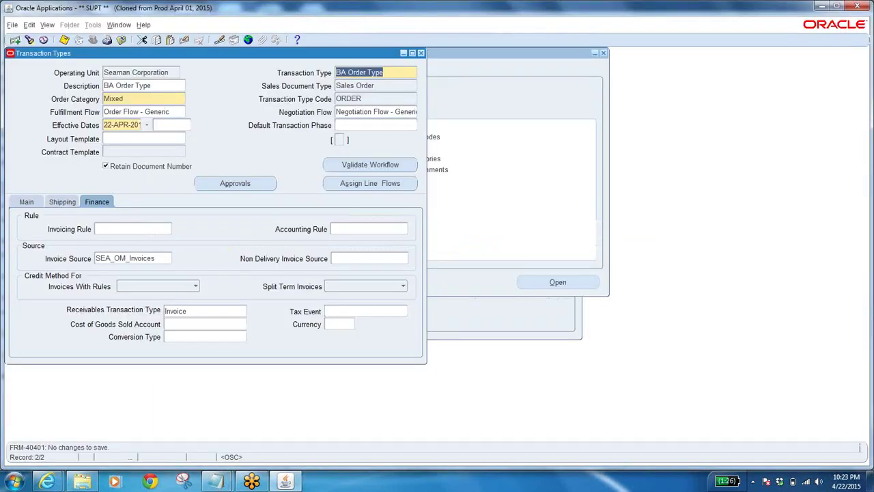
- Leave the transaction types form and open the document sequence definition under the Documents setup
click(119, 40)
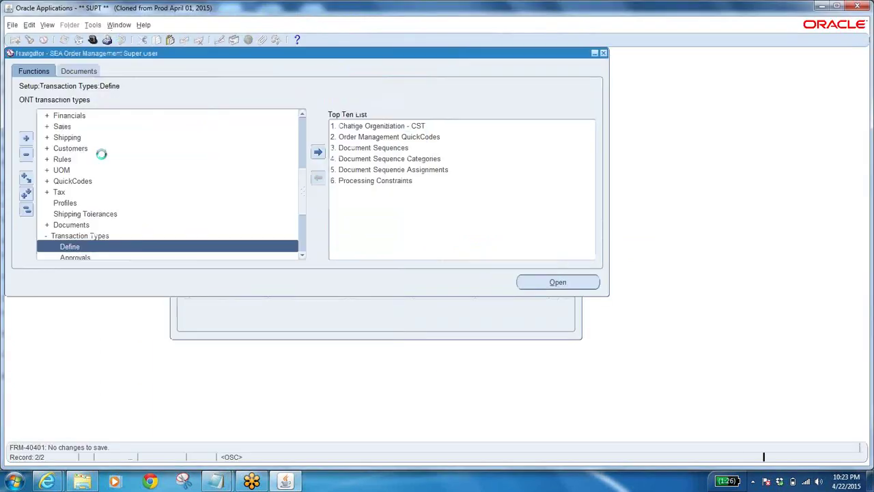
click(26, 207)
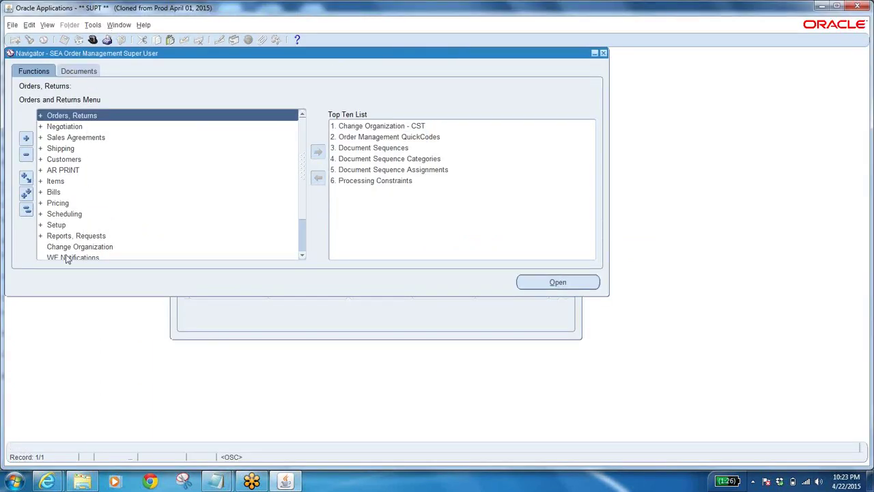
click(56, 226)
double_click(56, 226)
scroll(303, 258, down, 7)
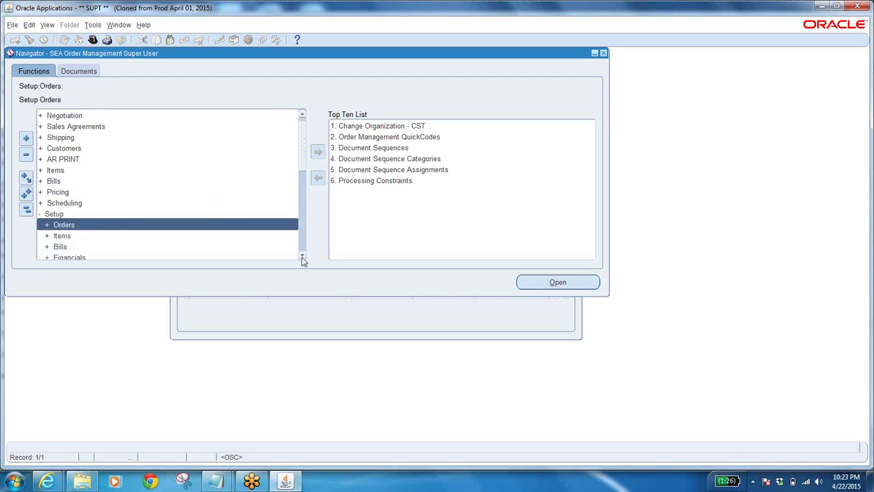
scroll(302, 258, down, 9)
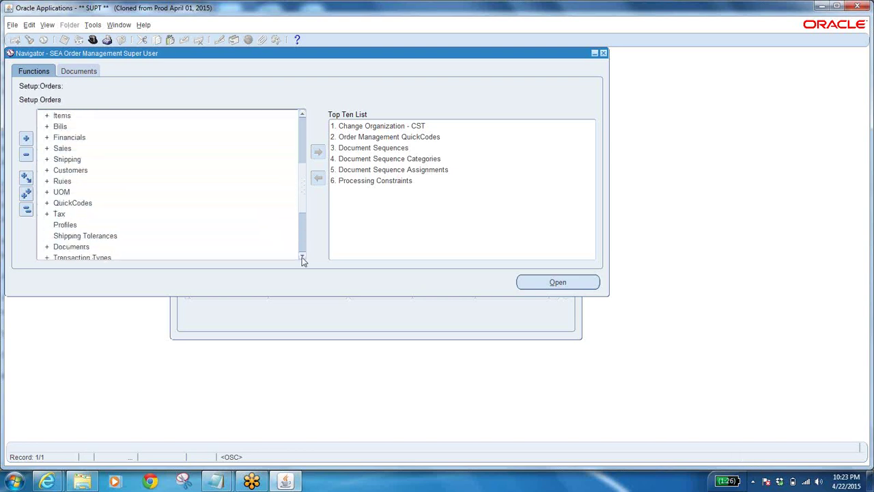
double_click(75, 225)
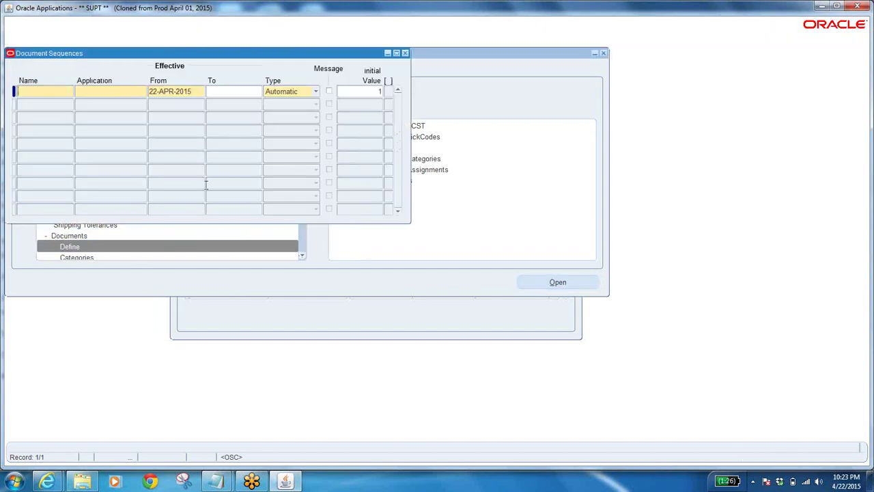
- Name the new document sequence BA Doc Seq and choose Order Entry as its application
text(BA Doc Seq)
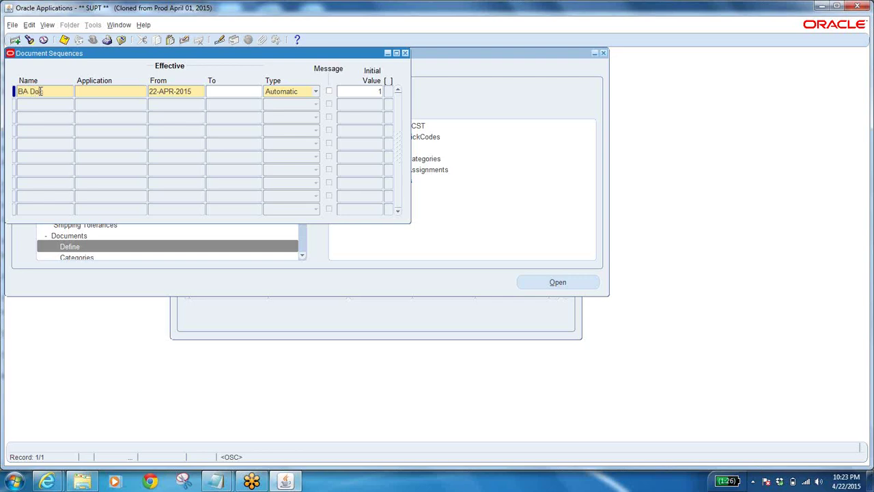
click(94, 92)
text(order5)
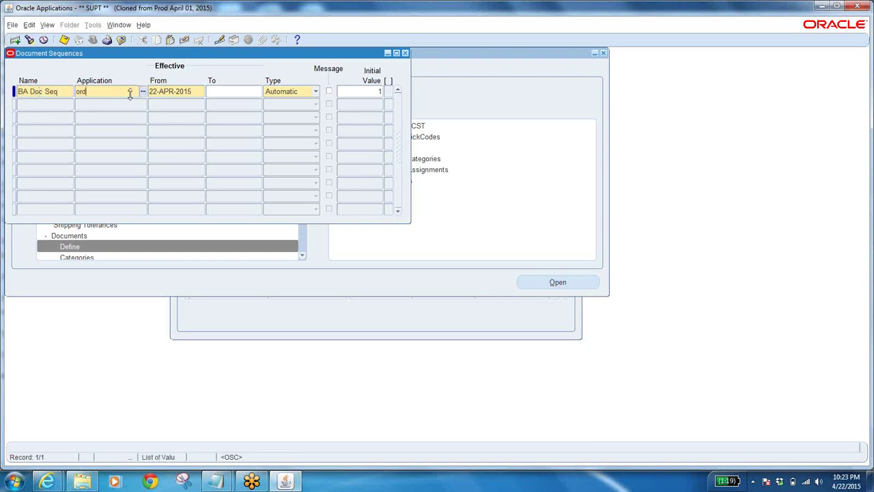
key(Tab)
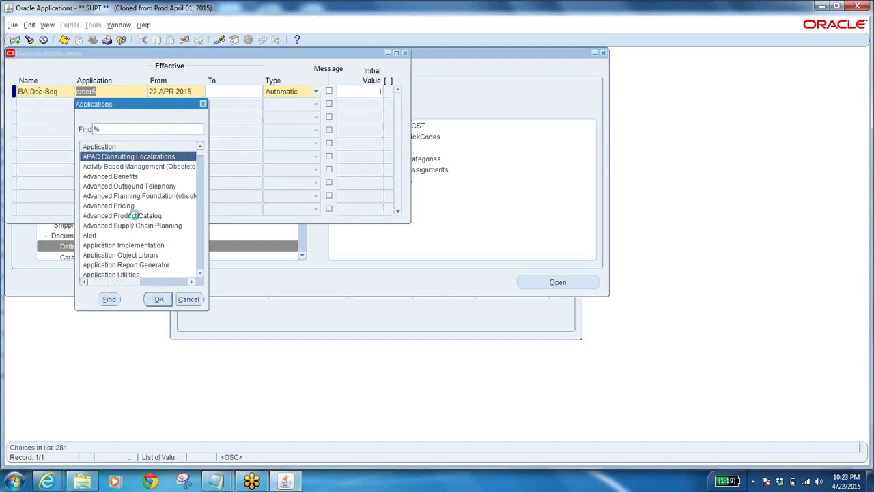
text(o)
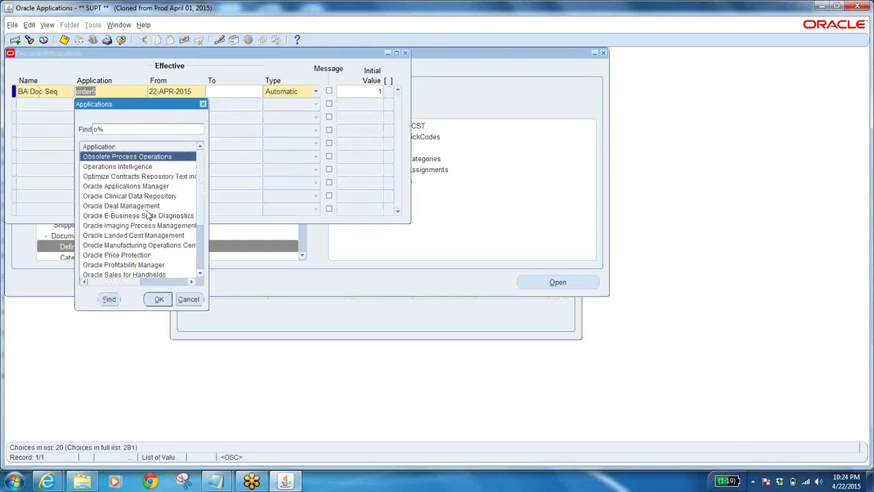
text(r)
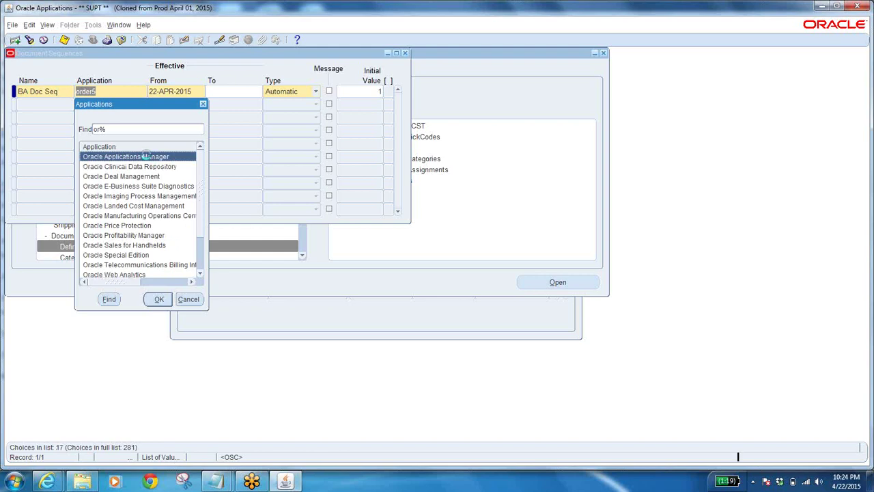
double_click(147, 158)
- Change the application of the BA Doc Seq sequence to Order Management
click(120, 91)
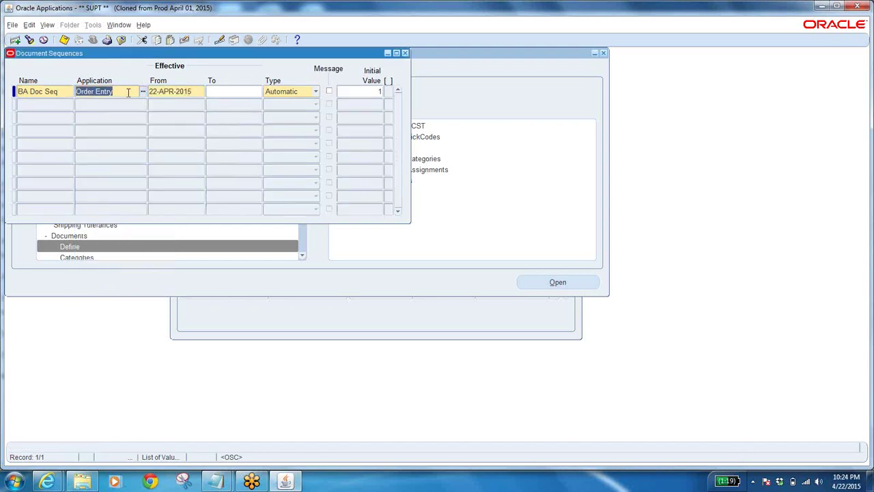
click(116, 91)
key(BackSpace)
key(BackSpace)
key(BackSpace)
key(BackSpace)
key(BackSpace)
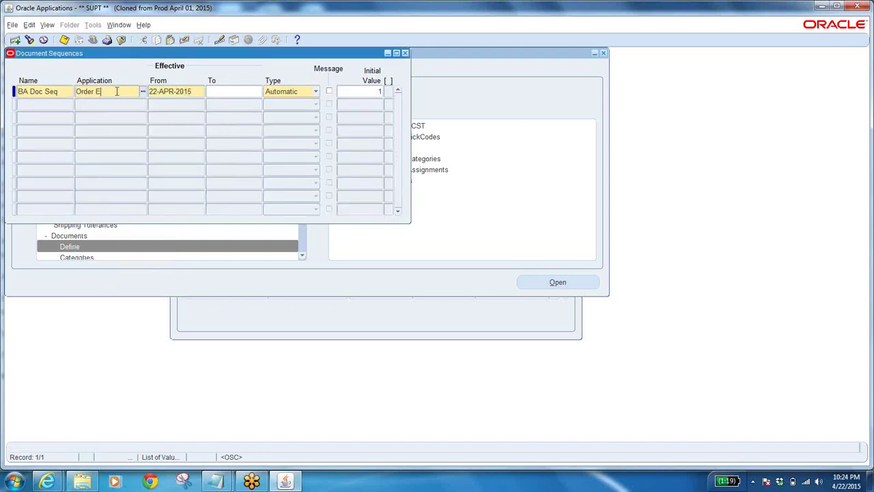
text(Manna)
key(BackSpace)
key(BackSpace)
text(a)
key(Tab)
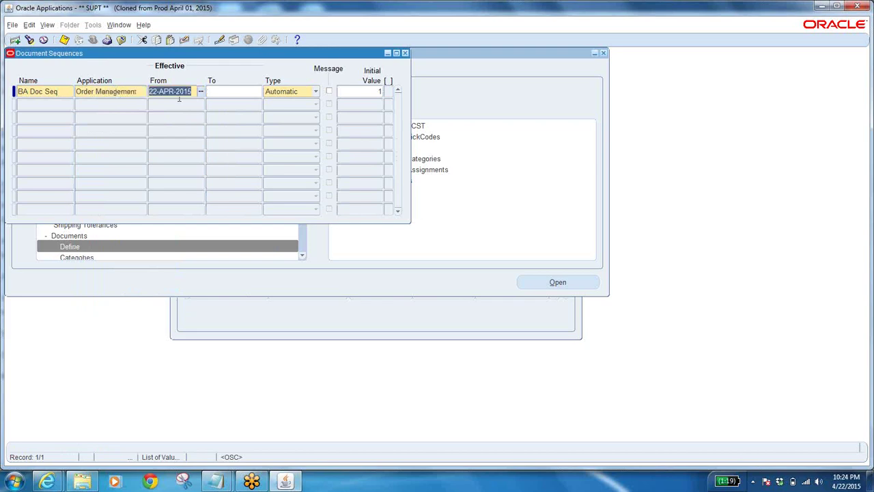
click(366, 92)
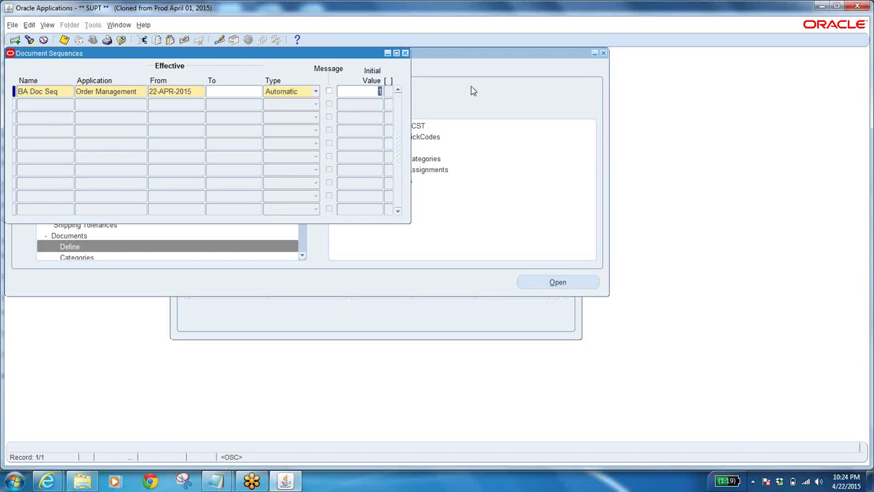
text(134)
text(612)
text(00)
text(0)
text(1)
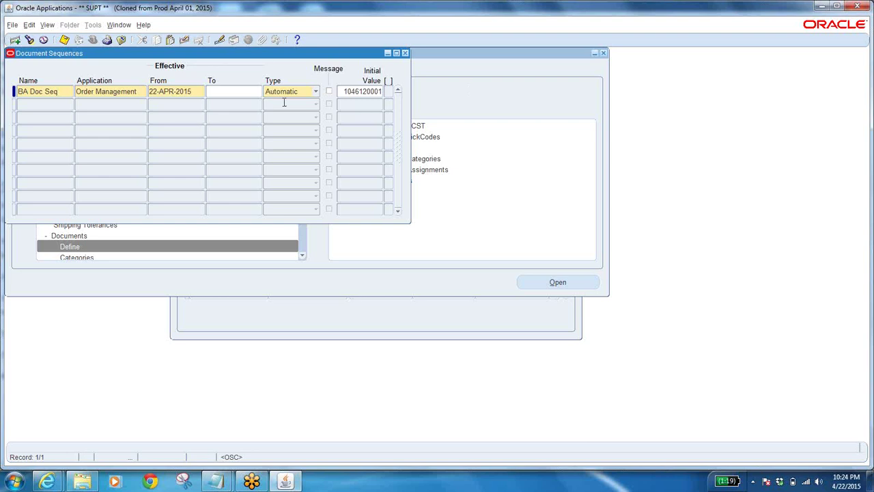
click(64, 39)
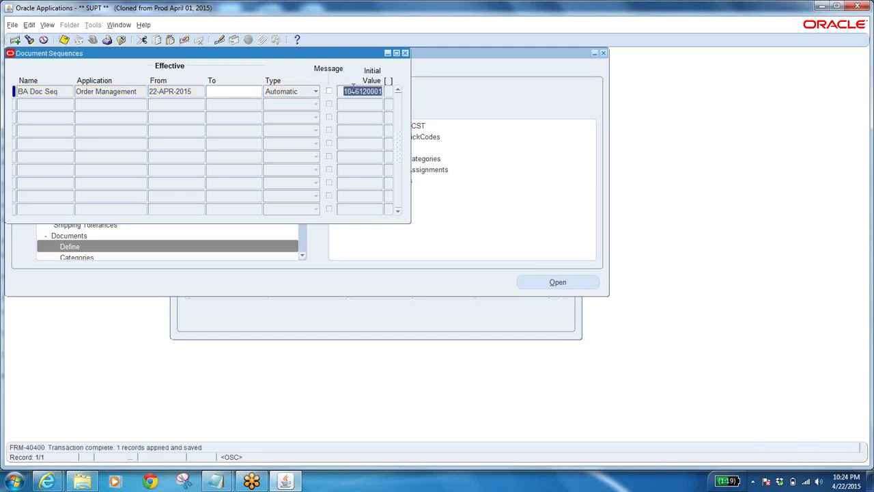
- Examine the name and initial value of the saved document sequence
click(46, 99)
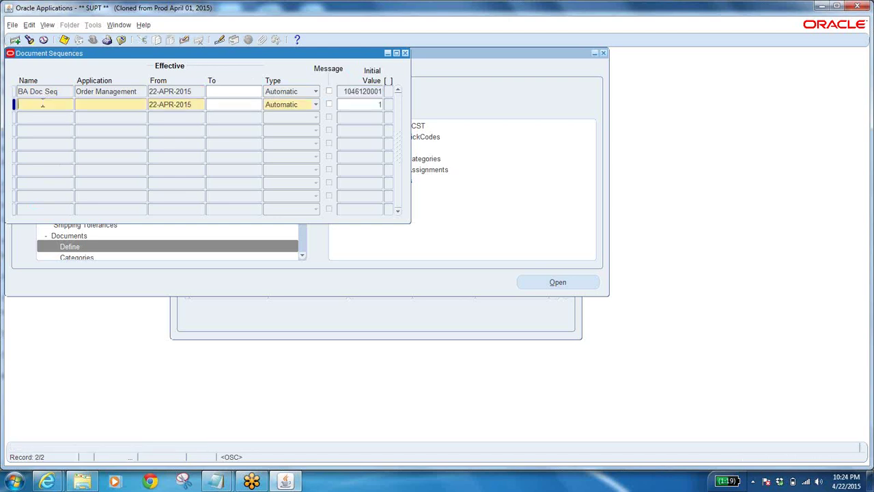
click(61, 92)
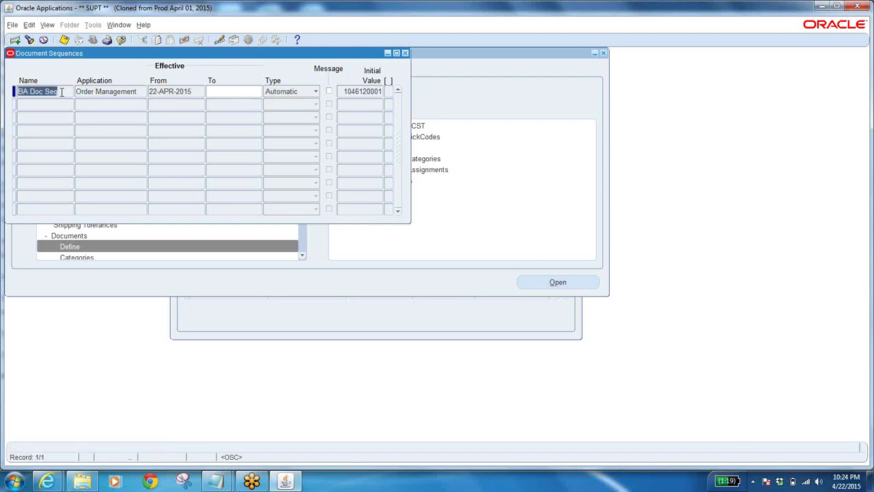
click(350, 91)
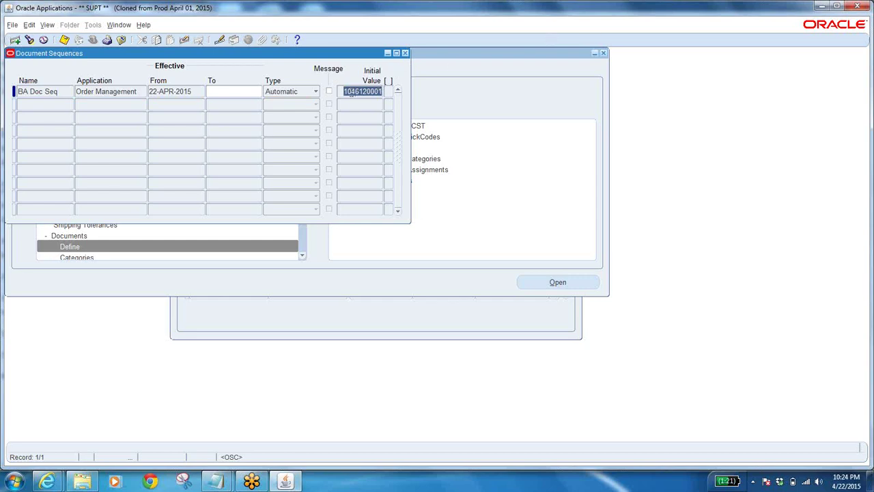
drag(344, 91, 389, 95)
click(361, 92)
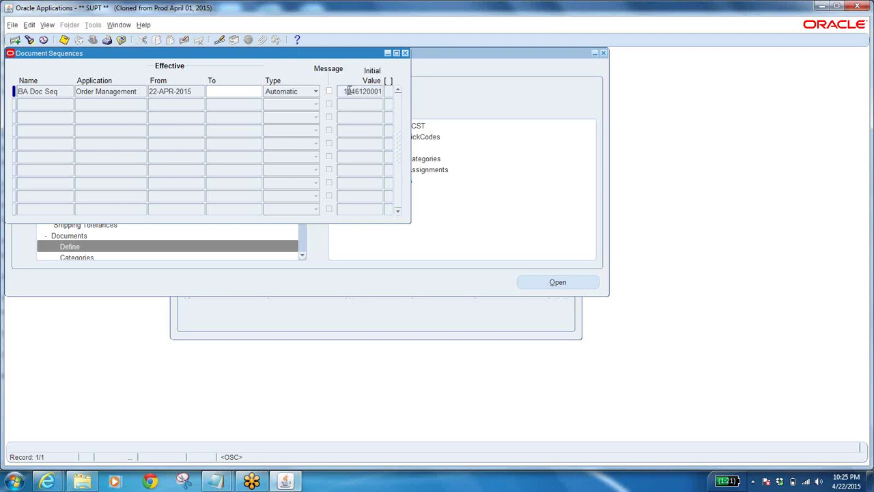
key(Home)
drag(344, 91, 402, 94)
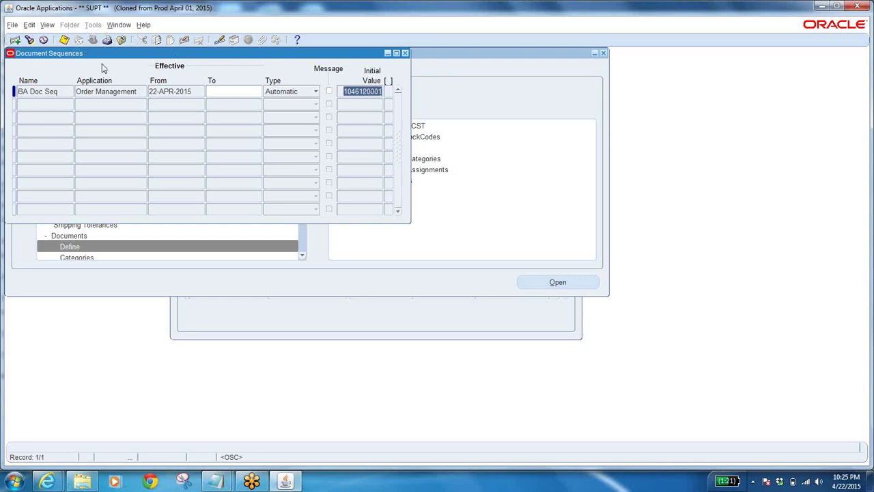
- Copy the name BA Doc Seq into the classes trails Notepad notes after BA Order Type, and return to Oracle Applications
triple_click(63, 93)
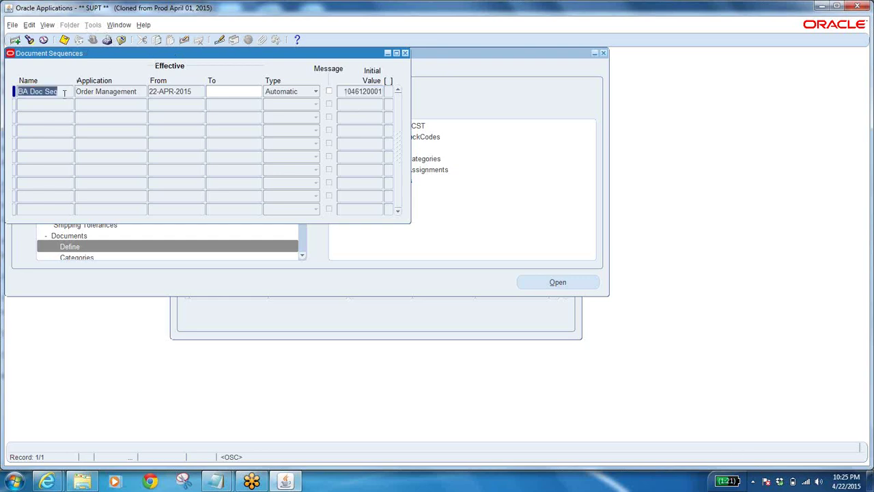
click(225, 482)
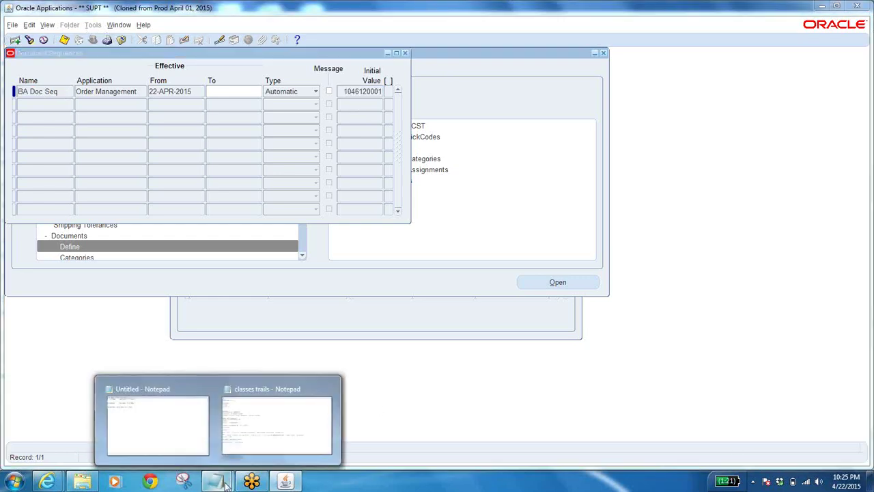
click(277, 423)
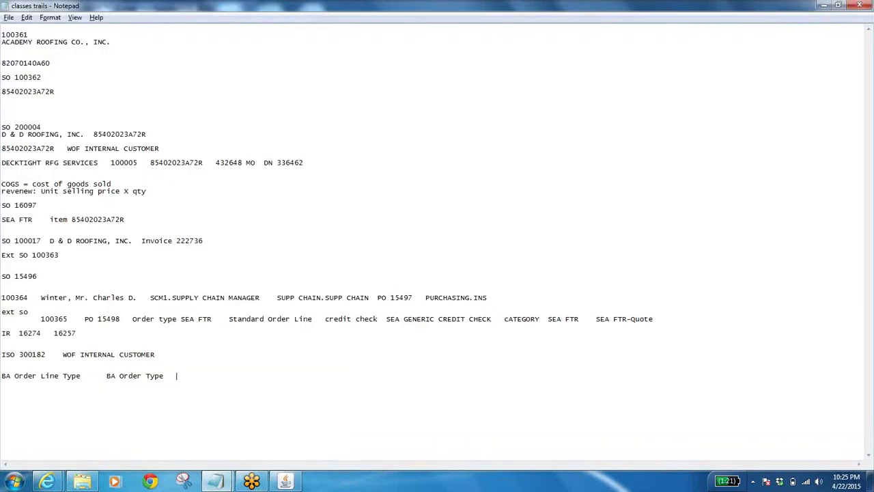
text(n n)
key(BackSpace)
text(BA Doc Seq)
click(252, 482)
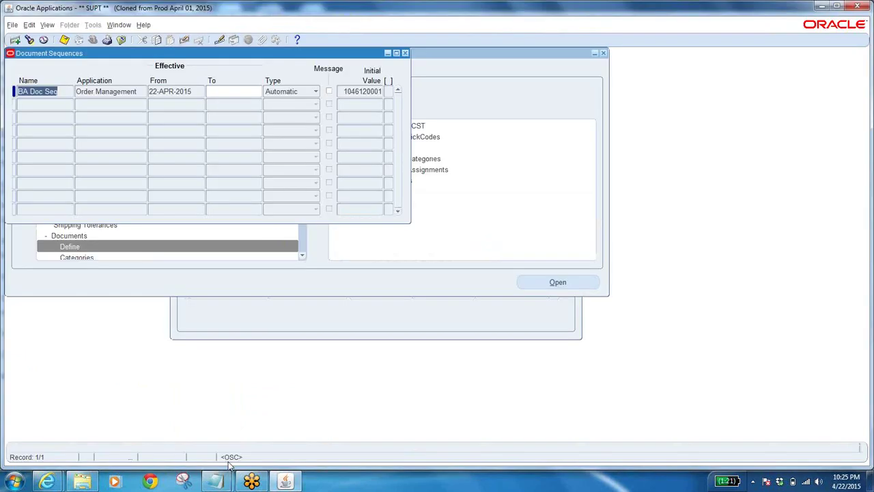
- Leave the document sequences form and open the document categories under the Documents setup
click(99, 224)
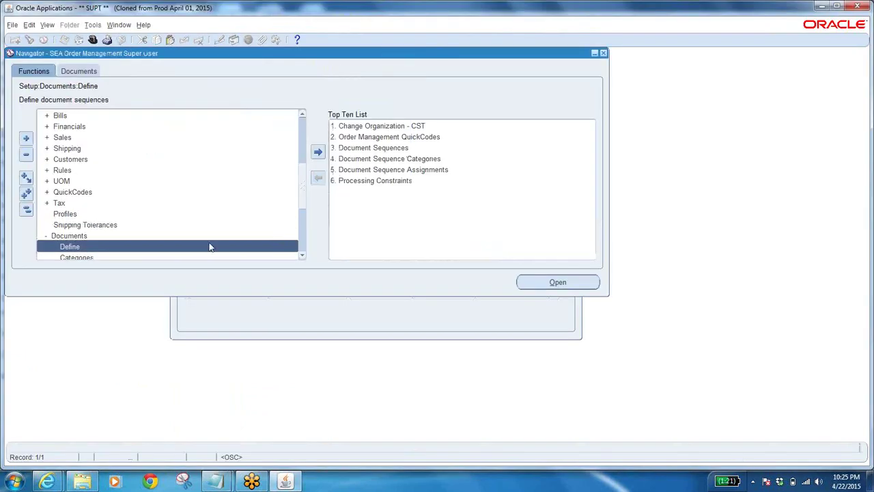
click(301, 254)
click(302, 254)
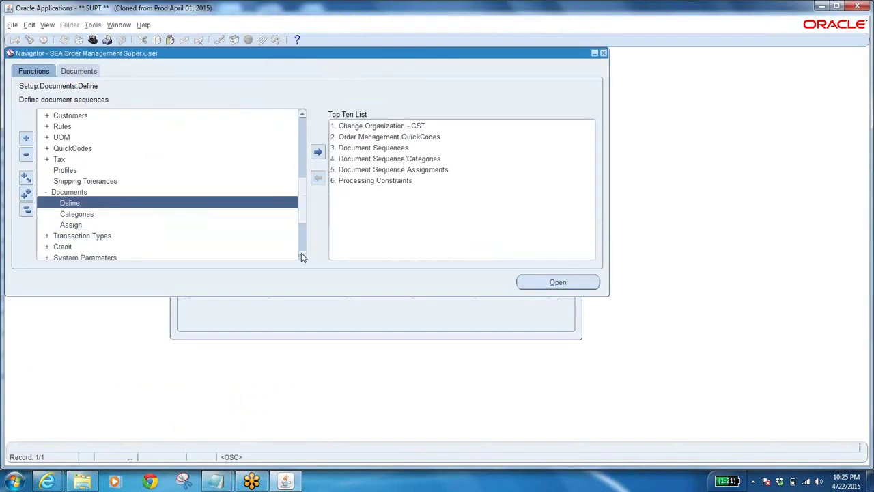
double_click(90, 214)
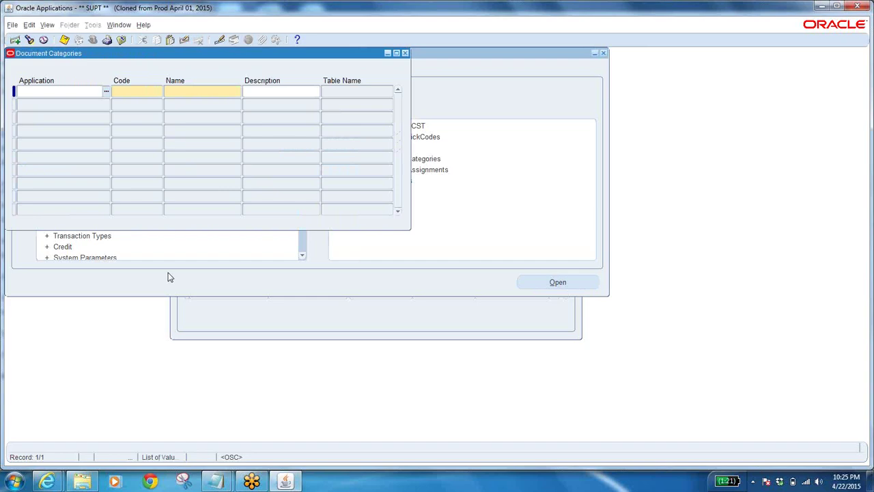
- Copy the name BA Order Type from the classes trails Notepad notes and return to Oracle Applications
click(224, 483)
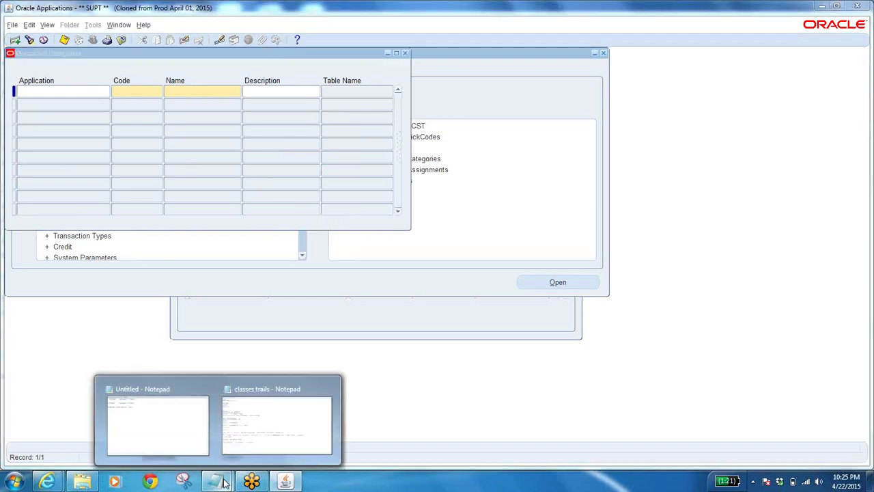
click(276, 424)
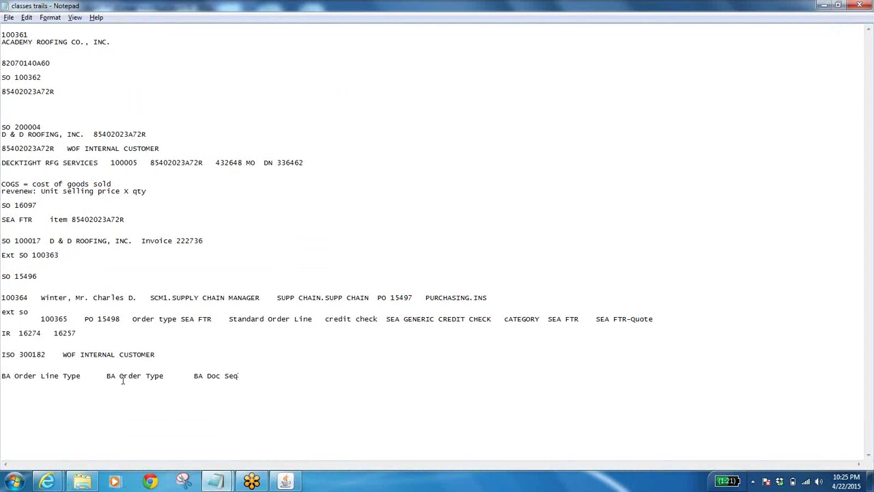
drag(107, 376, 163, 374)
key(ctrl+c)
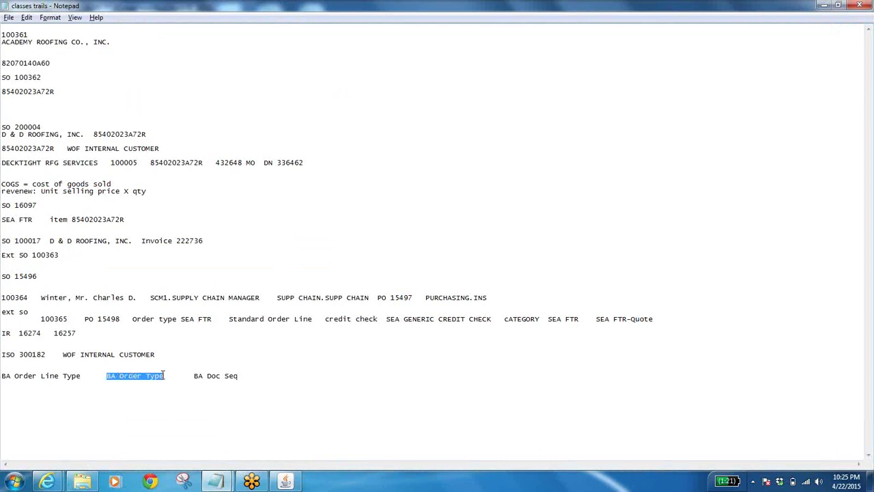
key(alt+Tab)
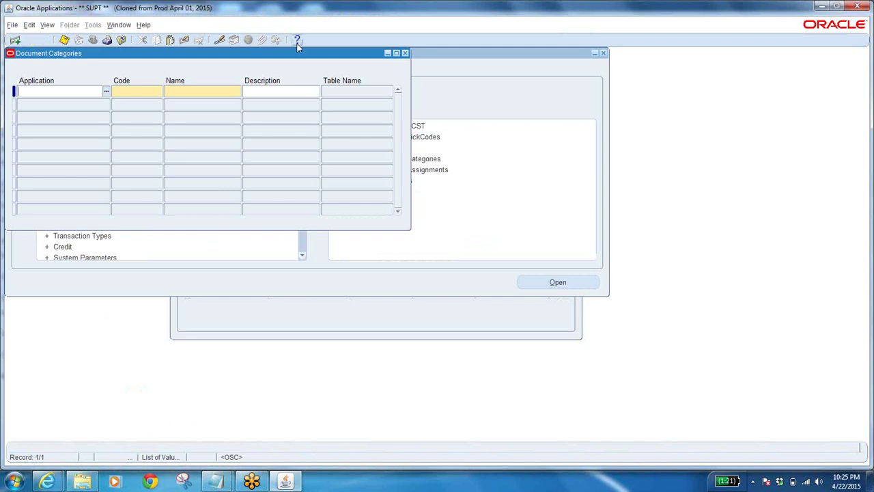
- Query the document categories by name with %BA Order Type%
key(F11)
click(191, 90)
text(%)
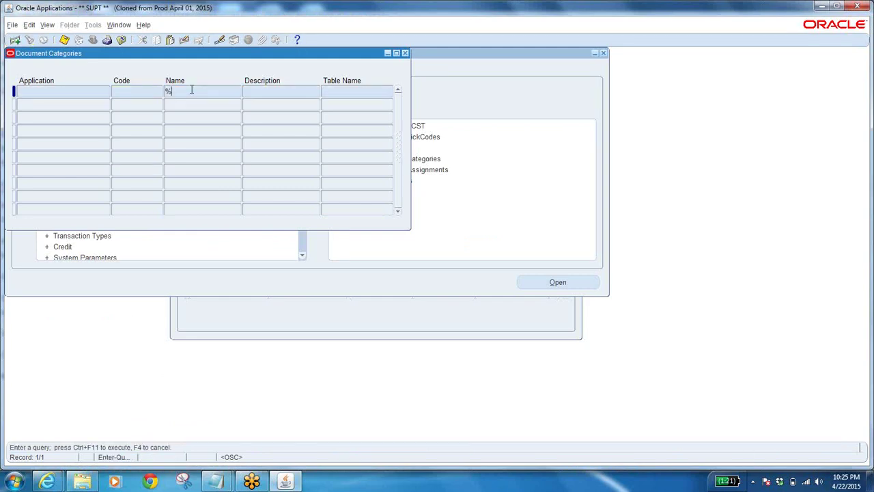
key(ctrl+v)
text(%)
key(ctrl+F11)
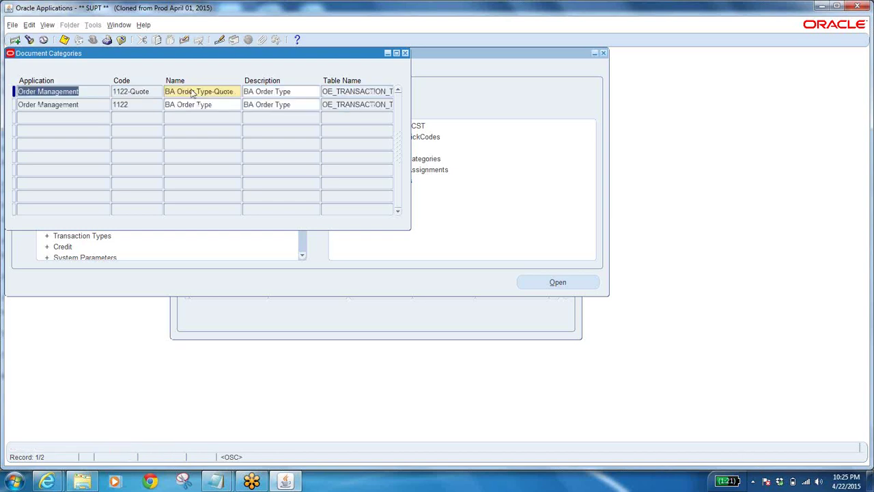
- Compare the names and codes of the BA Order Type and BA Order Type-Quote categories
click(214, 105)
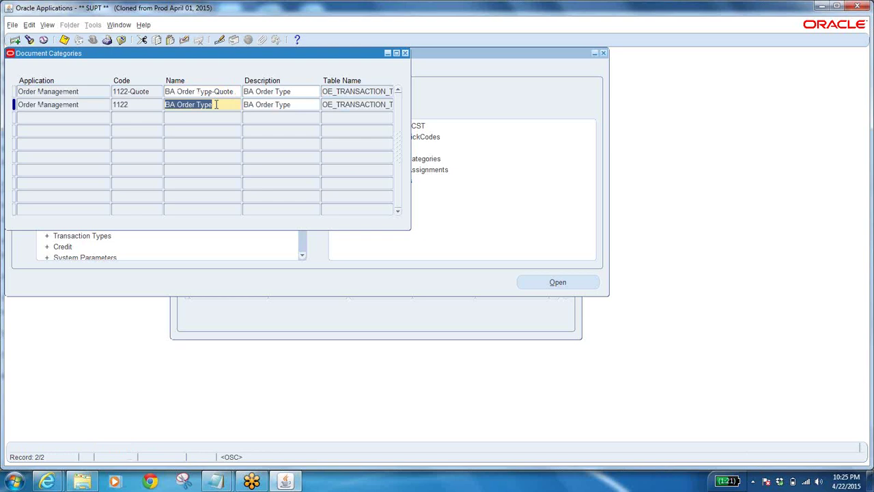
click(235, 92)
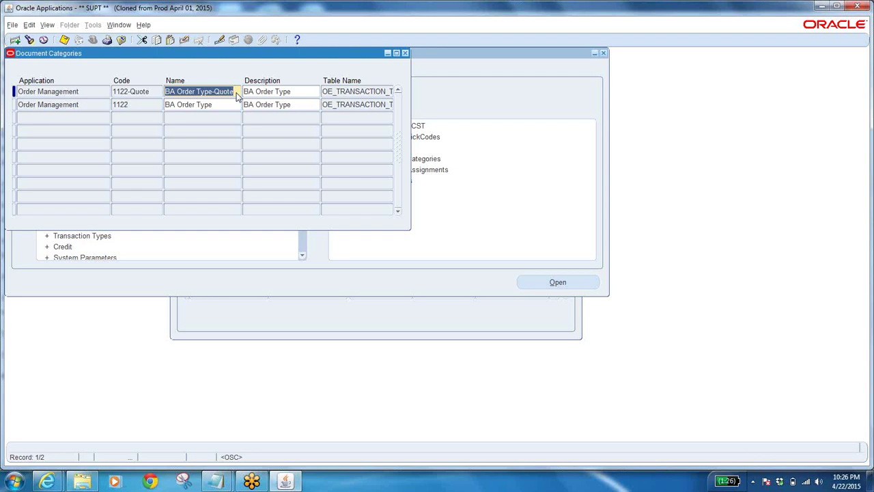
click(147, 91)
click(140, 103)
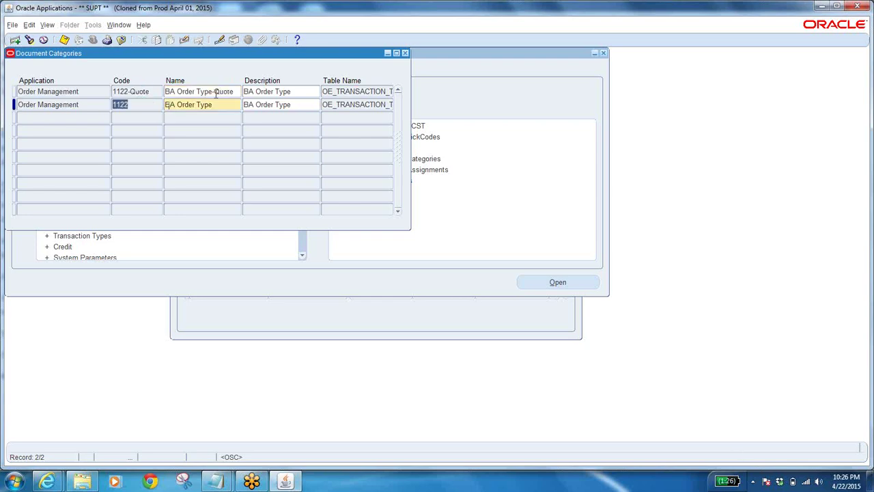
- Copy the category name BA Order Type-Quote into the Notepad notes after BA Doc Seq, and return to Oracle Applications
click(234, 91)
key(ctrl+c)
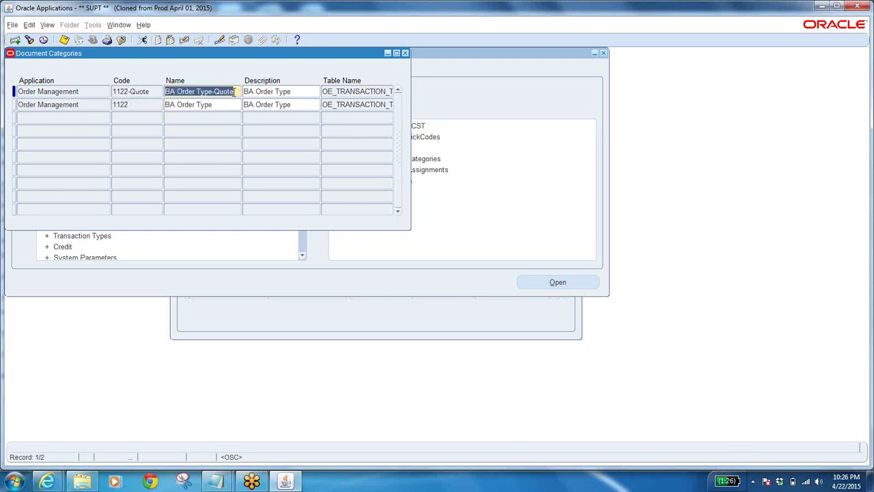
key(alt+Tab)
click(258, 378)
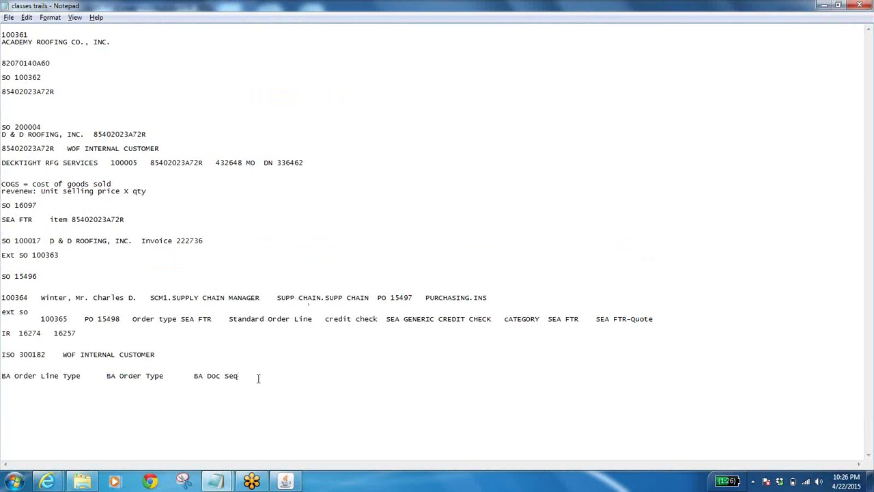
key(ctrl+v)
key(alt+Tab)
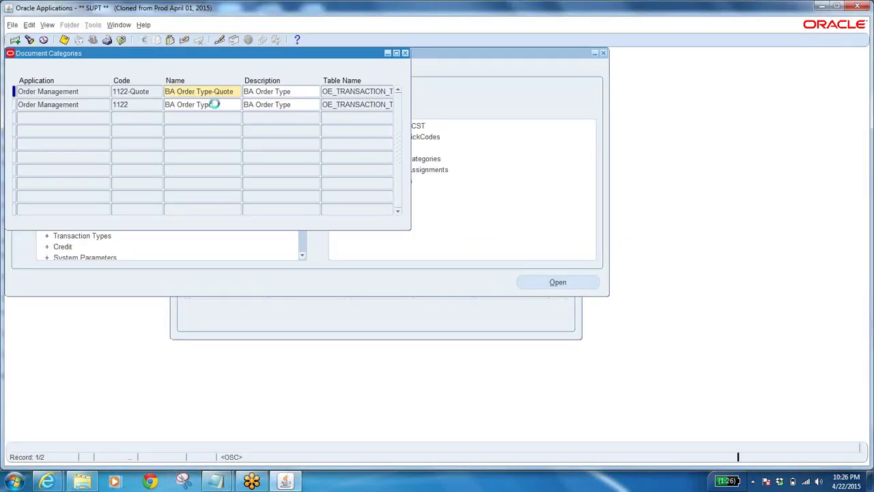
- Copy the category name BA Order Type into the Notepad notes after BA Order Type-Quote, and return to Oracle Applications
click(215, 104)
key(ctrl+c)
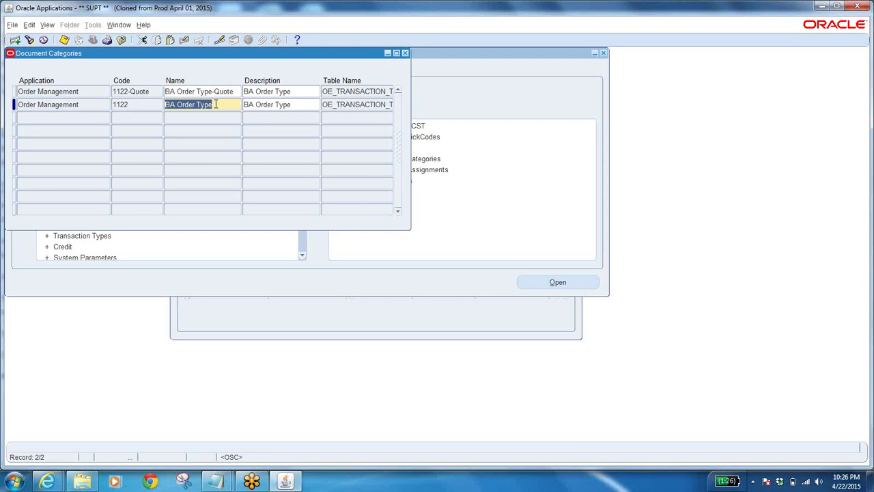
key(alt+Tab)
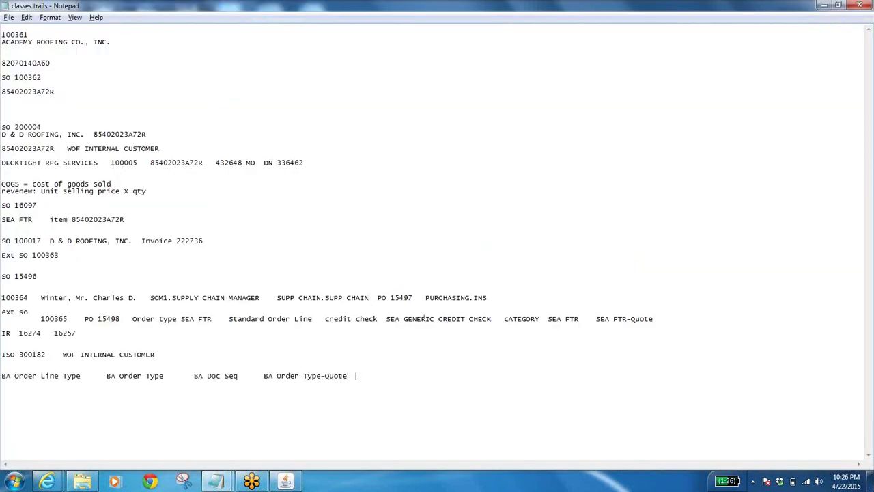
key(ctrl+v)
key(alt+Tab)
- Close the document categories, open the document sequence assignments, and set the first line's application to Order Management
click(121, 40)
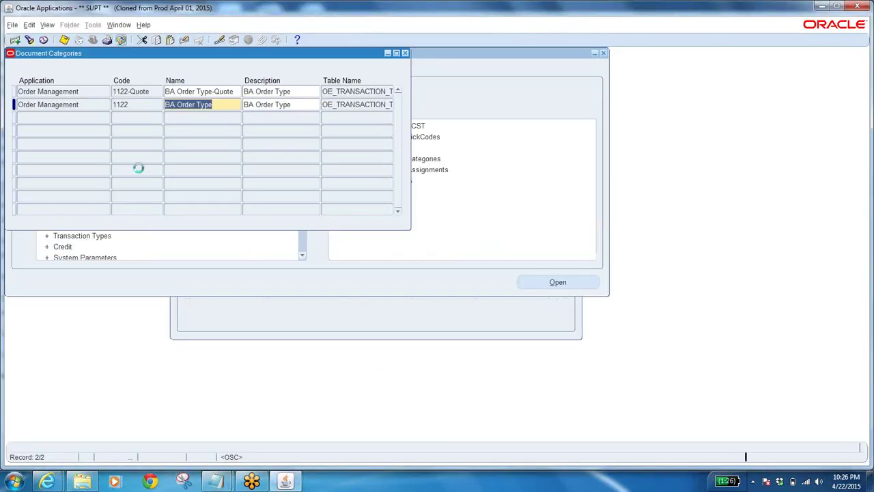
click(75, 225)
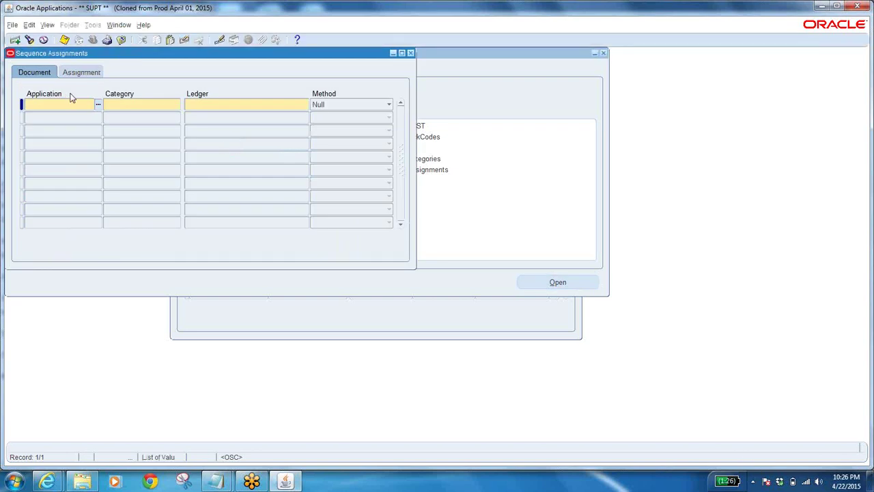
drag(125, 60, 260, 91)
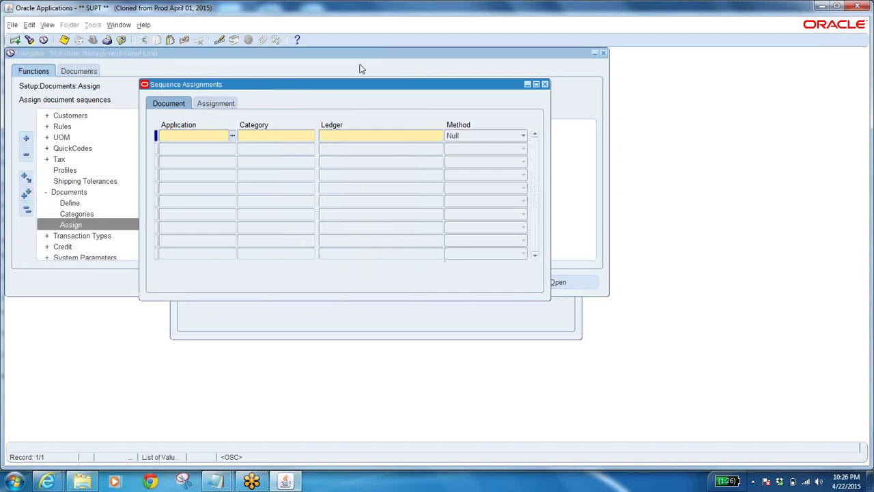
text(or)
key(Tab)
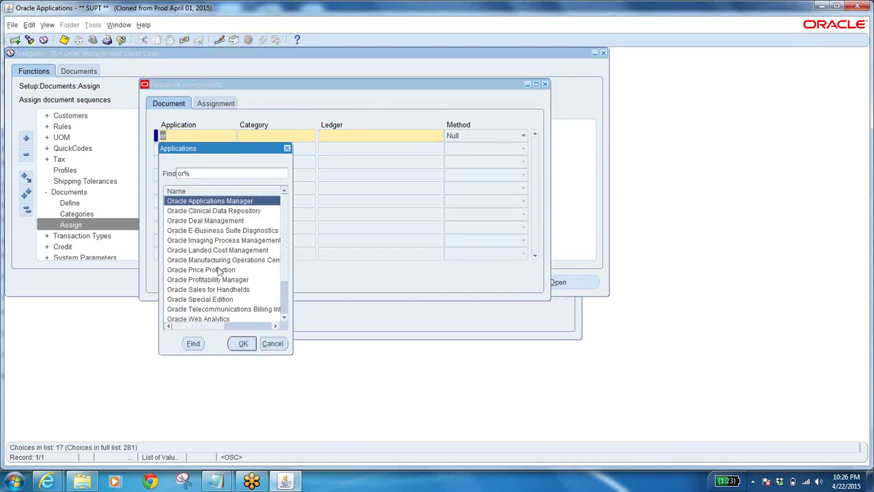
text(der)
key(Return)
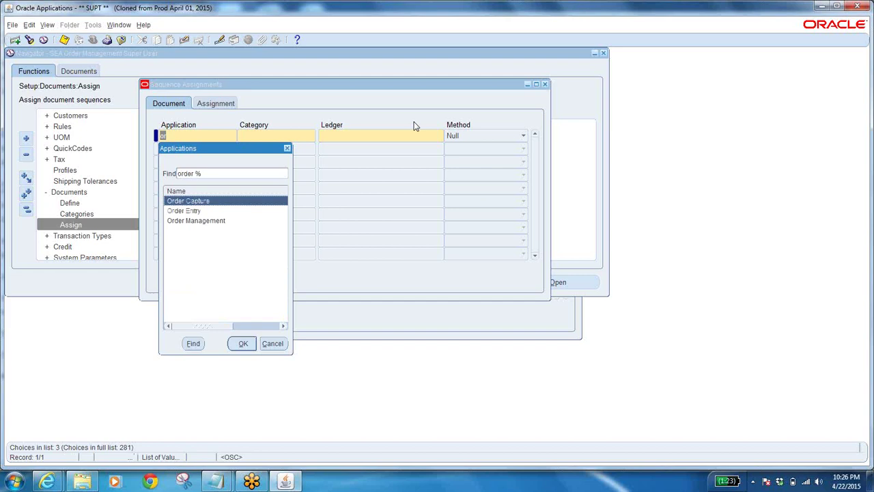
click(203, 221)
click(242, 344)
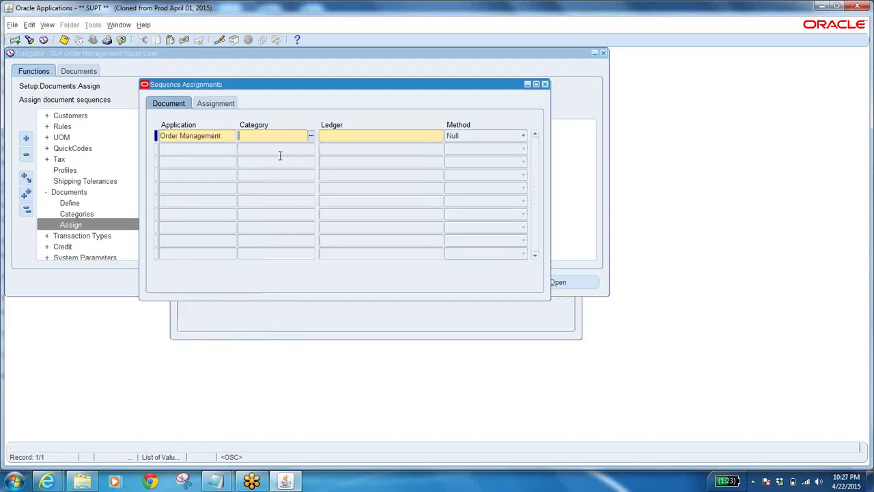
- Copy BA Order Type from the Notepad notes and enter it as the first line's category in Oracle Applications
key(alt+Tab)
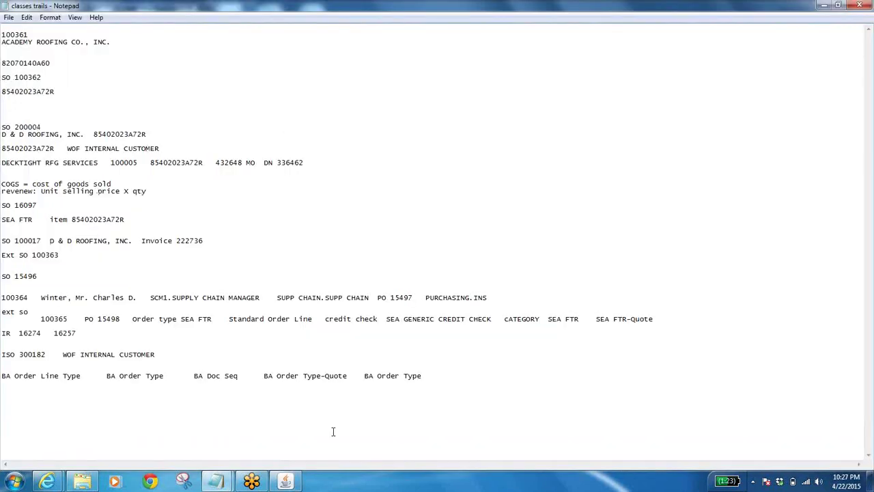
drag(348, 375, 266, 376)
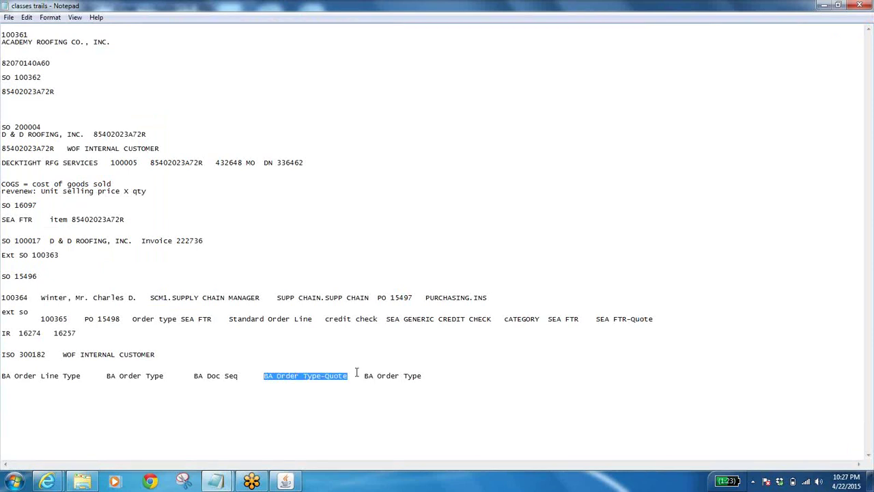
drag(364, 375, 425, 377)
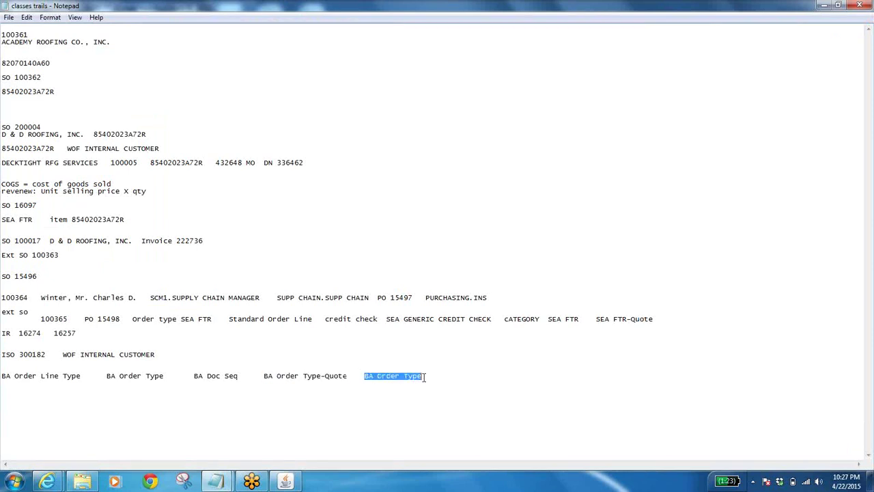
key(ctrl+c)
key(alt+Tab)
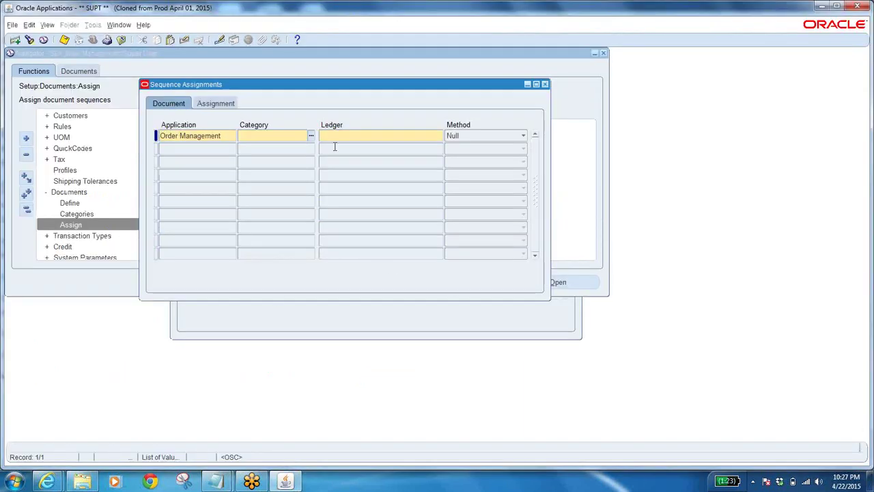
key(ctrl+v)
key(Tab)
- Set the BA Order Type line's ledger to SEA General Ledger and its method to Automatic
click(440, 136)
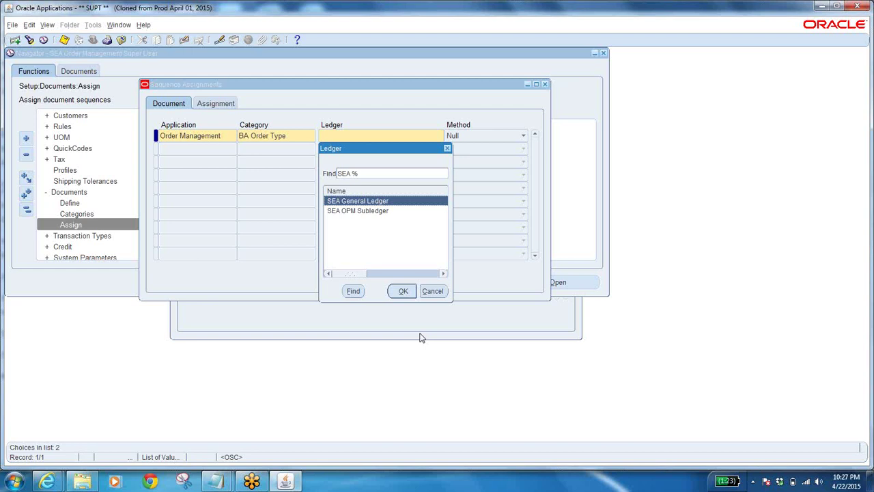
click(404, 291)
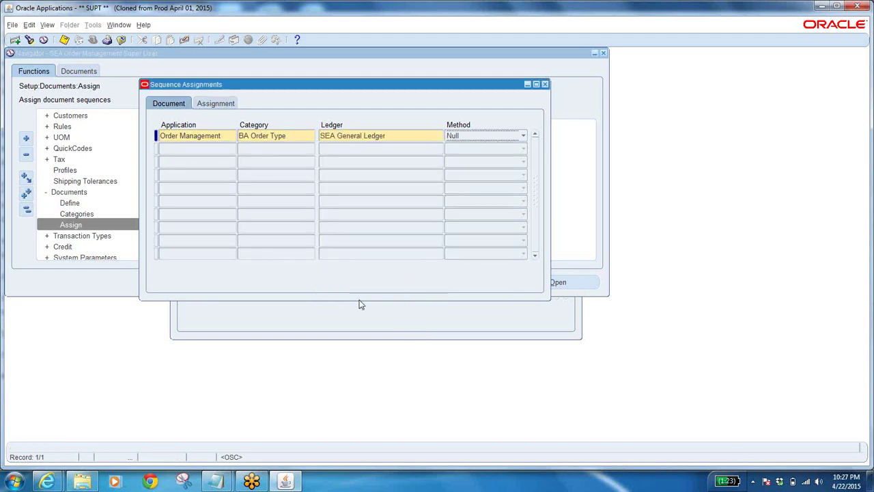
click(492, 140)
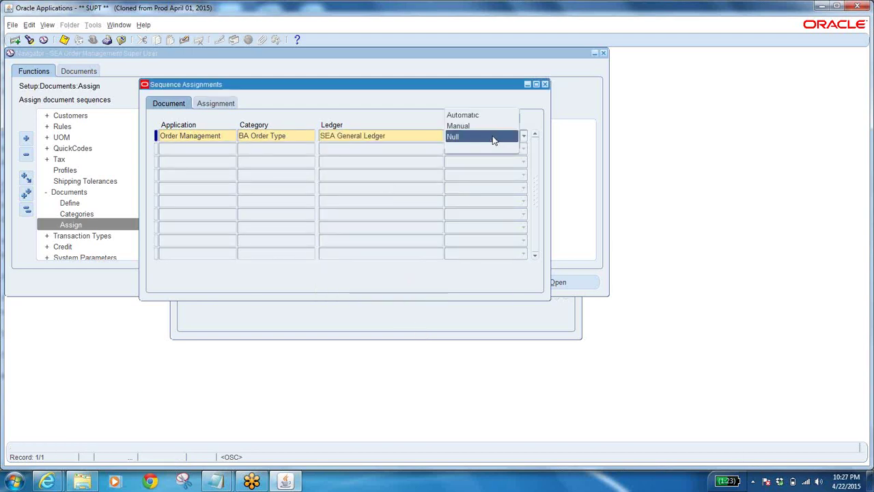
click(462, 114)
- Set the start date of the BA Order Type assignment to 22-APR-2015
click(231, 106)
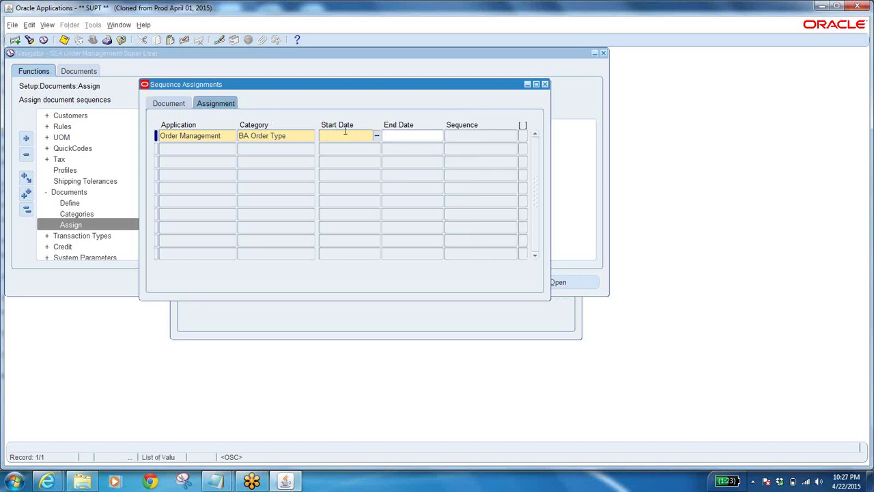
click(376, 136)
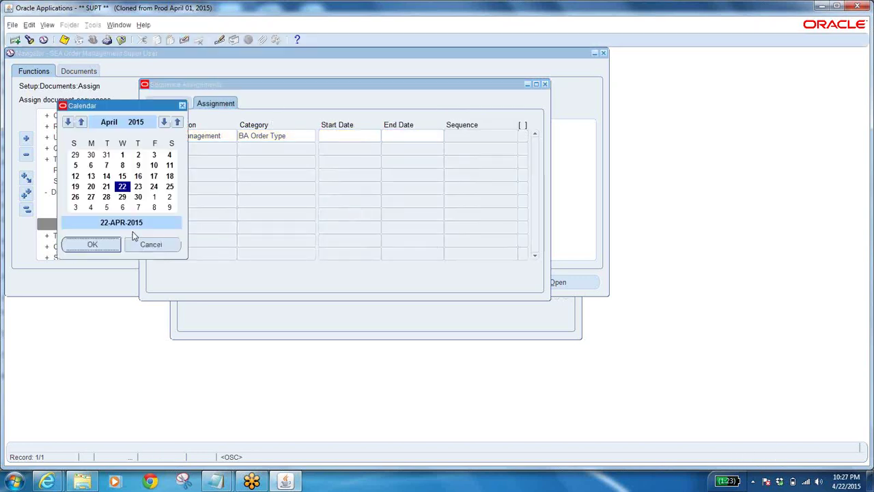
click(105, 244)
- Assign the sequence BA Doc Seq, copied from the Notepad notes, to the BA Order Type line and check the entry
click(461, 135)
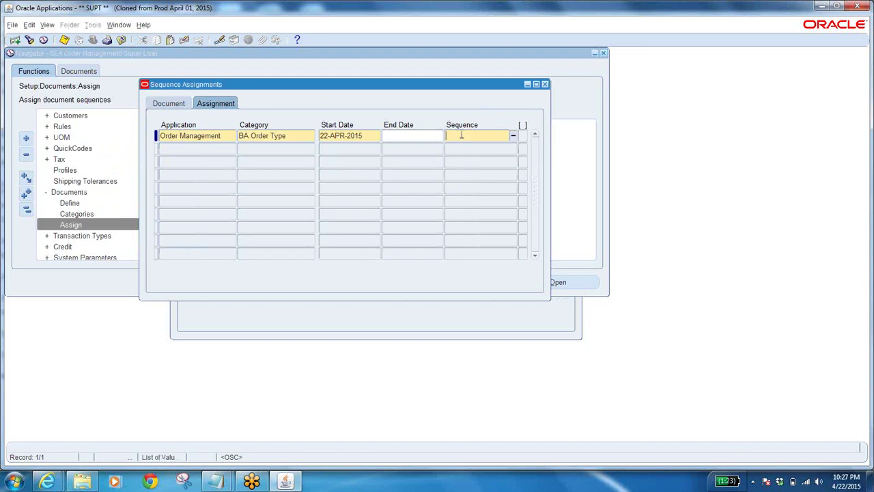
mouse_move(220, 483)
click(277, 401)
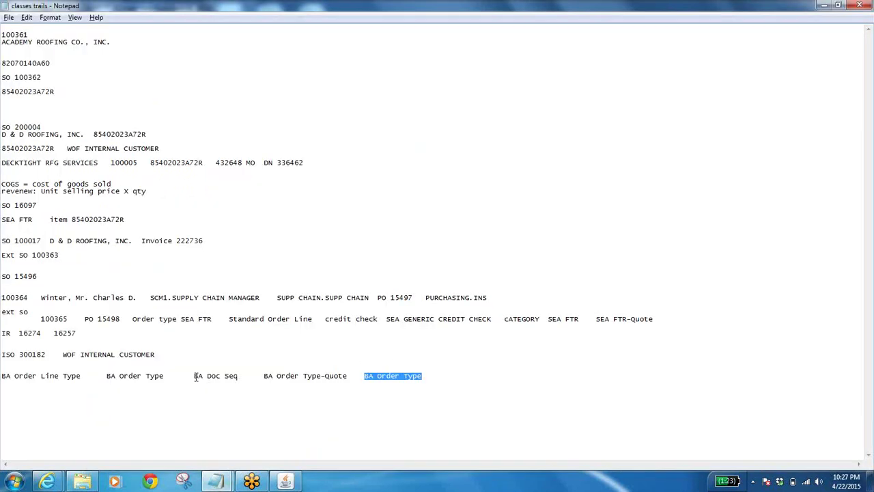
drag(194, 375, 238, 374)
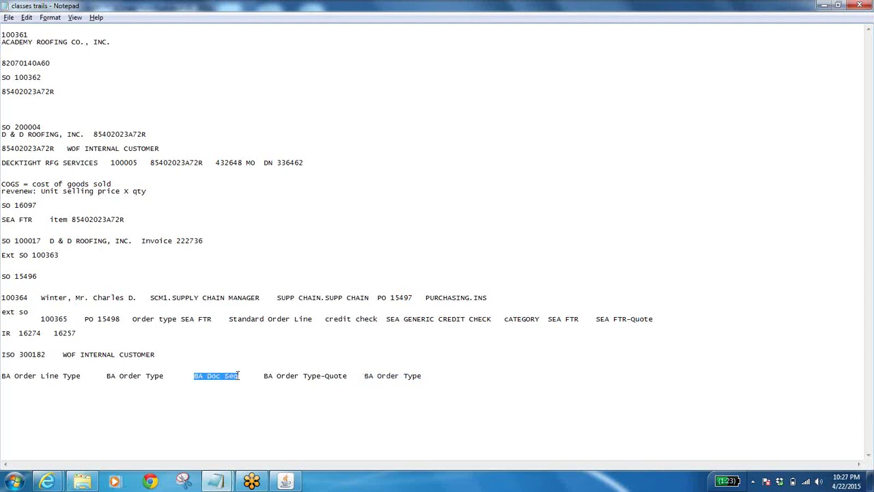
key(alt+Tab)
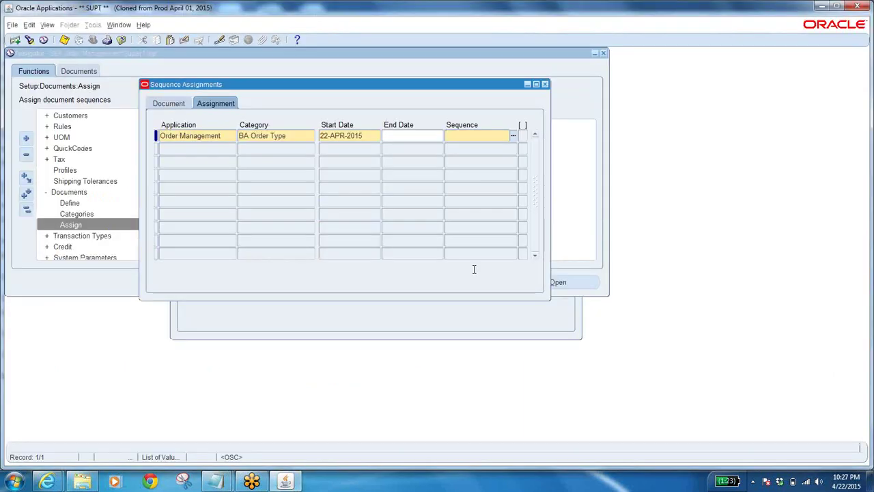
key(ctrl+l)
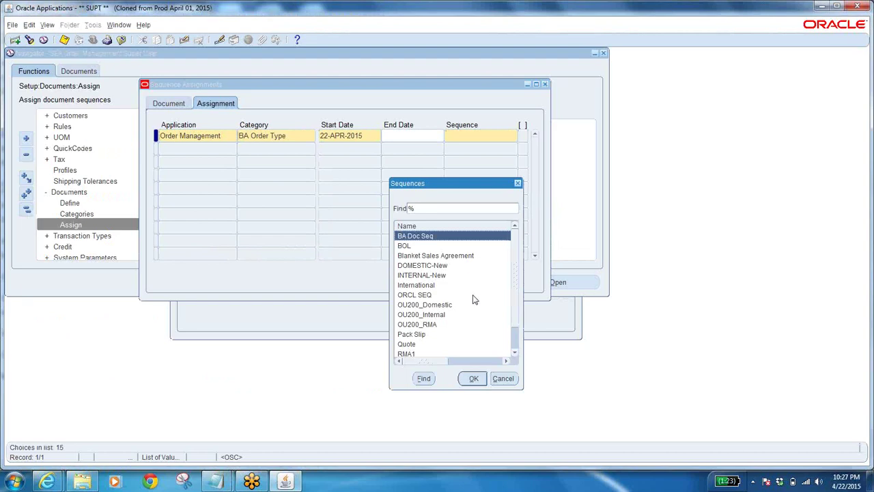
click(509, 378)
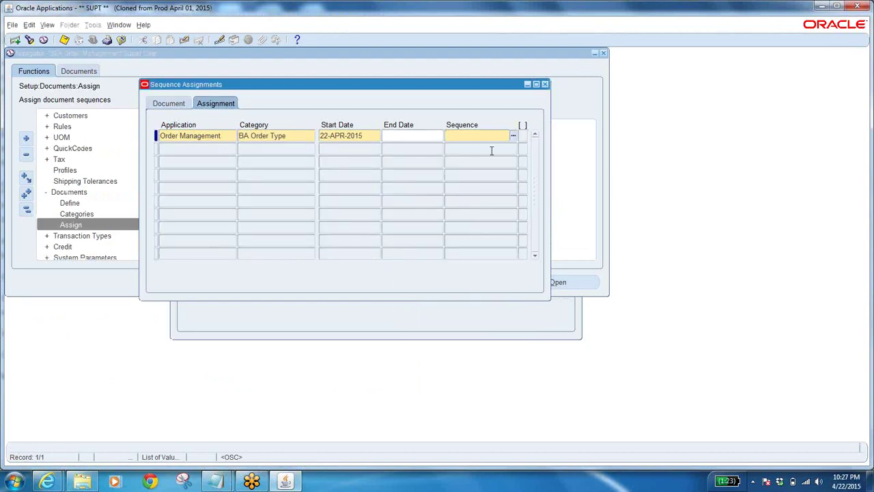
key(ctrl+v)
key(Down)
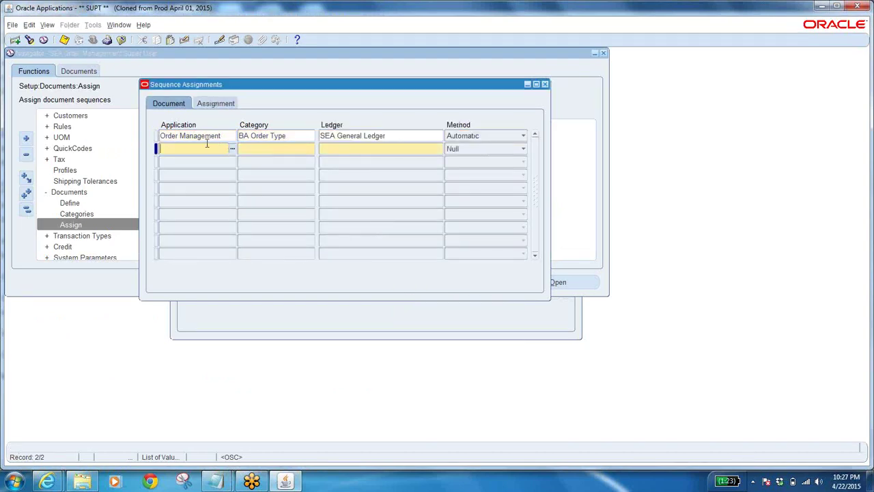
click(208, 136)
click(216, 104)
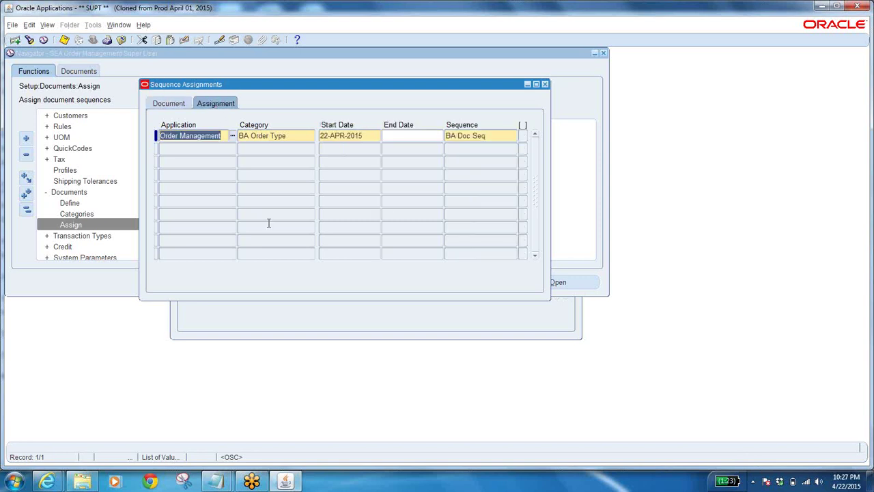
click(489, 136)
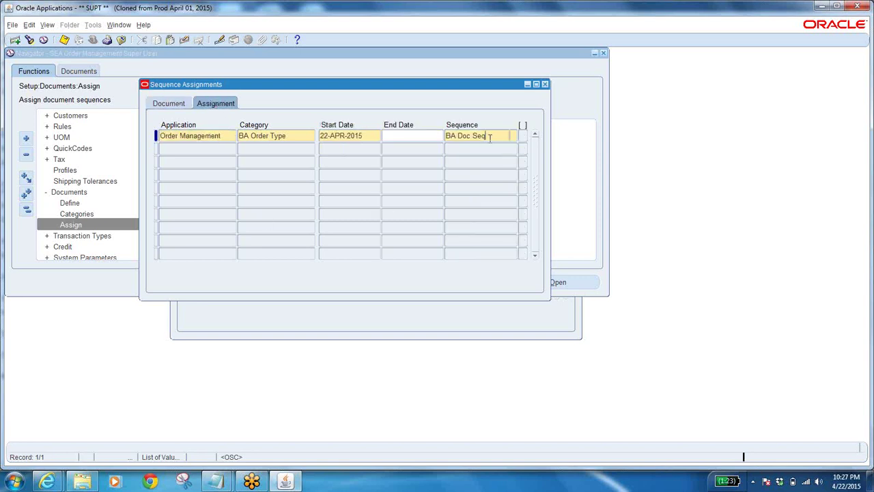
- Start a second assignment line and duplicate the application Order Management from the line above
click(199, 148)
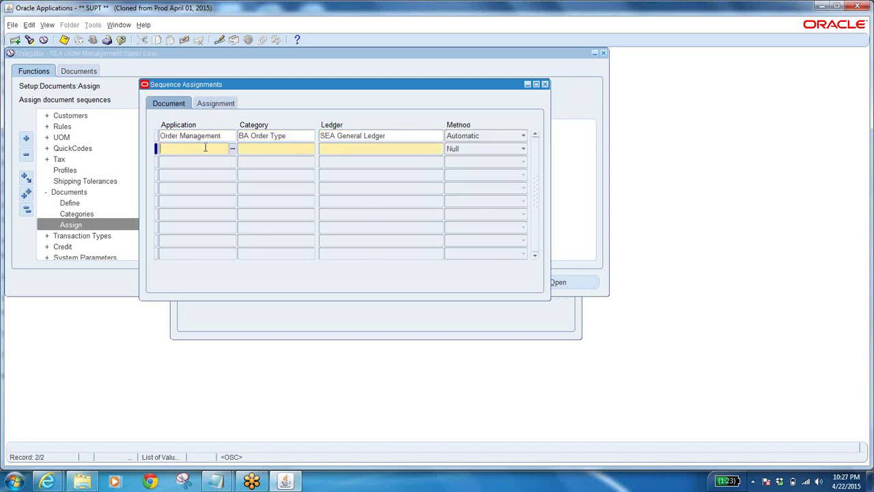
click(298, 137)
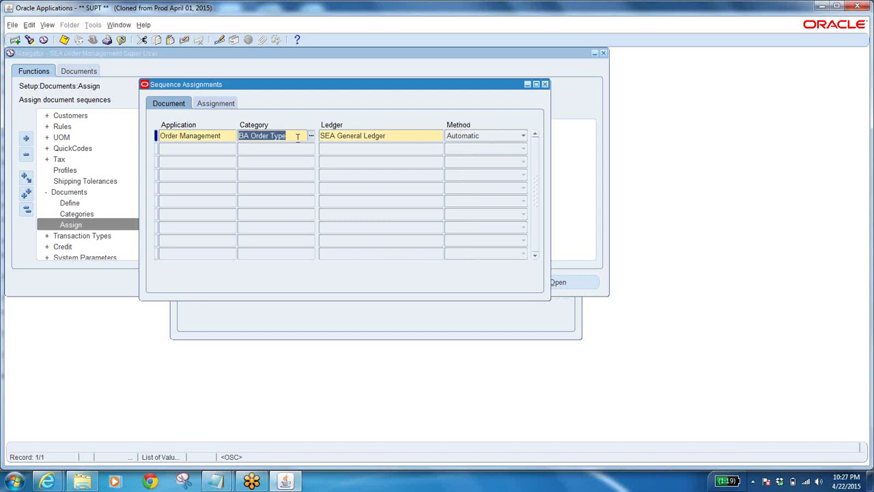
click(213, 147)
key(shift+F5)
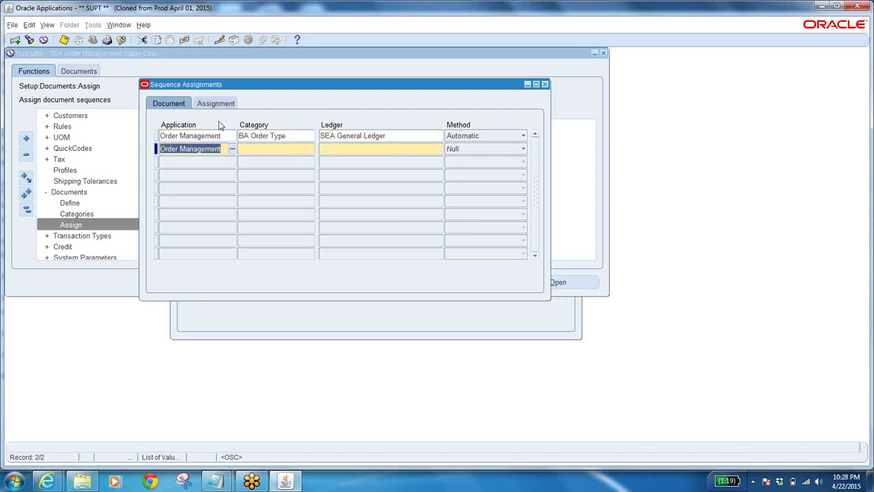
key(Tab)
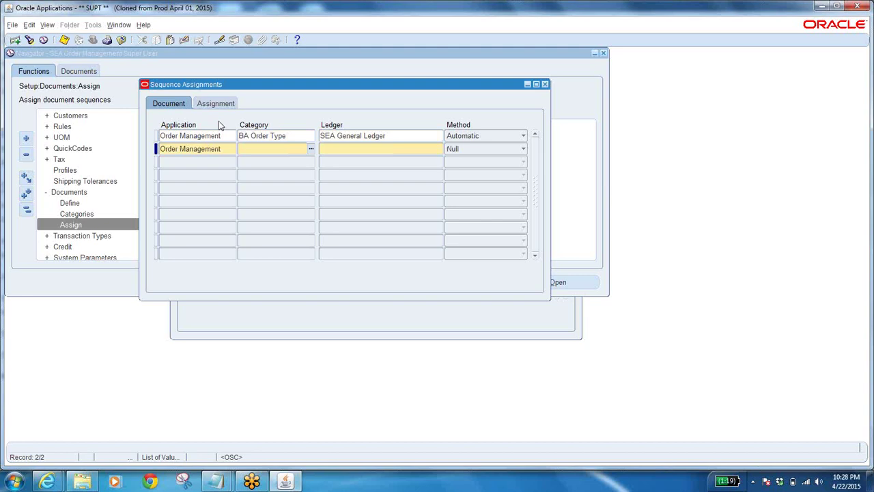
- Enter the category BA Order Type-Quote, copied from the Notepad notes, and the ledger SEA General Ledger on the second line
key(alt+Tab)
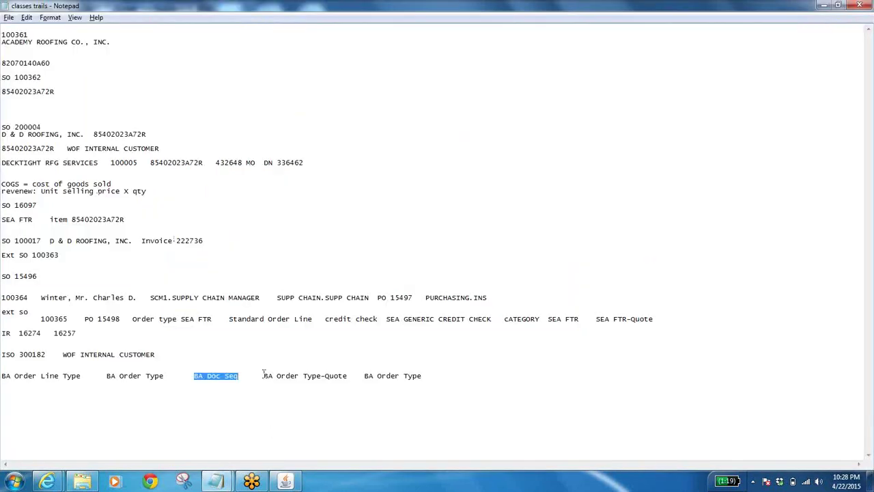
click(264, 374)
drag(263, 374, 344, 374)
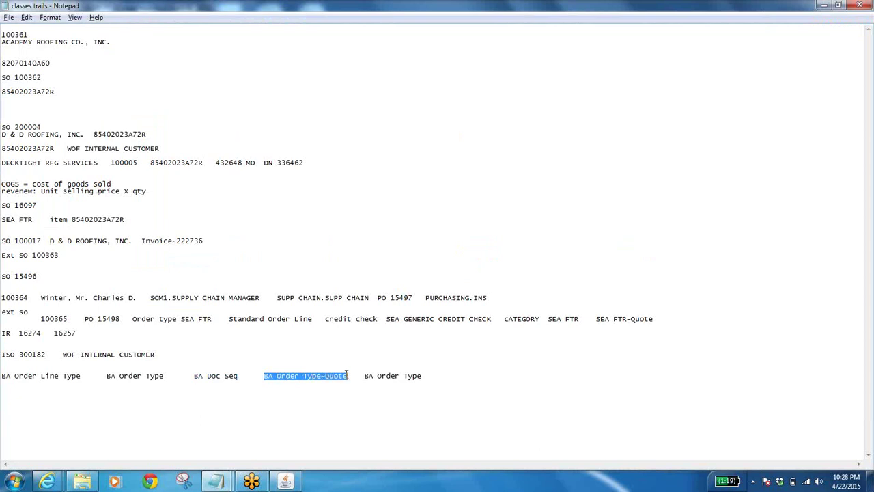
key(ctrl+c)
key(alt+Tab)
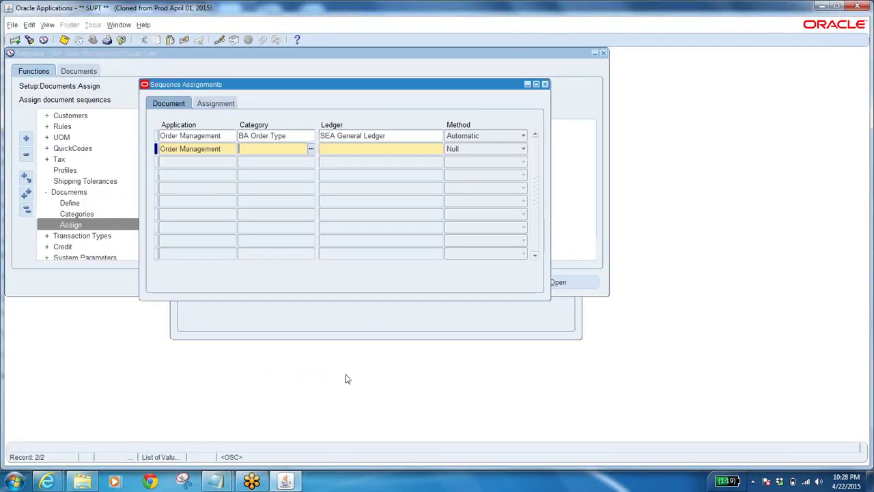
key(ctrl+v)
key(Tab)
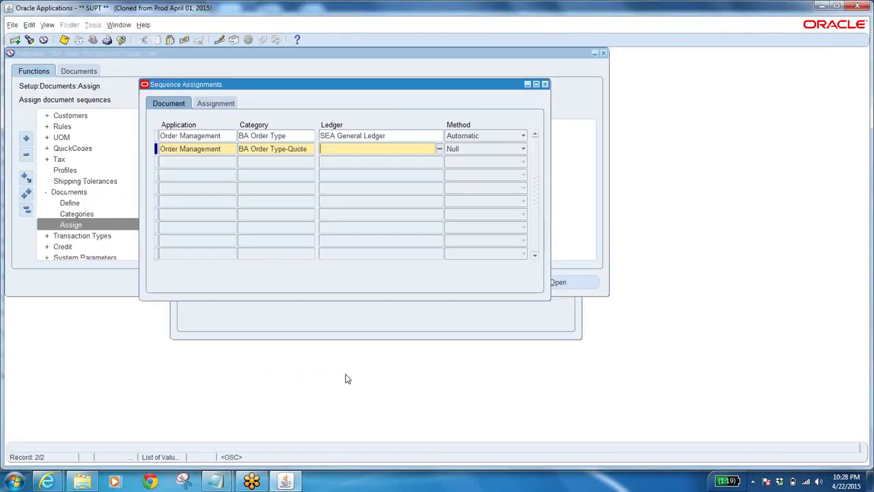
click(433, 147)
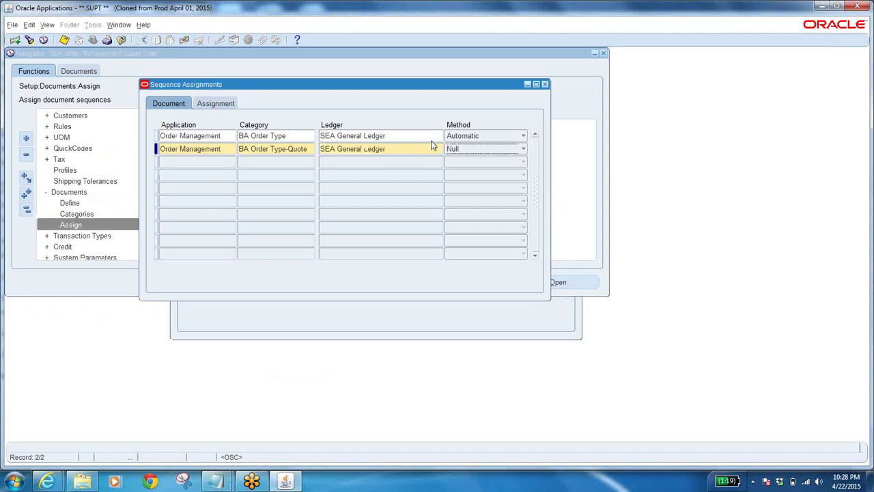
- Choose the numbering method for the BA Order Type-Quote line and set its assignment start date to 22-APR-2015
click(472, 150)
click(467, 129)
click(211, 104)
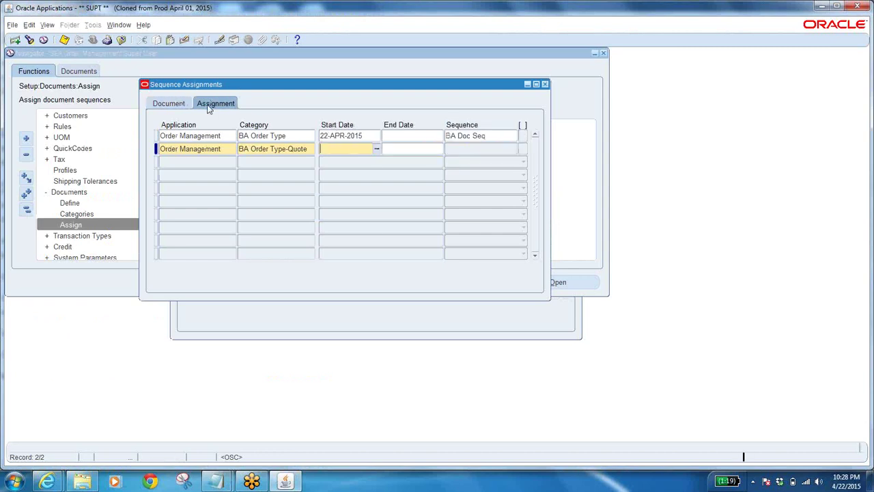
click(376, 149)
click(91, 246)
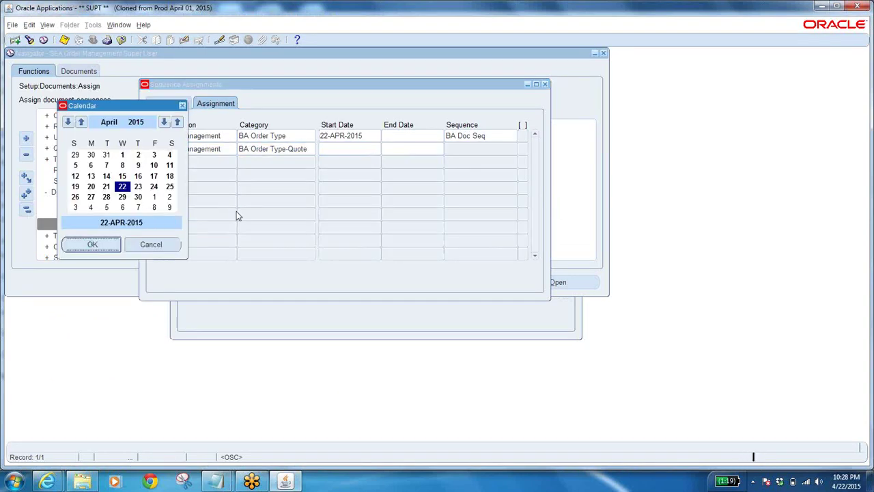
- Assign the sequence BA Doc Seq to the BA Order Type-Quote line, then save and close the sequence assignments
click(472, 148)
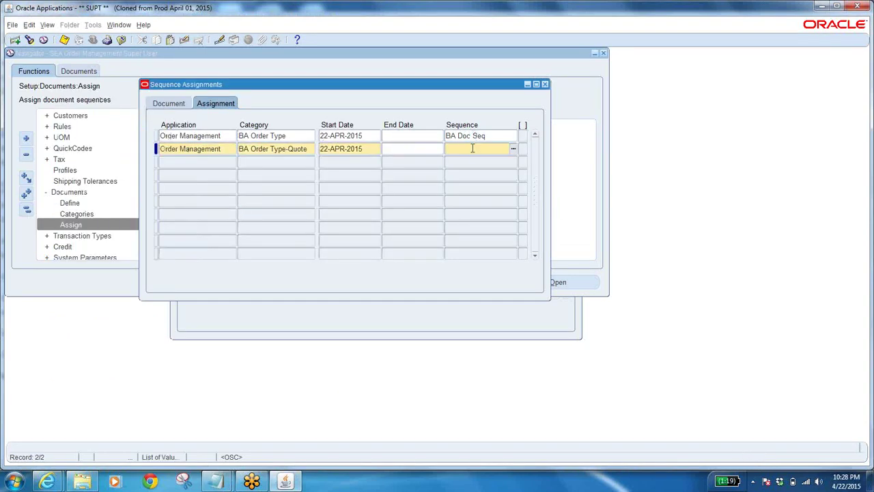
key(ctrl+v)
key(BackSpace)
key(BackSpace)
key(BackSpace)
key(BackSpace)
key(BackSpace)
key(BackSpace)
key(BackSpace)
key(BackSpace)
key(BackSpace)
key(BackSpace)
key(BackSpace)
key(BackSpace)
key(BackSpace)
key(BackSpace)
key(BackSpace)
key(BackSpace)
key(BackSpace)
key(BackSpace)
key(BackSpace)
double_click(472, 148)
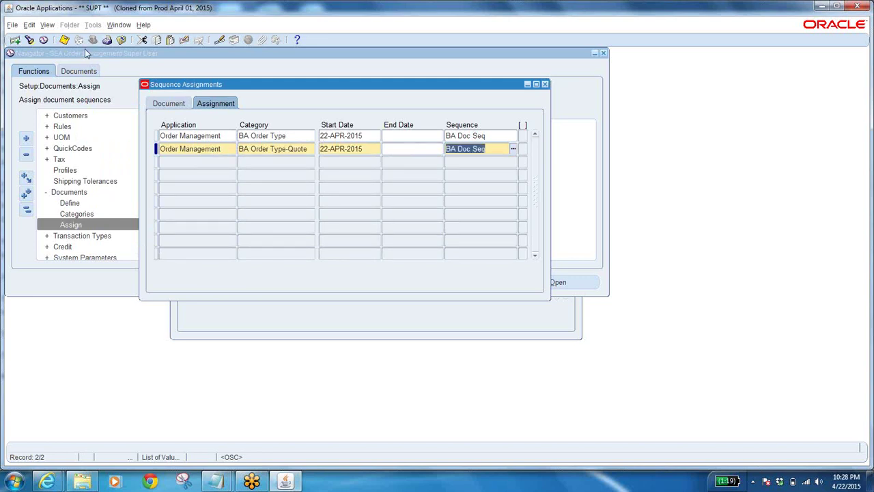
click(65, 40)
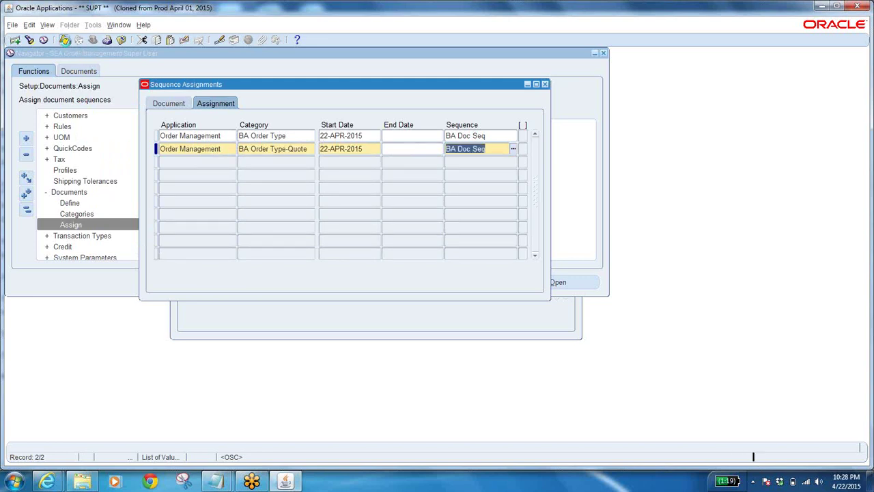
click(123, 39)
- Copy the name BA Order Type from the classes trails Notepad notes and return to Oracle Applications
mouse_move(219, 481)
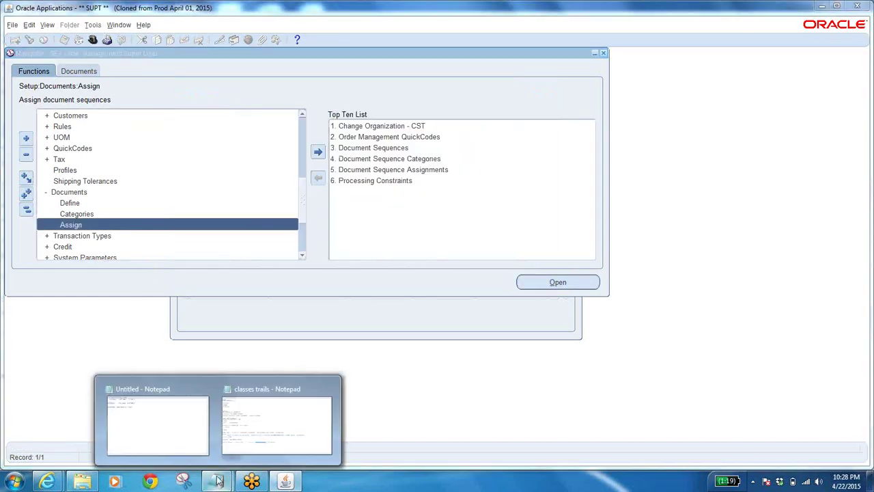
click(254, 432)
click(196, 372)
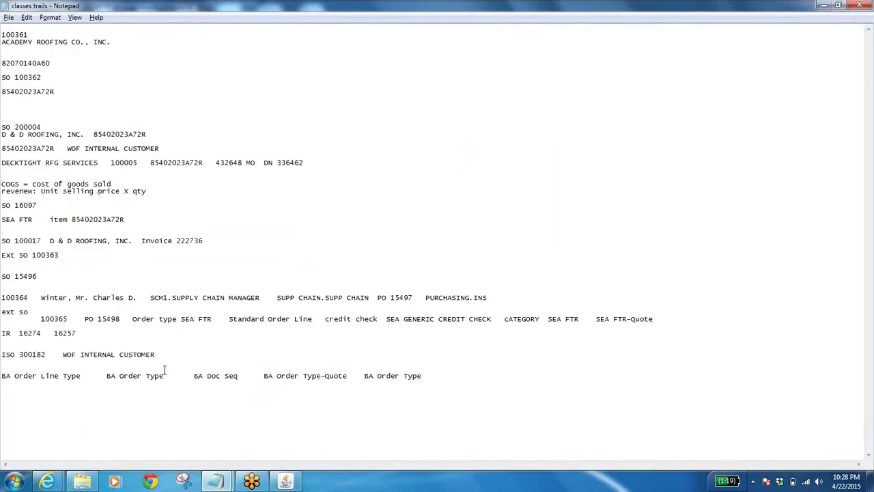
drag(107, 376, 165, 376)
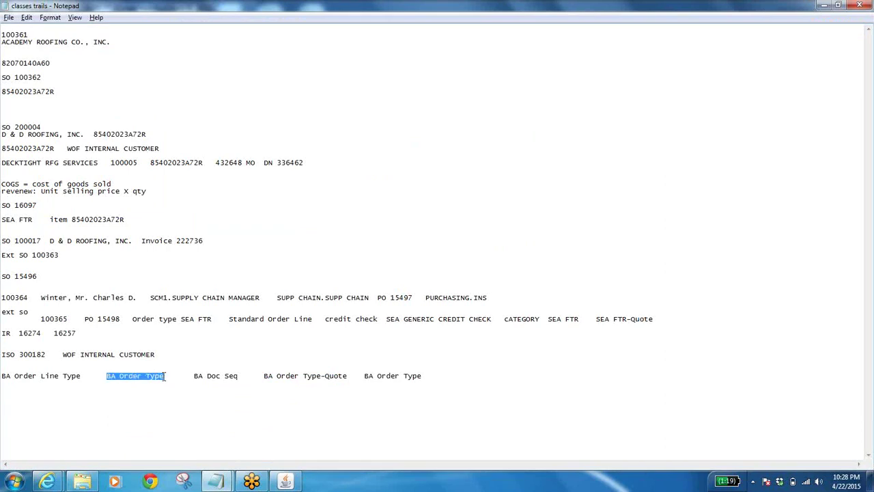
key(alt+Tab)
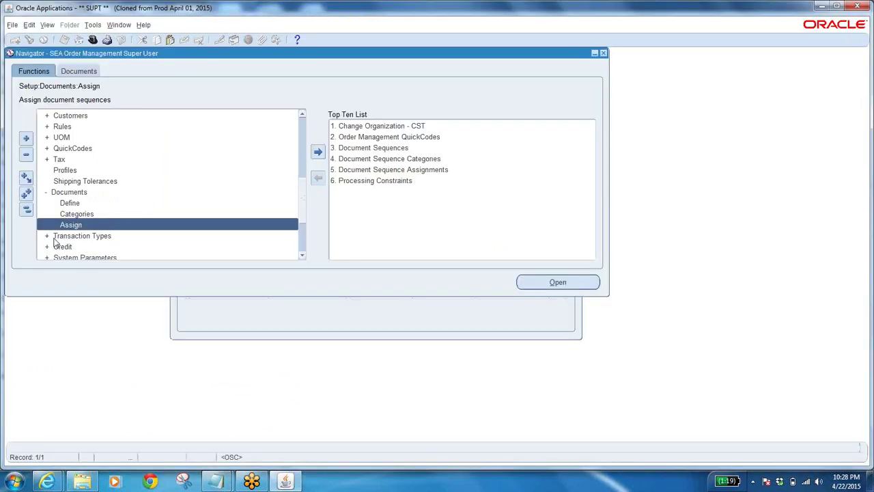
- Open the transaction type definitions under Setup and query the copied name BA Order Type
click(26, 208)
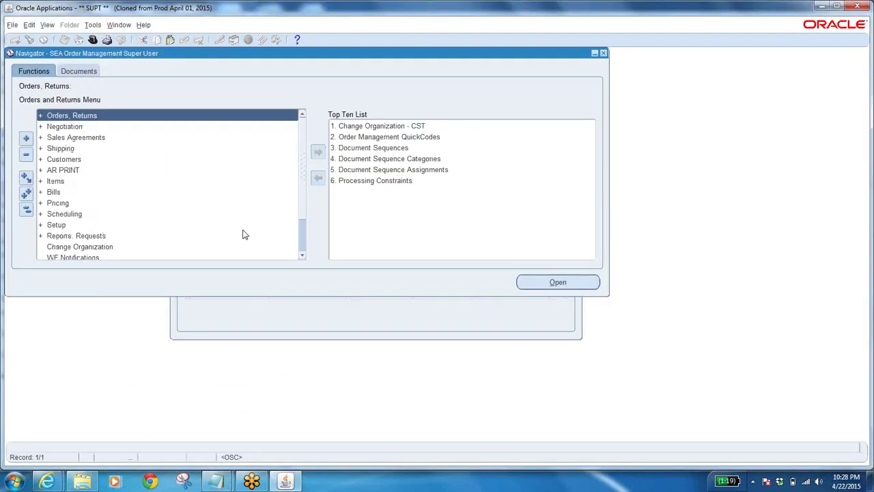
click(106, 225)
drag(304, 154, 303, 213)
double_click(106, 214)
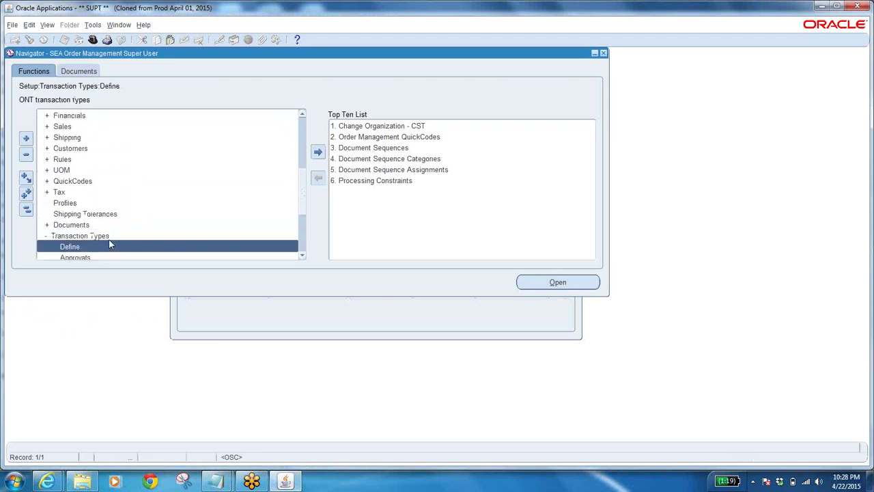
double_click(111, 246)
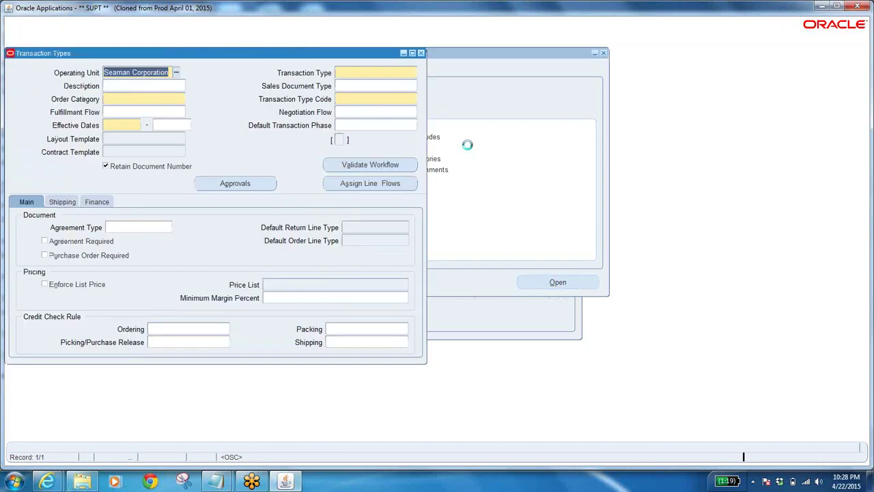
click(356, 71)
key(ctrl+v)
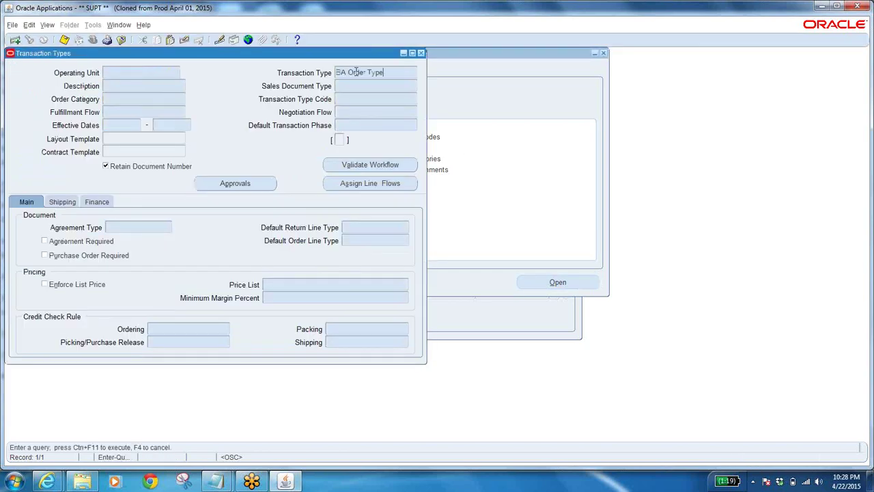
key(ctrl+F11)
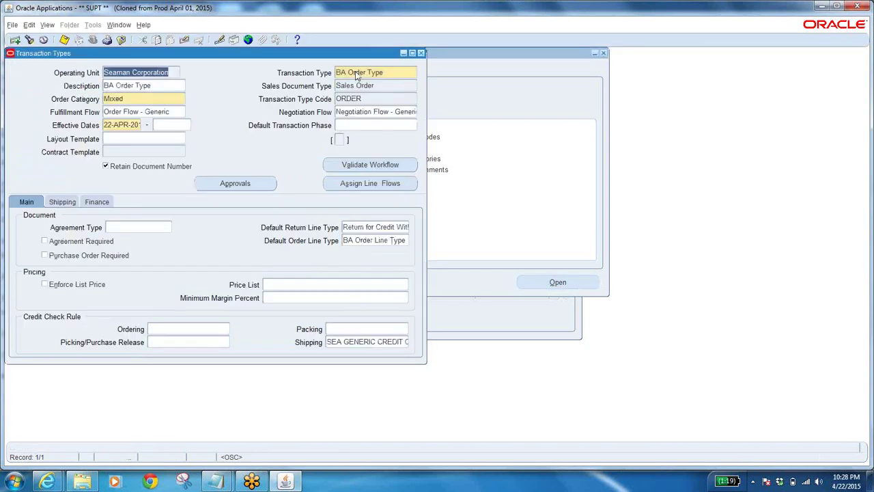
- Submit the workflow validation for BA Order Type and check its request among the concurrent requests
click(354, 166)
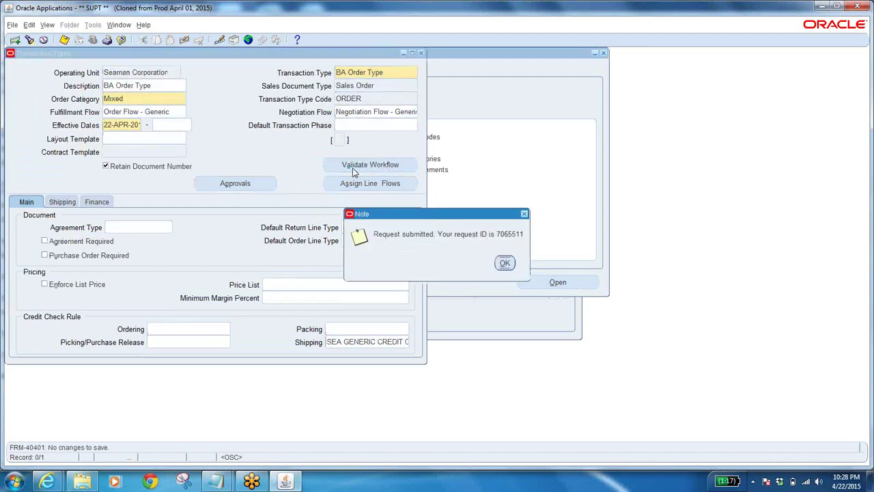
click(503, 263)
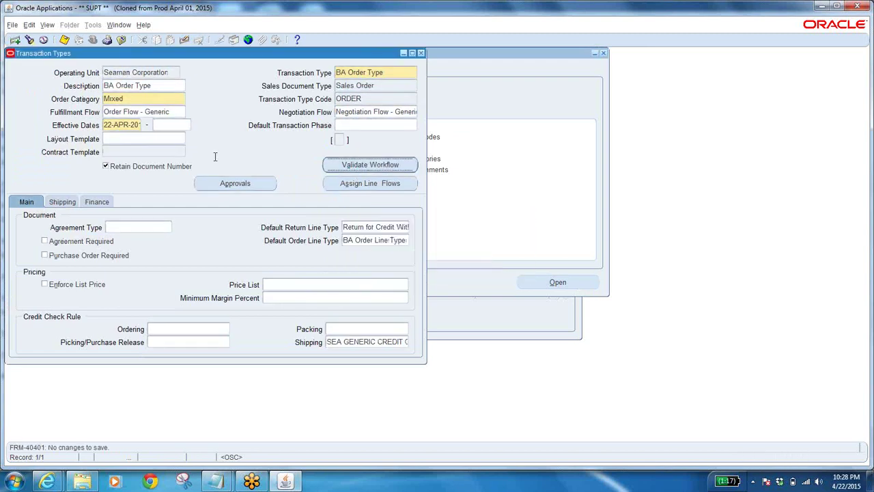
click(48, 26)
click(56, 165)
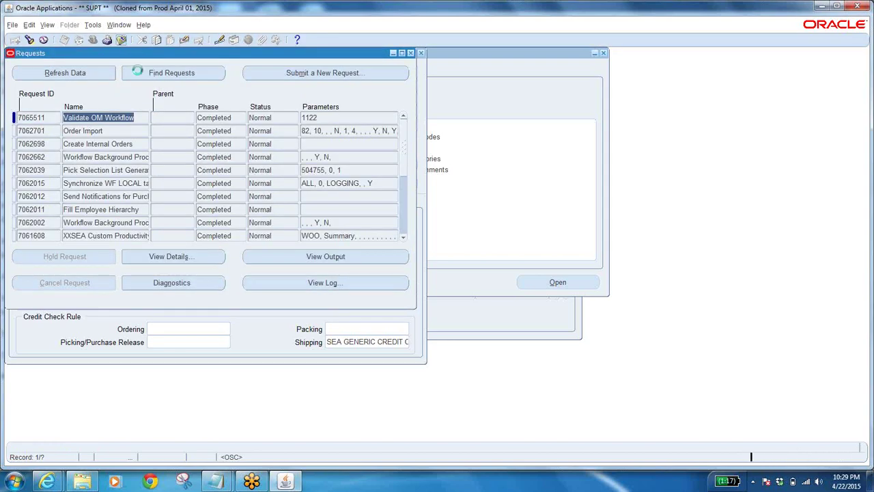
click(121, 39)
click(121, 39)
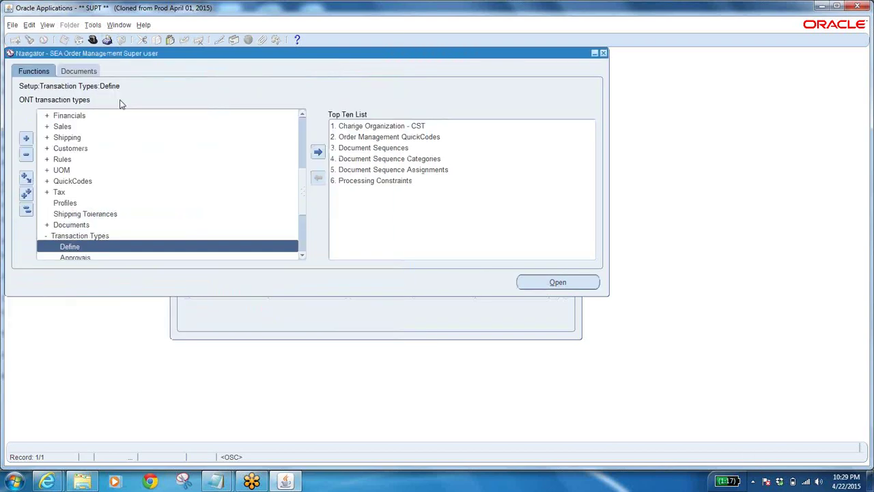
- Start a new sales order under Orders, Returns for the customer 101 HUDSON LEASING ASSOC. C/O FANIA ROOFING COMPANY
click(26, 209)
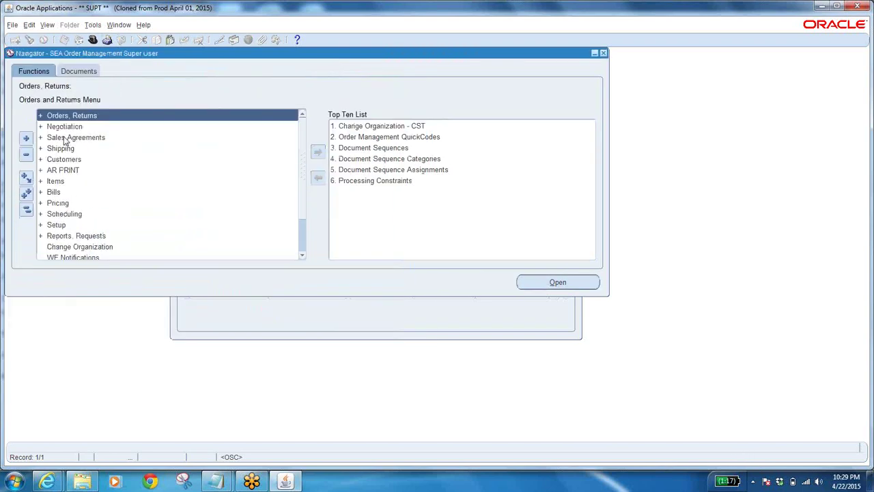
double_click(91, 116)
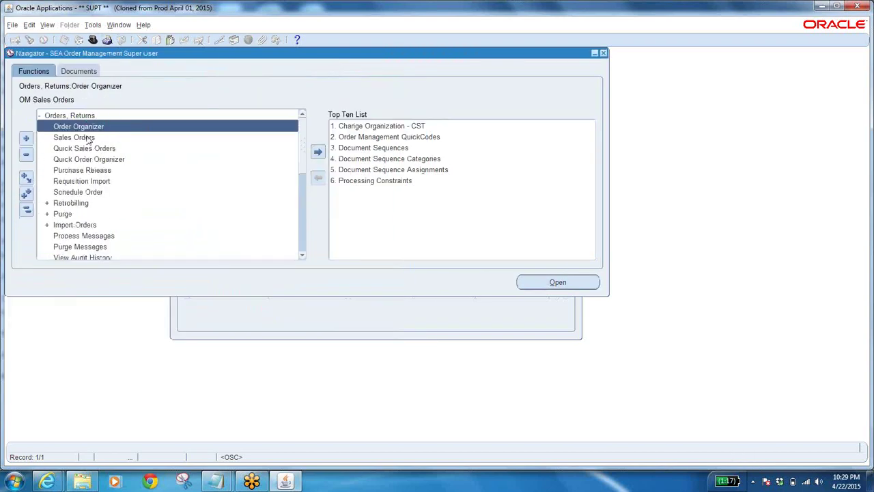
double_click(92, 137)
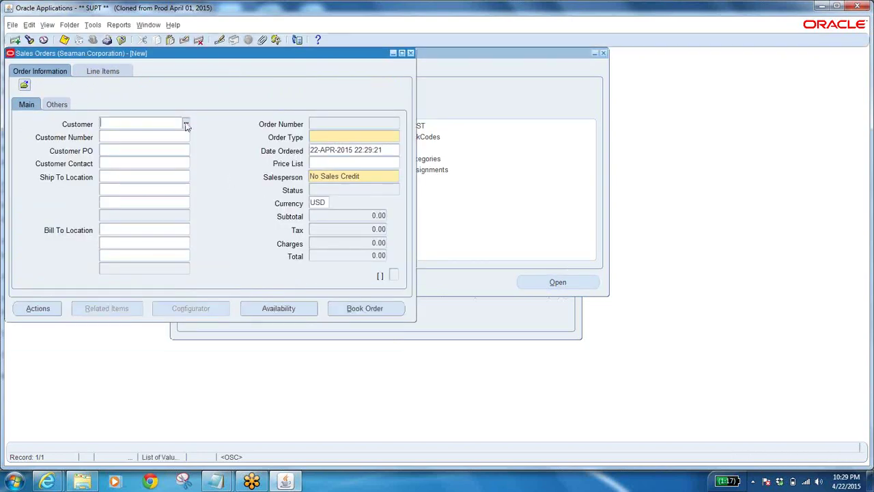
key(ctrl+l)
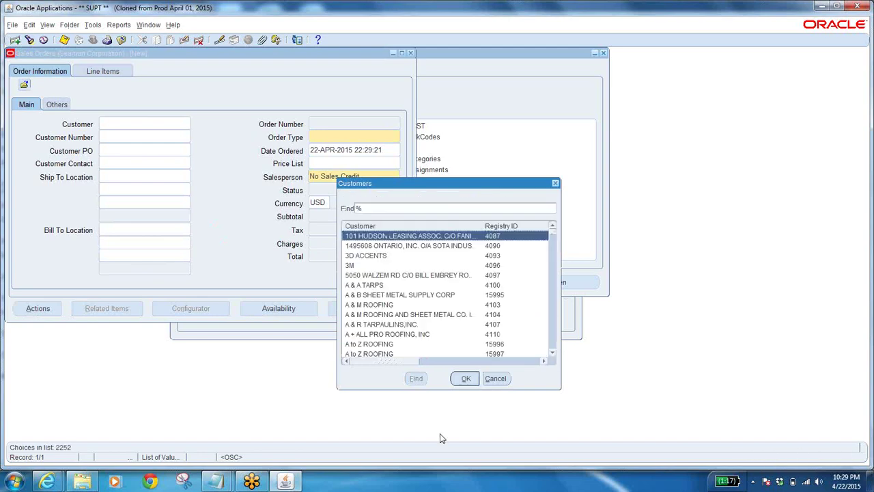
click(471, 377)
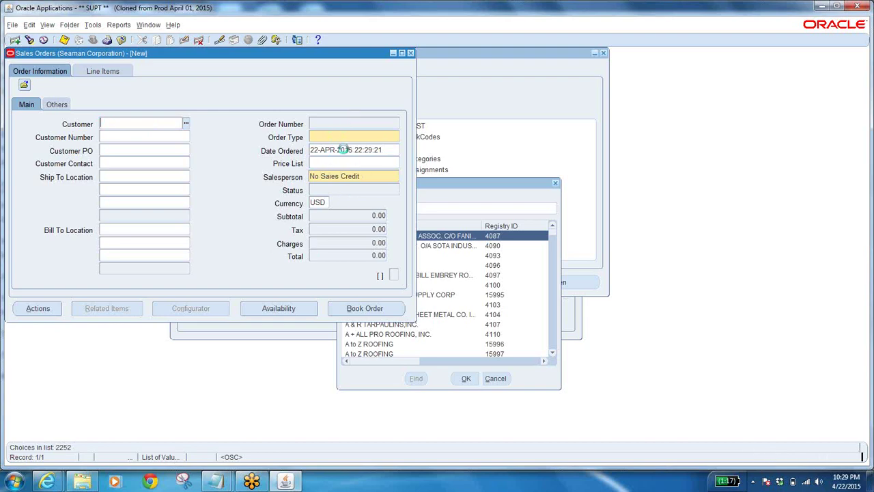
- Look up the type name in the Notepad notes and set the sales order's type to BA Order Type
mouse_move(225, 478)
click(239, 453)
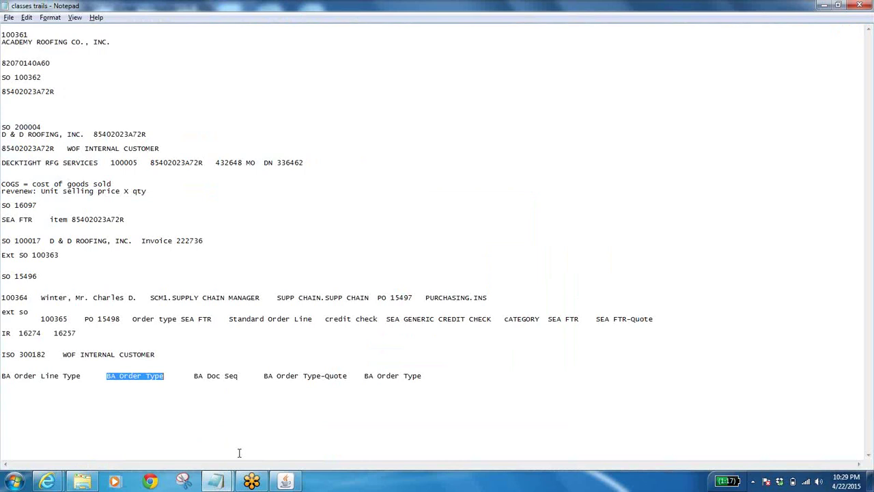
right_click(125, 373)
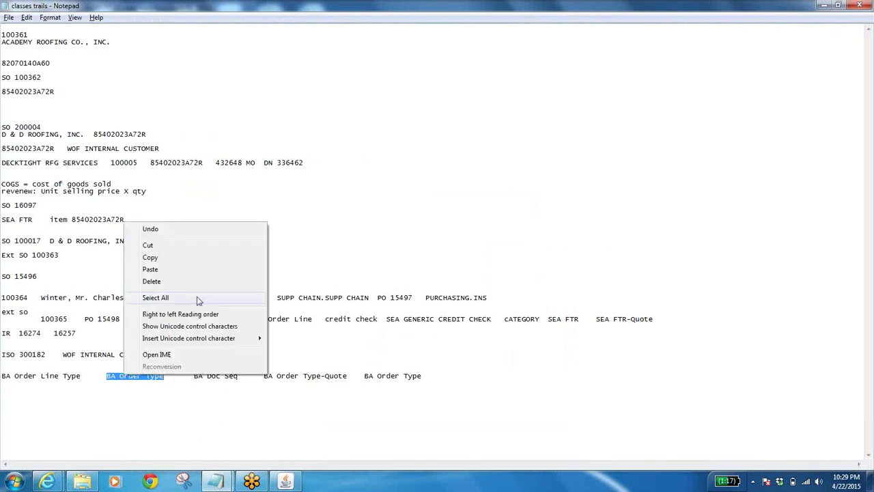
click(178, 257)
key(alt+Tab)
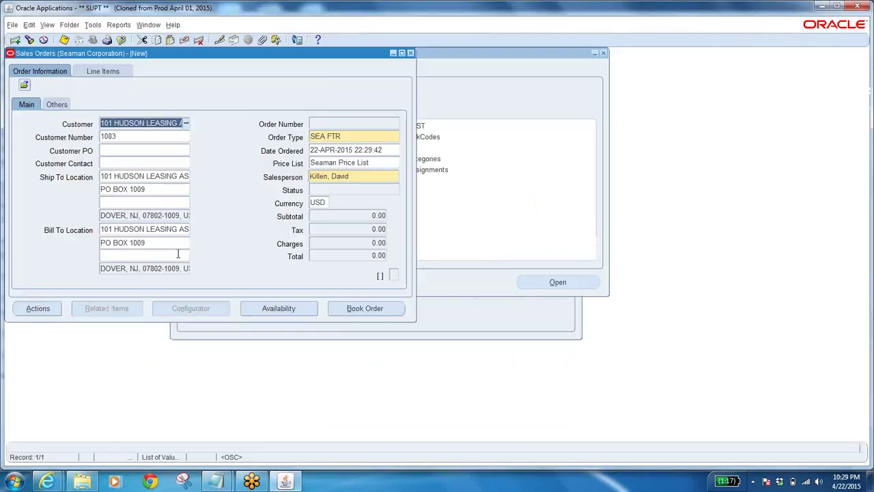
click(367, 136)
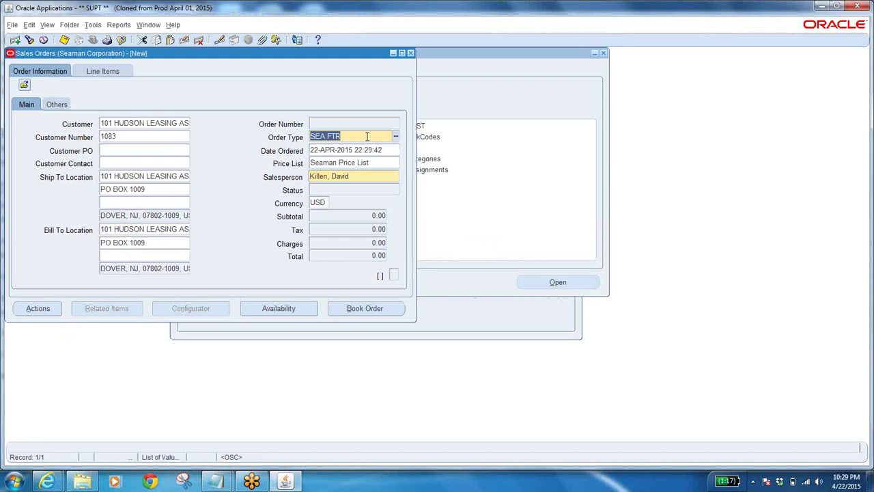
drag(146, 125, 101, 124)
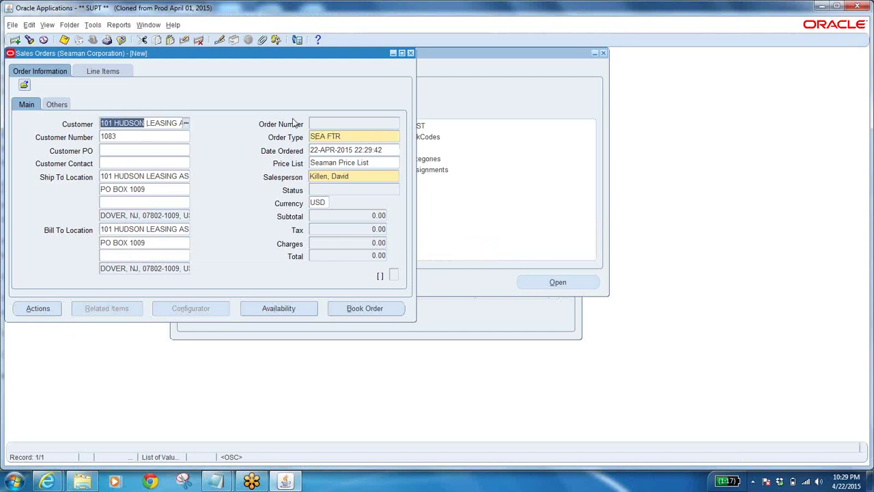
click(341, 136)
text(BA)
key(Tab)
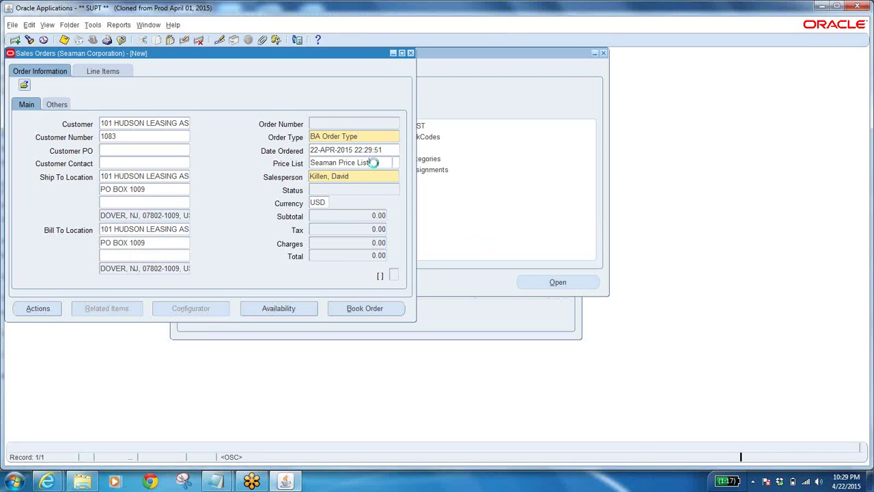
click(373, 162)
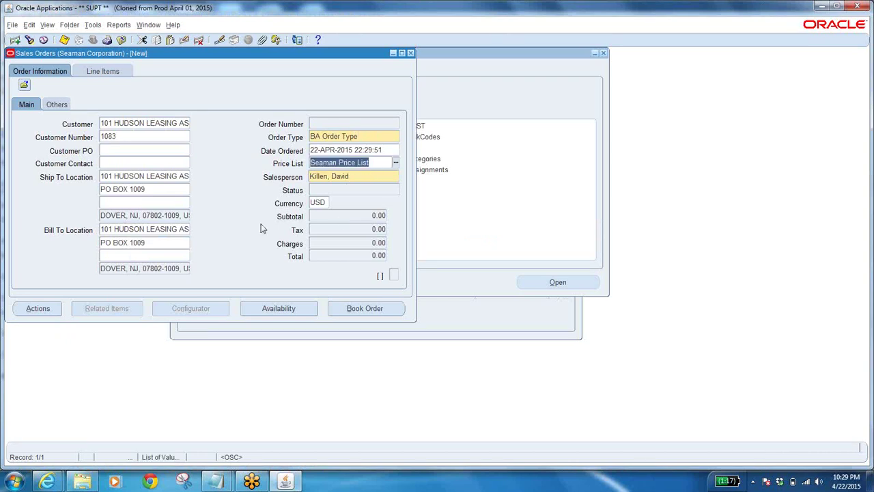
- Save the order header by going from its other details to the line items, and dismiss the availability window
click(57, 104)
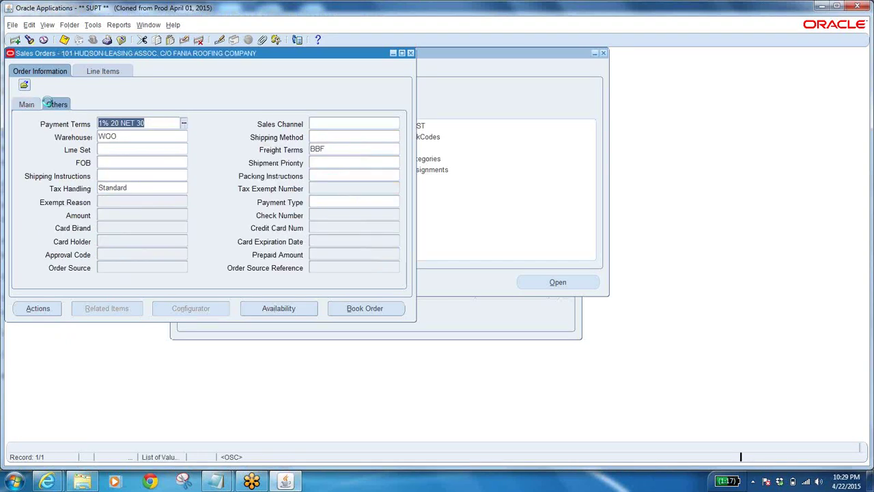
click(107, 71)
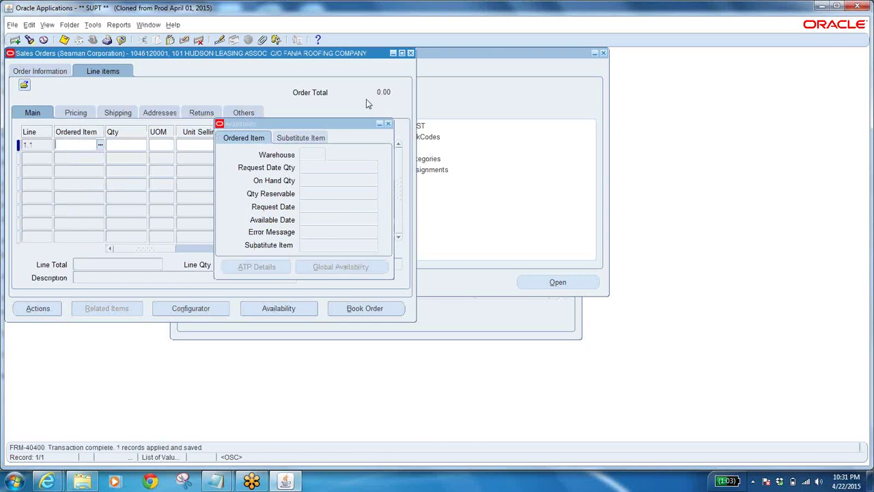
click(384, 124)
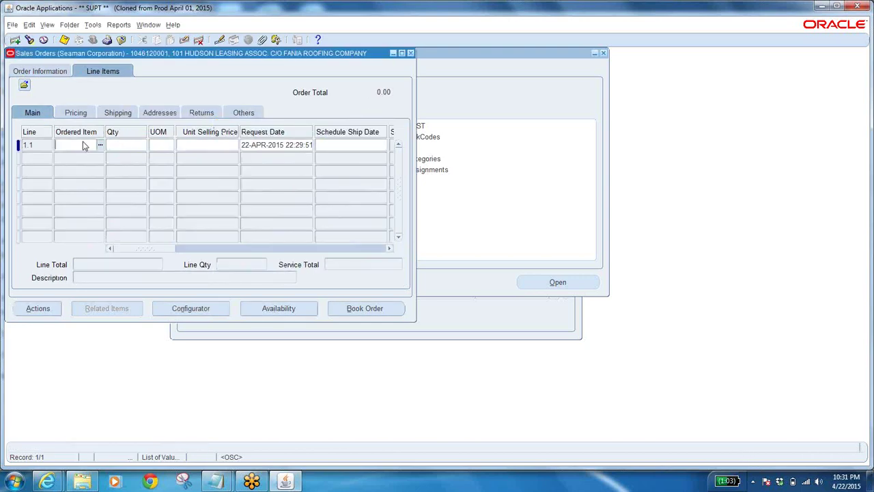
- Return to the main order information and check the order number assigned to the sales order
click(41, 71)
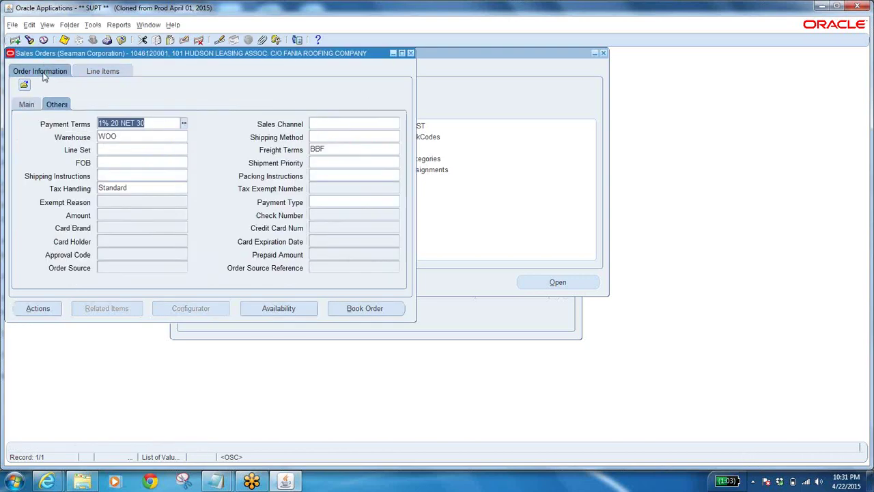
click(18, 104)
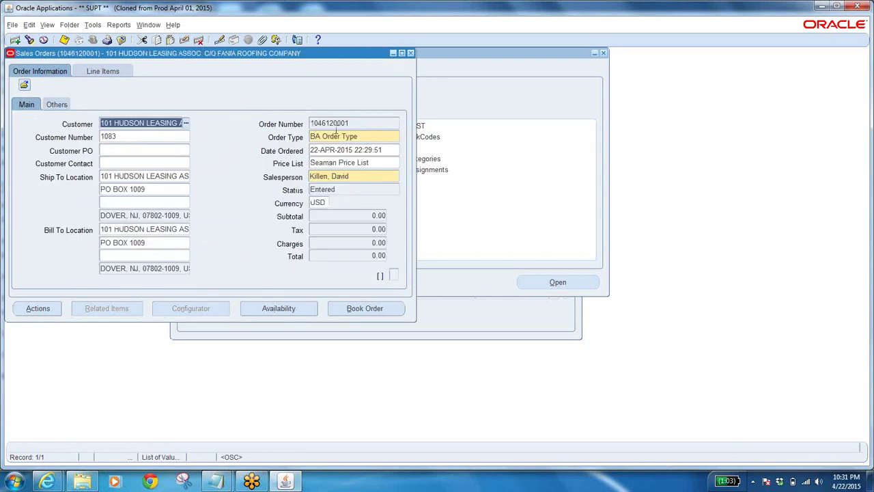
click(364, 124)
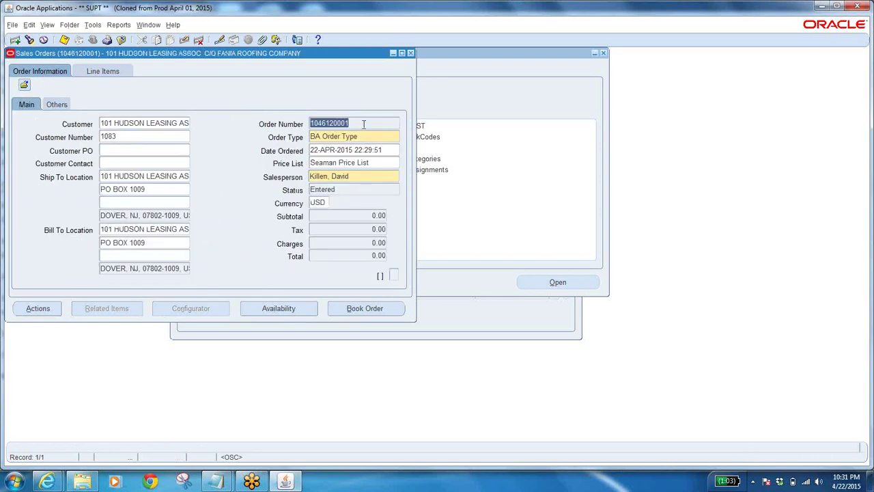